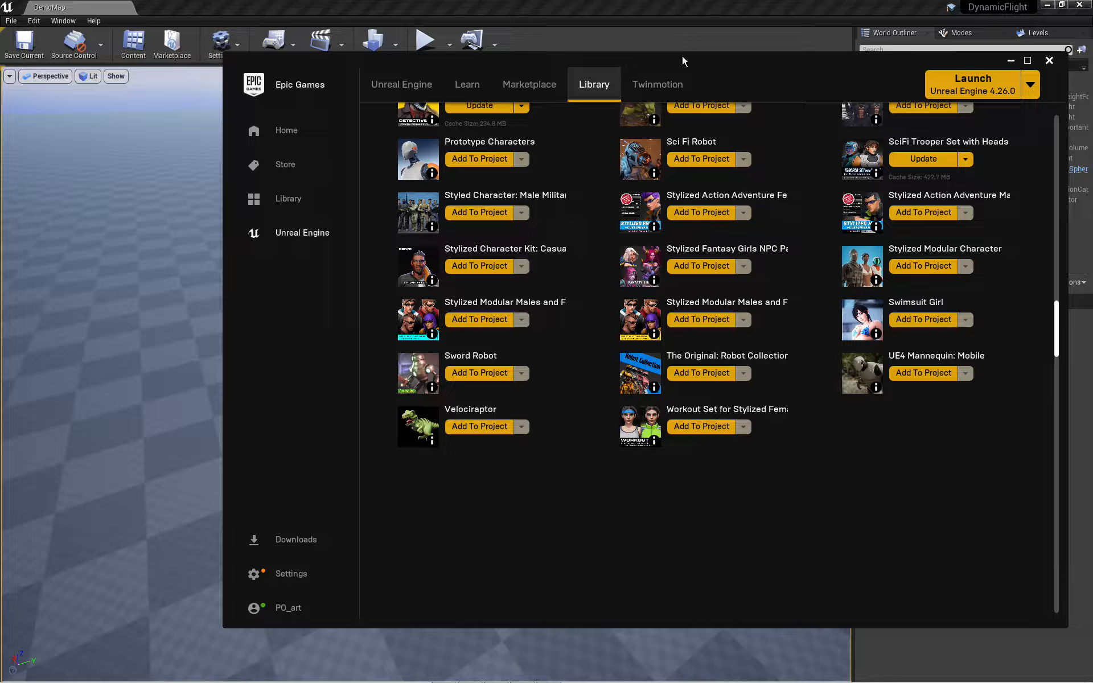
Step: Play the demo map in the editor, try running and jumping with the mannequin character, and end the play session
drag(682, 55, 682, 111)
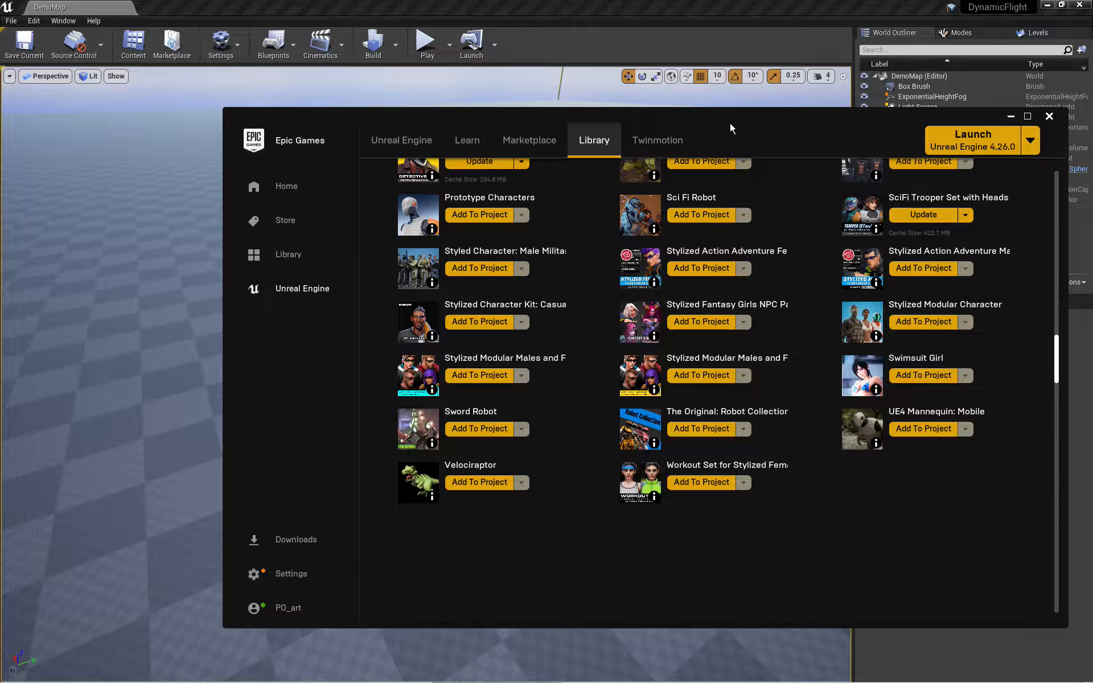
drag(715, 118, 1092, 130)
click(424, 45)
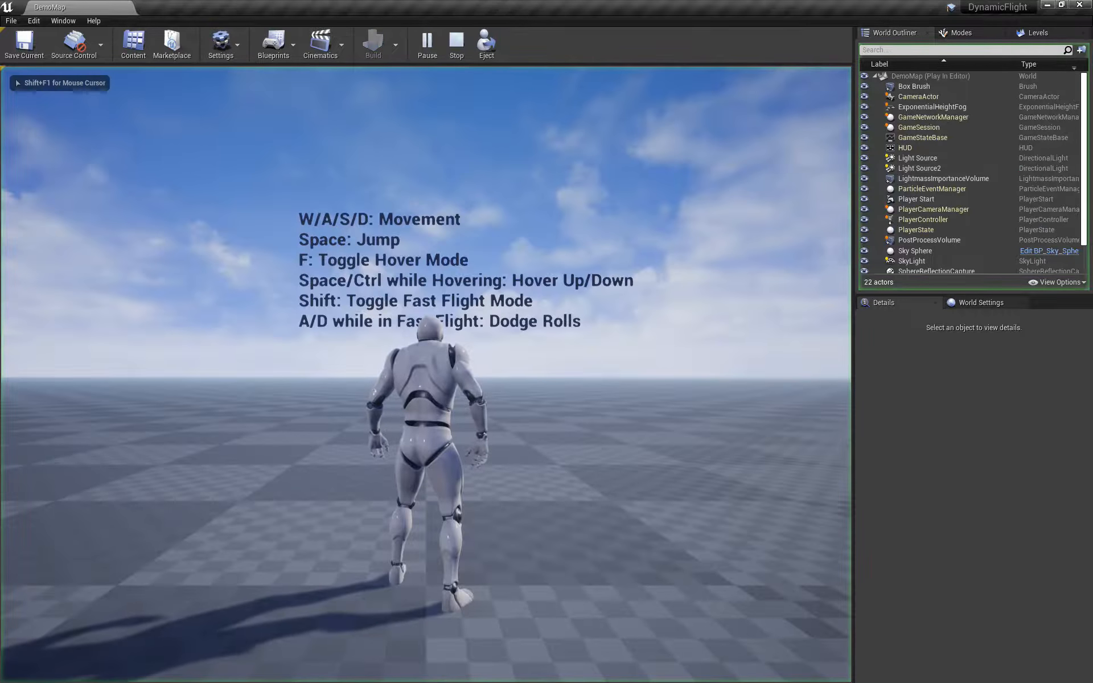
key(w)
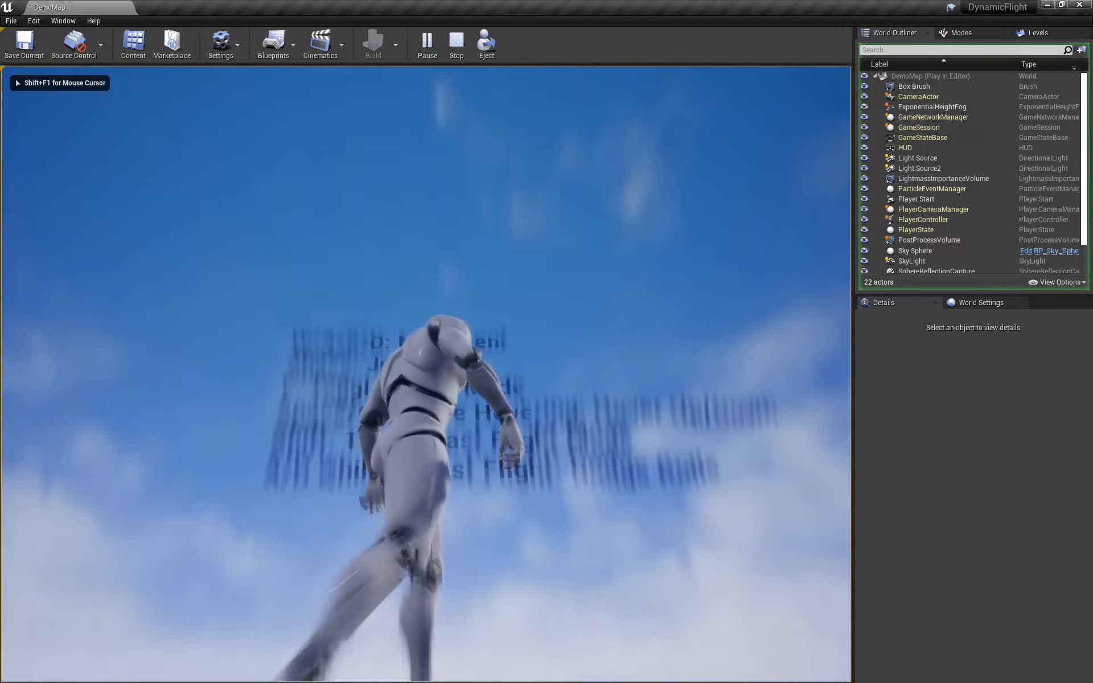
key(space)
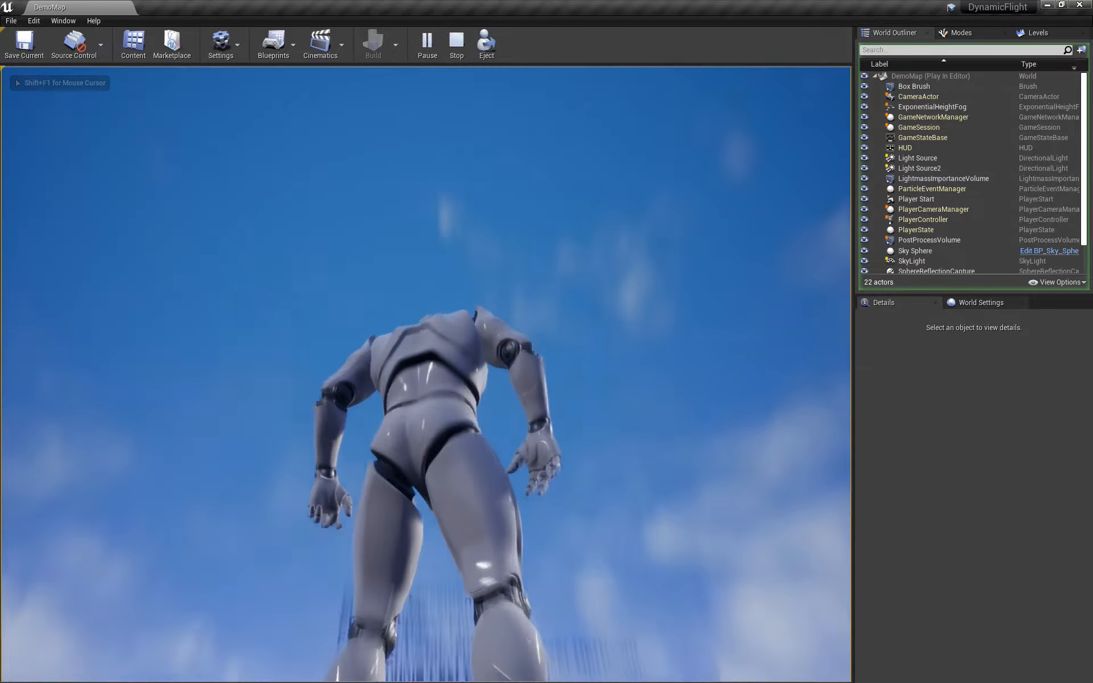
key(space)
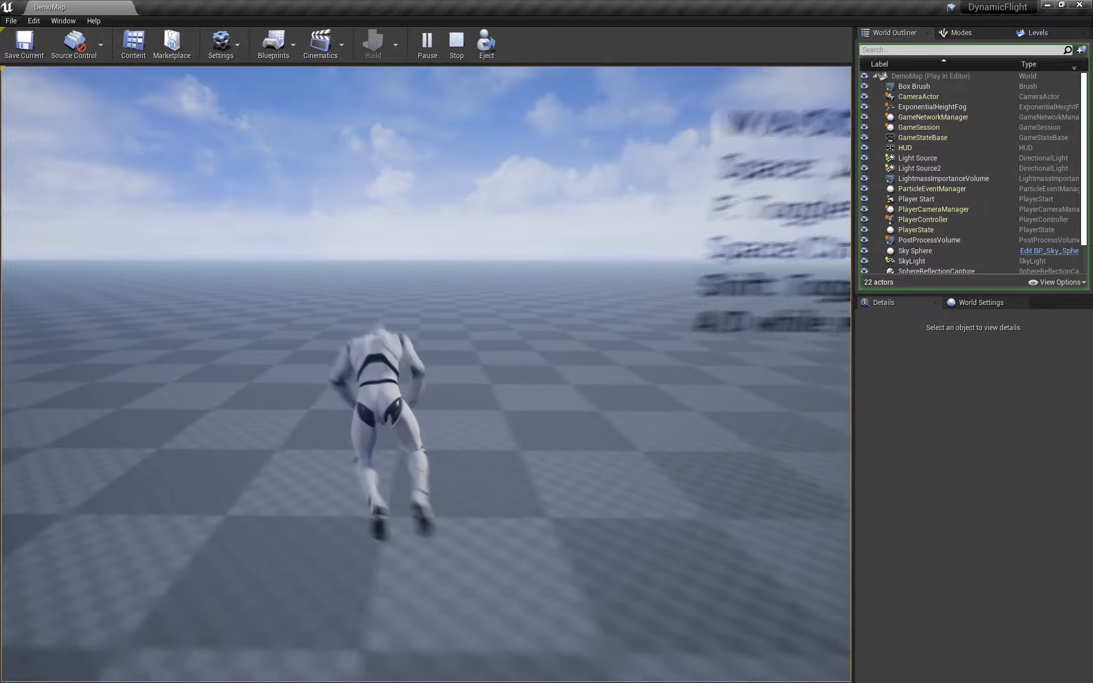
key(s)
key(space)
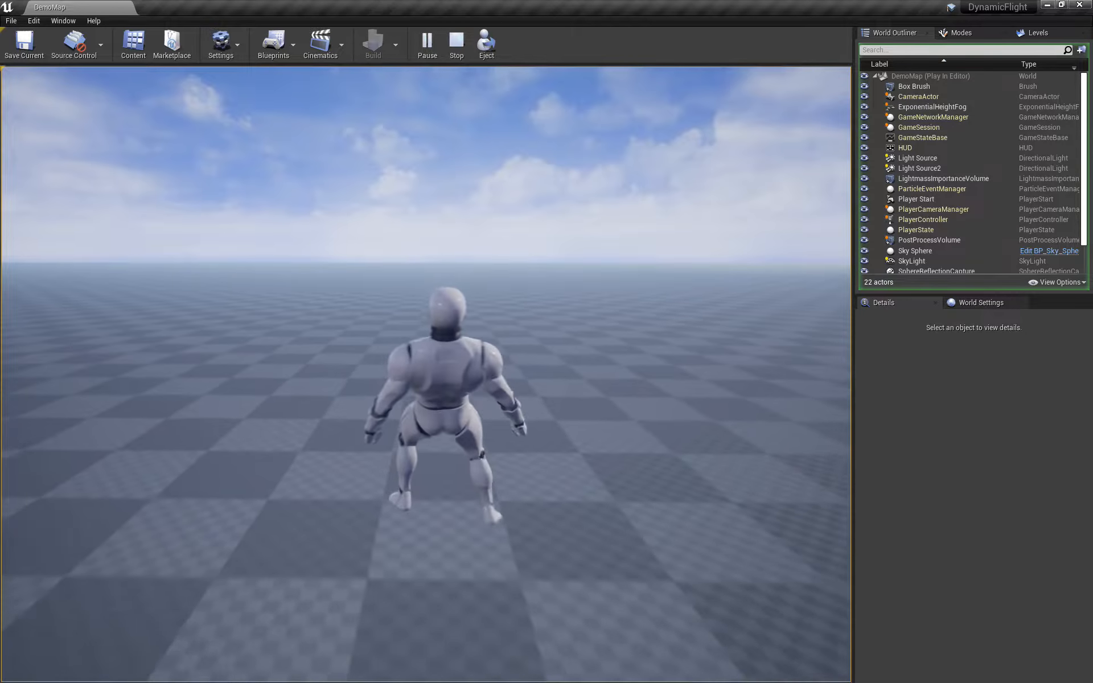
key(w)
key(s)
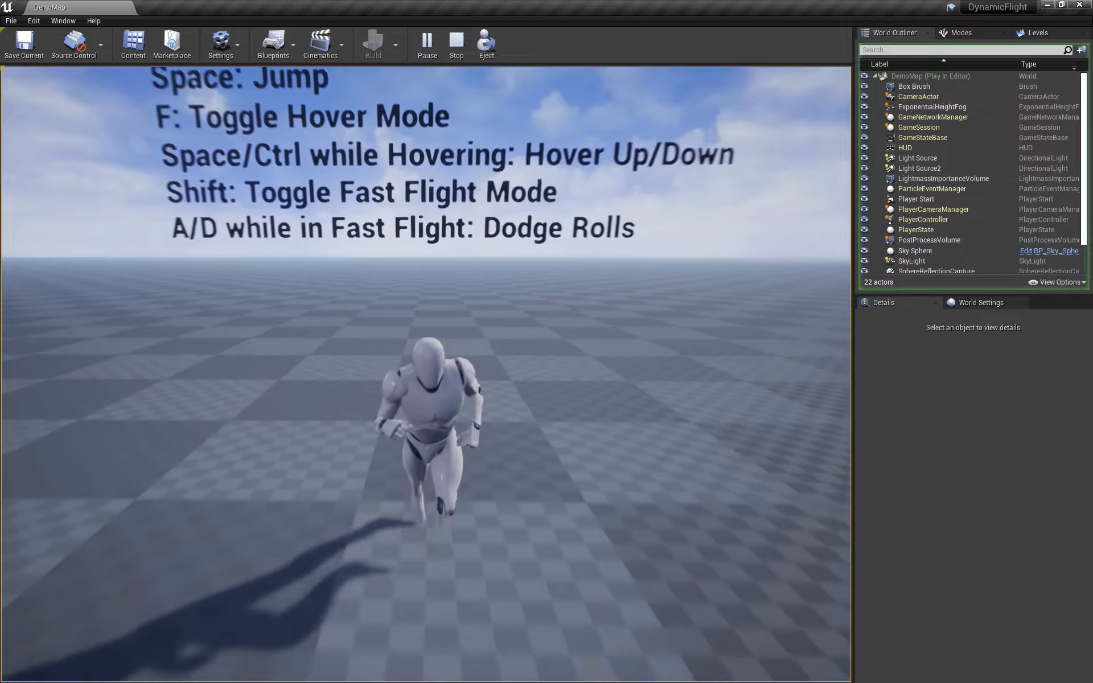
key(w)
key(space)
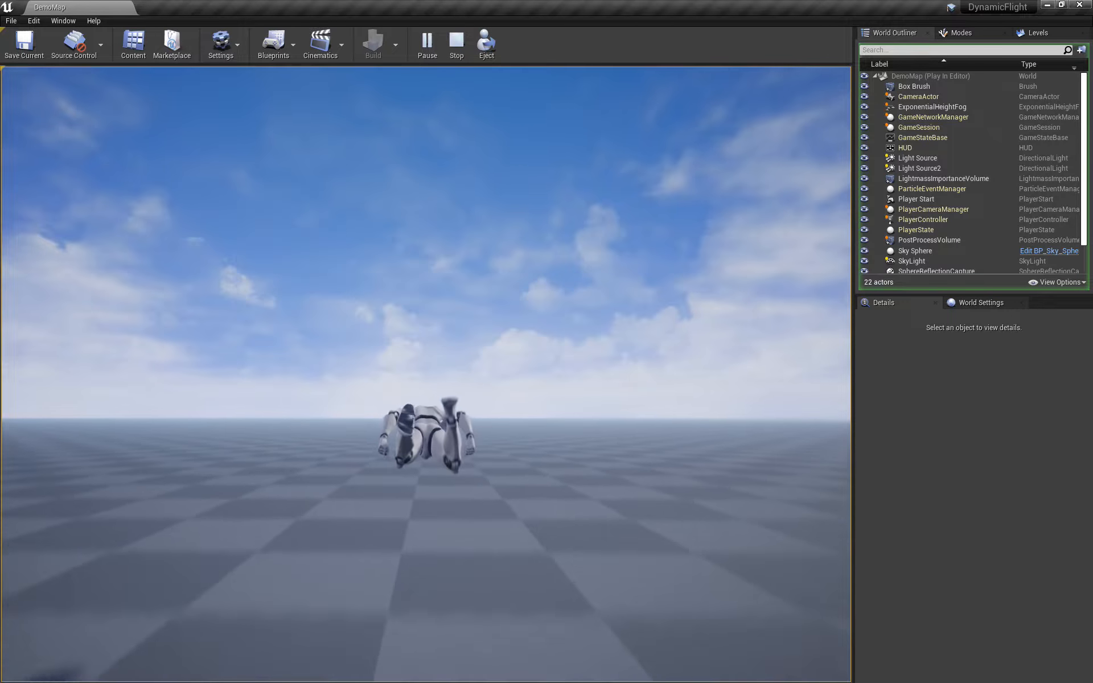
key(Escape)
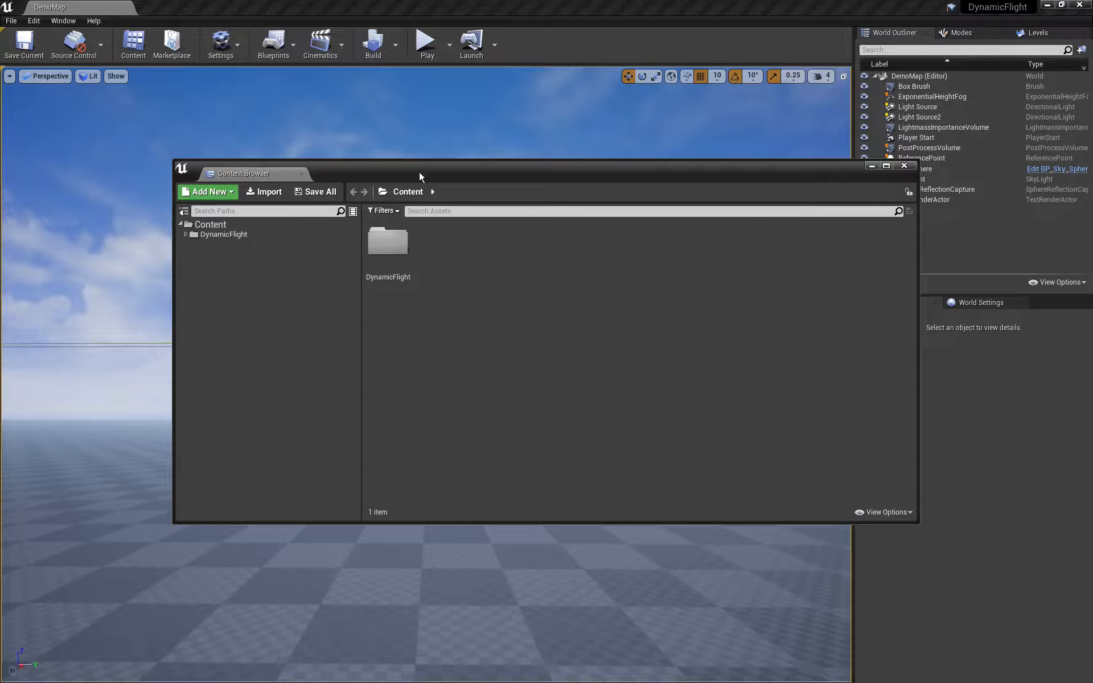
Step: Switch to the Epic Games Launcher and add the stylized female Workout Set asset to the DynamicFlight project
drag(419, 172, 339, 138)
key(alt+Tab)
key(alt+Tab)
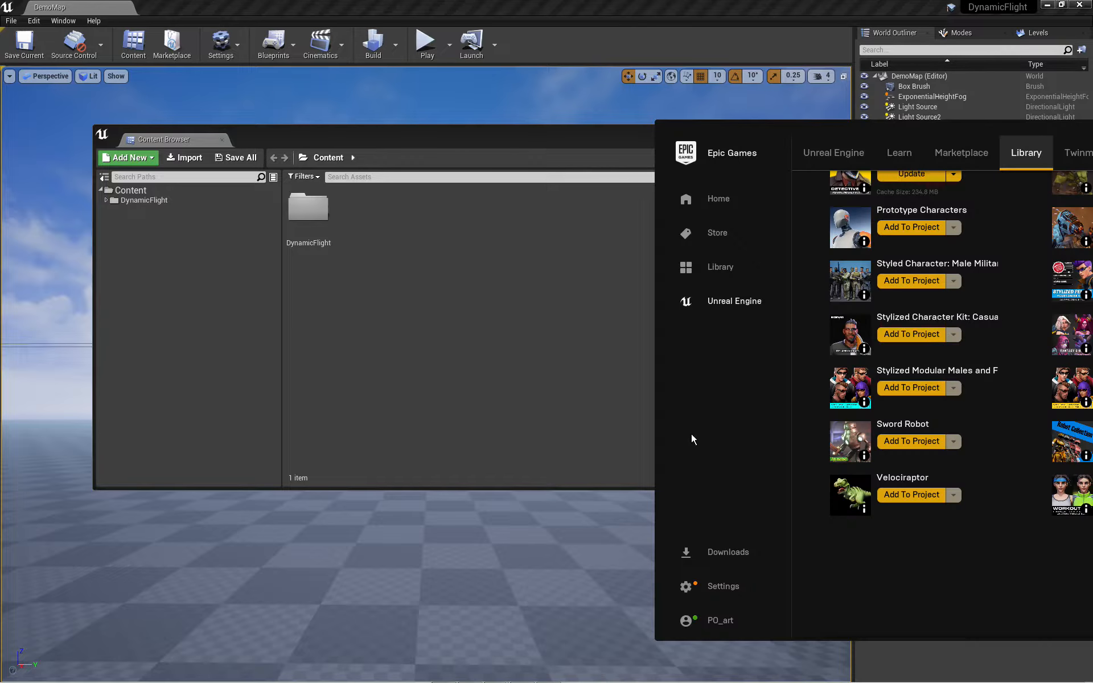
drag(883, 134, 606, 125)
click(864, 486)
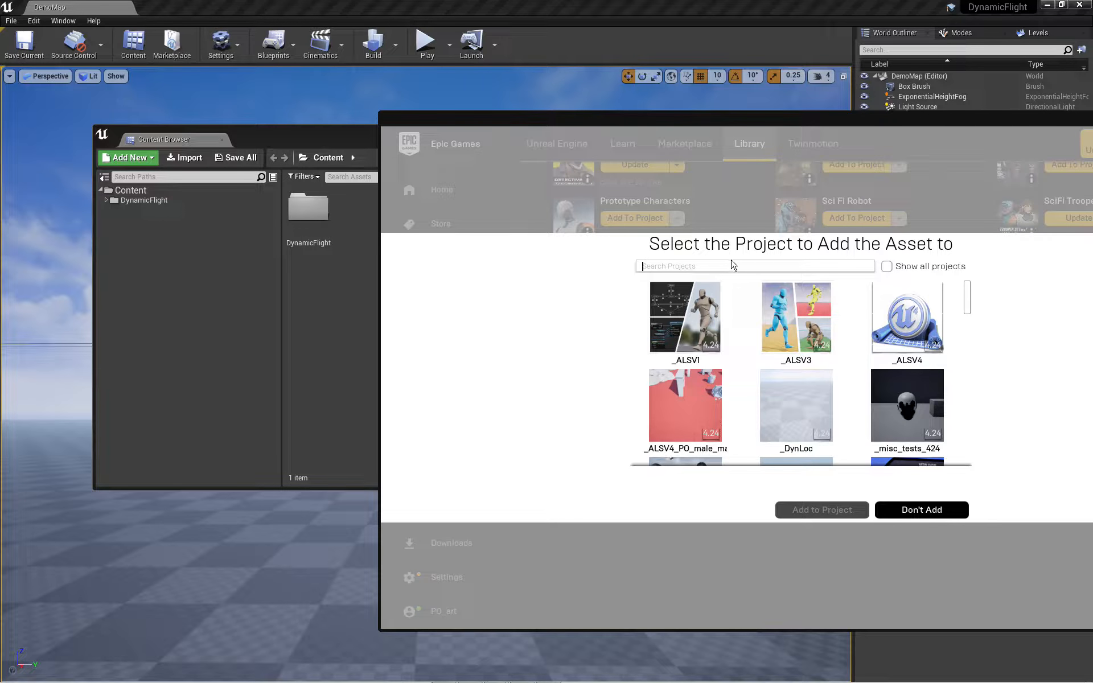
text(dy)
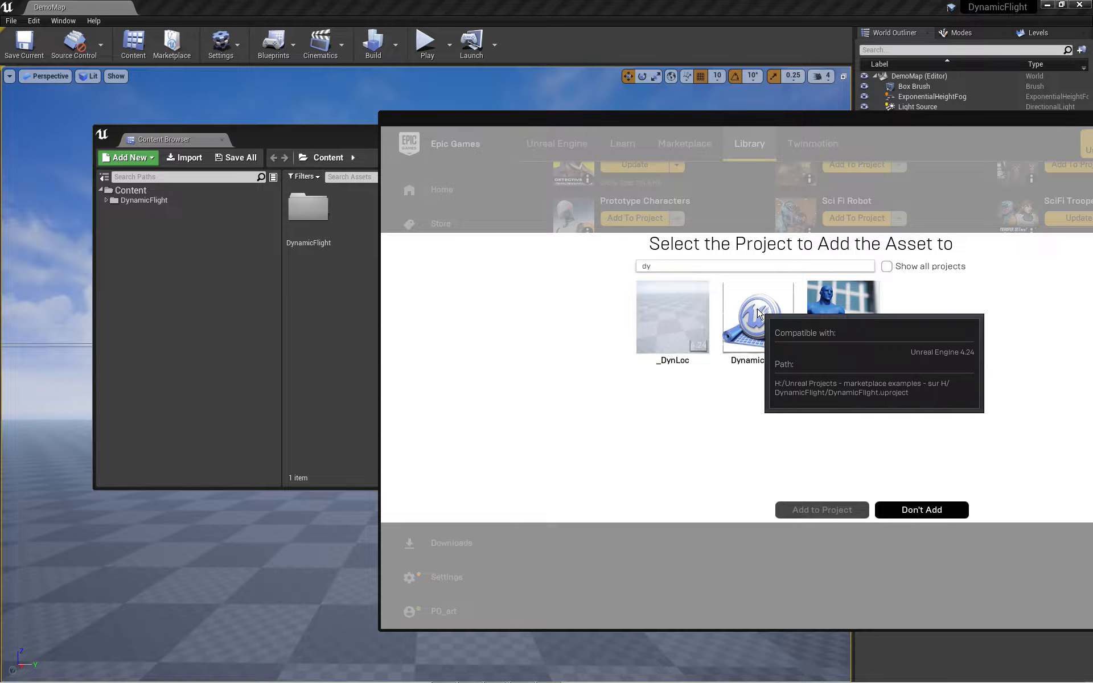
click(768, 343)
click(839, 507)
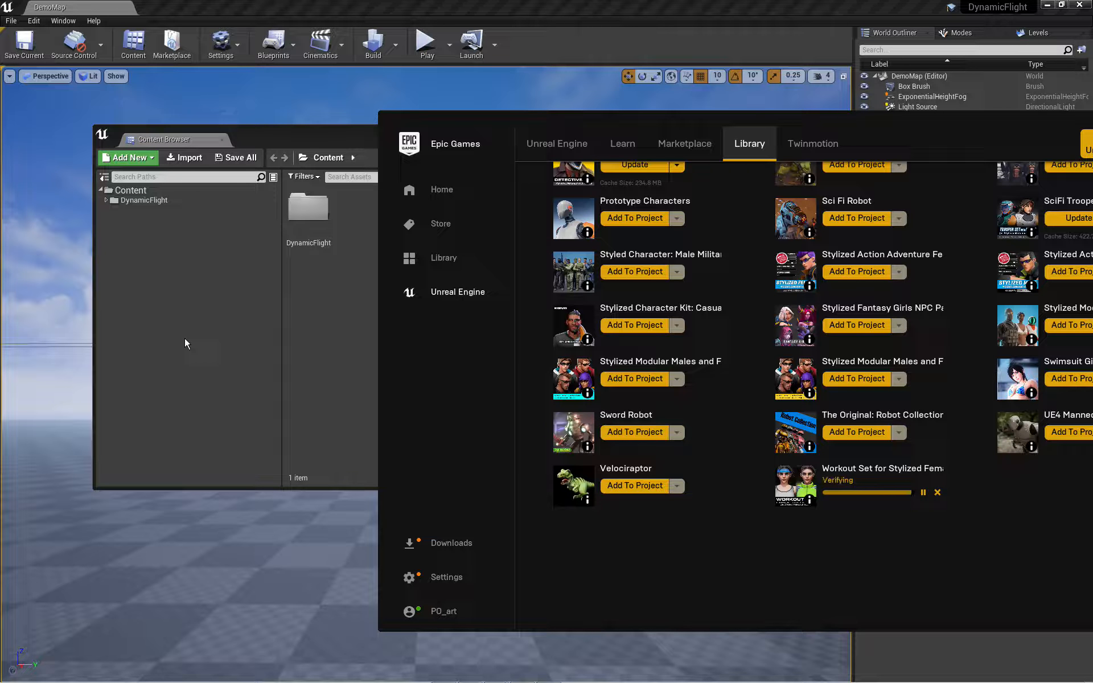
Step: Look through the Female_Workout and DynamicFlight folders in the Content Browser, then close it
click(147, 217)
click(145, 210)
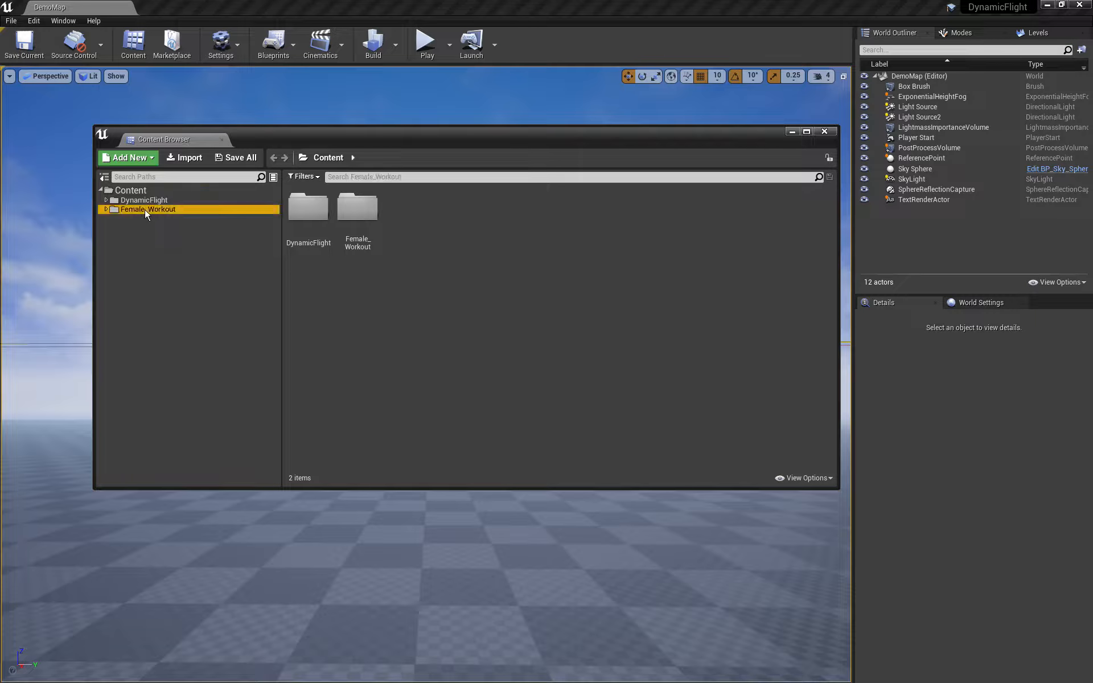
click(154, 198)
double_click(156, 208)
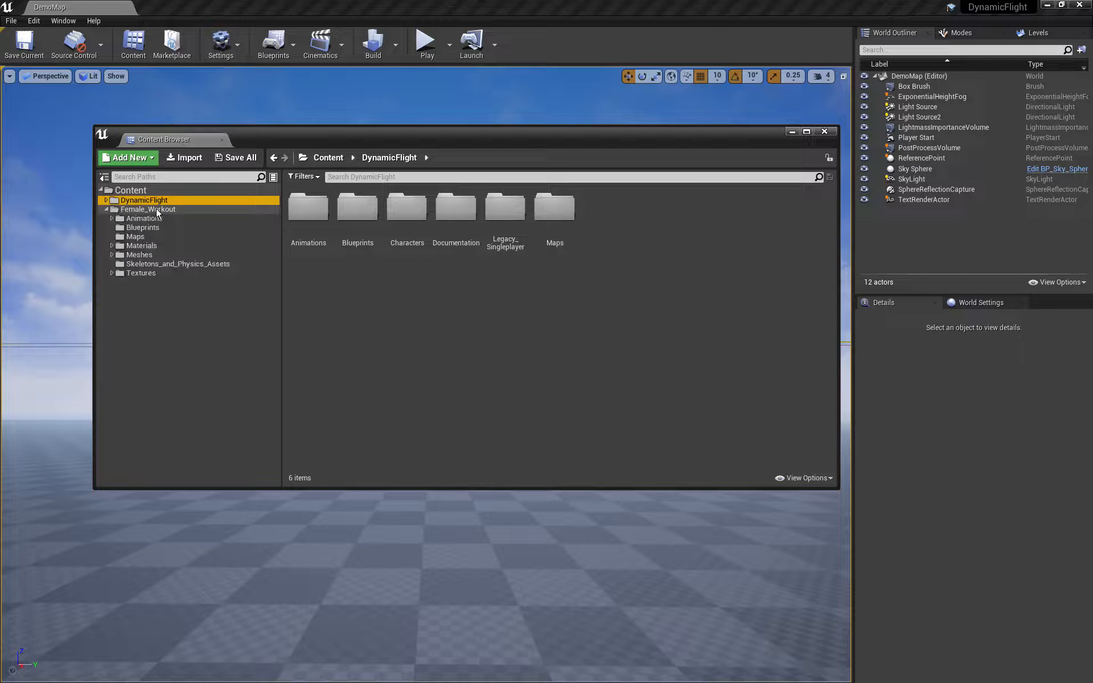
click(157, 208)
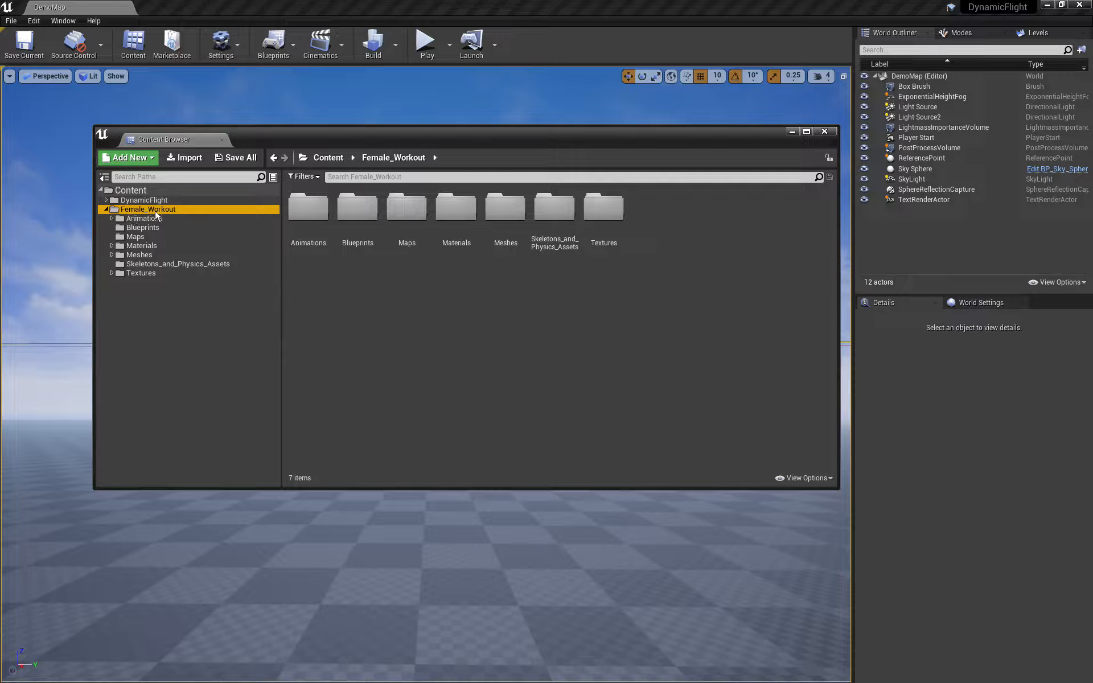
click(148, 200)
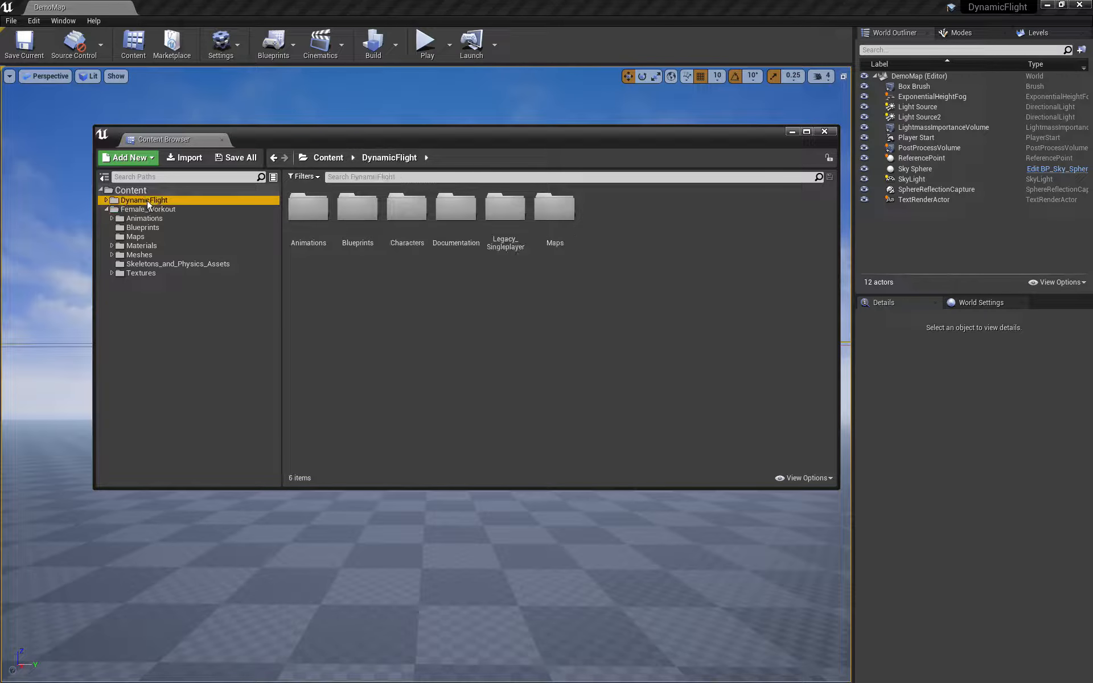
drag(377, 146, 432, 261)
click(879, 245)
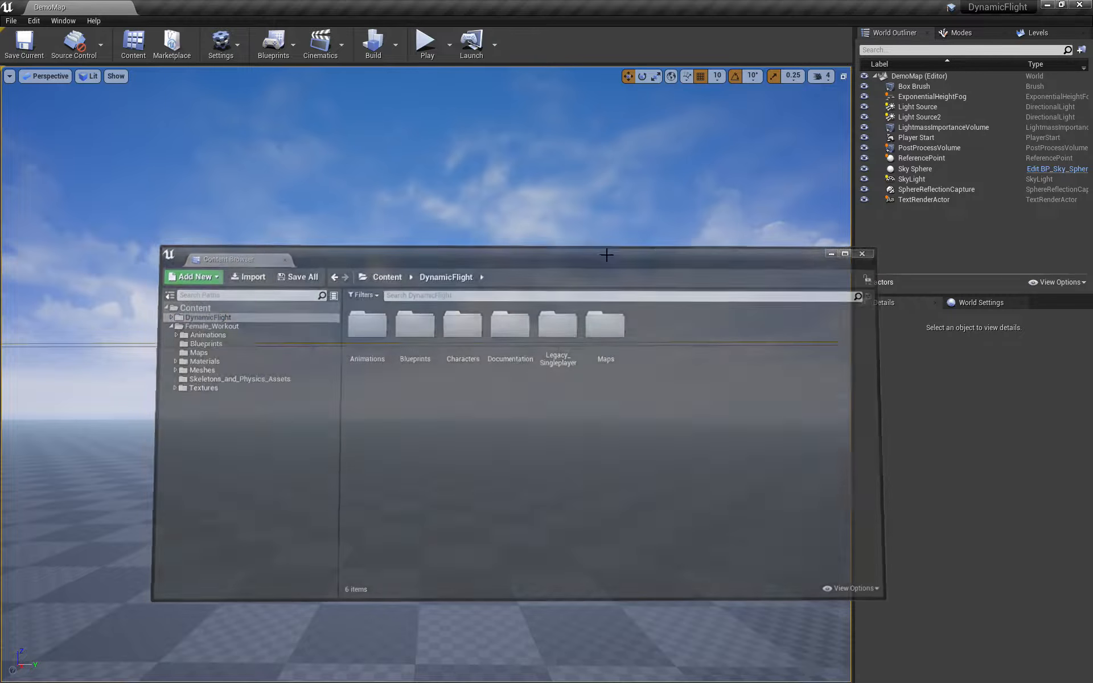
Step: Open the ThirdPersonCharacter blueprint from the DynamicFlight/Blueprints/Characters content folder
scroll(509, 342, down, 5)
scroll(510, 341, down, 5)
alt+drag(510, 342, 393, 389)
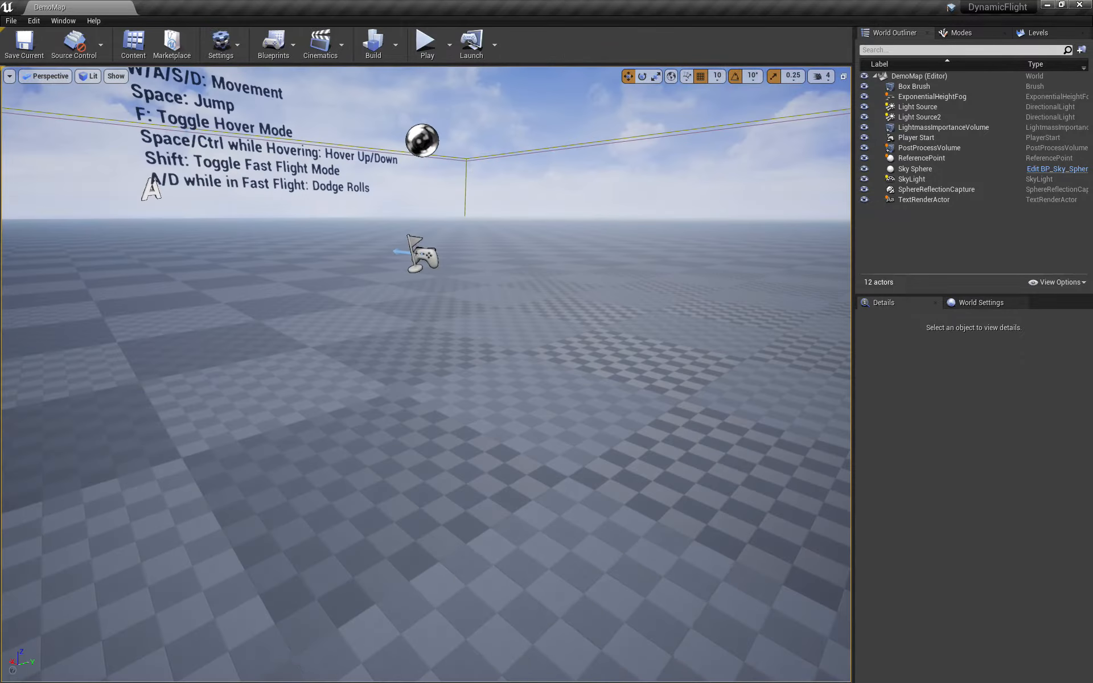
click(134, 44)
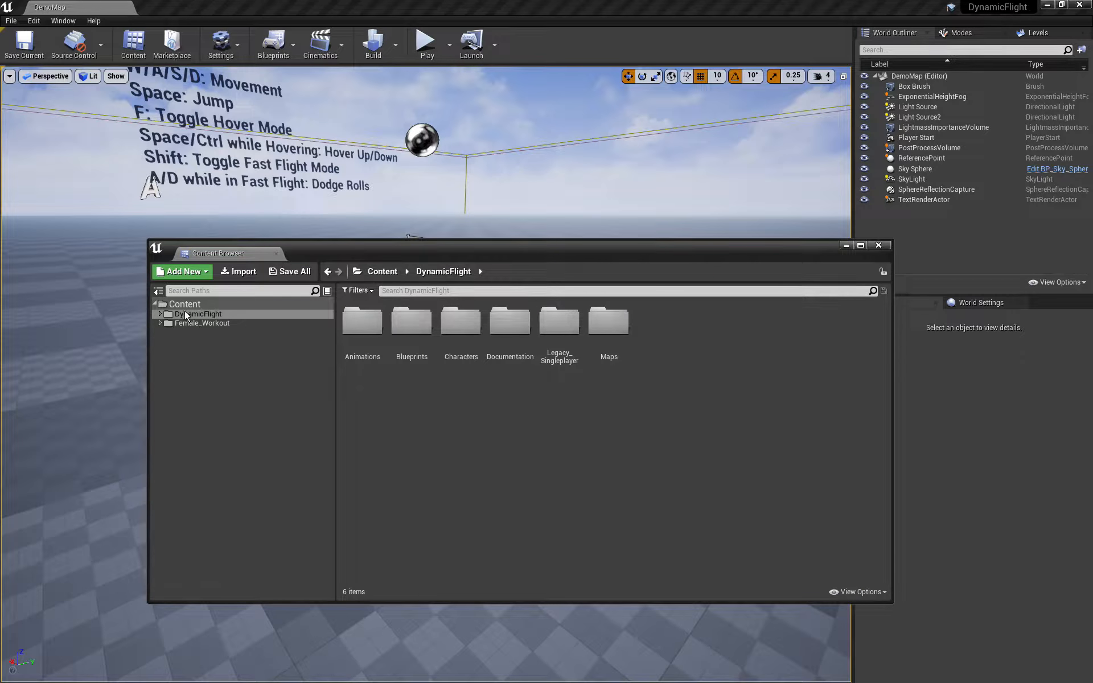
click(191, 323)
click(190, 315)
double_click(191, 314)
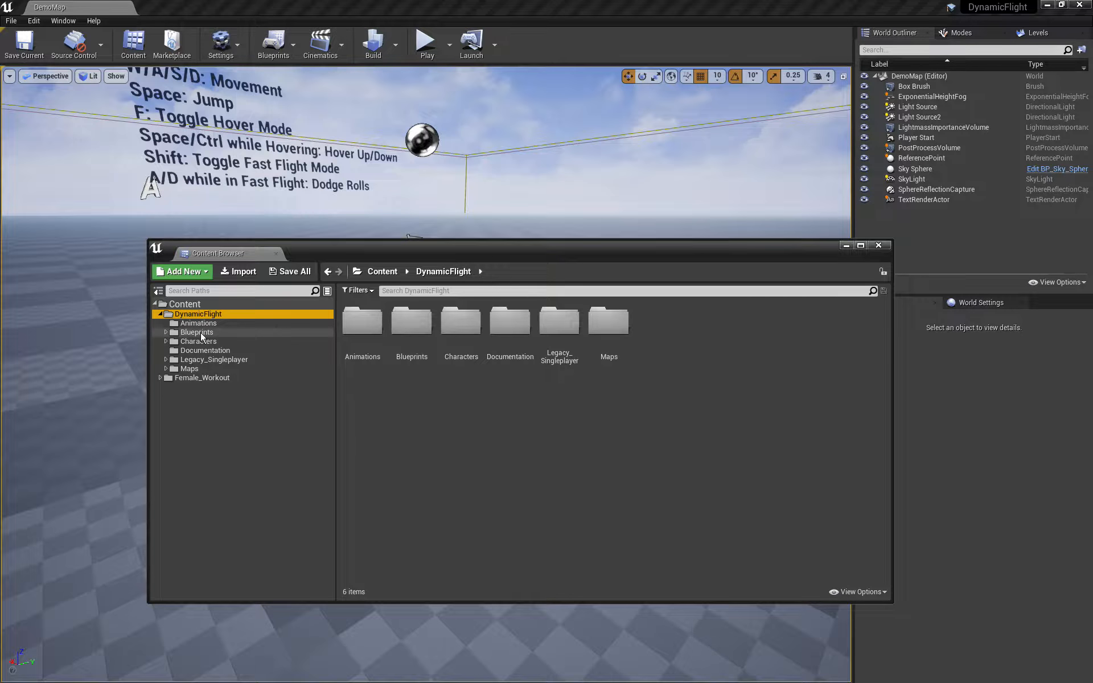
click(200, 333)
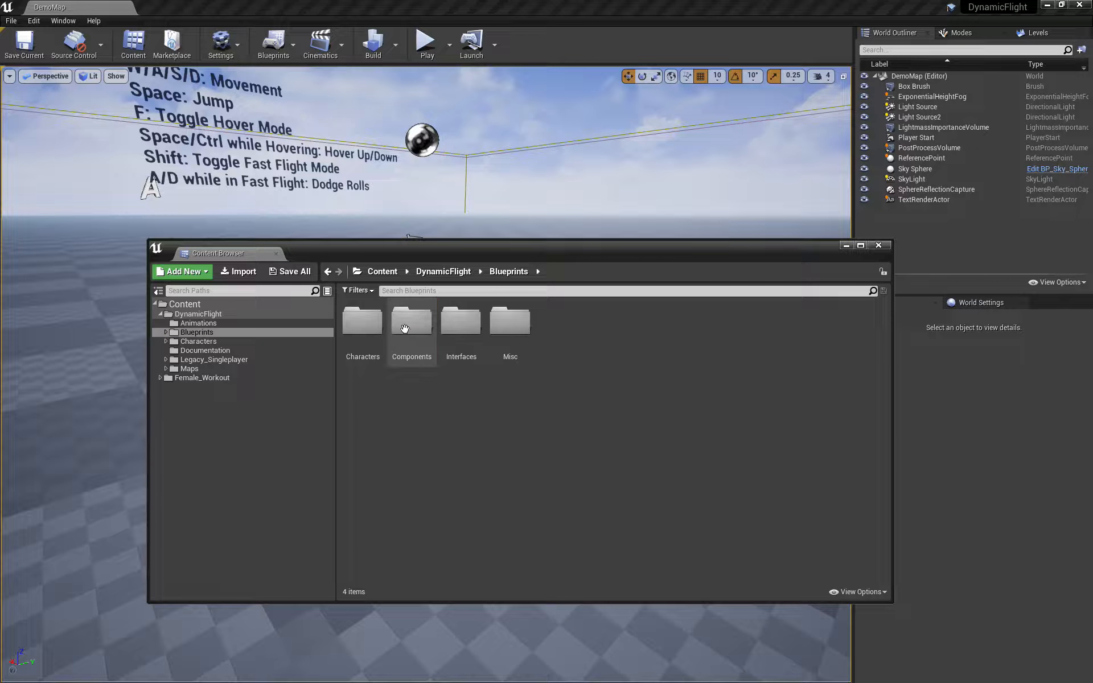
double_click(405, 329)
key(alt+Left)
double_click(350, 334)
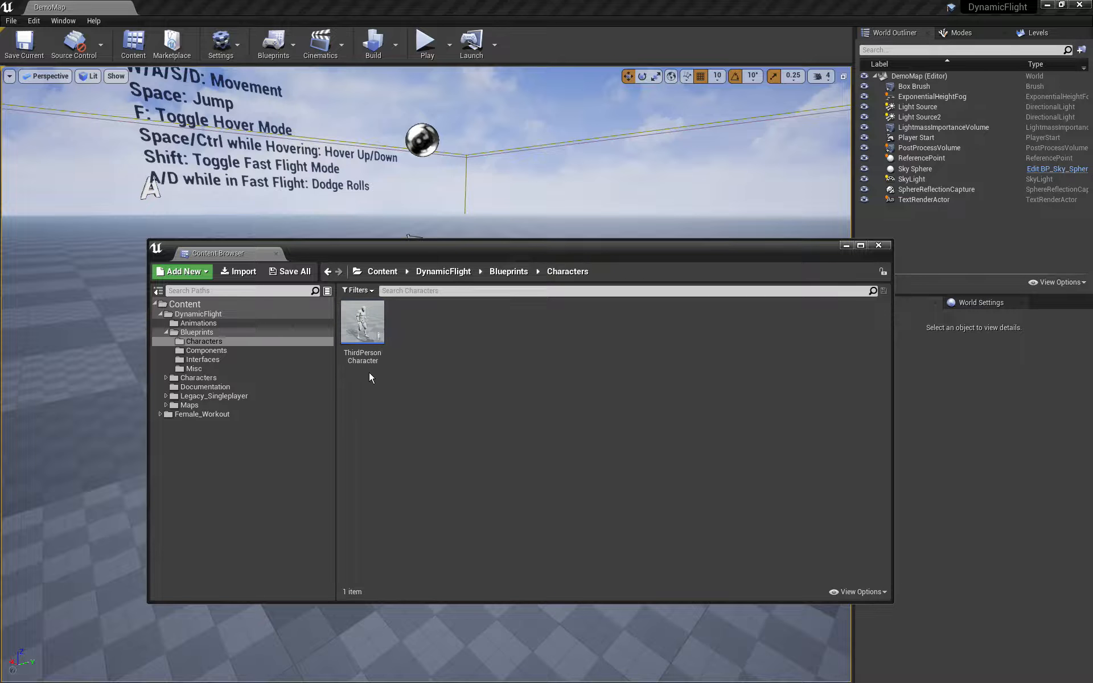
double_click(360, 316)
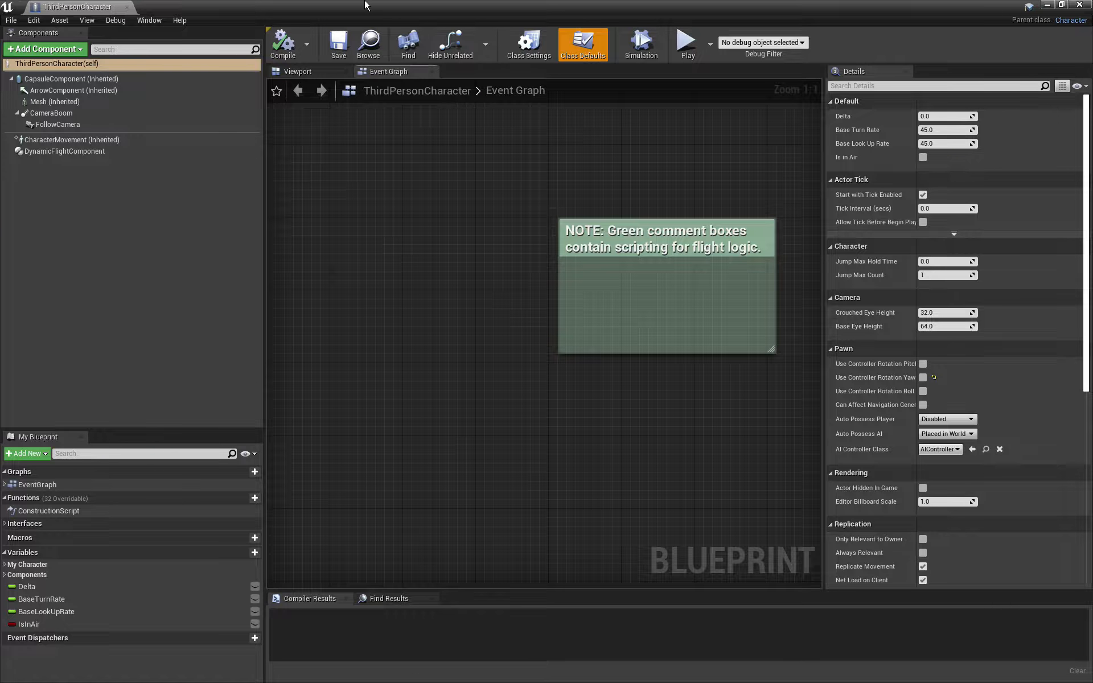
Step: Select the inherited Mesh component in the blueprint's viewport and locate its skeletal mesh asset in the Content Browser
drag(365, 6, 527, 105)
click(428, 173)
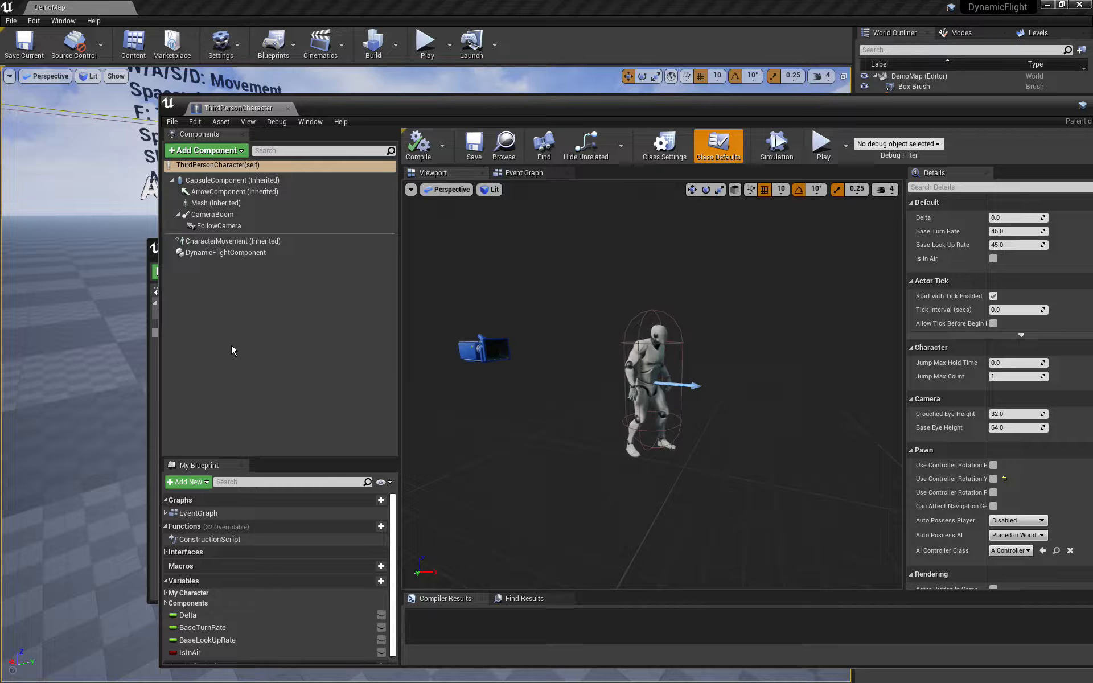
click(212, 204)
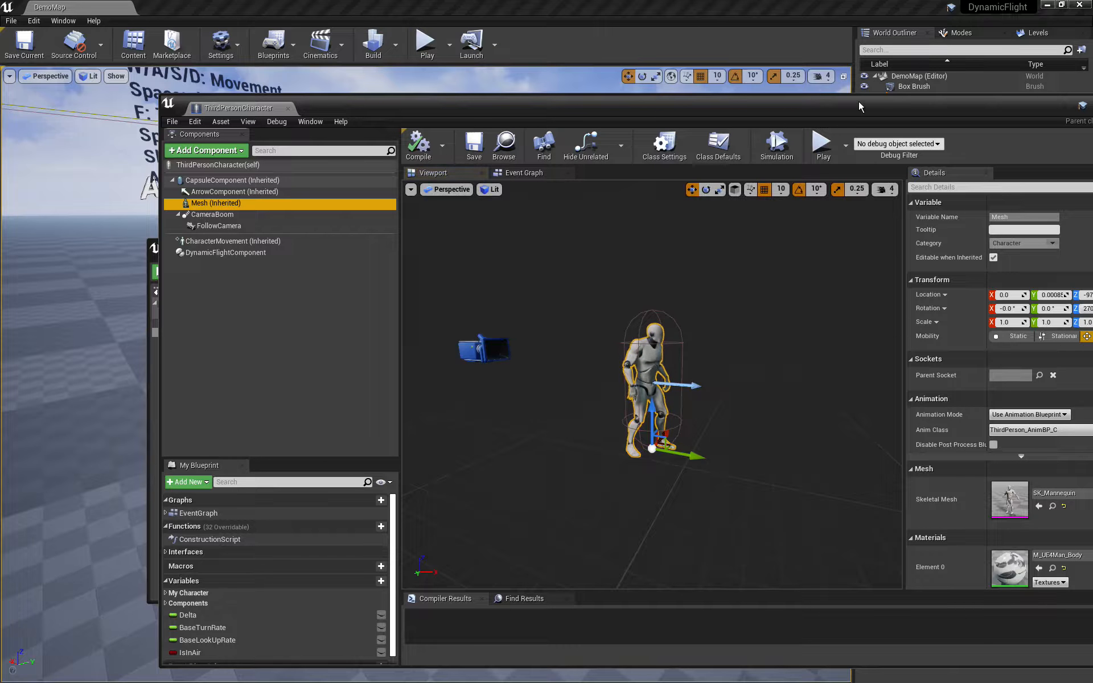
drag(858, 103, 777, 88)
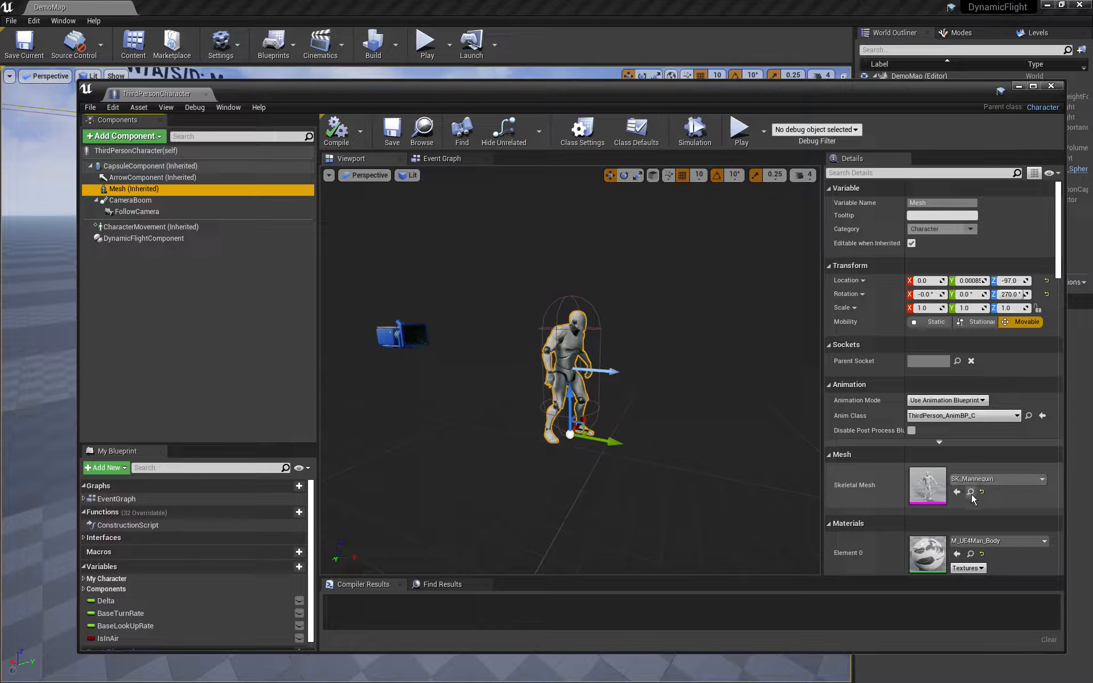
click(971, 492)
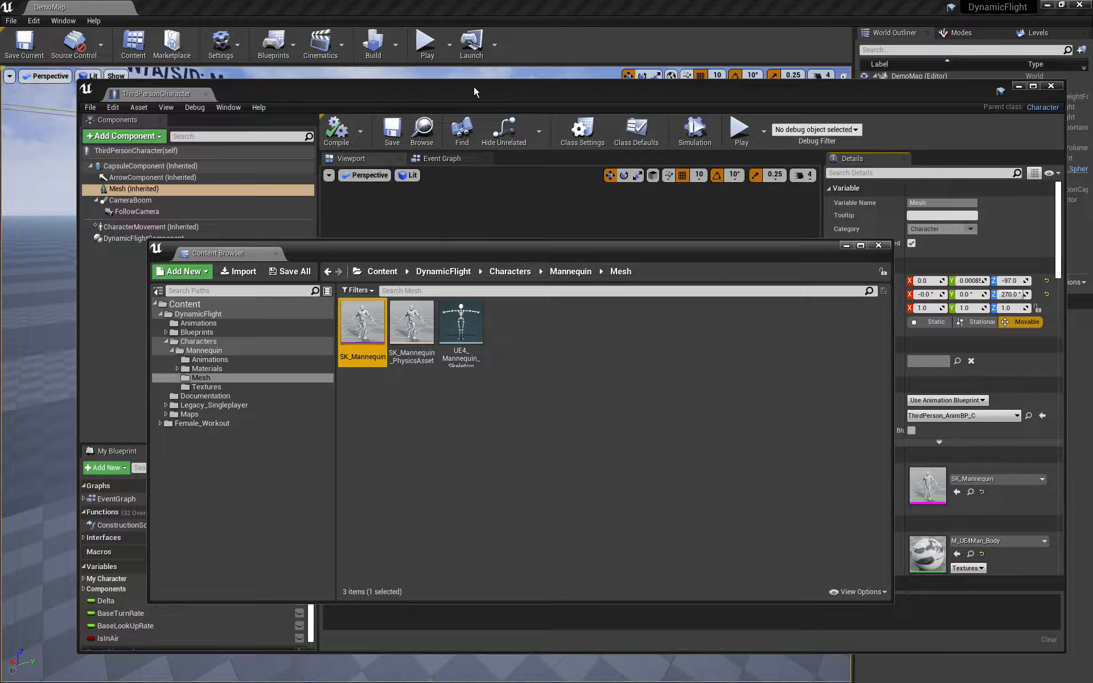
Step: Place the SK_Mannequin skeletal mesh in the demo map and close the Content Browser
drag(473, 86, 1037, 120)
drag(448, 247, 658, 203)
drag(555, 293, 200, 493)
drag(1060, 209, 935, 208)
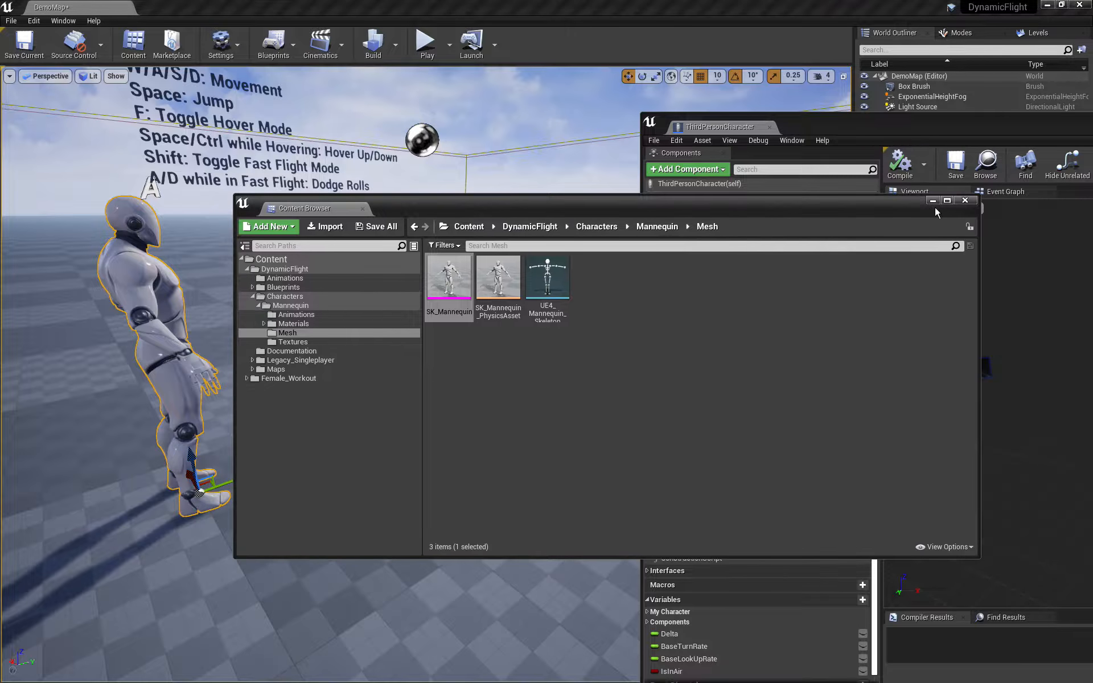
click(970, 201)
Step: Close the ThirdPersonCharacter blueprint window and frame the placed mannequin in the level viewport
drag(958, 126, 576, 205)
drag(1039, 202, 767, 201)
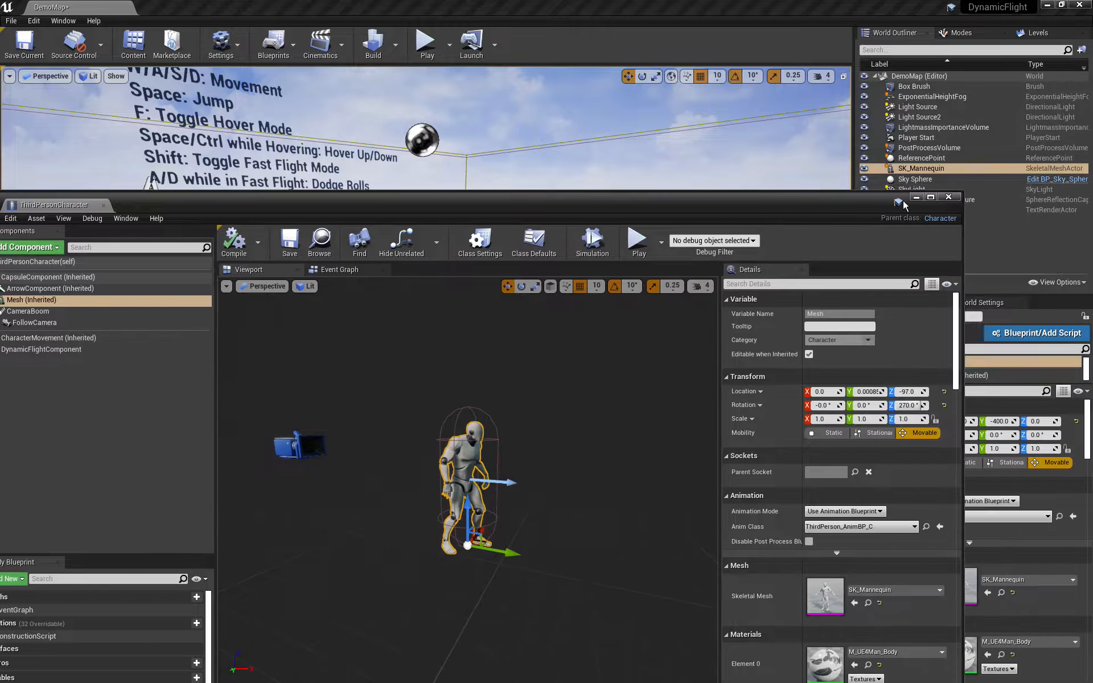
drag(890, 202, 886, 207)
click(940, 202)
key(f)
alt+drag(383, 346, 493, 320)
scroll(493, 320, down, 8)
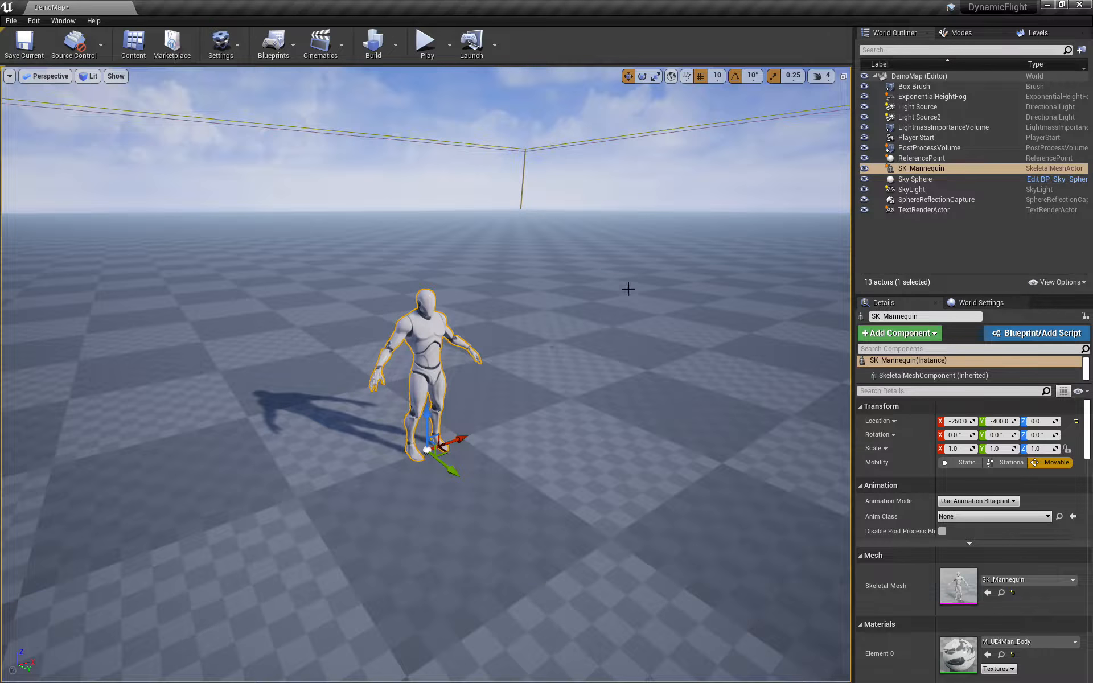
Step: Open the placed mannequin's SK_Mannequin mesh asset for editing and display its skeleton
click(1001, 593)
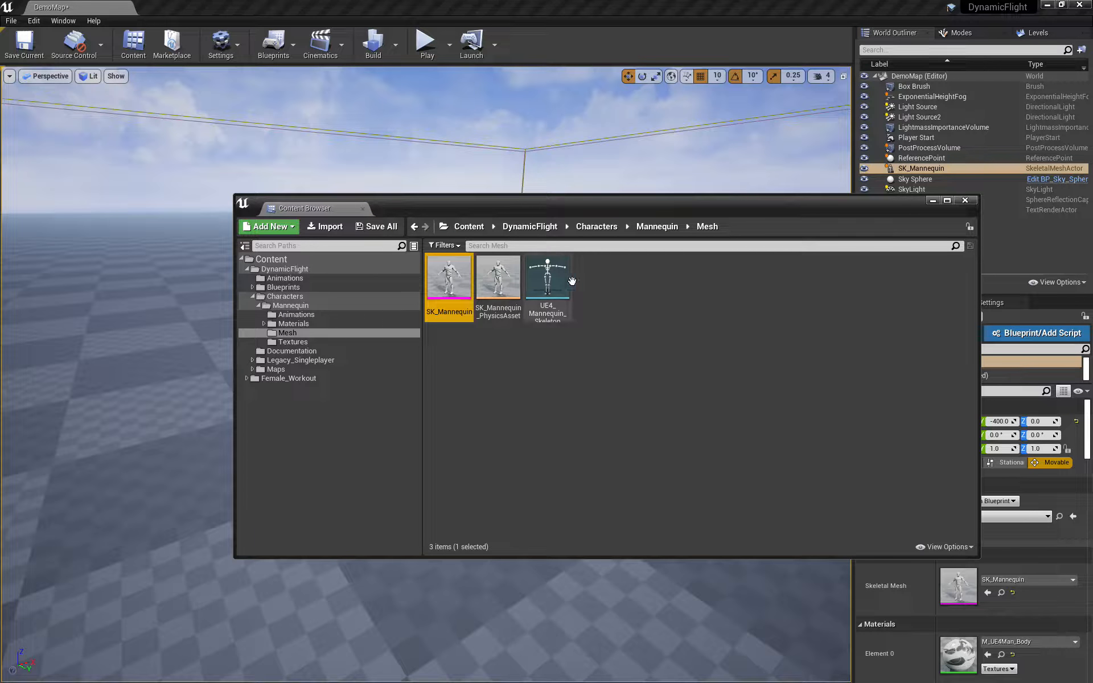
double_click(445, 285)
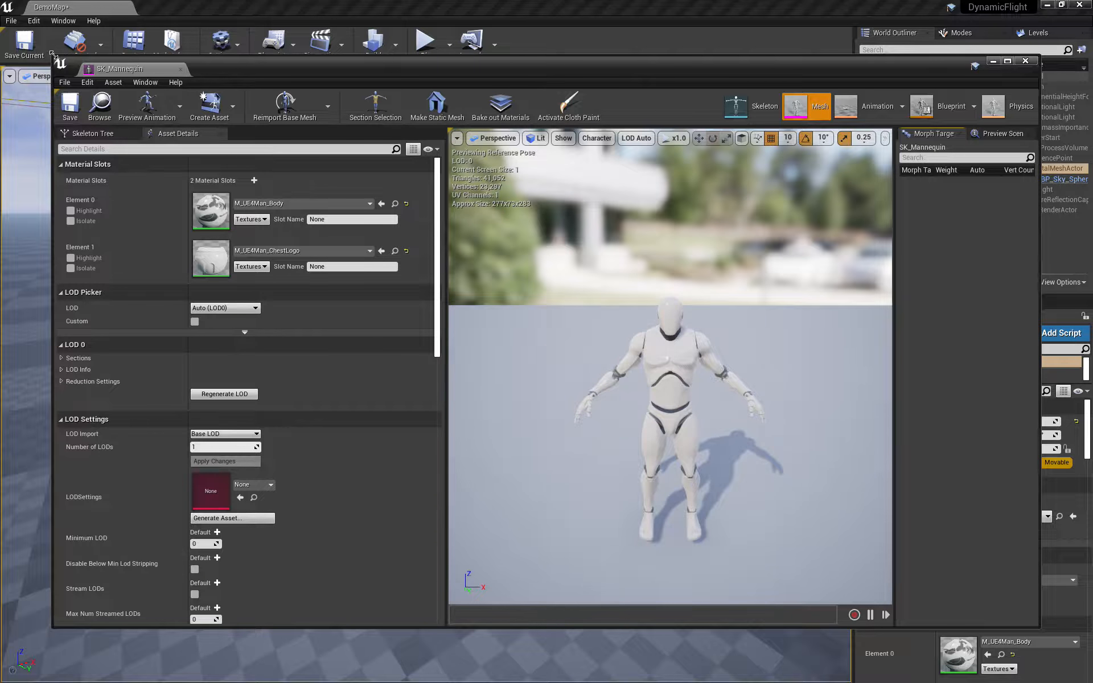
drag(52, 54, 112, 101)
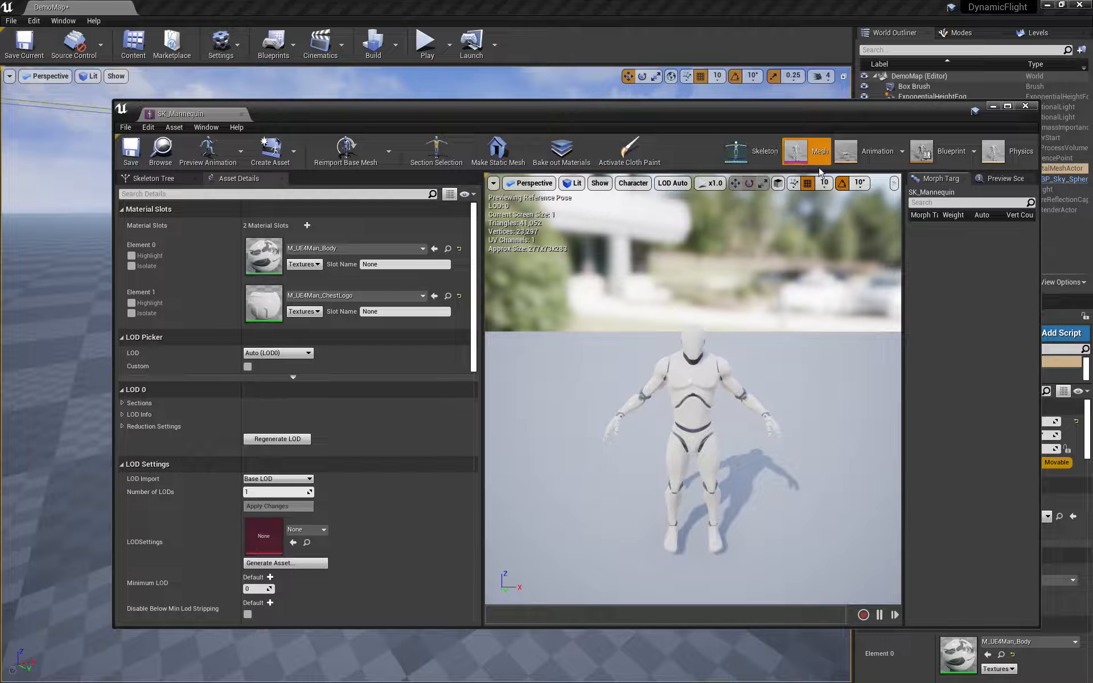
click(756, 154)
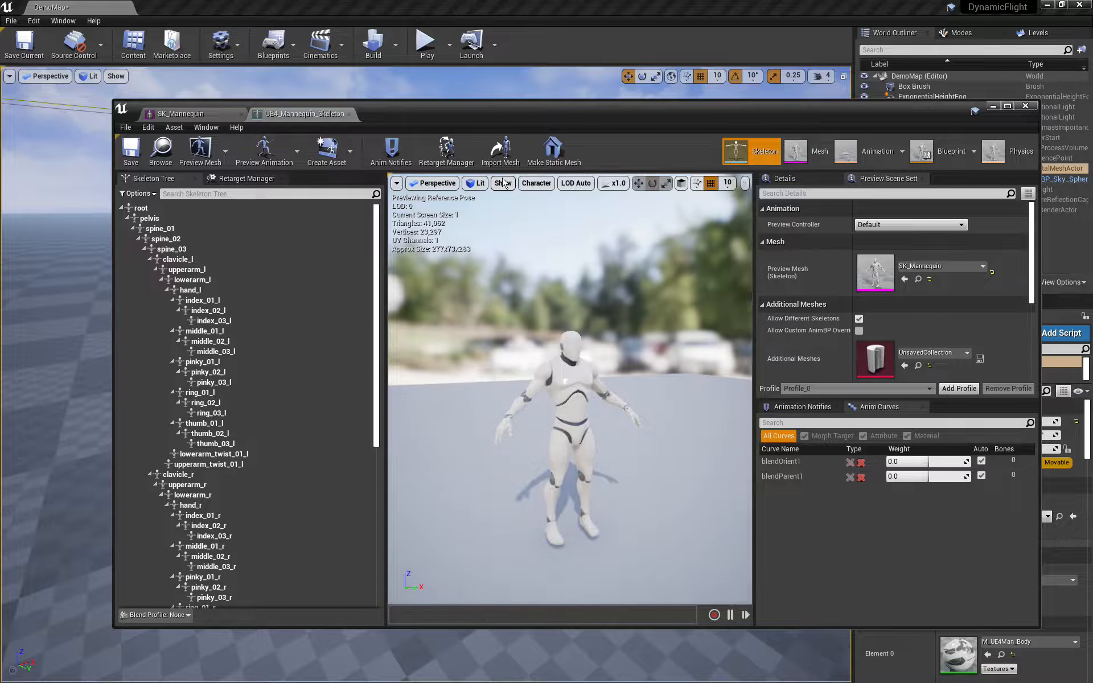
Step: Examine the mannequin's bone hierarchy by selecting index finger bones and moving up the skeleton tree to the pelvis
click(503, 182)
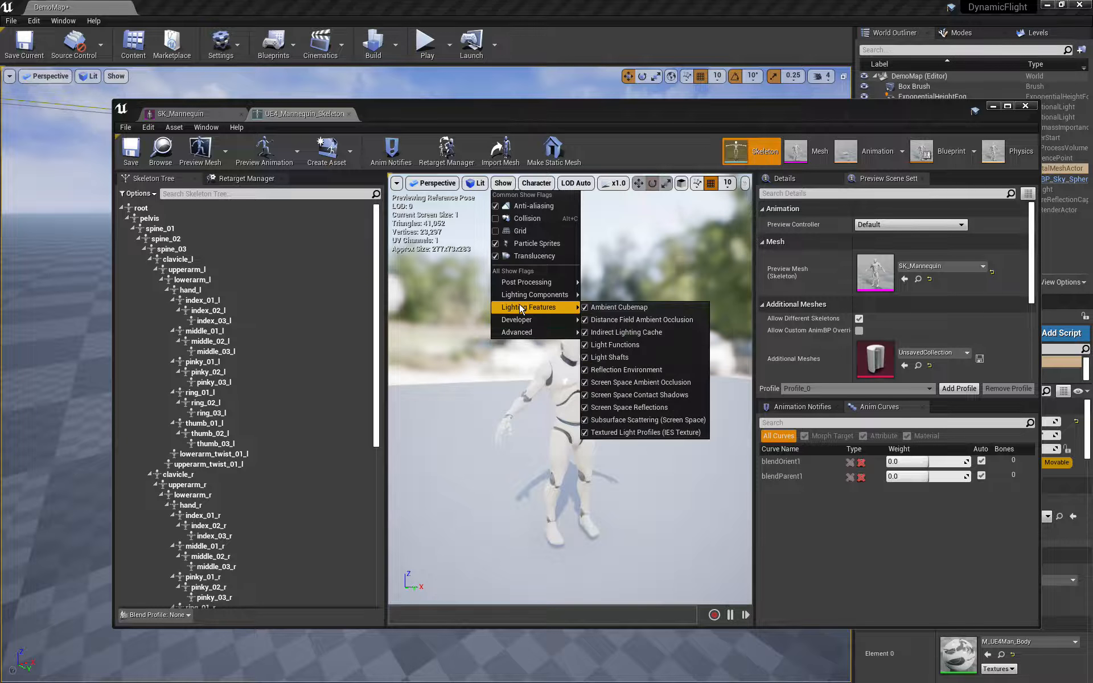
click(195, 241)
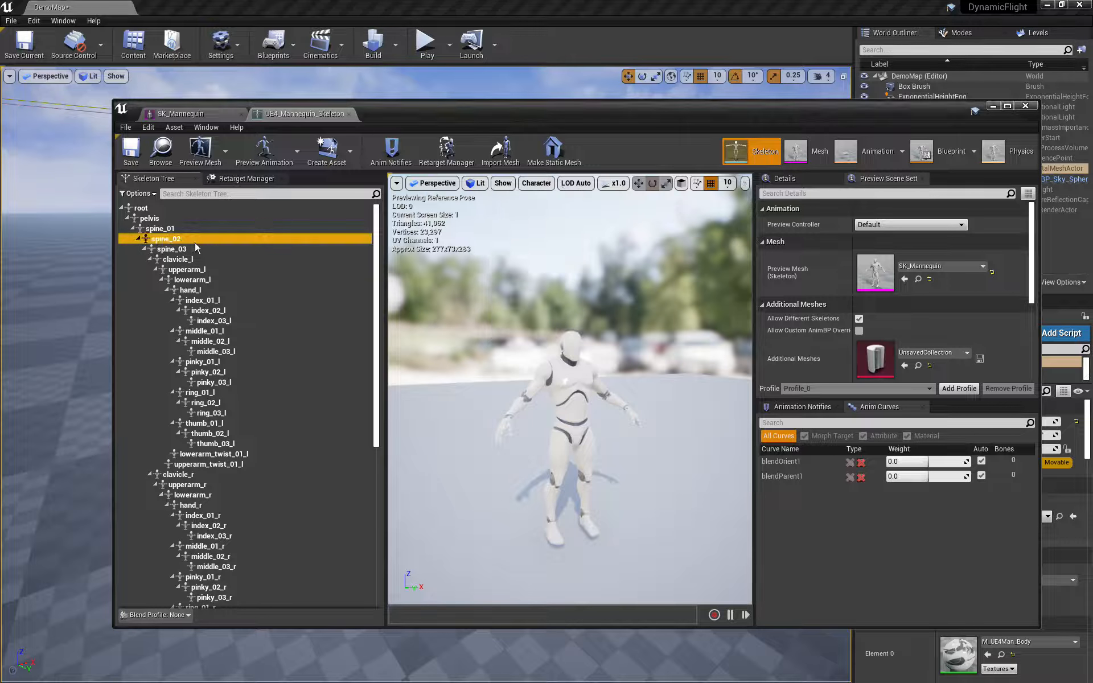
click(209, 322)
click(209, 312)
click(210, 300)
key(Up)
key(Up)
key(Up)
key(Up)
key(Up)
key(Up)
key(Up)
key(Up)
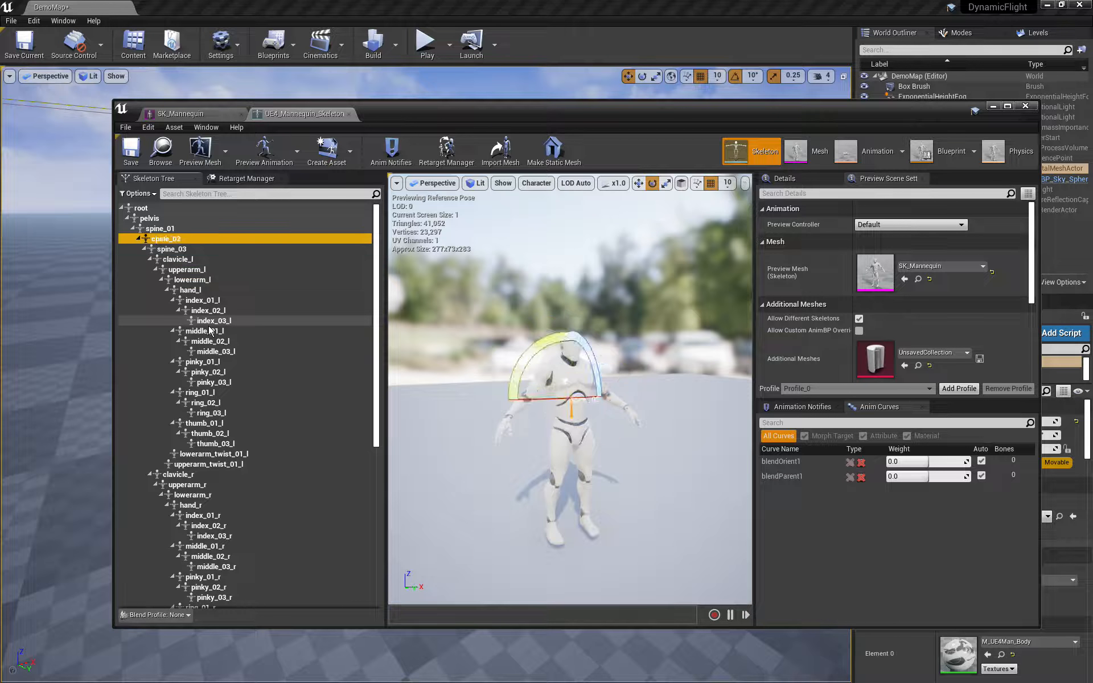
Step: Display the mannequin's physics asset and run its physics simulation briefly before stopping it
click(1018, 151)
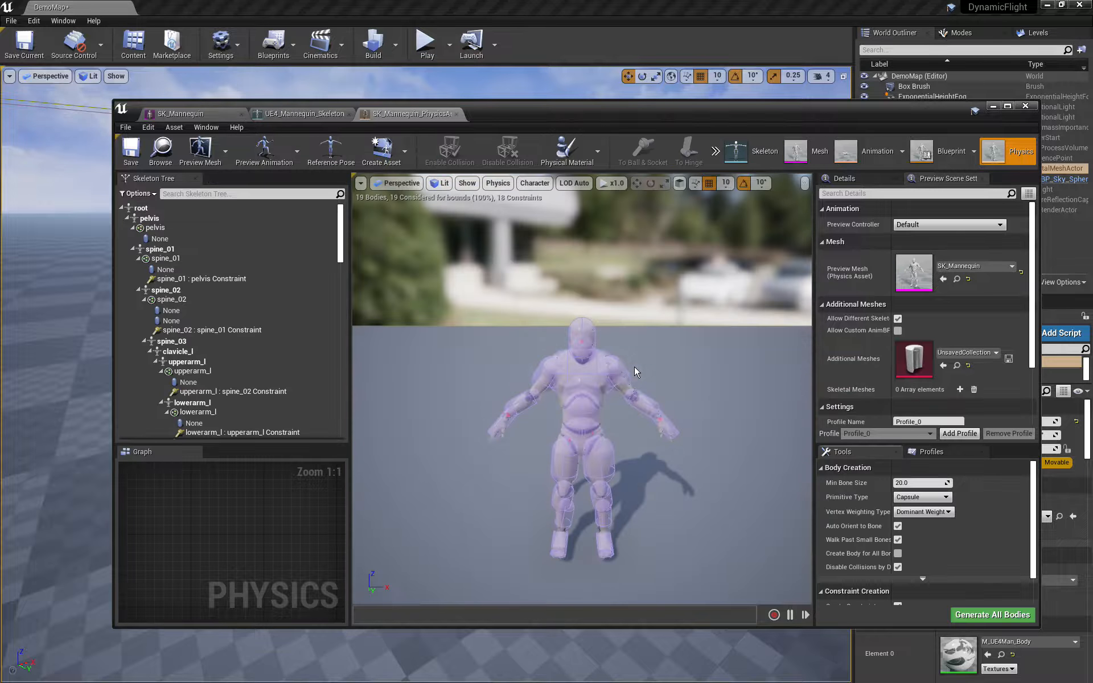
scroll(688, 377, down, 3)
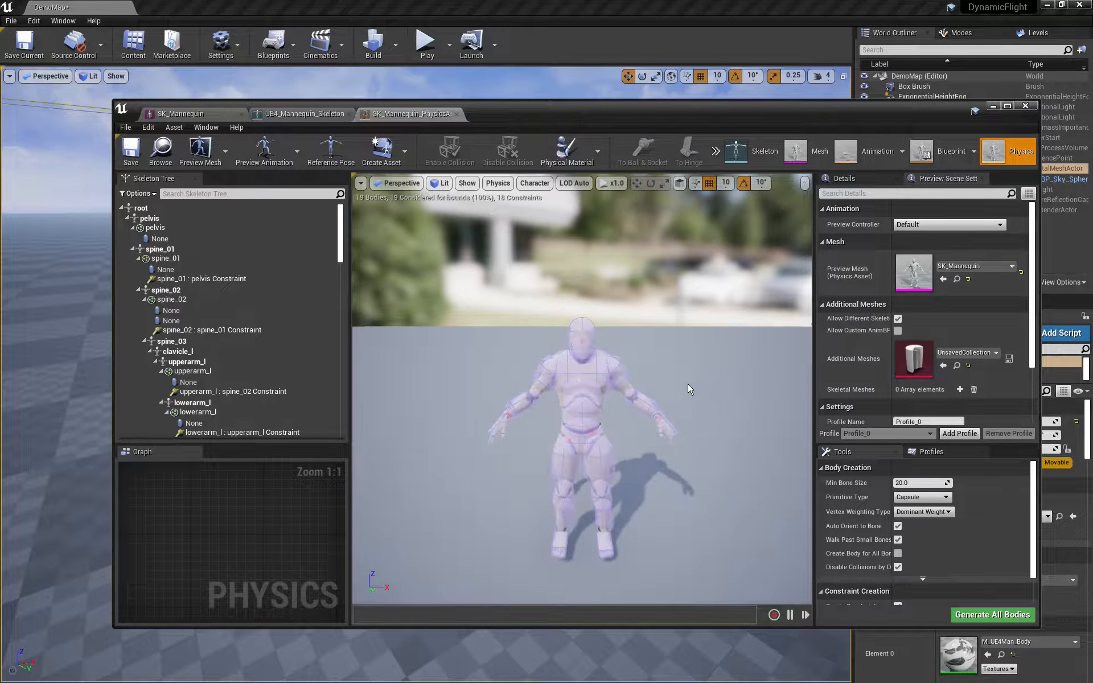
key(space)
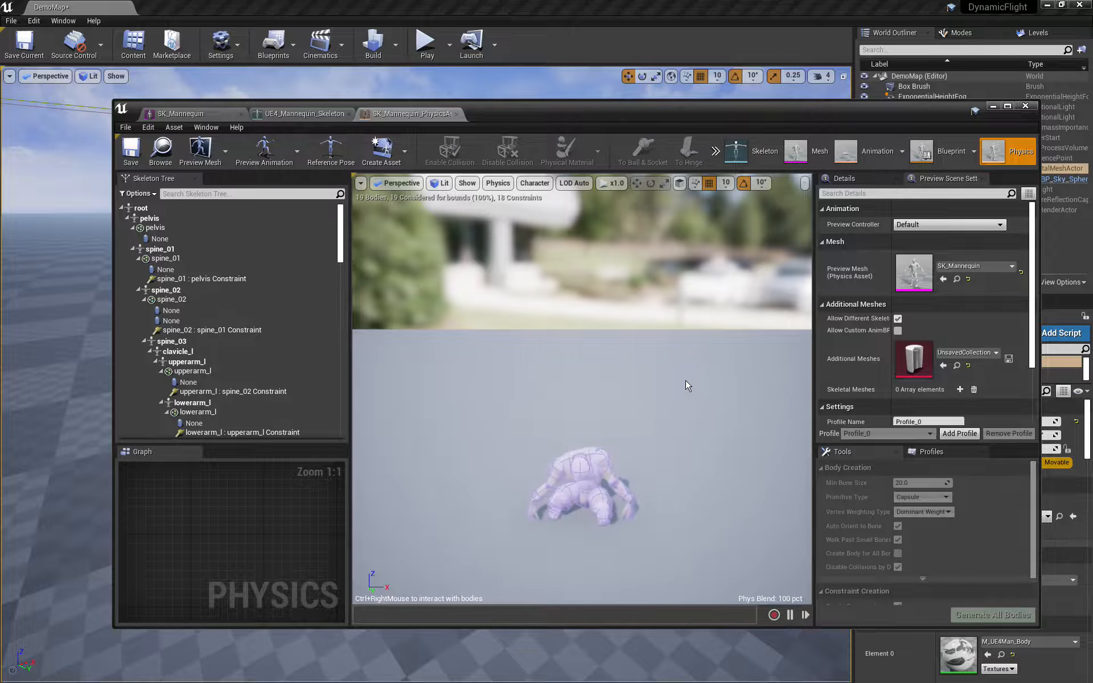
key(space)
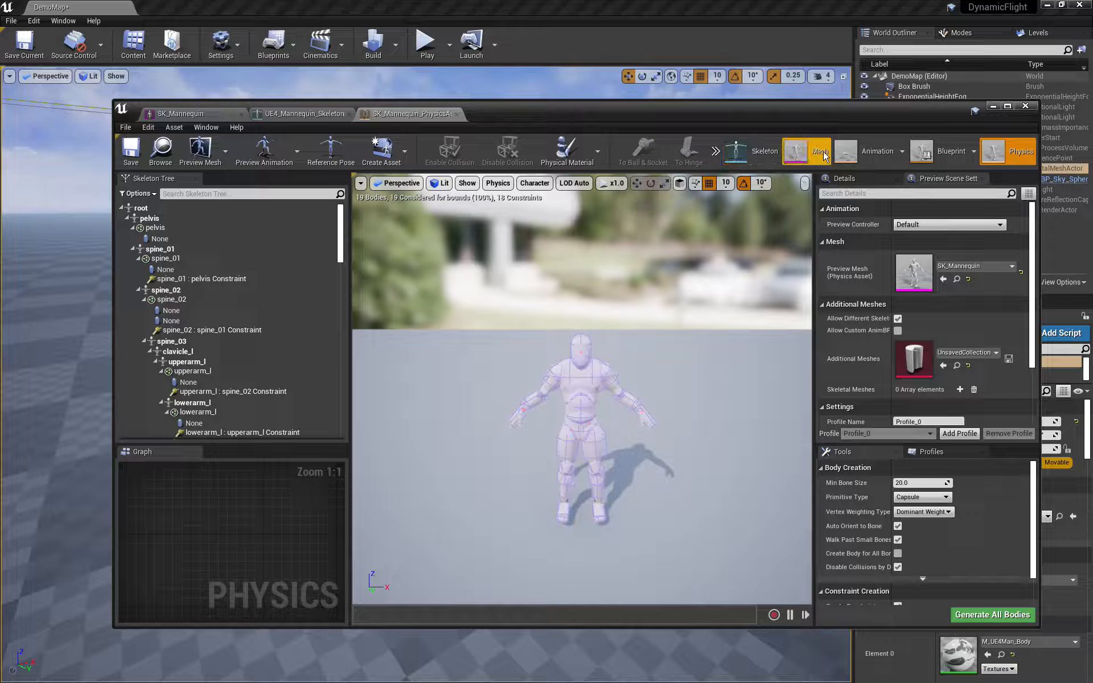
Step: Compare the mannequin's mesh and skeleton assets and locate UE4_Mannequin_Skeleton in the Content Browser
click(808, 152)
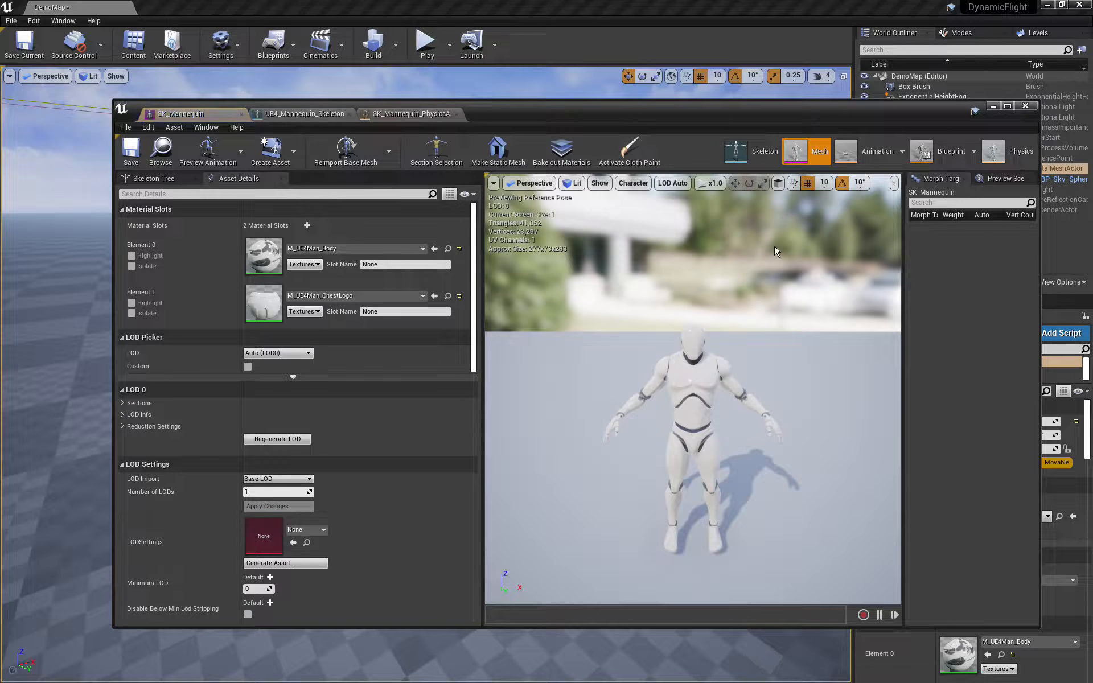
click(767, 155)
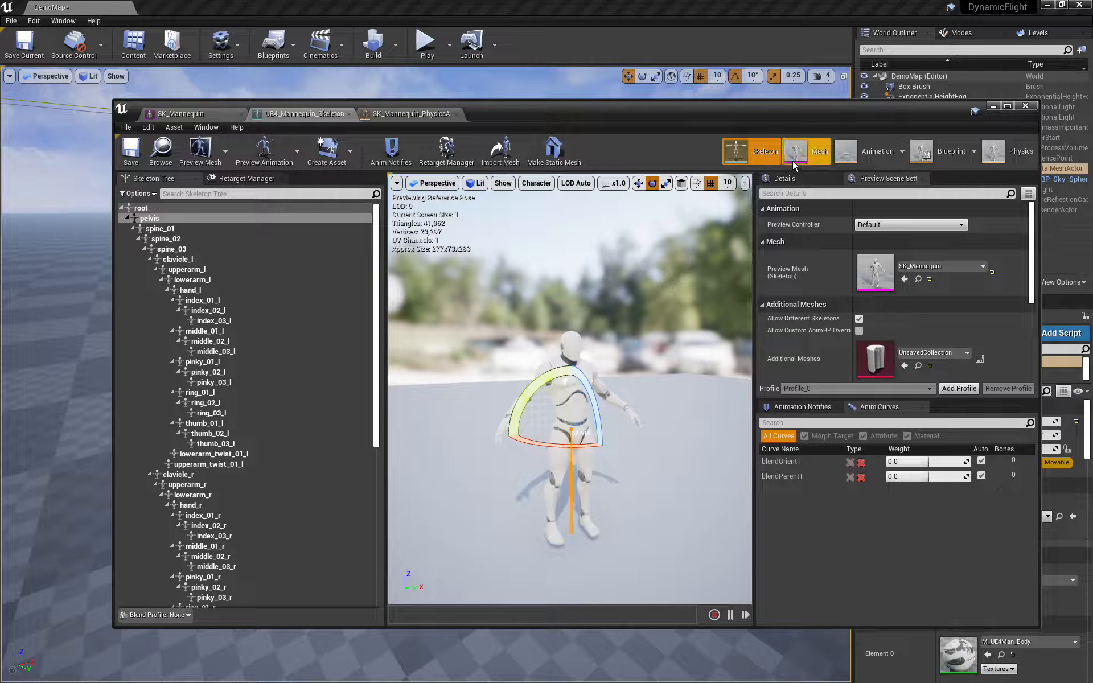
click(160, 151)
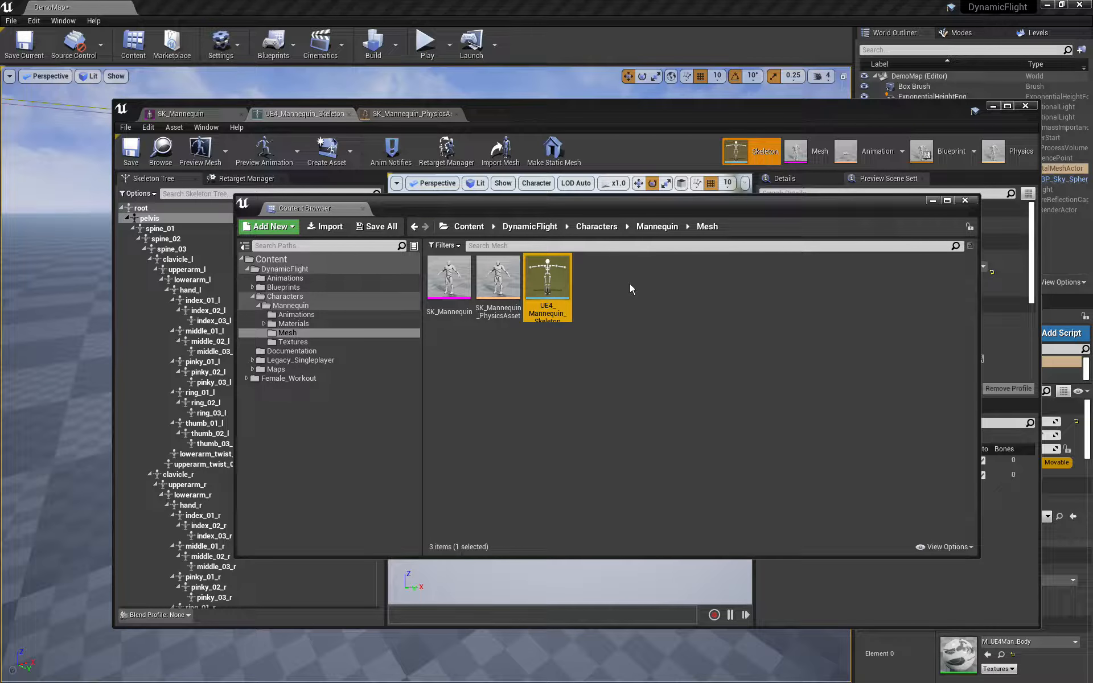
double_click(450, 279)
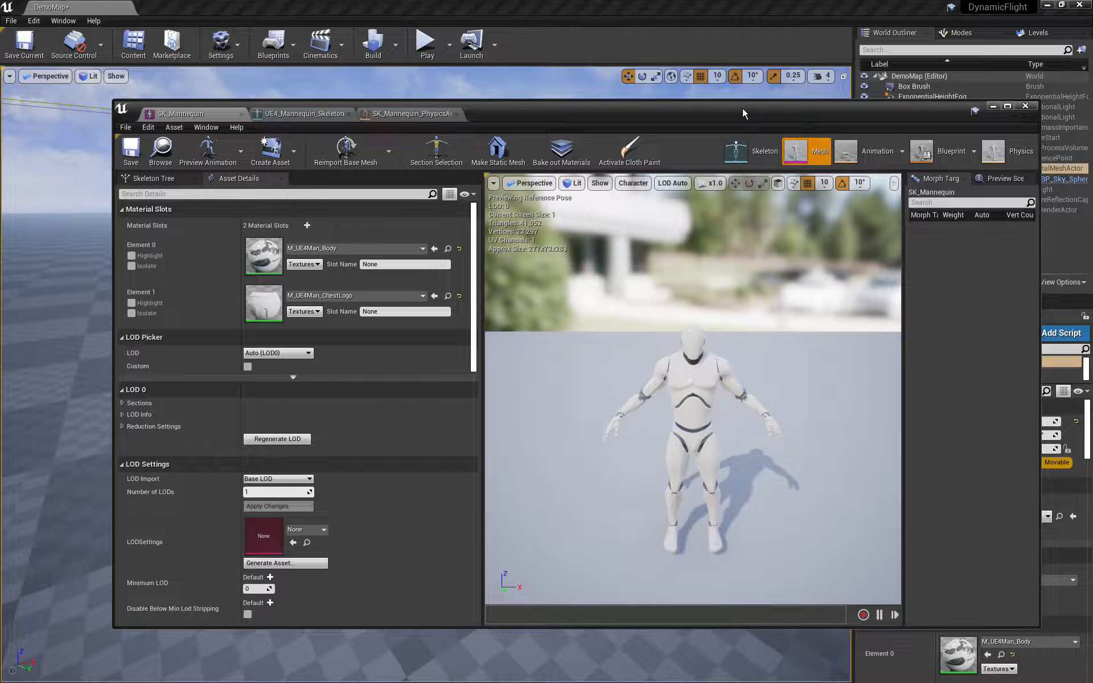
click(773, 155)
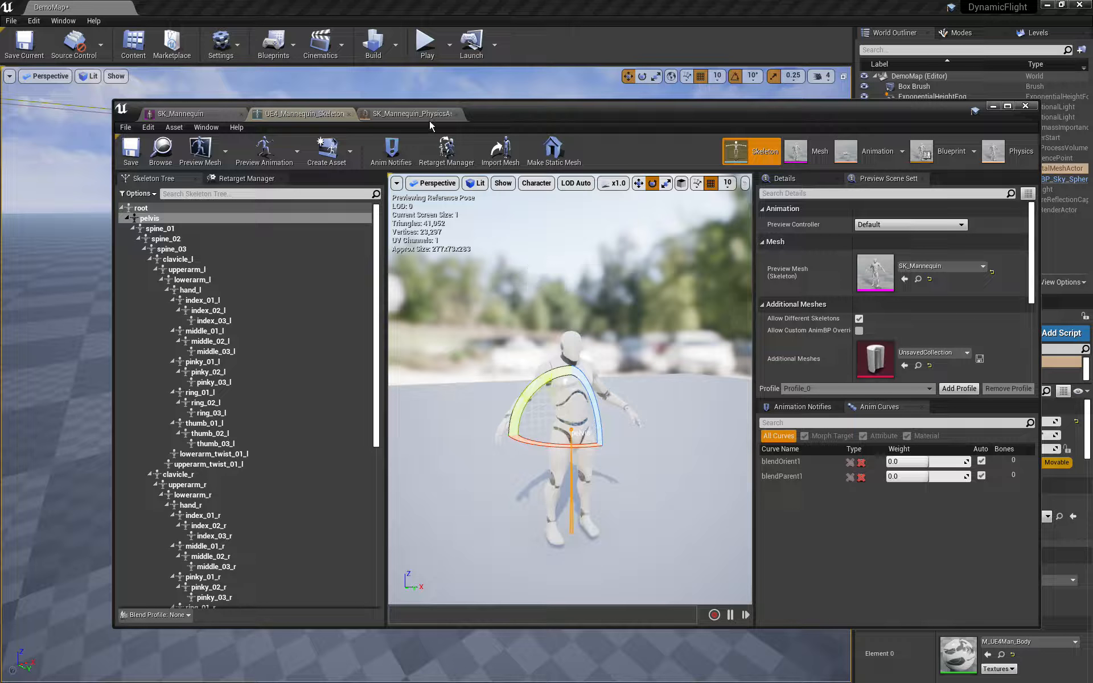
click(169, 151)
click(556, 290)
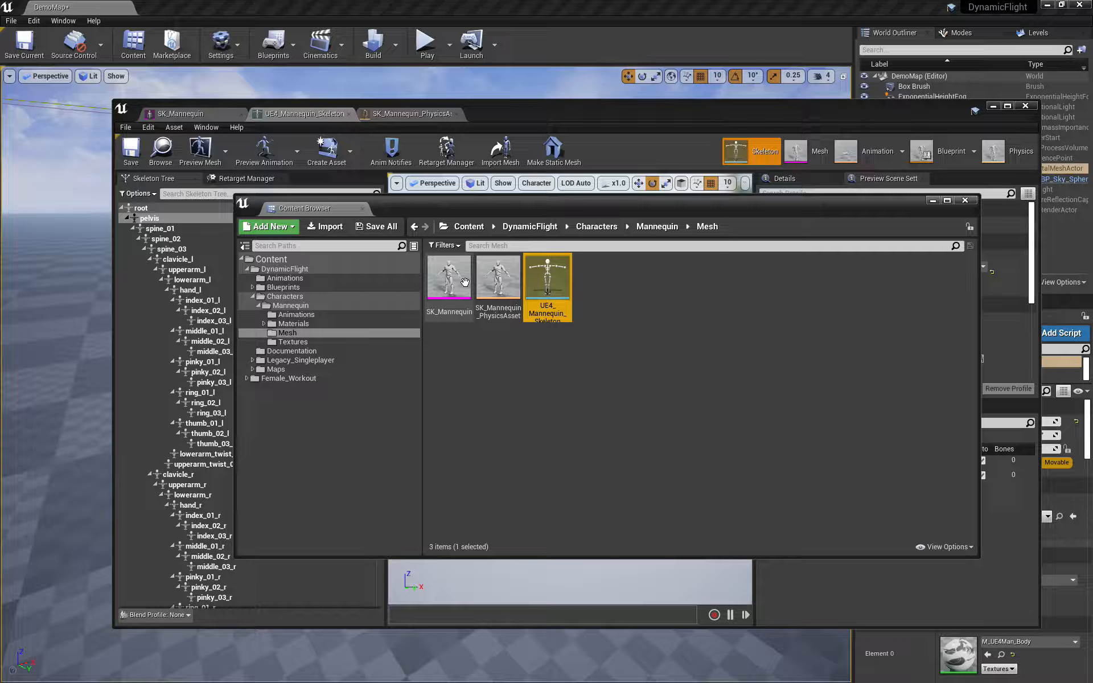
Step: Review the skeletons offered for assignment to the SK_Mannequin mesh and cancel without choosing one
click(490, 365)
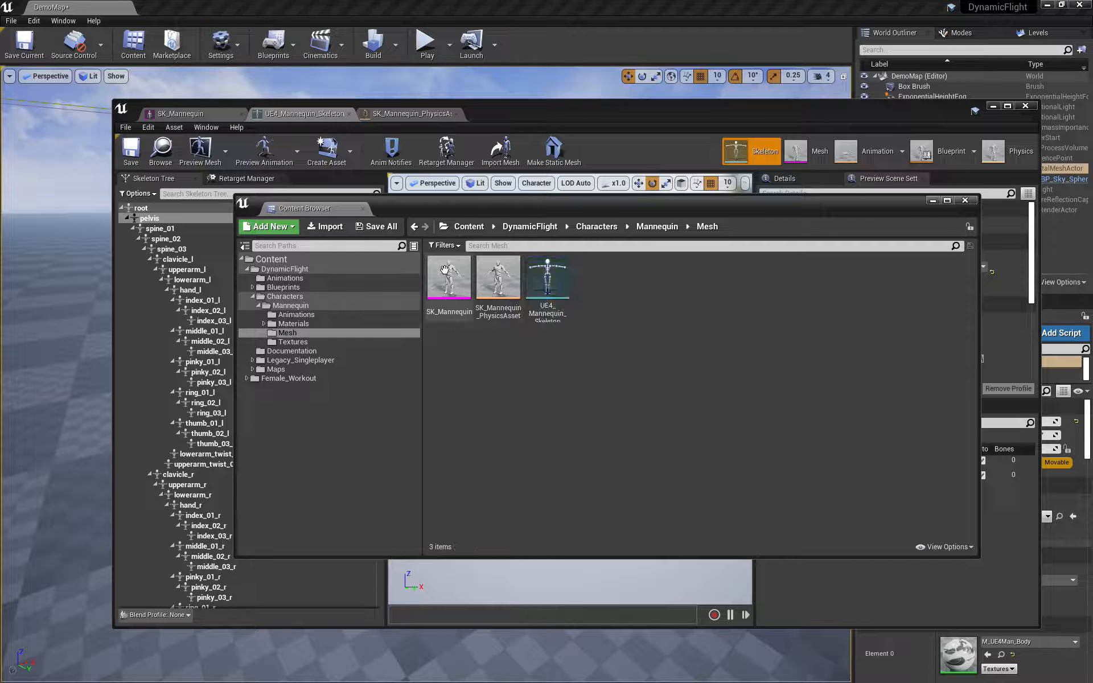
click(437, 284)
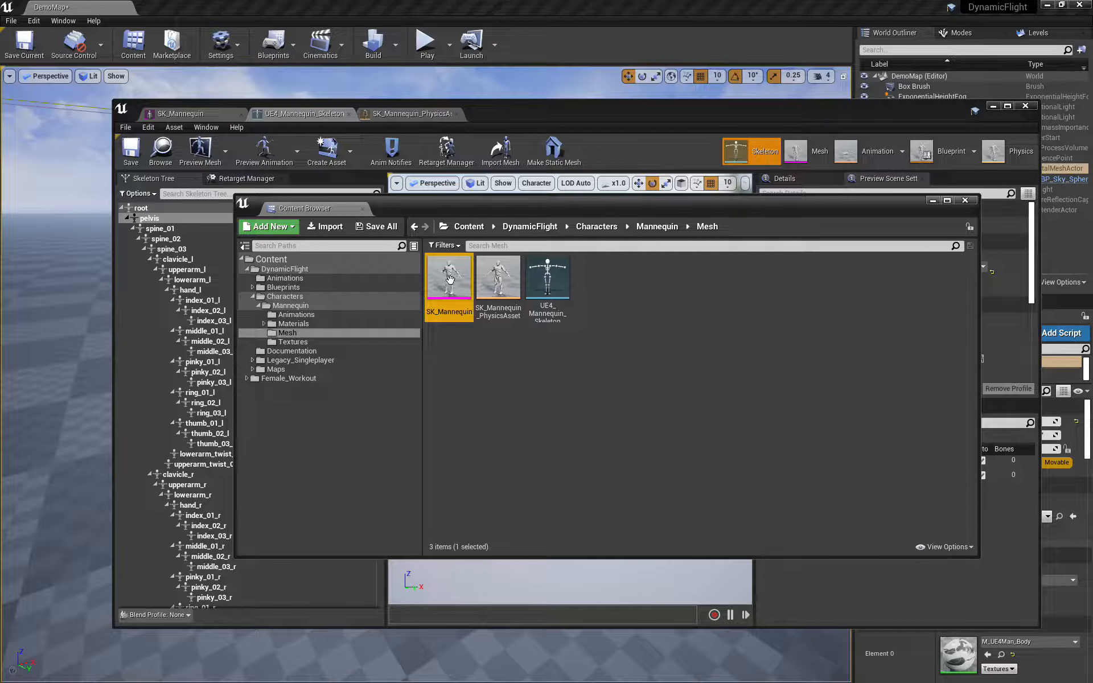
right_click(450, 279)
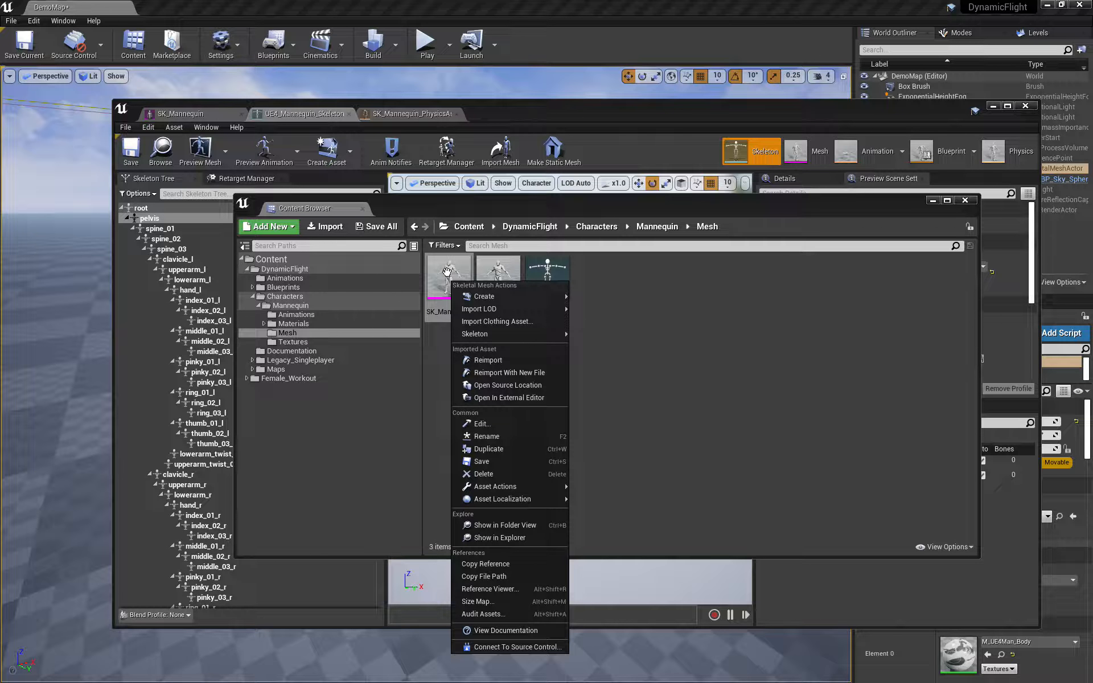
mouse_move(477, 336)
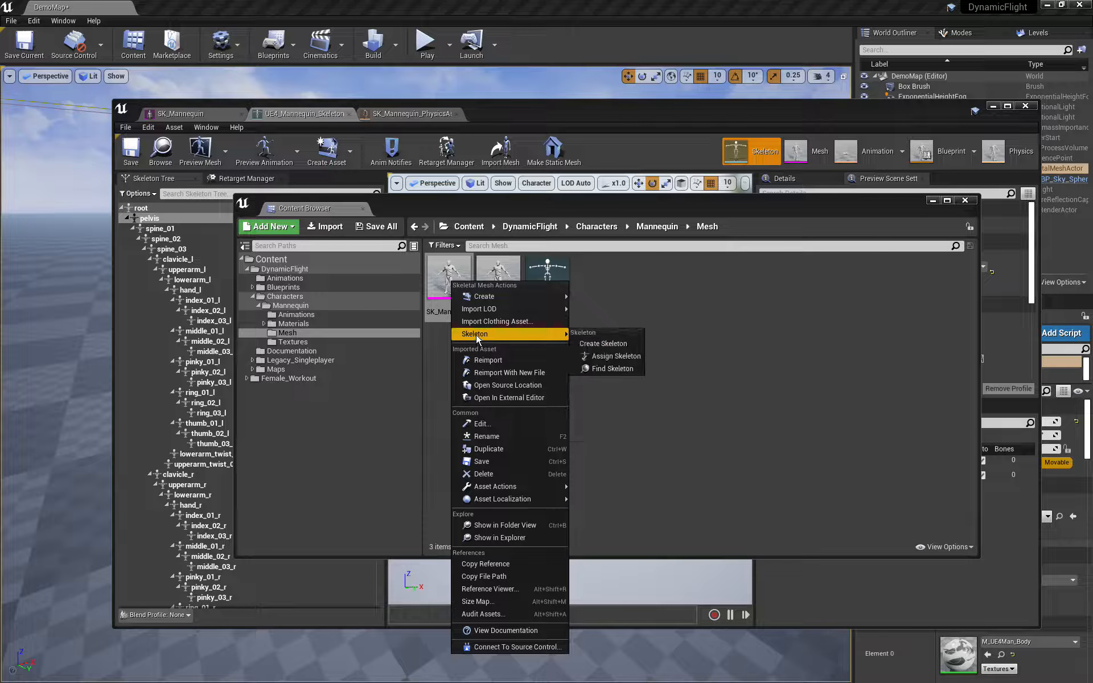
click(622, 358)
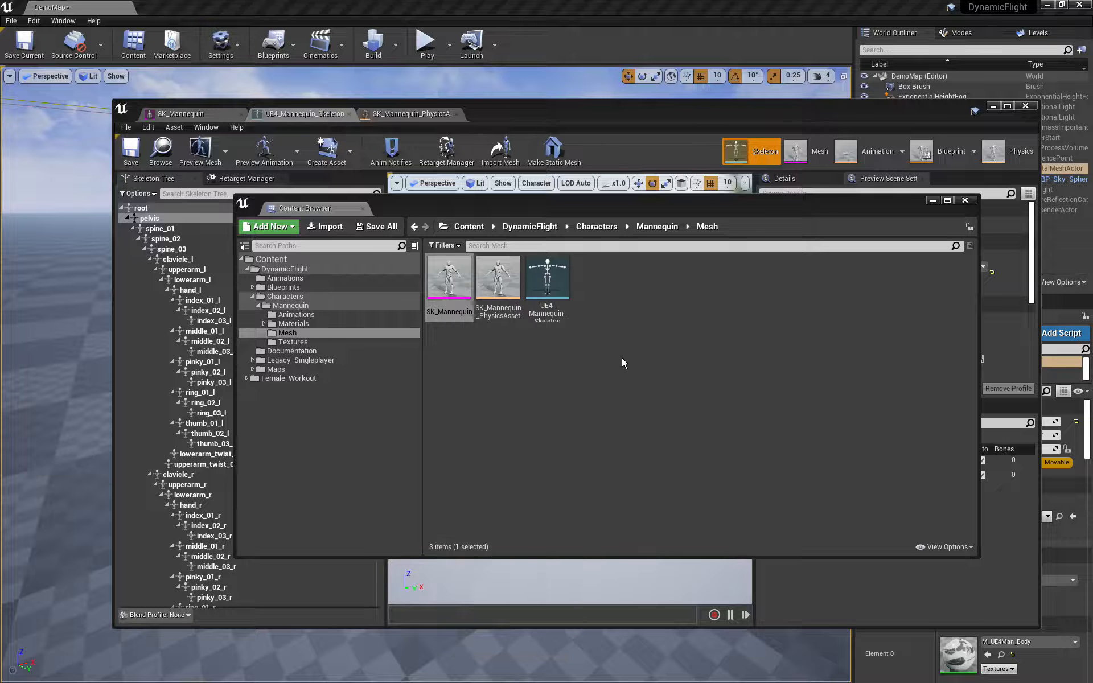
drag(548, 171, 659, 232)
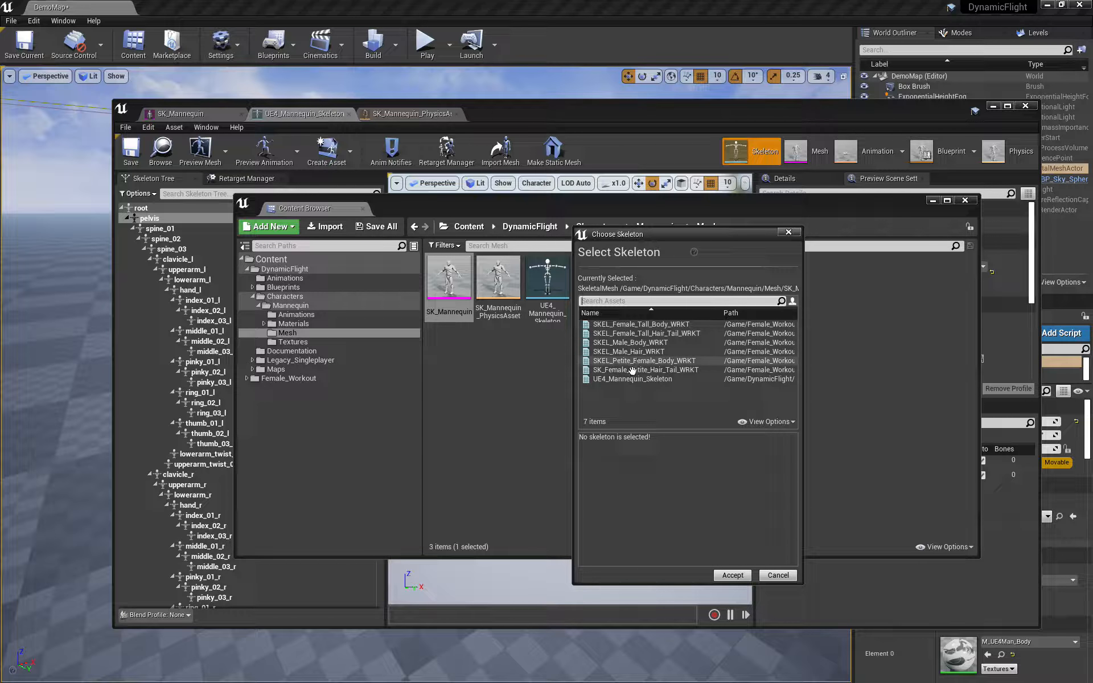
click(779, 575)
Step: Rearrange the asset editor and Content Browser windows so the mannequin's mesh assets are unobstructed, and select UE4_Mannequin_Skeleton
drag(585, 205, 782, 218)
drag(805, 115, 720, 139)
drag(1017, 220, 939, 219)
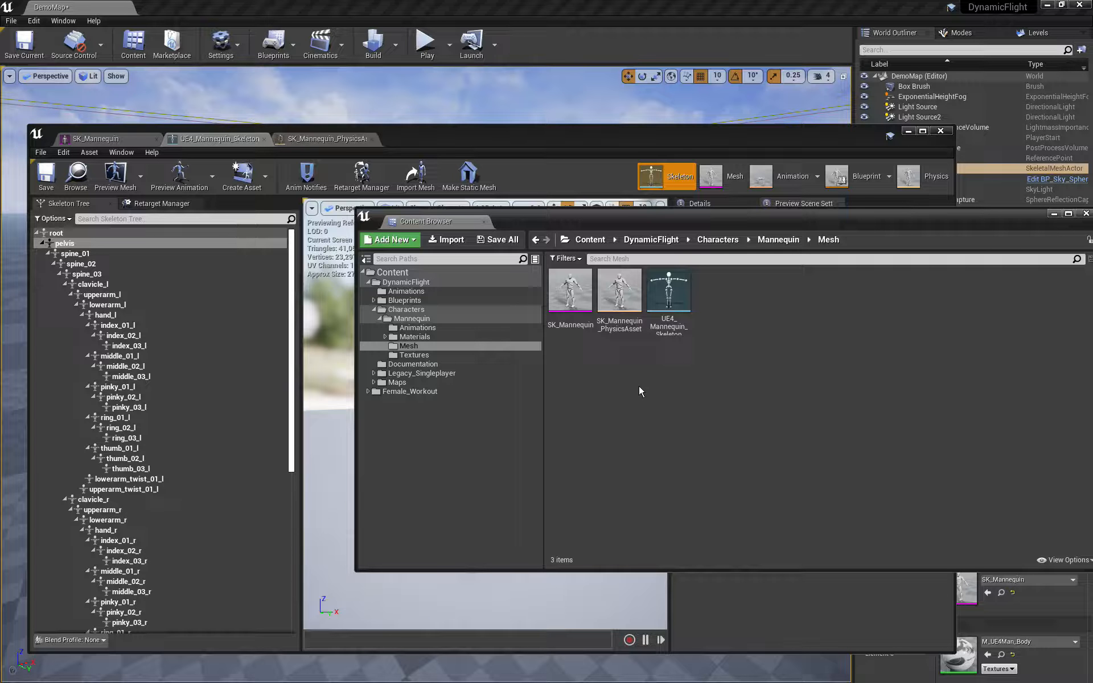
click(668, 307)
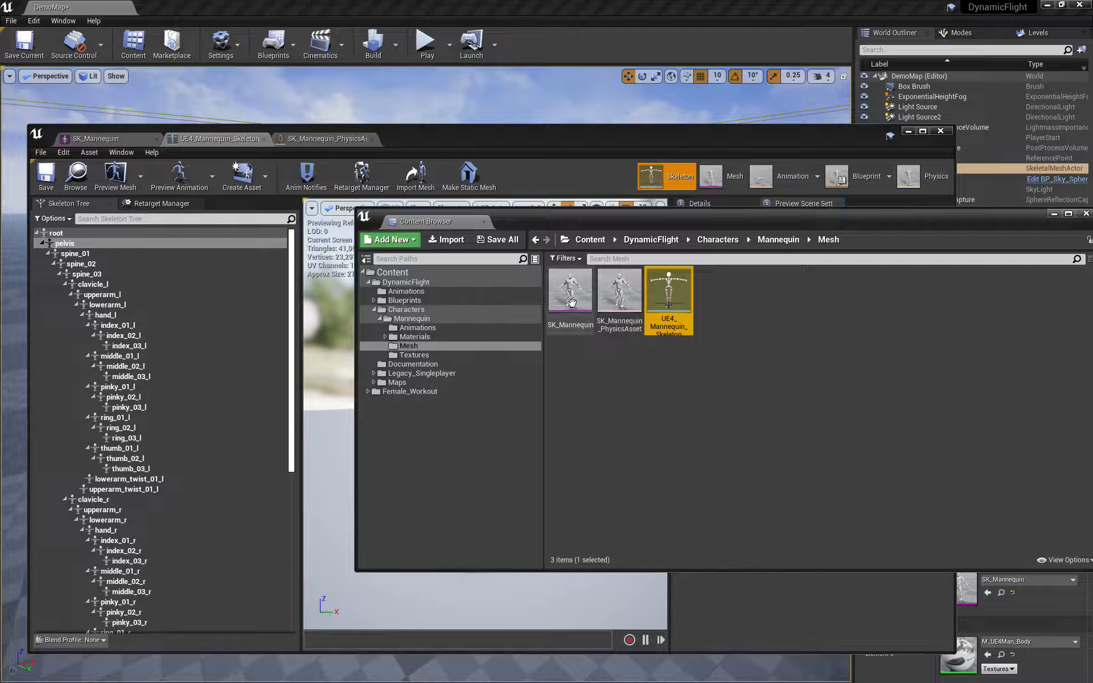
drag(586, 145, 689, 424)
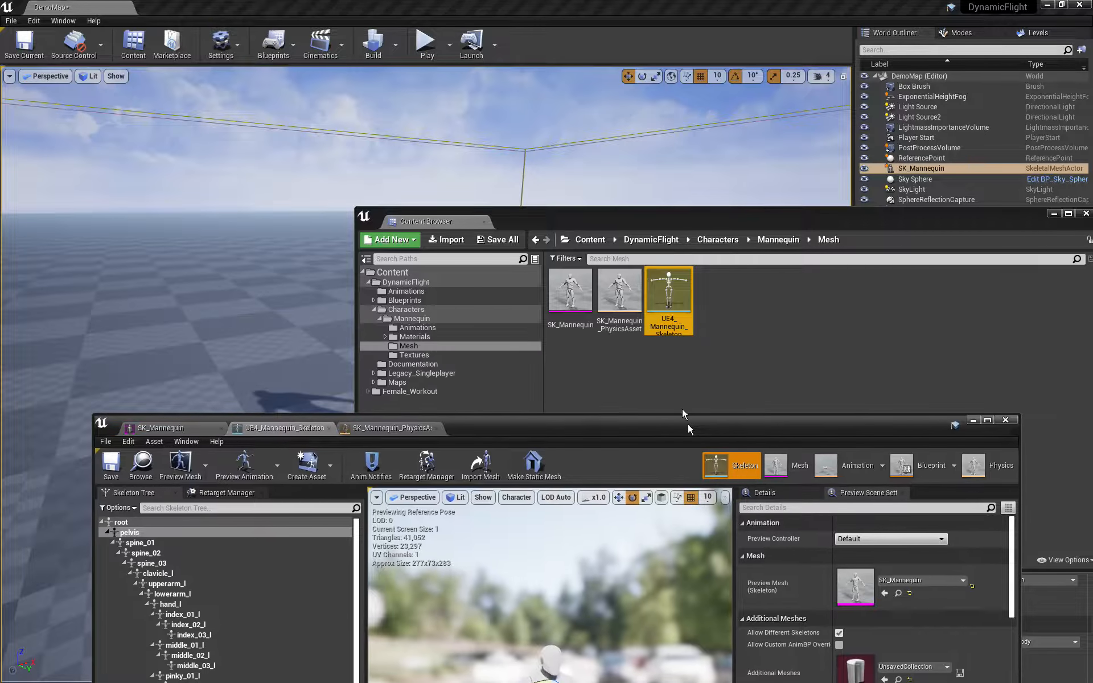
Step: Rename the mannequin's skeleton asset as UE4_Mannequin_Skeleton_FLIGHT
click(660, 317)
key(End)
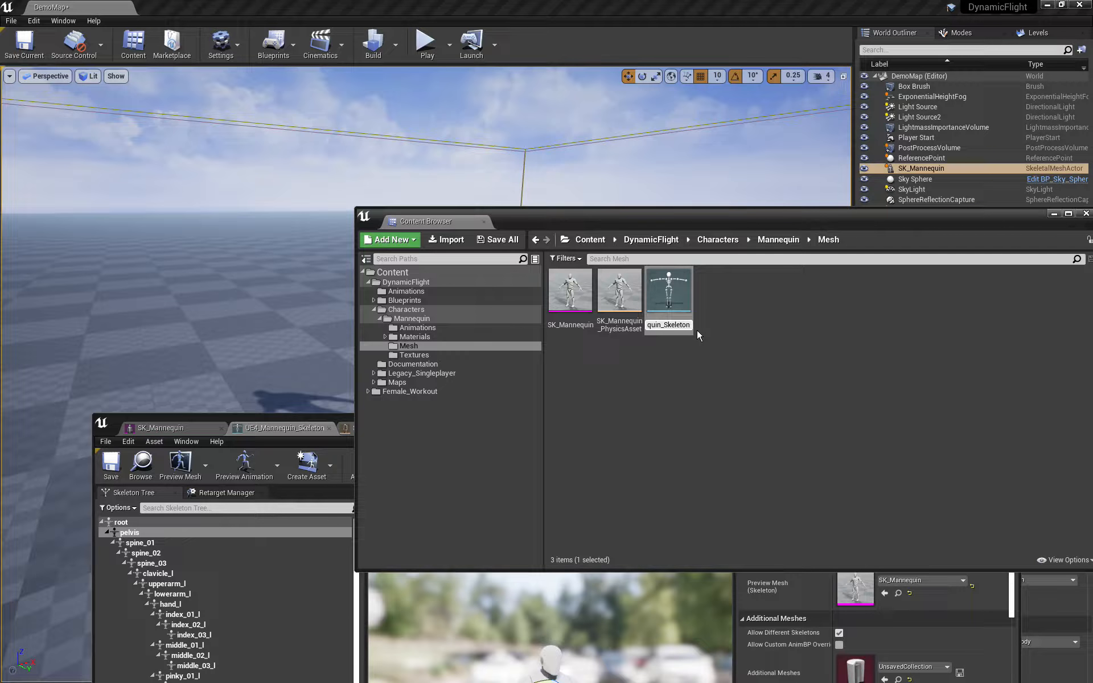
text(_FLIU)
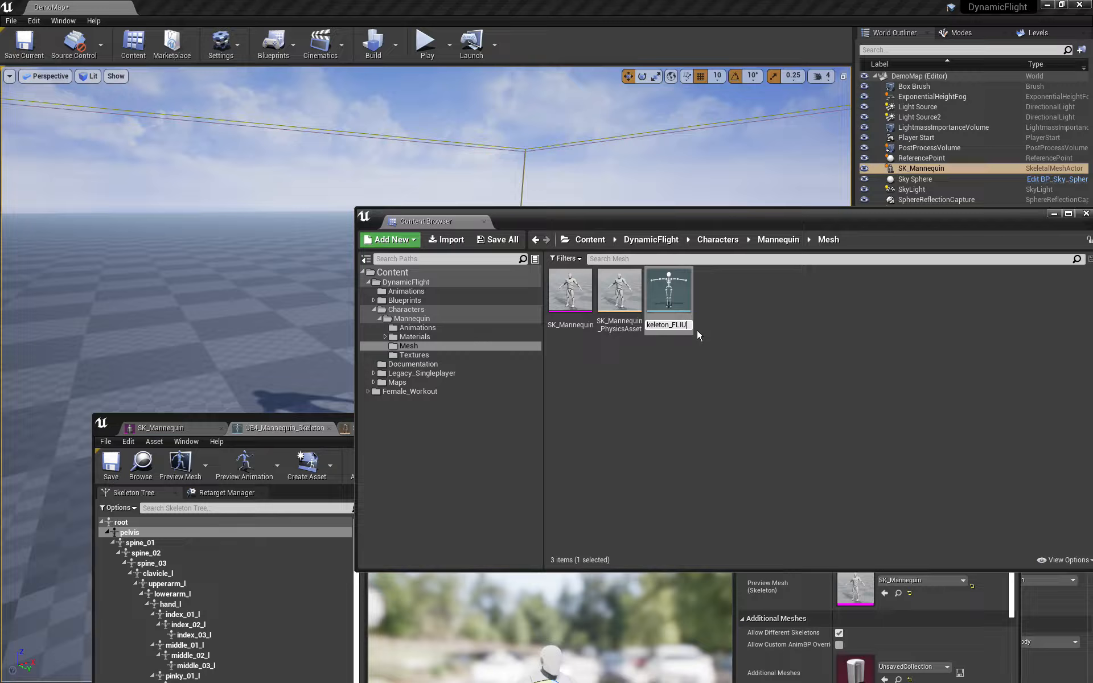
key(BackSpace)
key(BackSpace)
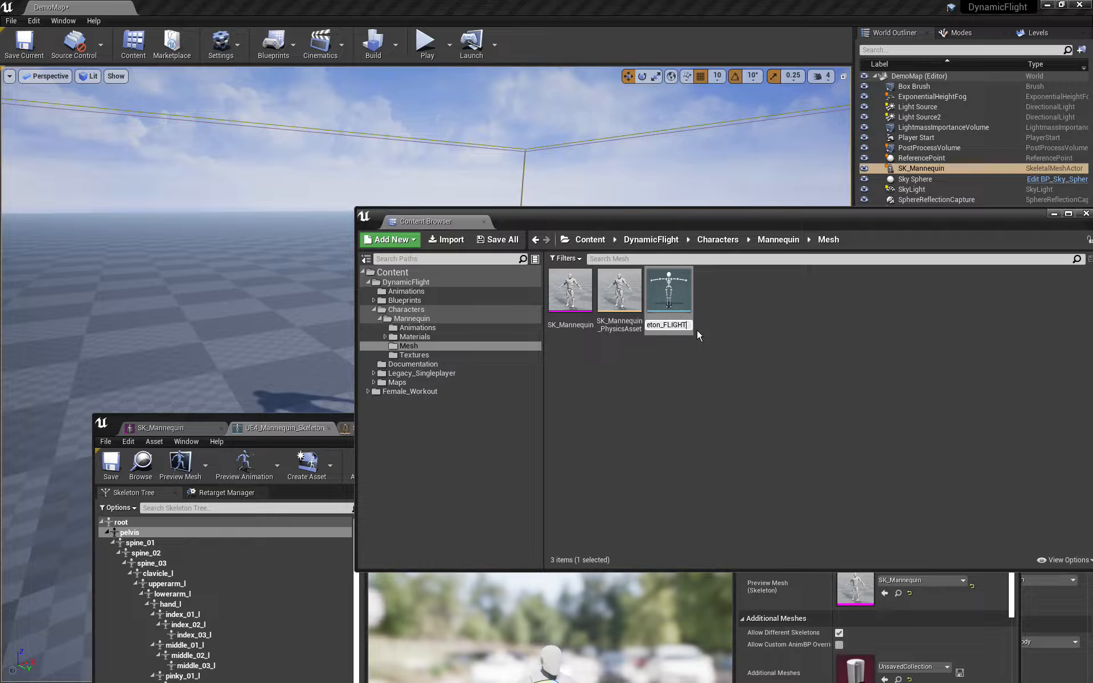
key(Return)
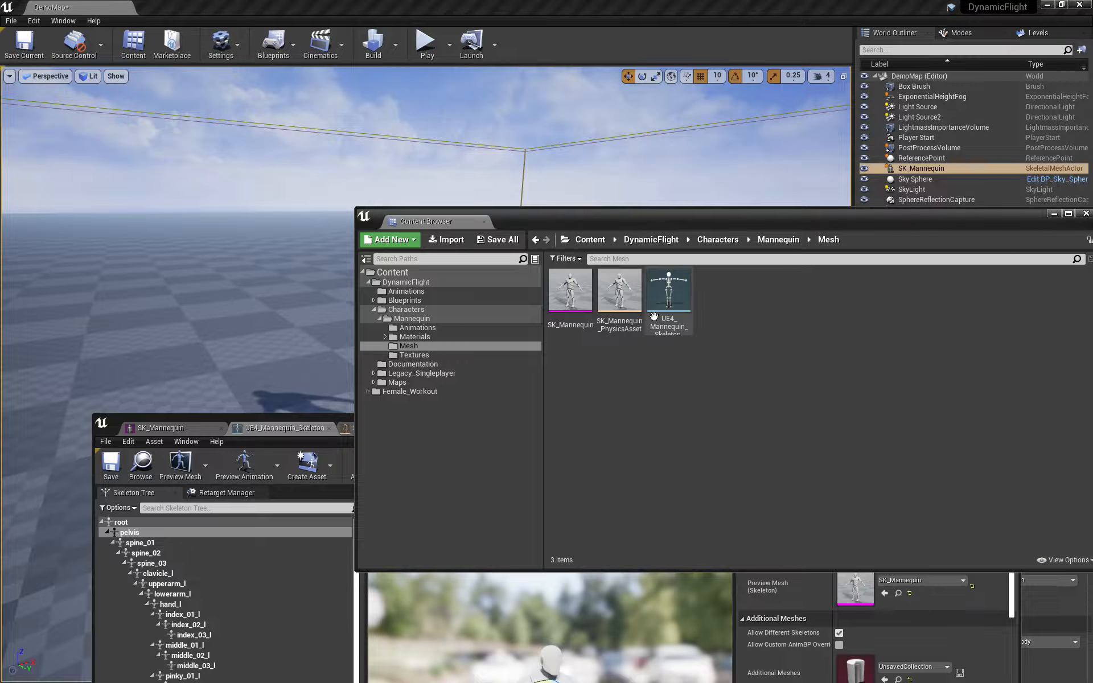
click(667, 295)
click(567, 302)
click(571, 324)
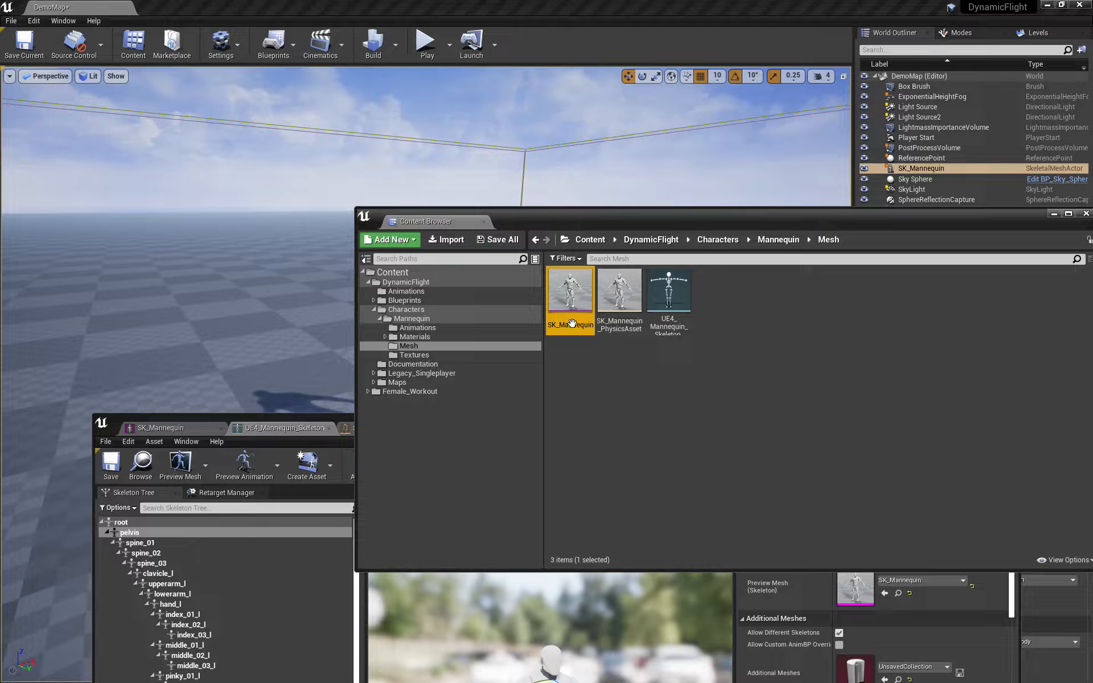
key(Return)
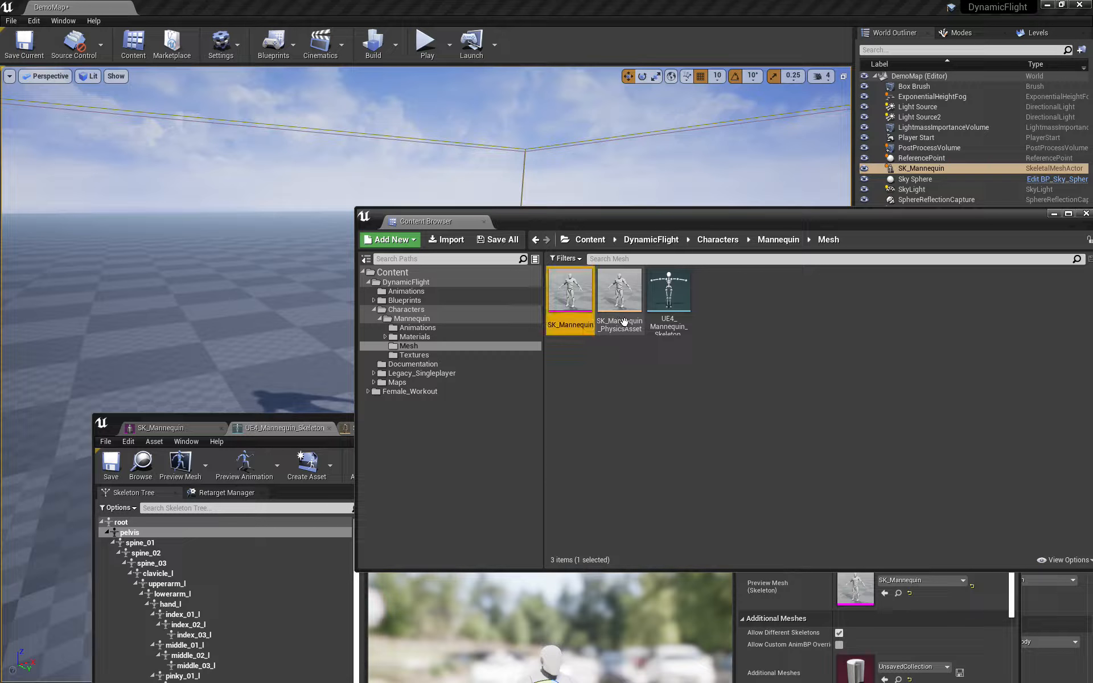
click(621, 321)
click(672, 325)
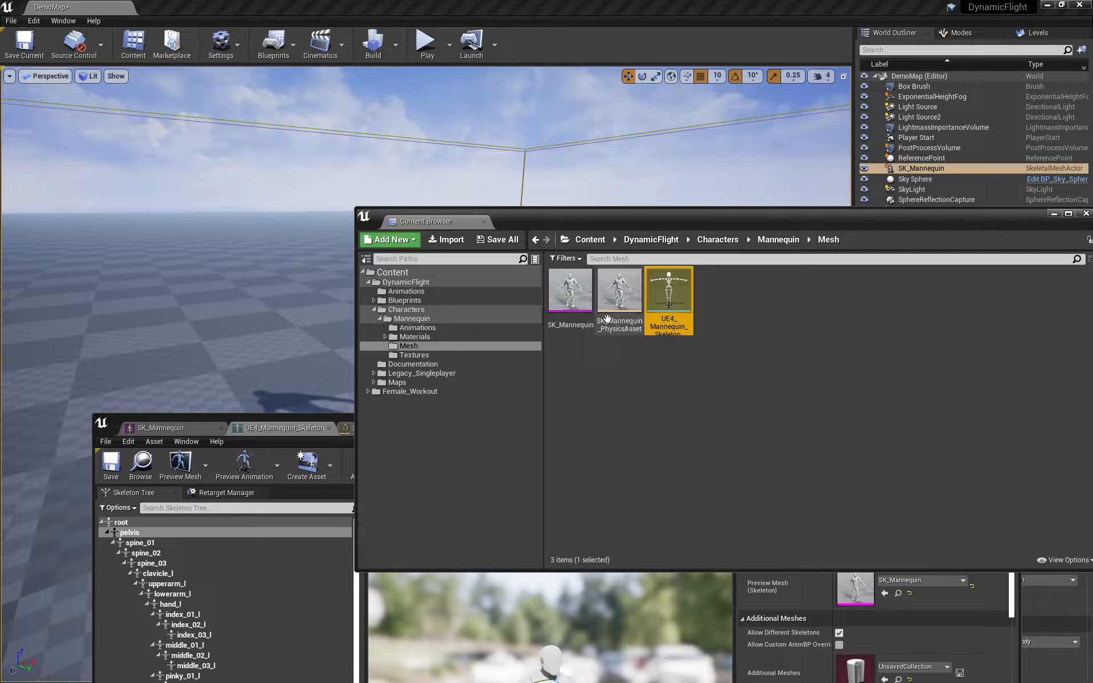
Step: Rename the mannequin's physics asset as SK_Mannequin_PhysicsAsset_FLIGHT
click(629, 331)
click(631, 331)
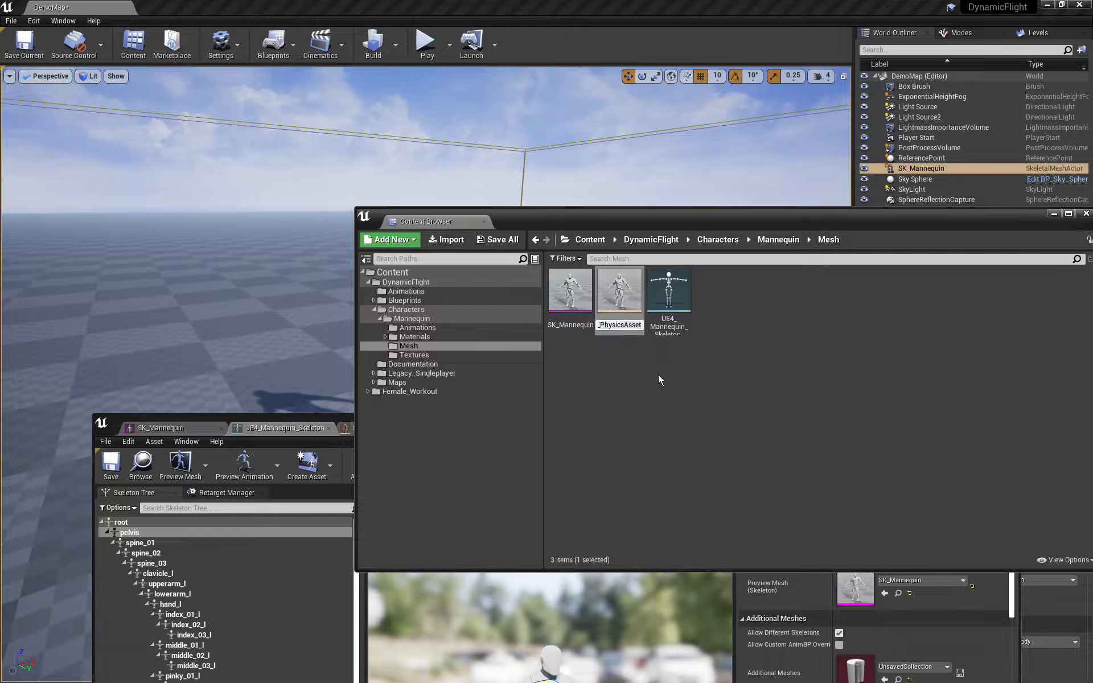
key(End)
text(_FLIGHT)
key(Return)
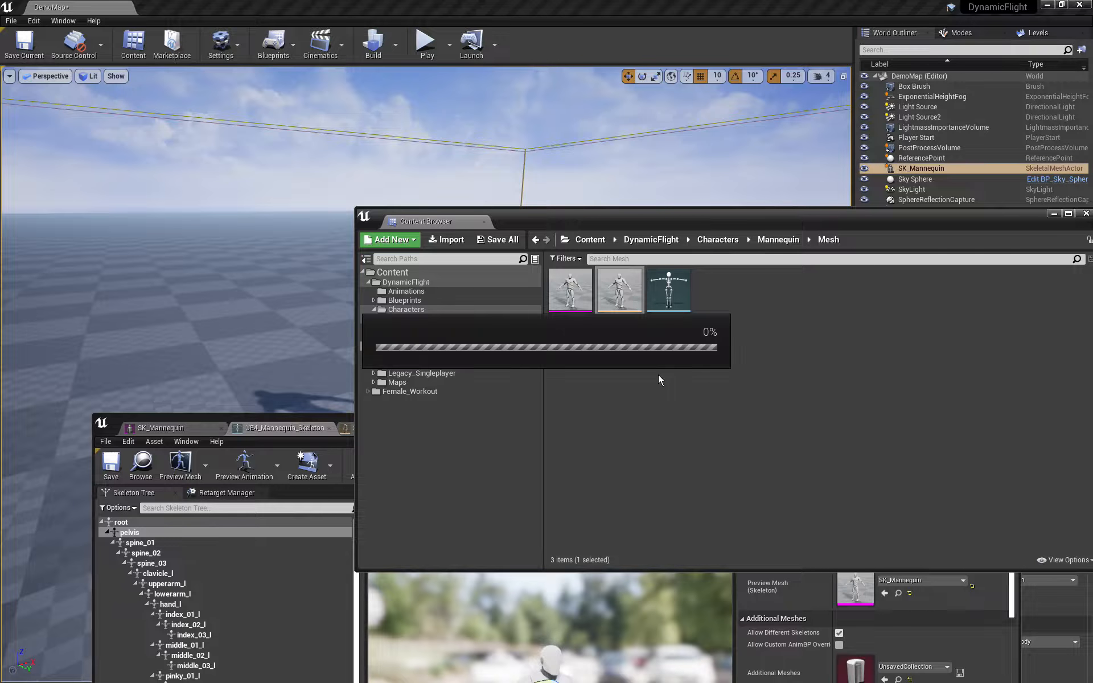
click(659, 376)
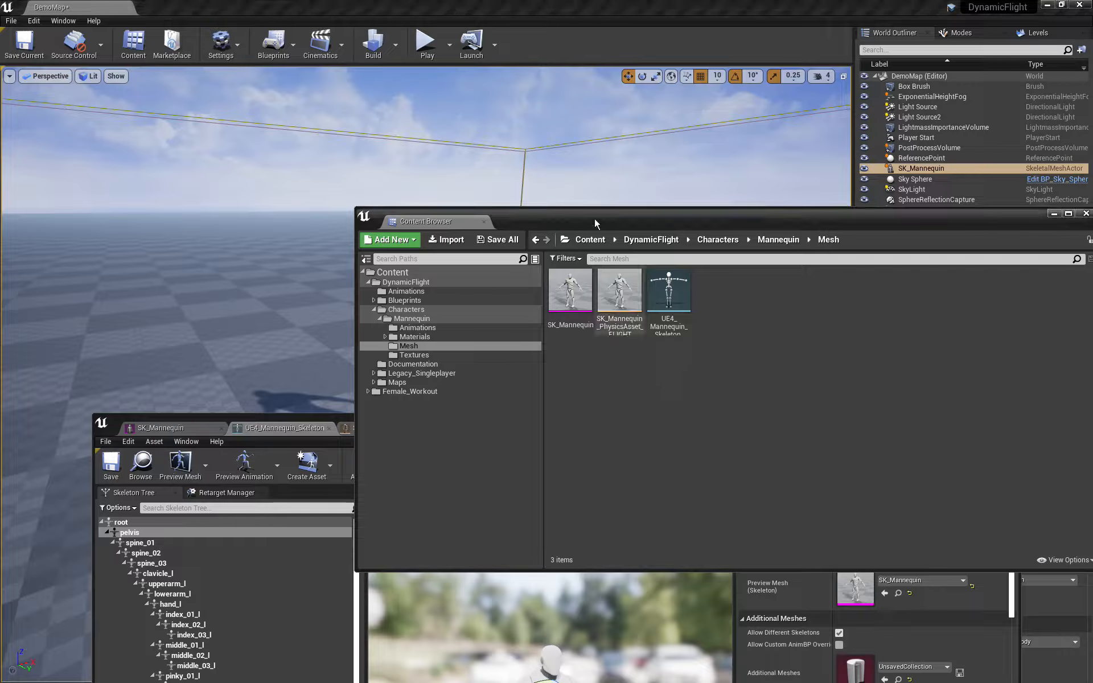
Step: Collapse the DynamicFlight folder and expand Female_Workout in the Content Browser, repositioning the browser window beside the placed mannequin
click(561, 282)
drag(518, 221, 781, 279)
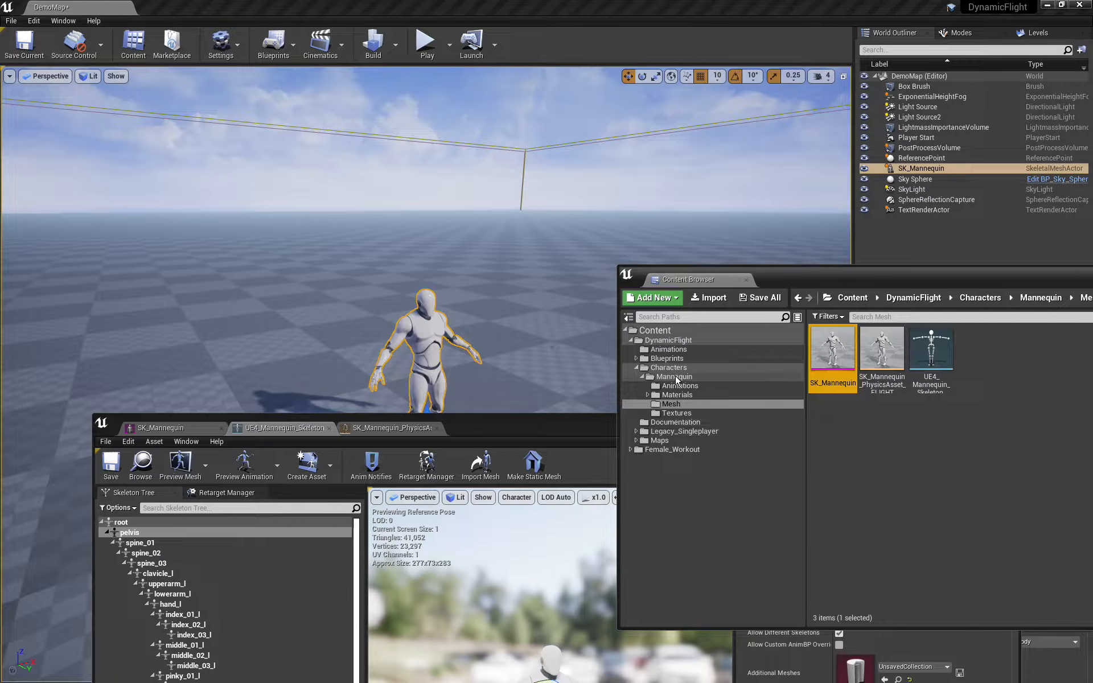
click(630, 340)
click(630, 350)
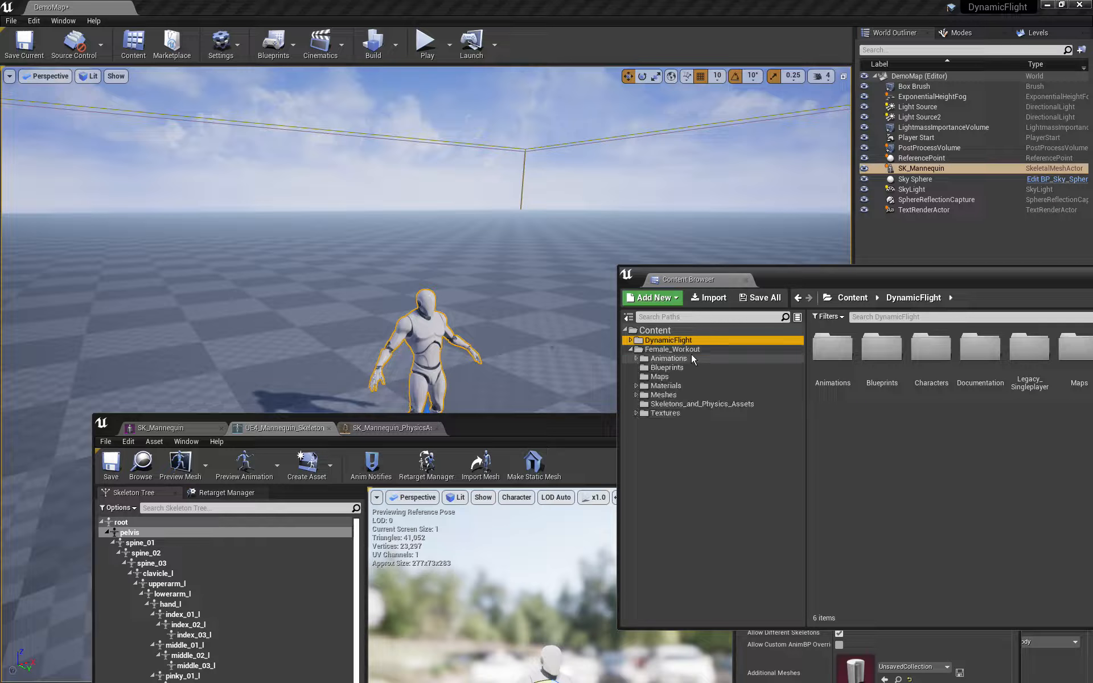
drag(781, 277, 625, 214)
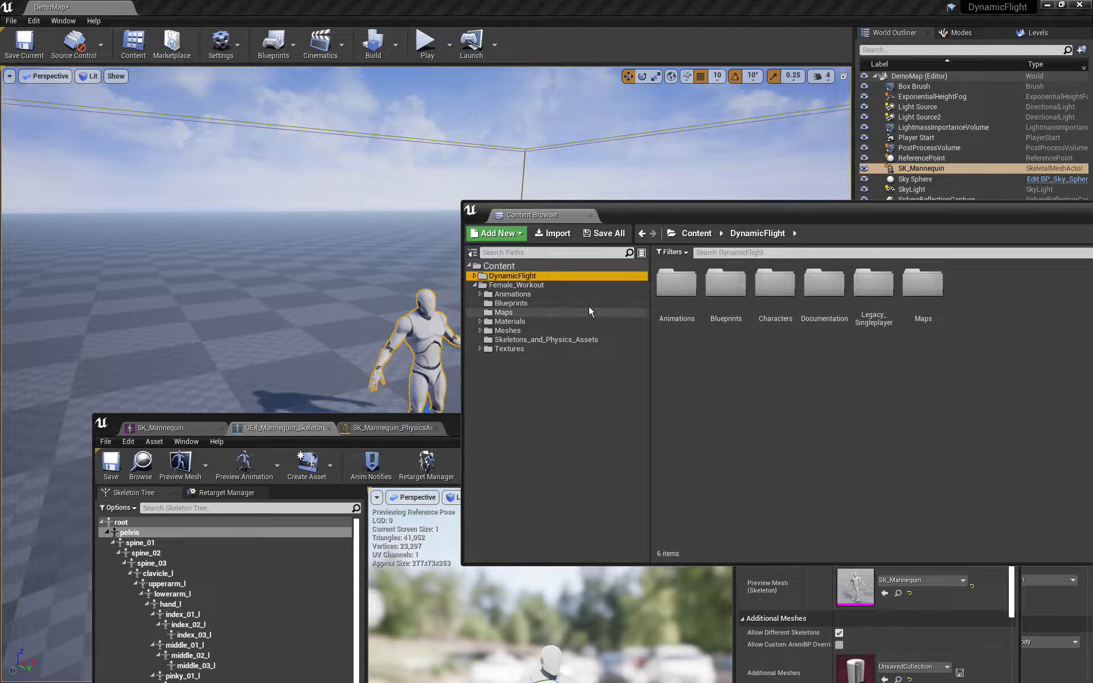
Step: Examine the meshes in the petite female, tall female and male body form folders under Female_Workout's Meshes/BodyForms
double_click(511, 330)
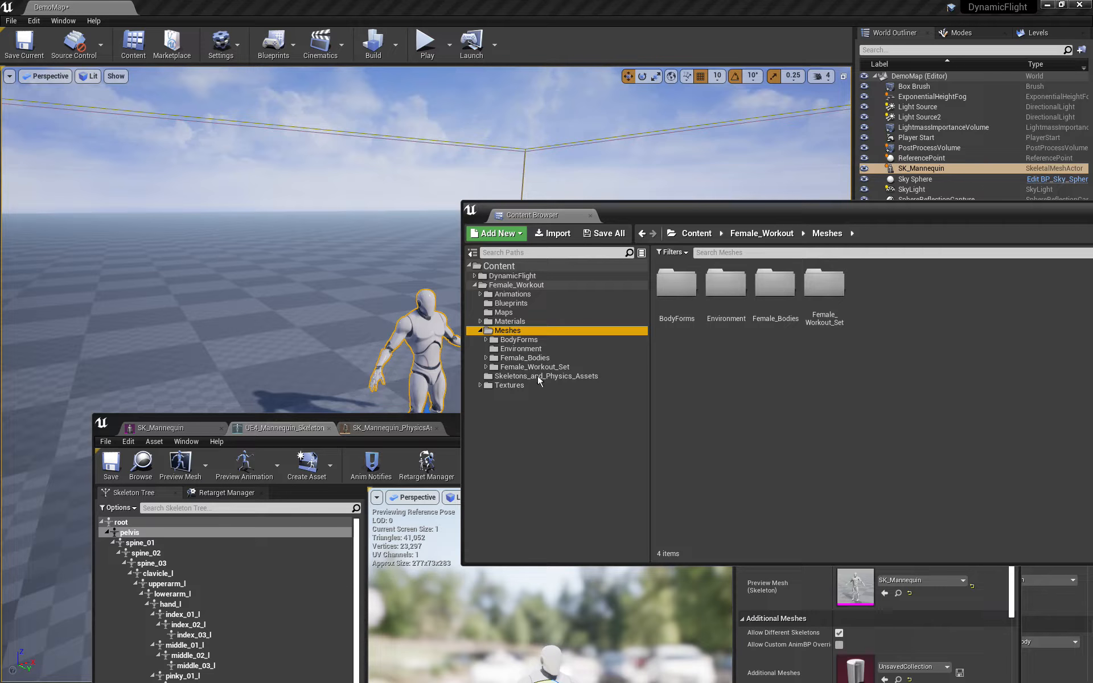
double_click(521, 339)
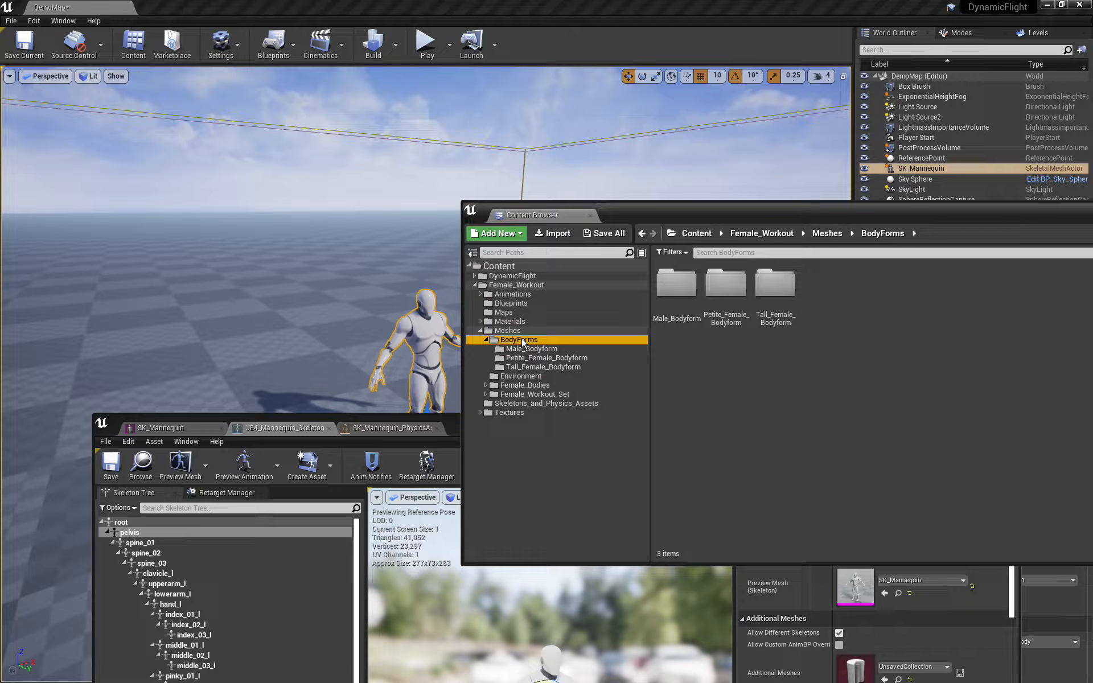
double_click(726, 283)
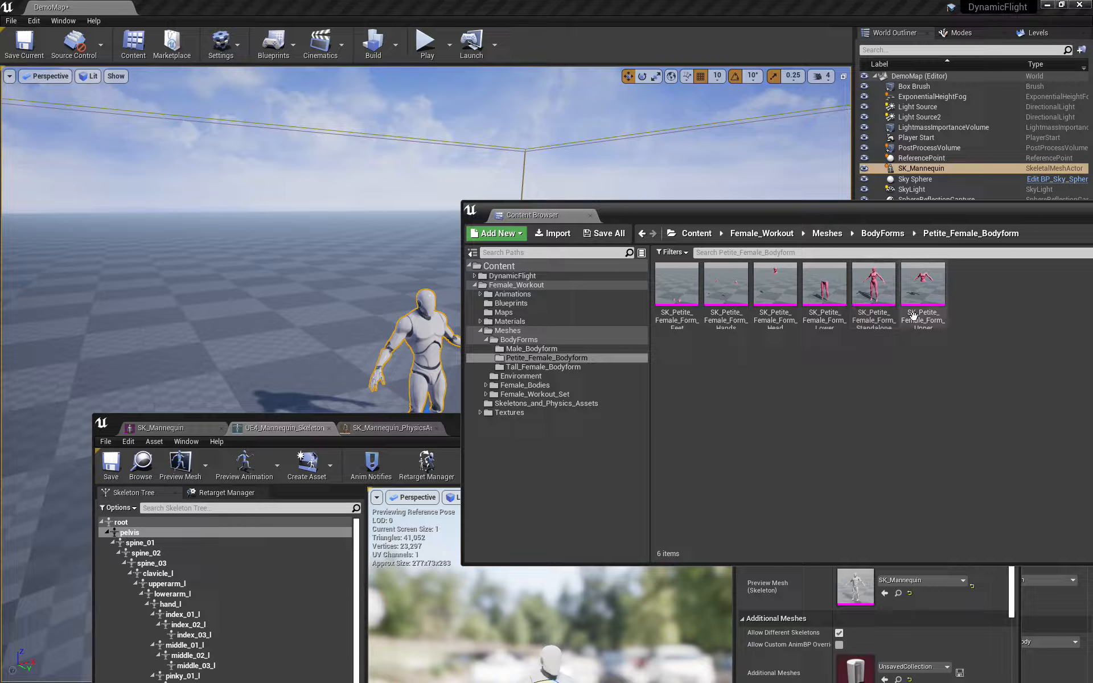
key(alt+Left)
double_click(776, 283)
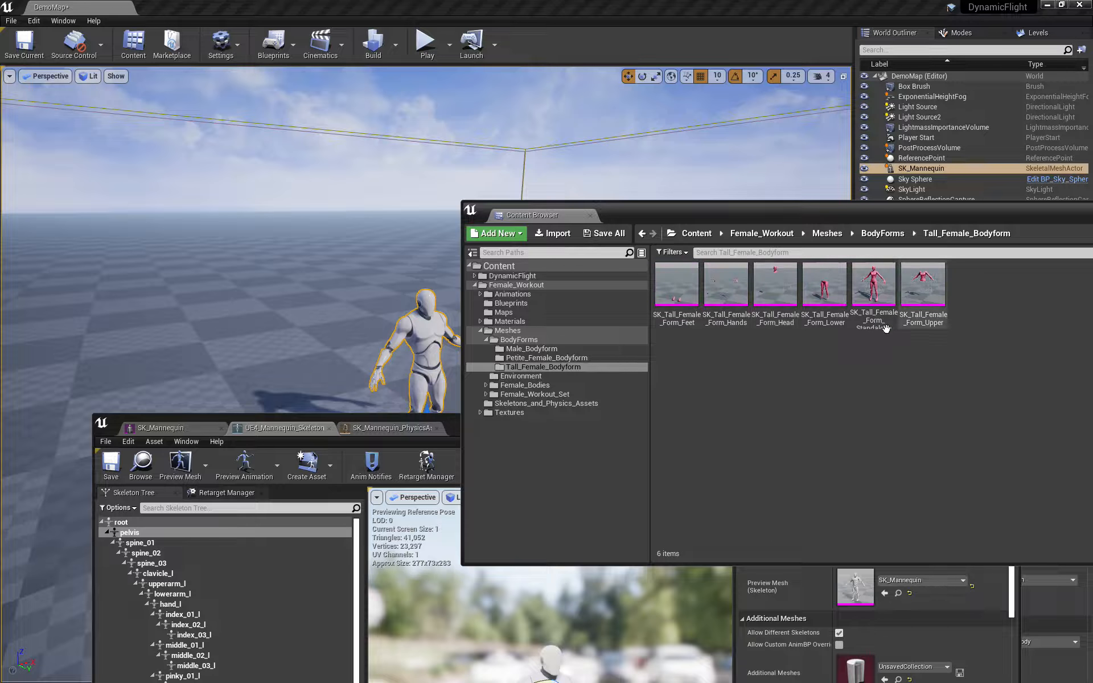
key(alt+Left)
double_click(675, 279)
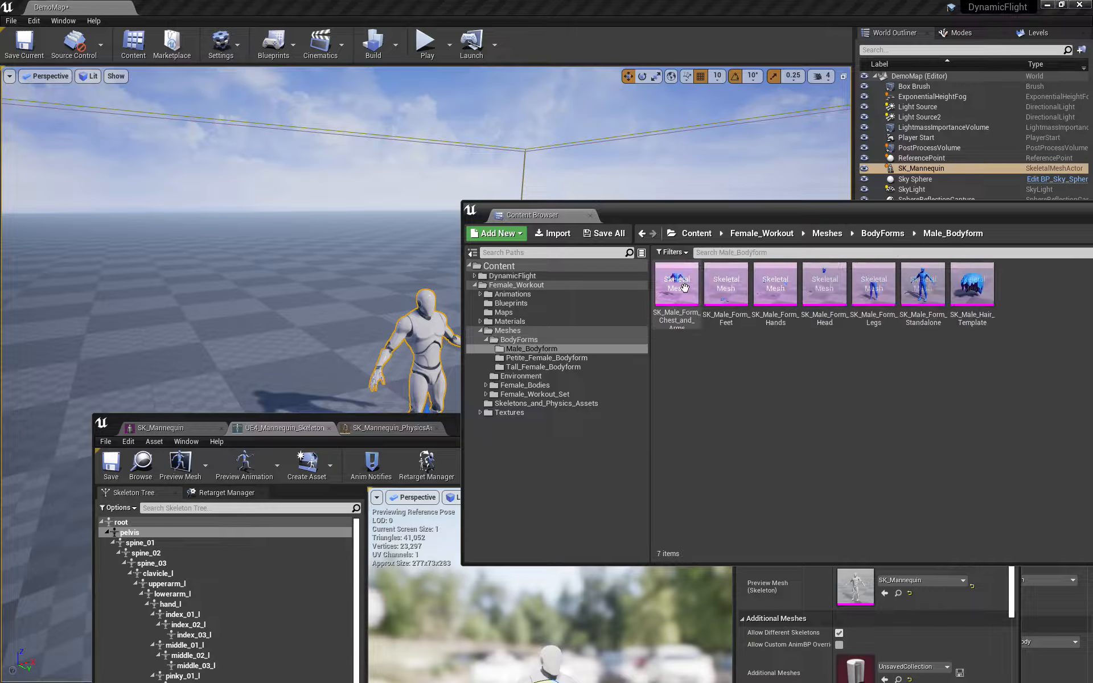
click(928, 291)
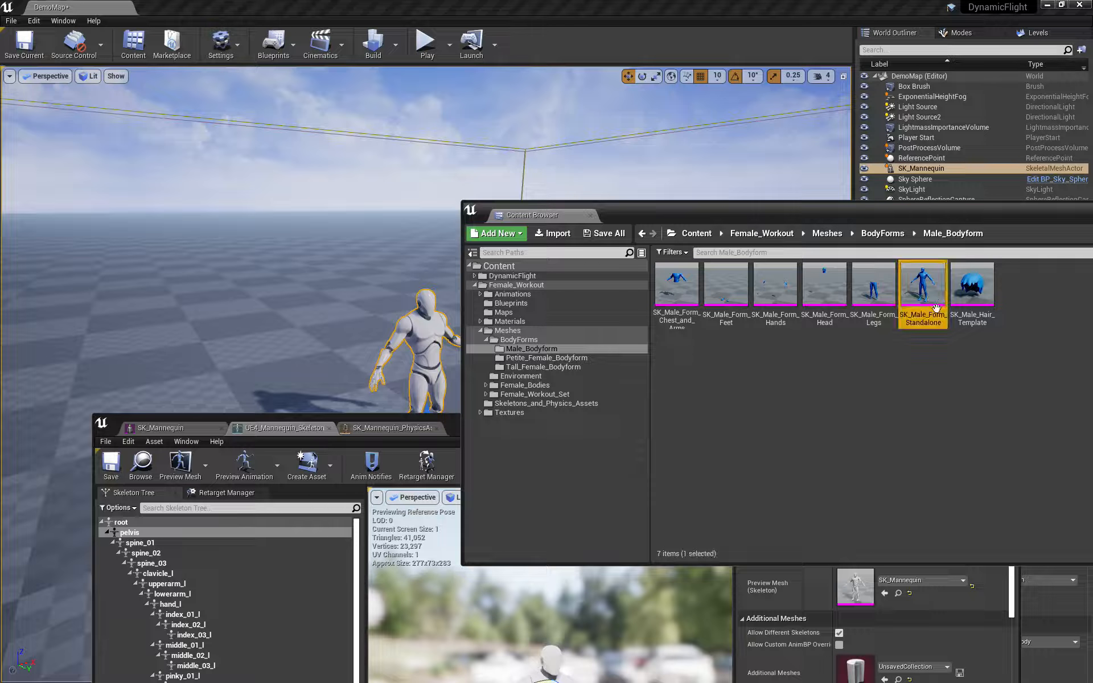
click(932, 382)
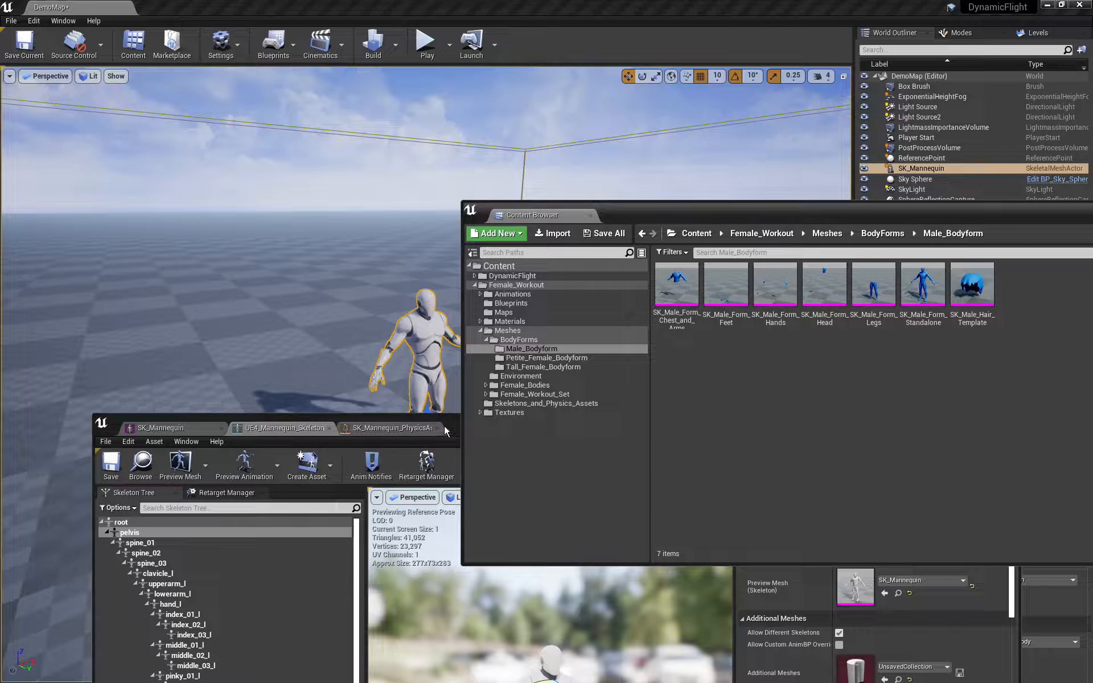
Step: Move the mannequin editor and Content Browser windows for a clear view of Male_Bodyform, and open SK_Male_Form_Standalone for editing
drag(453, 428, 296, 441)
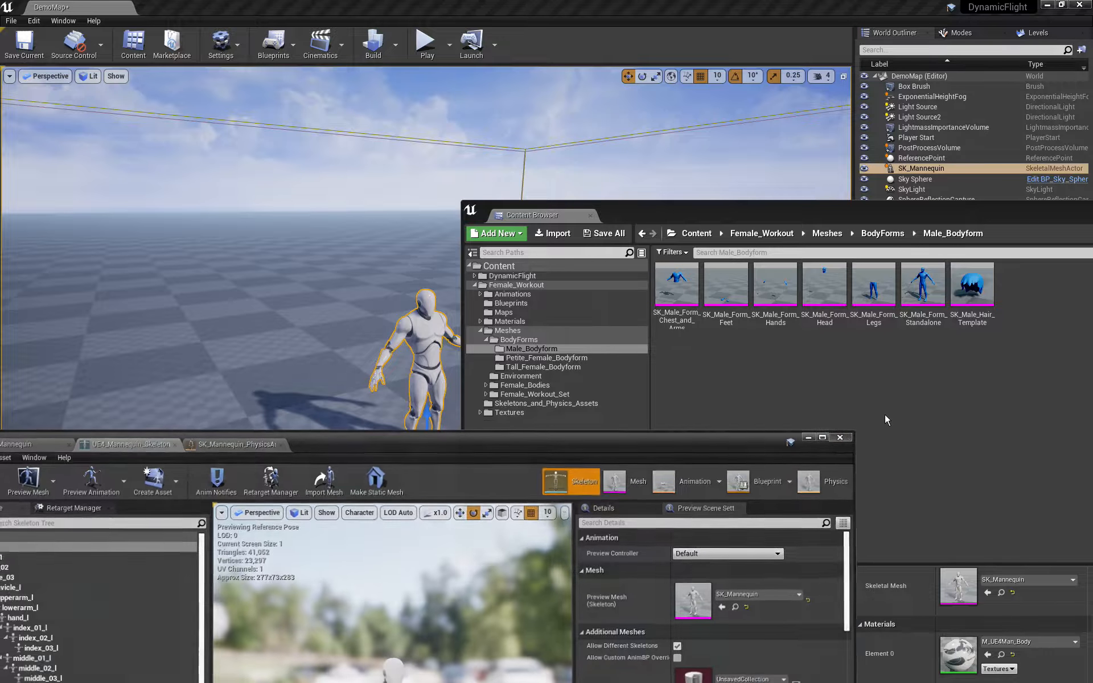
click(885, 415)
drag(899, 209, 765, 265)
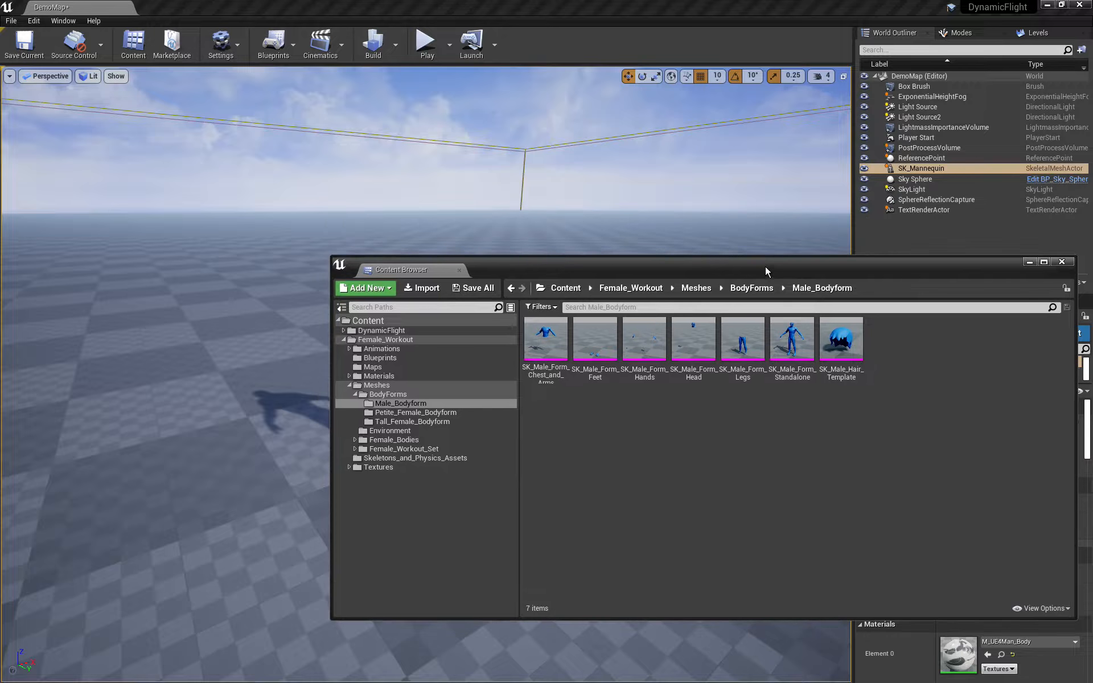
double_click(801, 340)
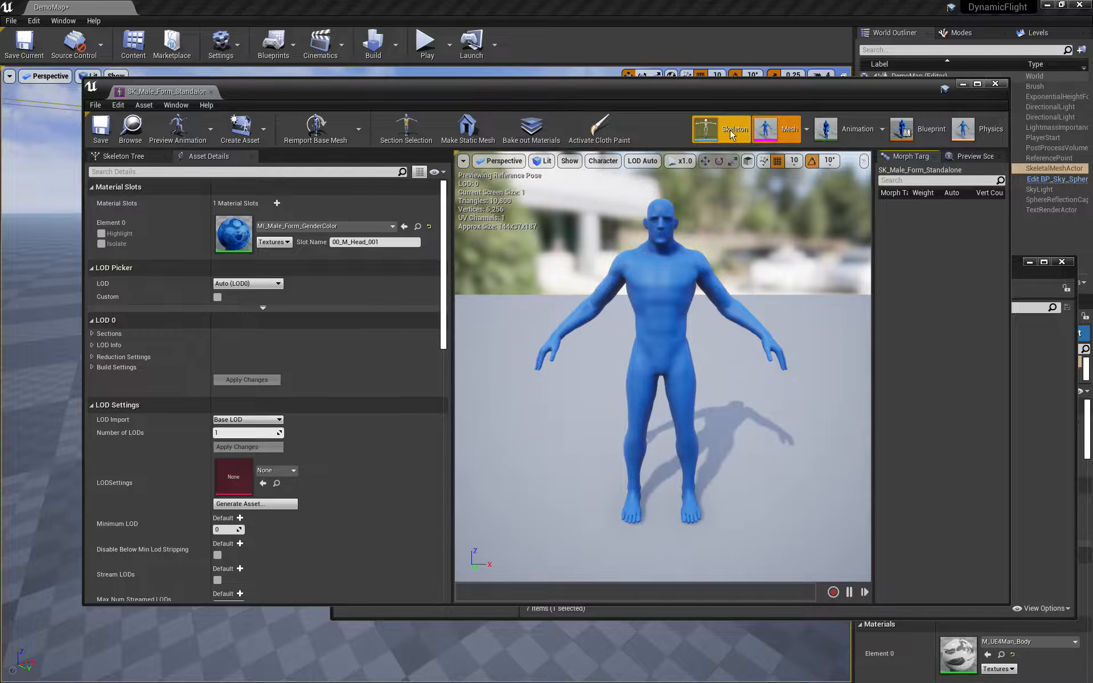
Step: View the skeleton used by SK_Male_Form_Standalone and locate its asset in the Content Browser, lowering the browser window to expose the preview
click(730, 129)
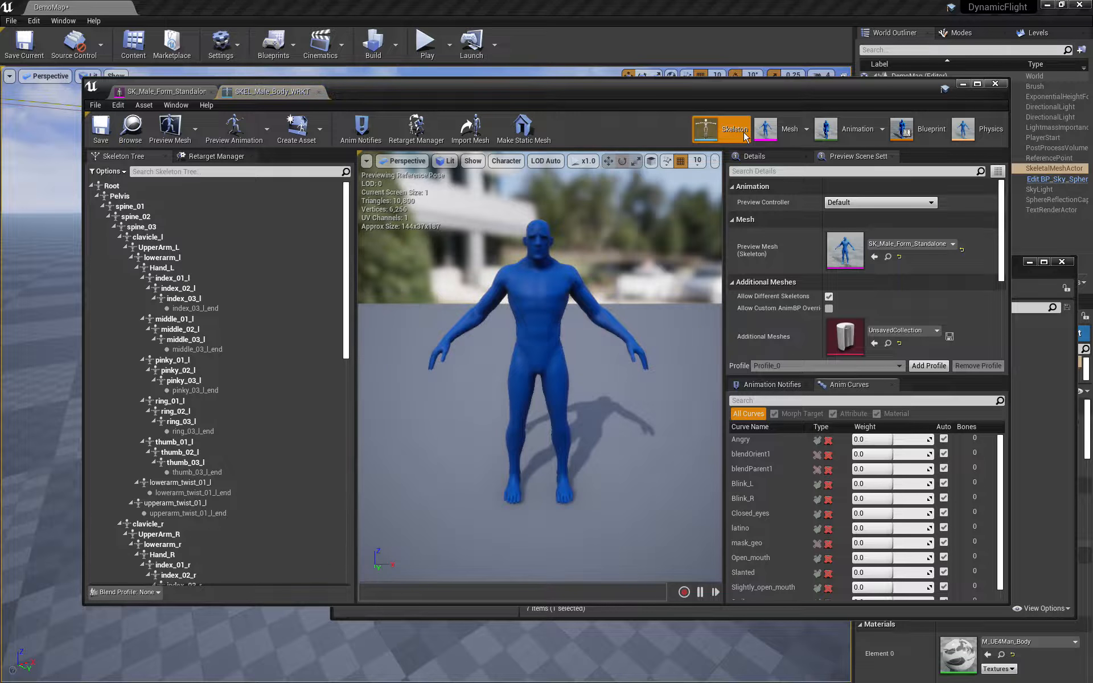
click(132, 129)
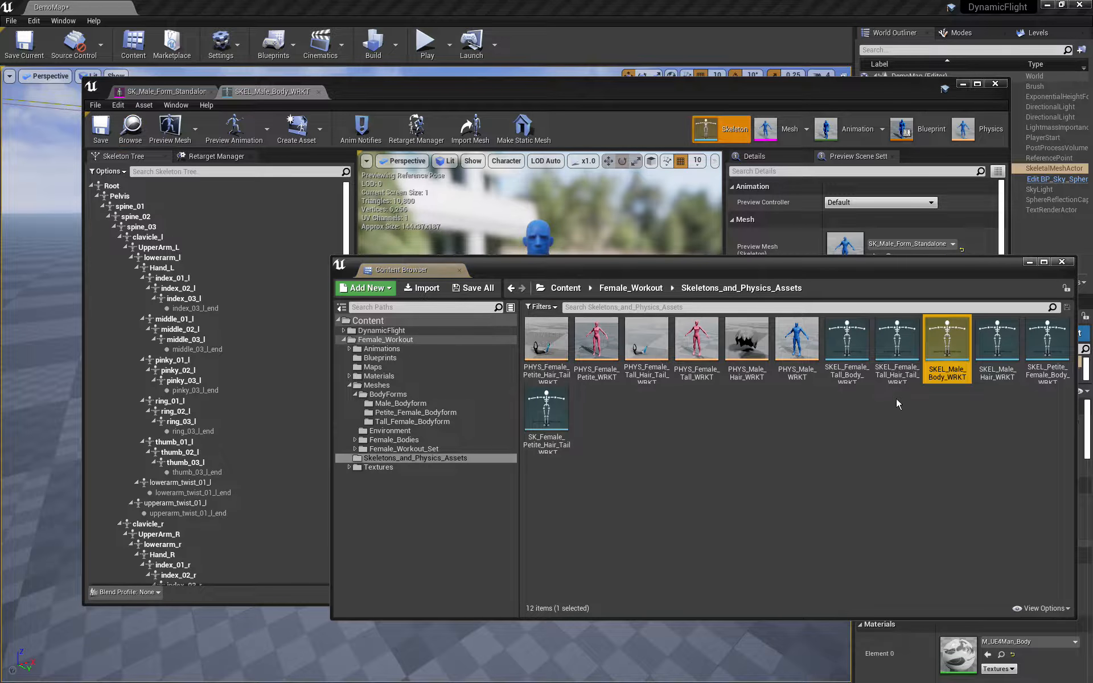
drag(875, 274, 846, 321)
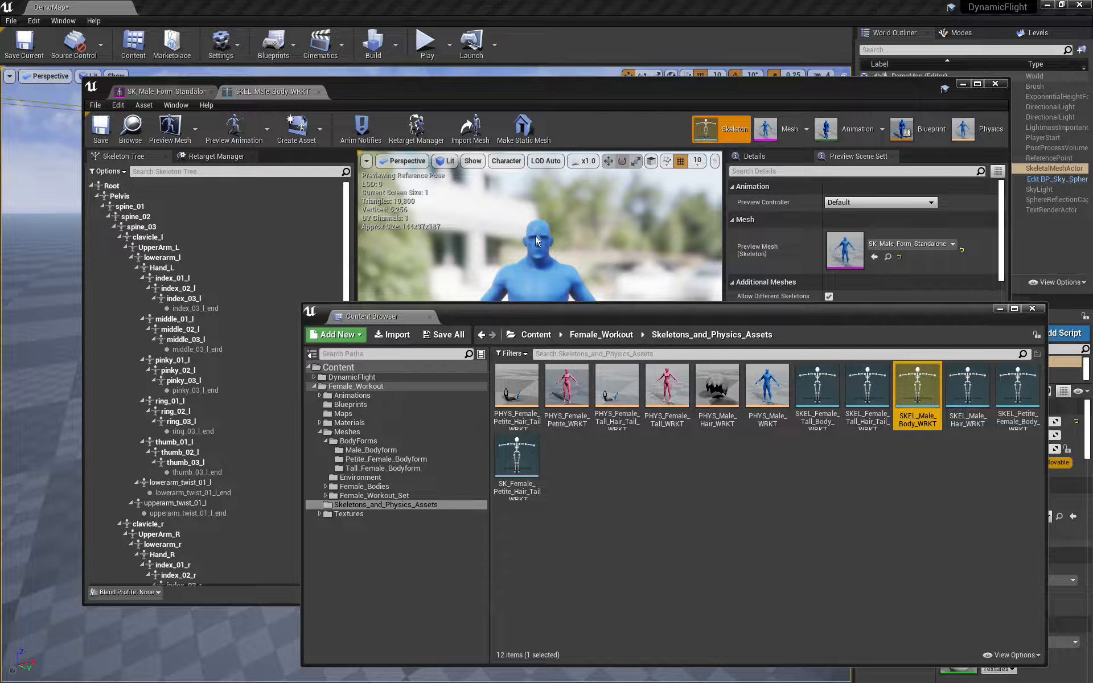
click(701, 479)
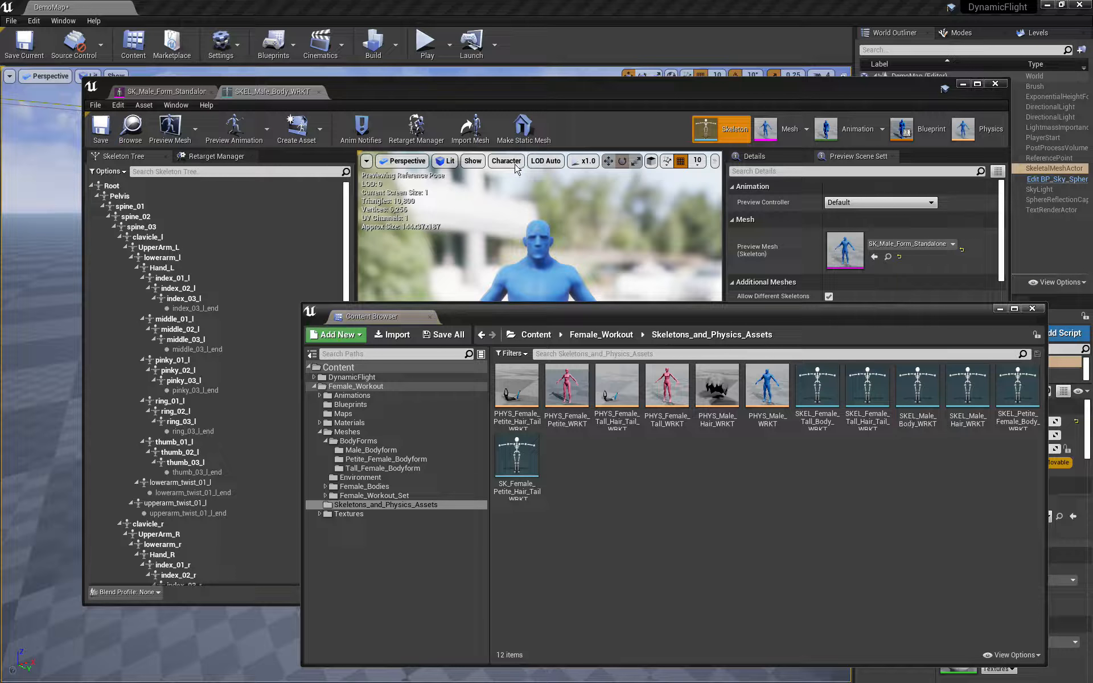
Step: Locate the SK_Male_Form_Standalone mesh in its folder, duplicate it as SK_Male_Form_Standalone2 and save the copy
click(769, 128)
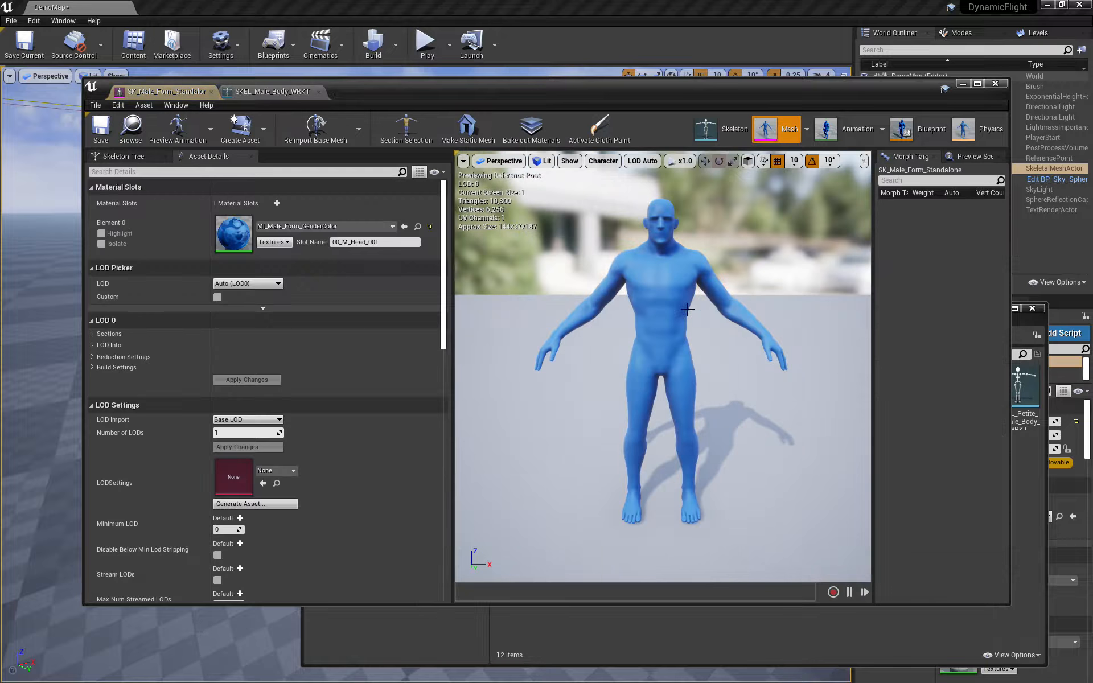
click(130, 128)
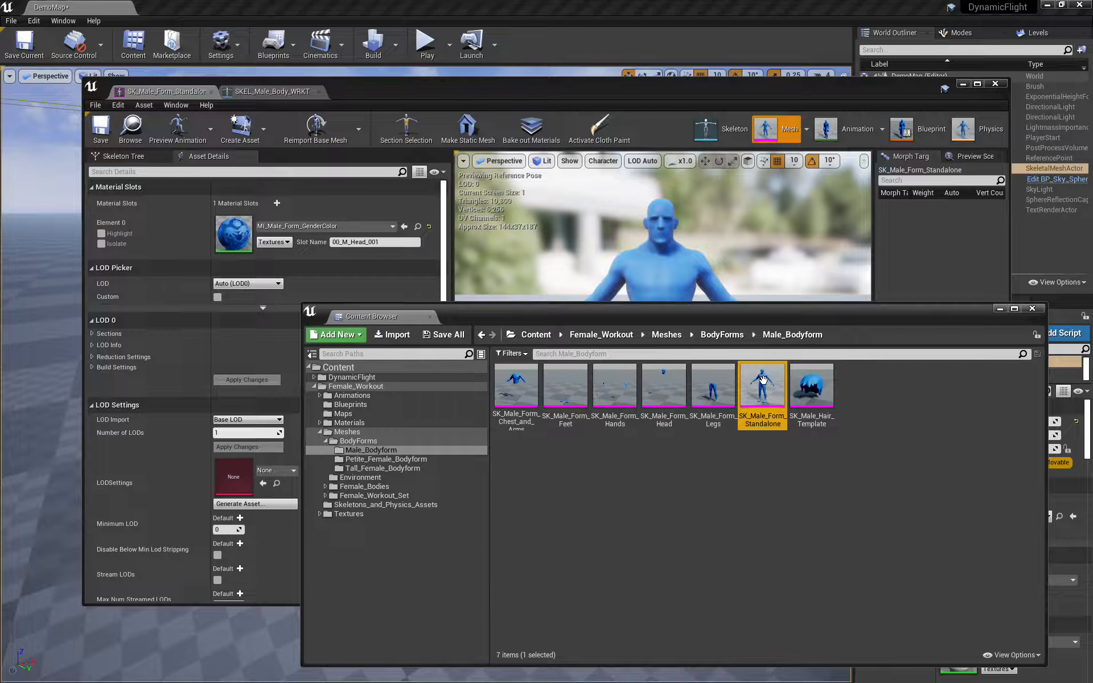
right_click(763, 380)
click(827, 176)
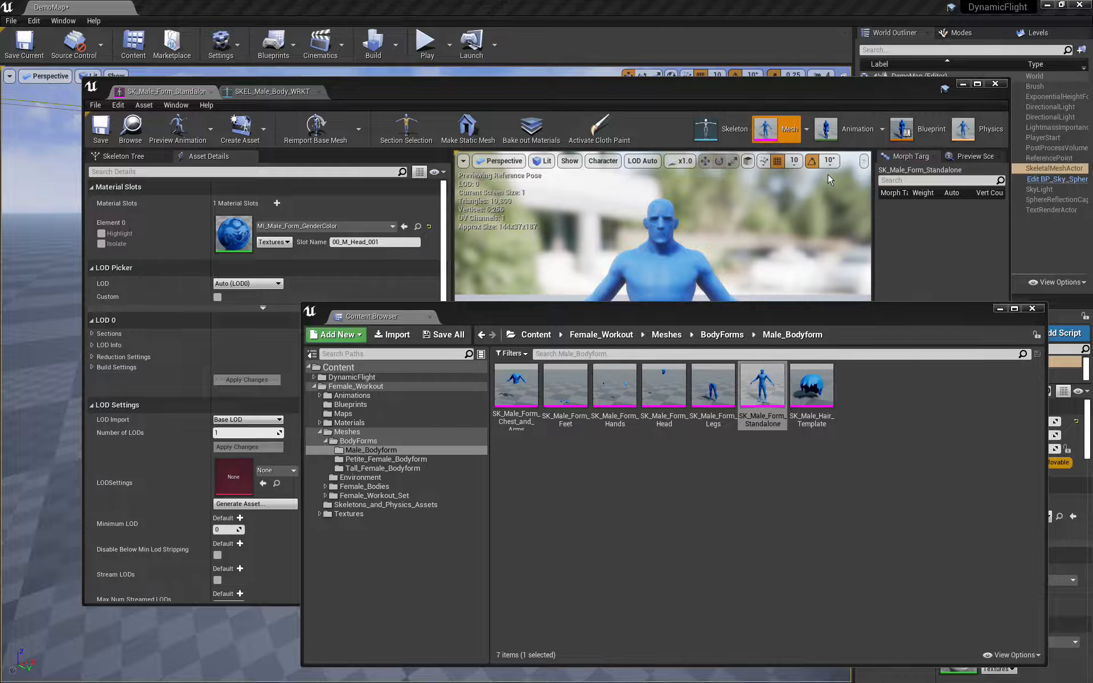
key(BackSpace)
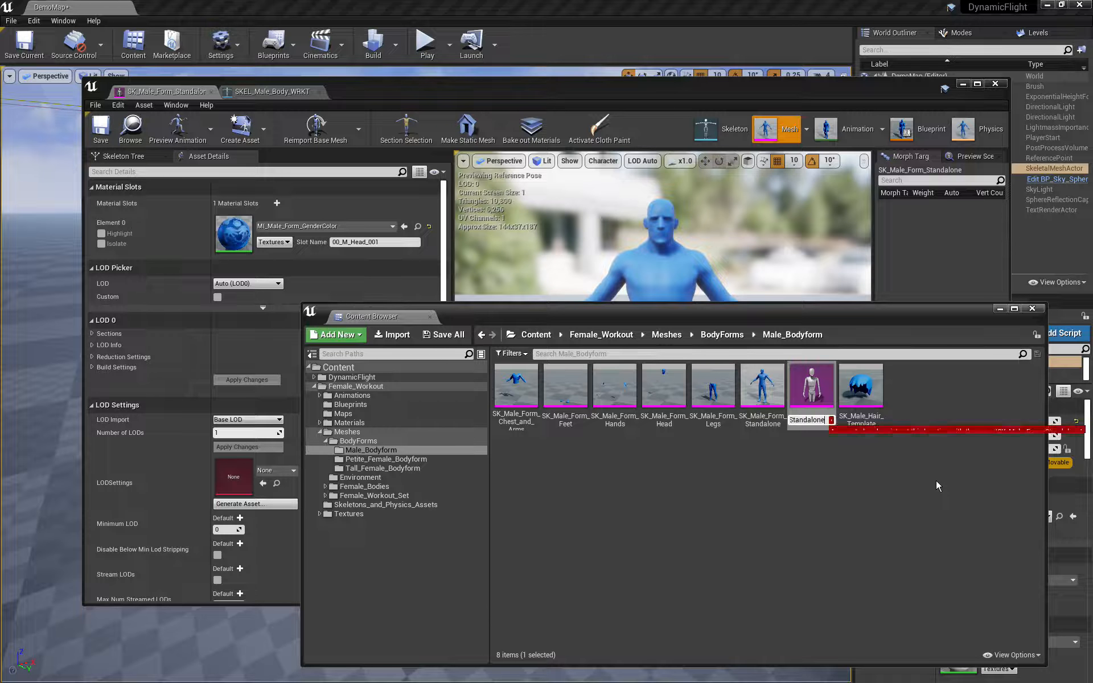
text(2)
key(Return)
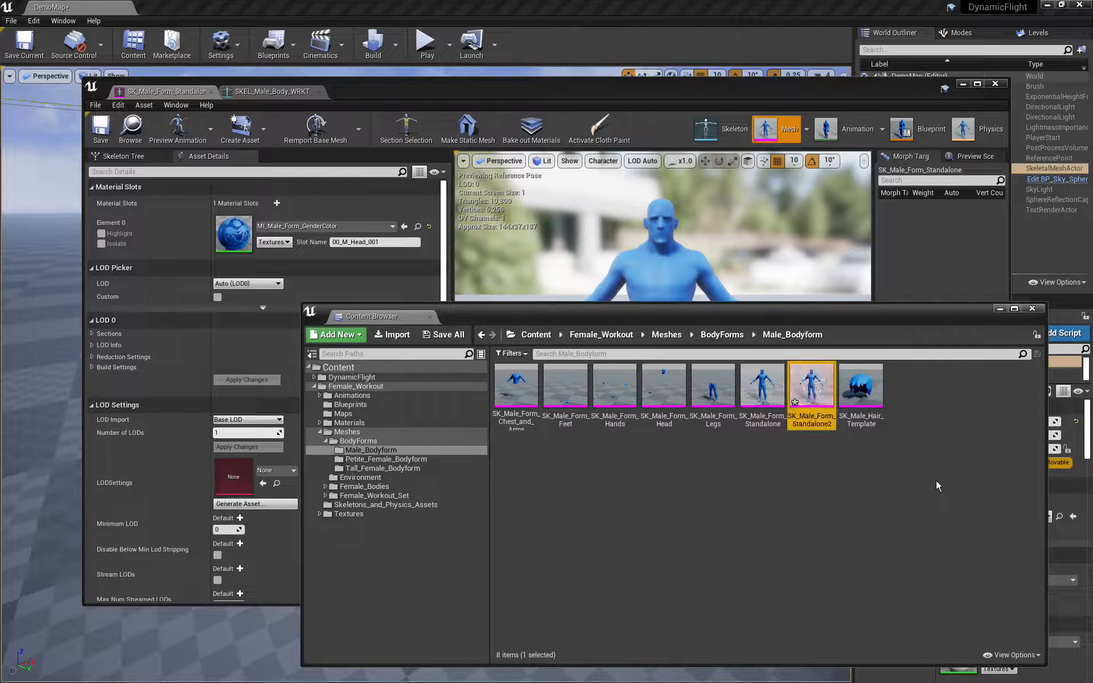
key(ctrl+s)
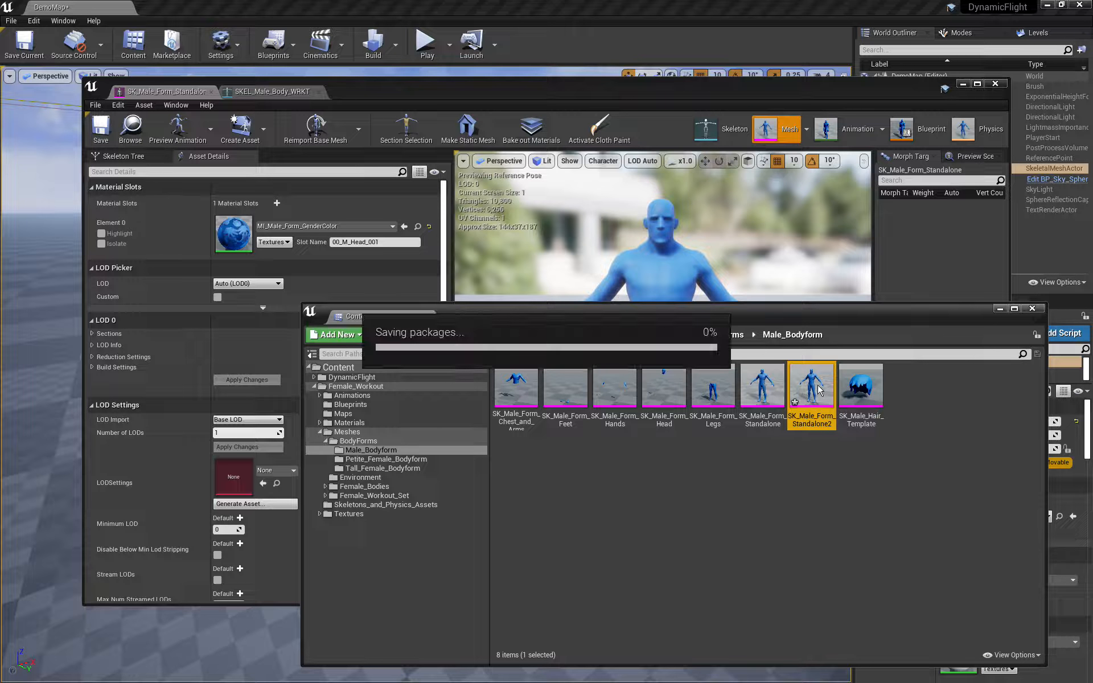
Step: Assign UE4_Mannequin_Skeleton_FLIGHT as the skeleton of SK_Male_Form_Standalone2, checking the bone mapping before accepting
right_click(817, 381)
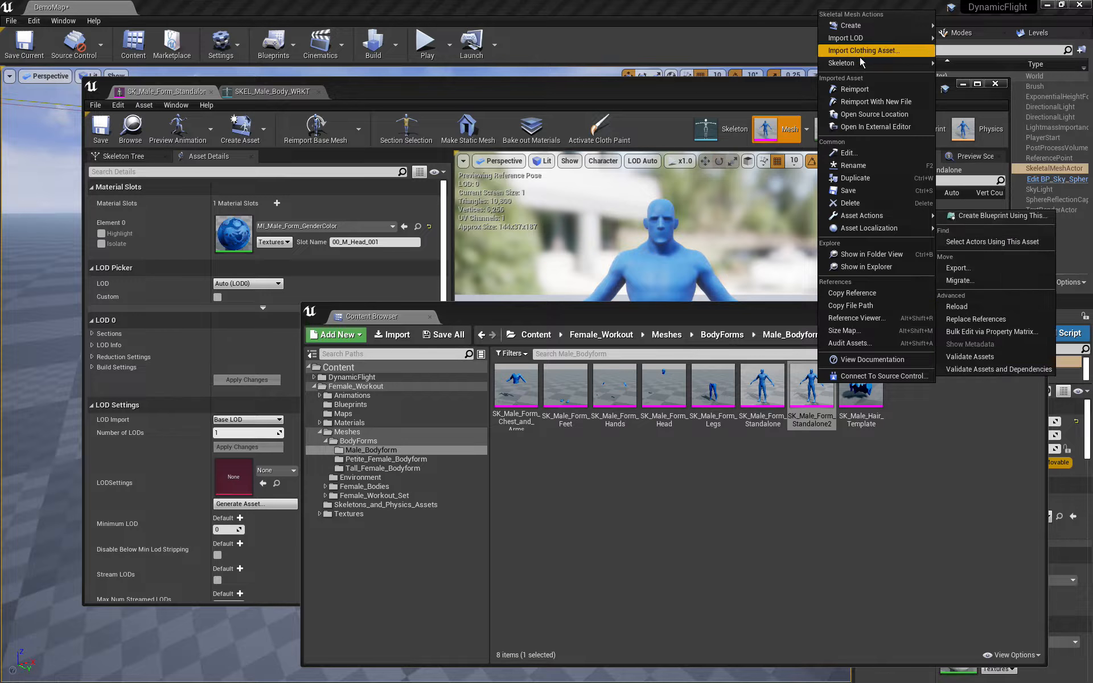
mouse_move(859, 62)
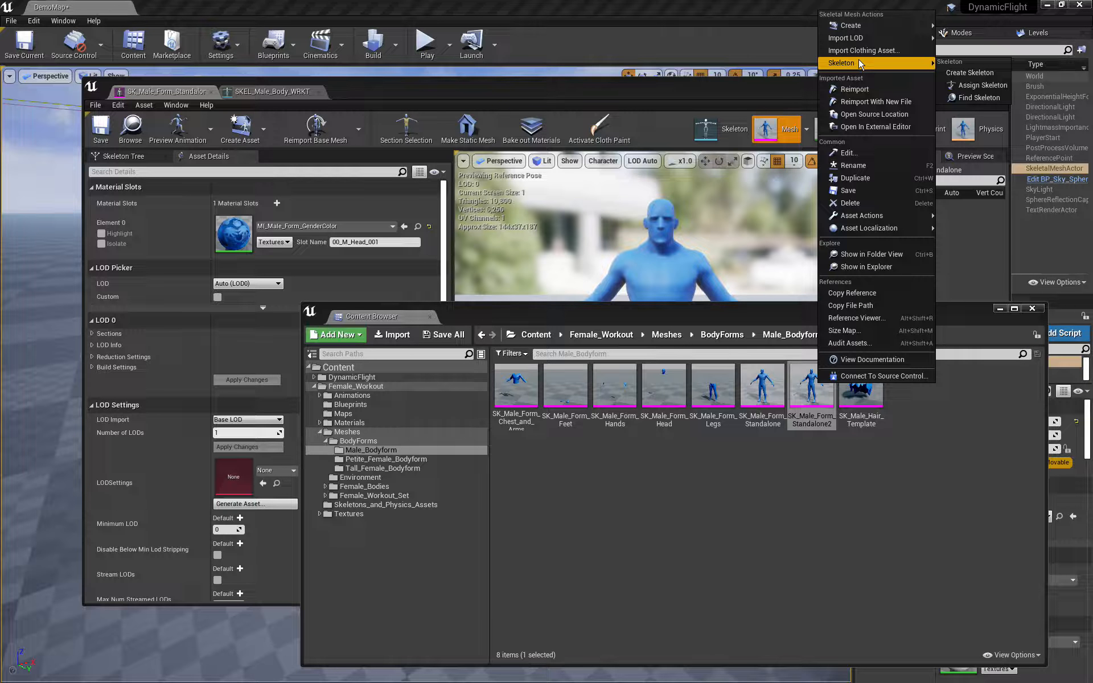
click(979, 86)
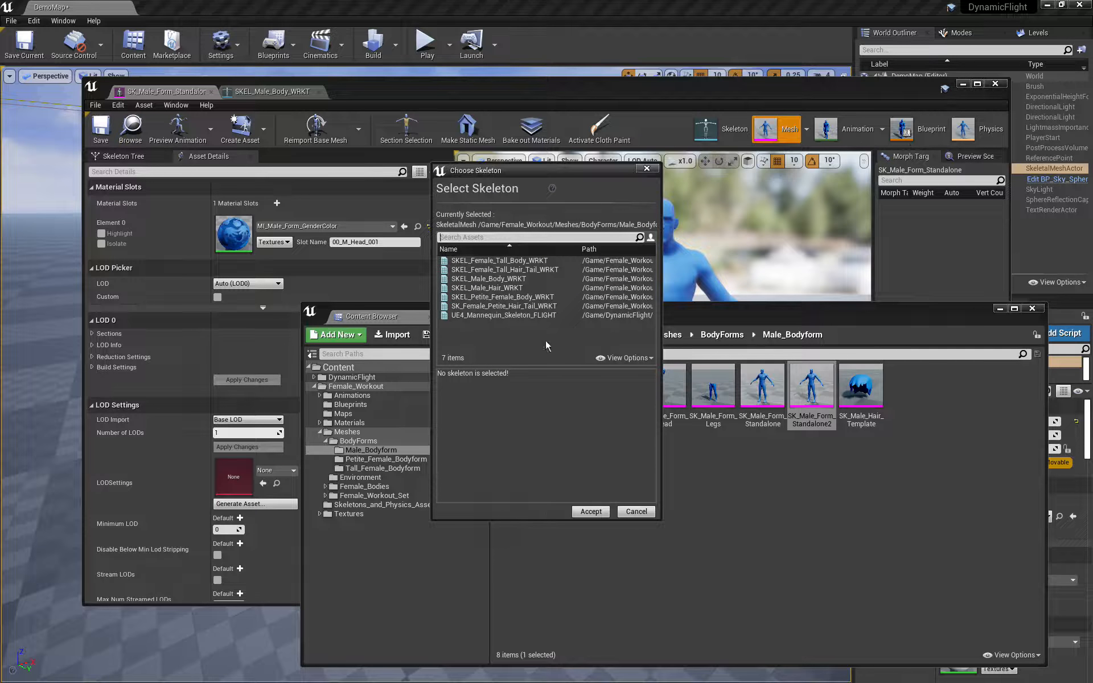
click(502, 315)
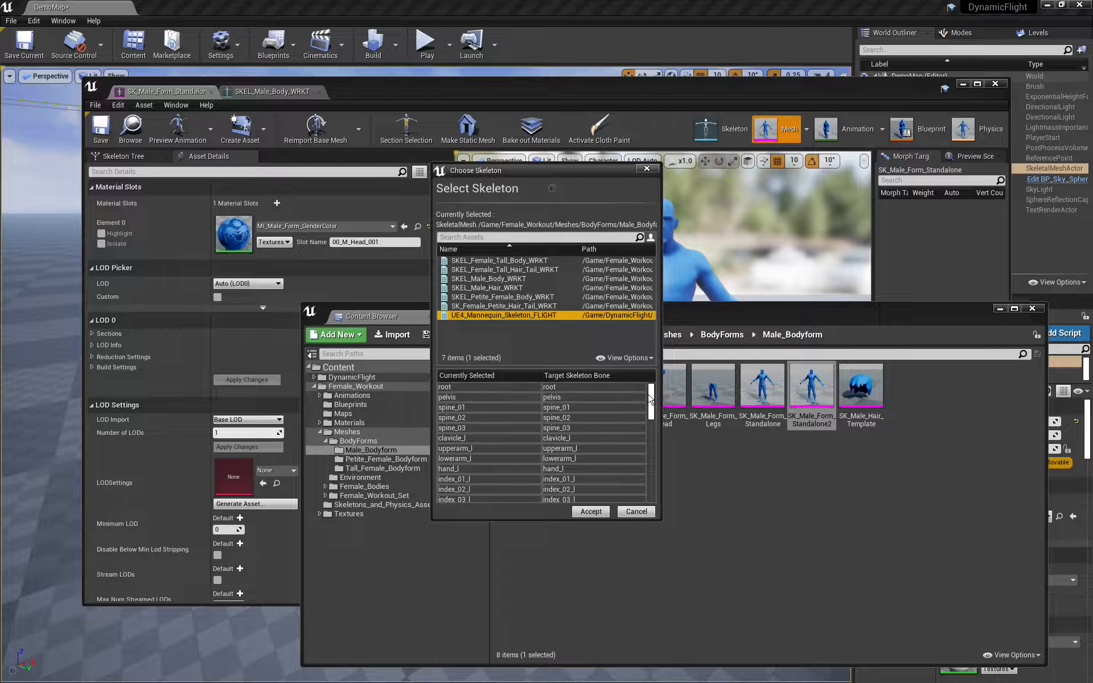
mouse_move(651, 398)
mouse_down()
mouse_move(653, 491)
mouse_move(653, 376)
mouse_up()
click(519, 318)
click(591, 512)
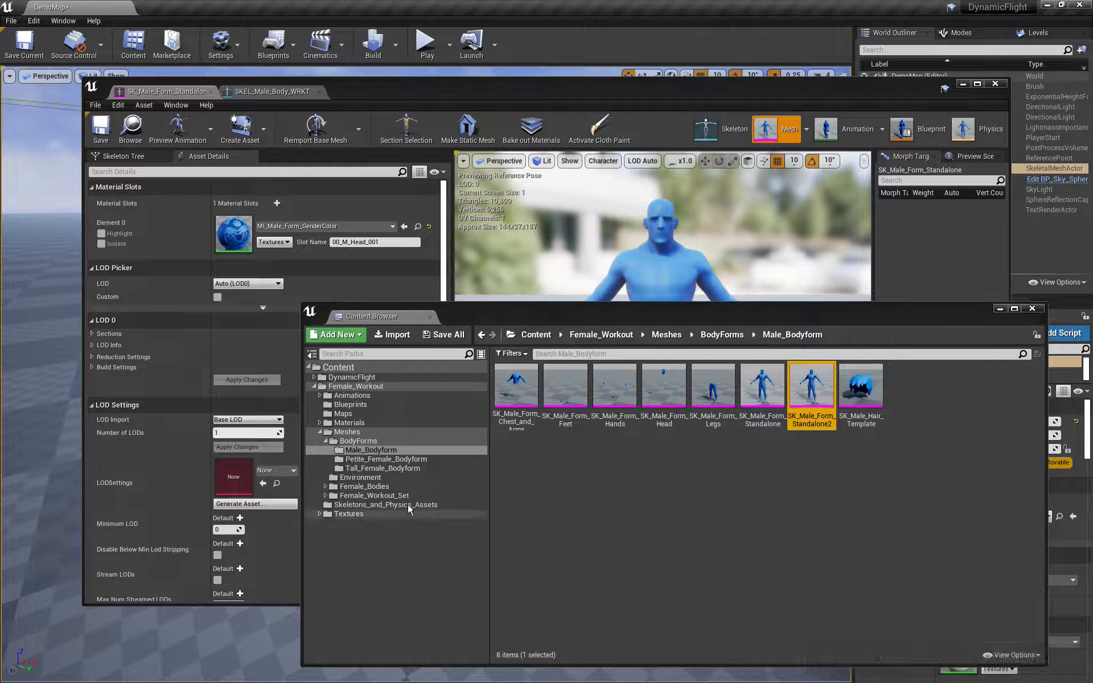
Step: Find the renamed mannequin skeleton in the DynamicFlight/Characters/Mannequin/Mesh folder and inspect it alongside the mannequin's other assets
click(355, 386)
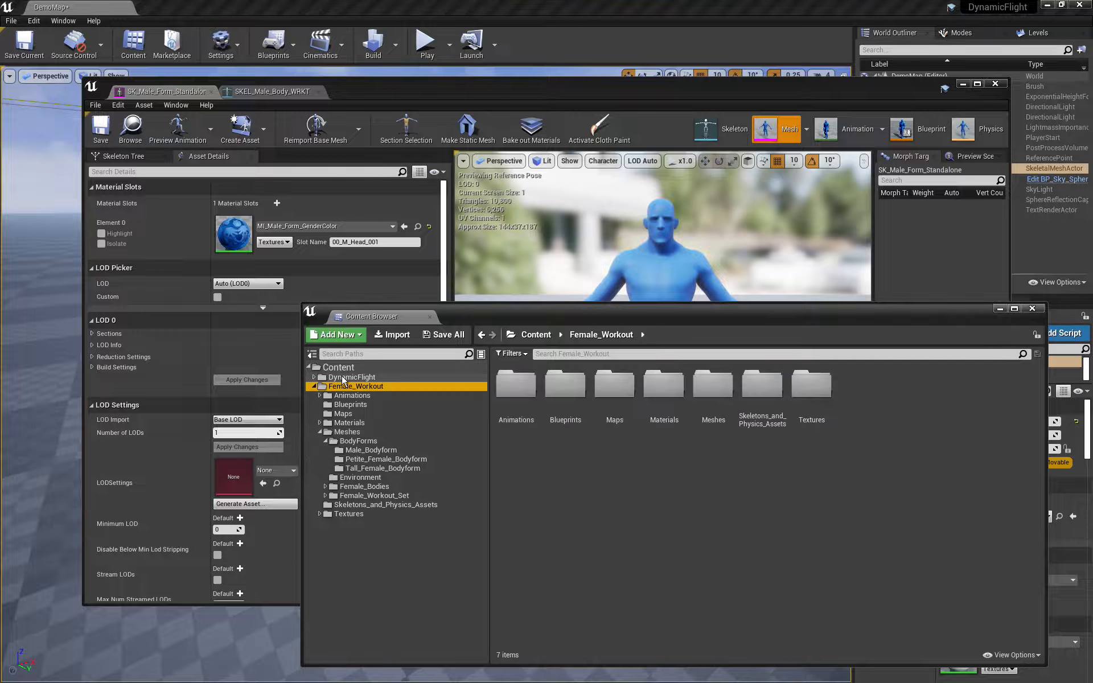
click(314, 376)
click(352, 377)
click(606, 405)
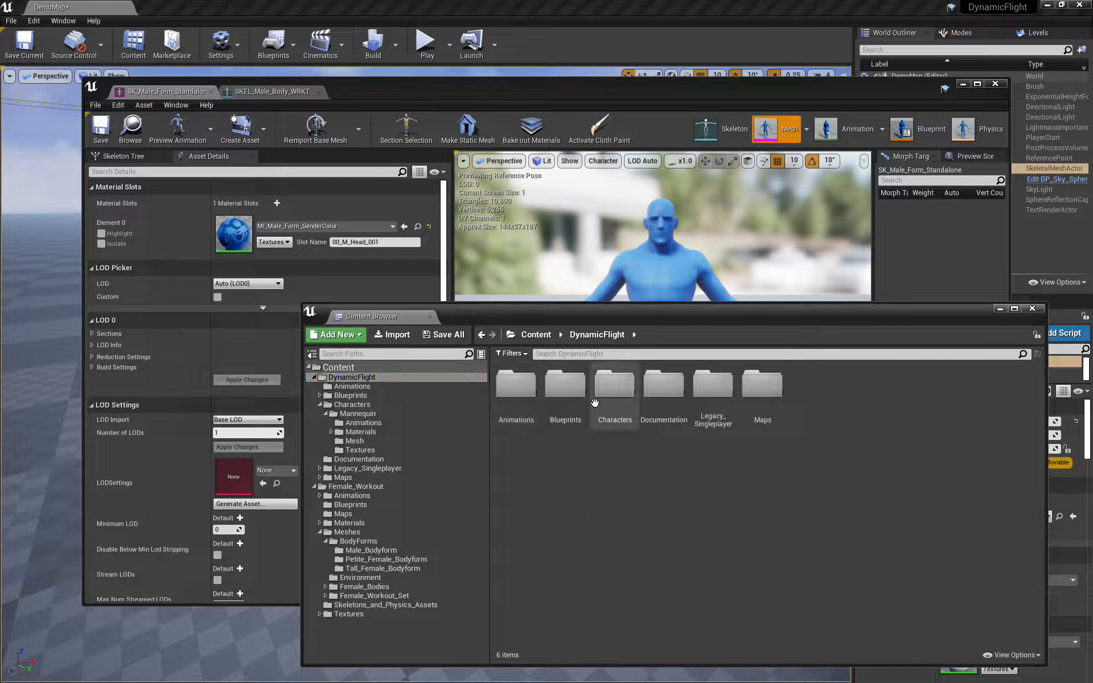
double_click(605, 407)
double_click(503, 402)
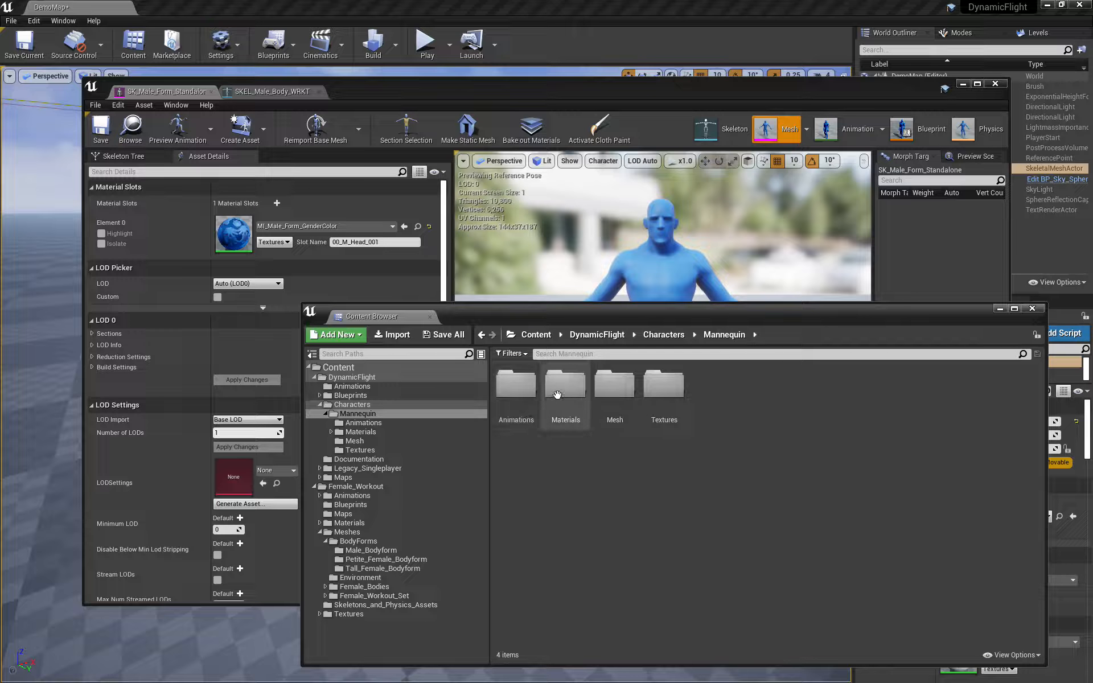
double_click(594, 388)
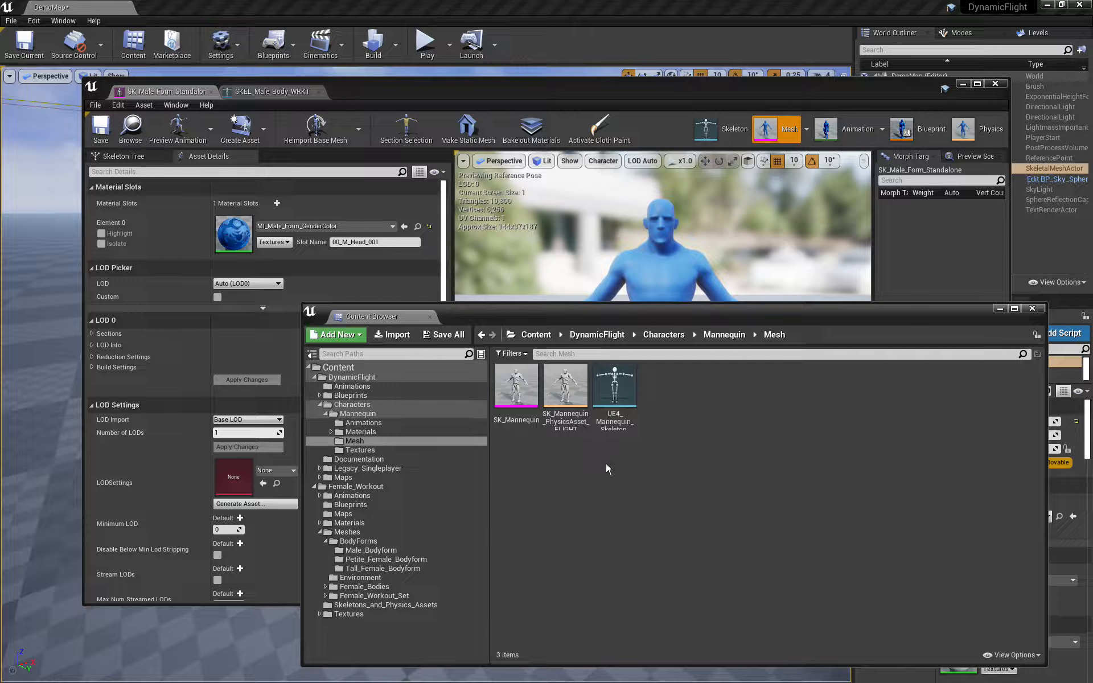
click(615, 390)
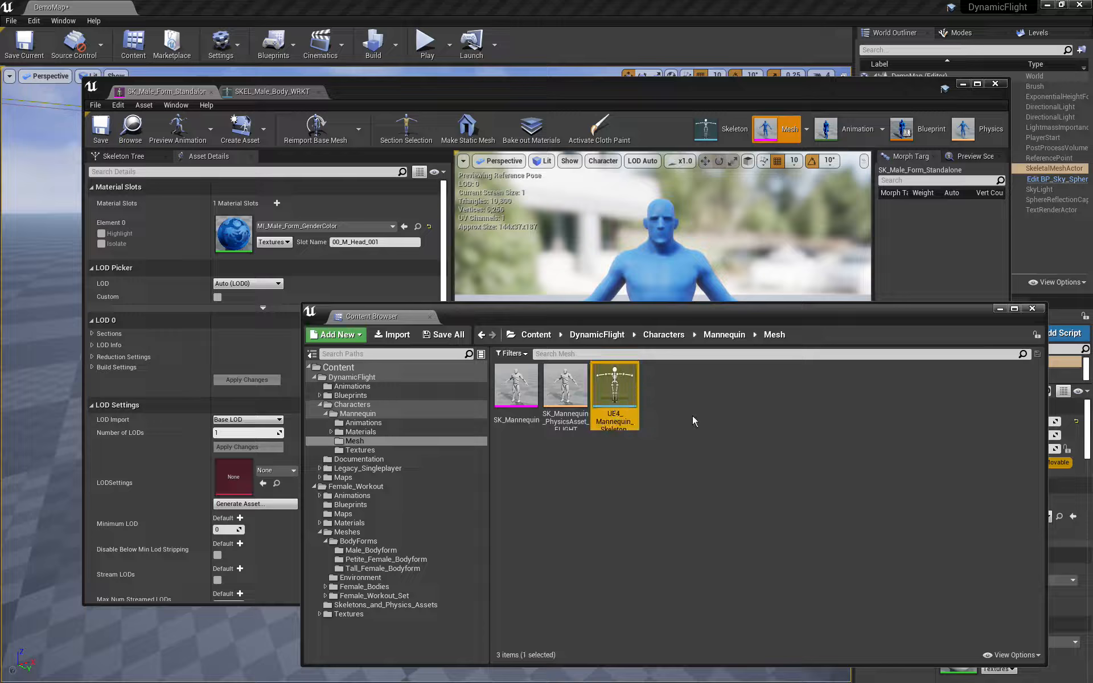
click(654, 463)
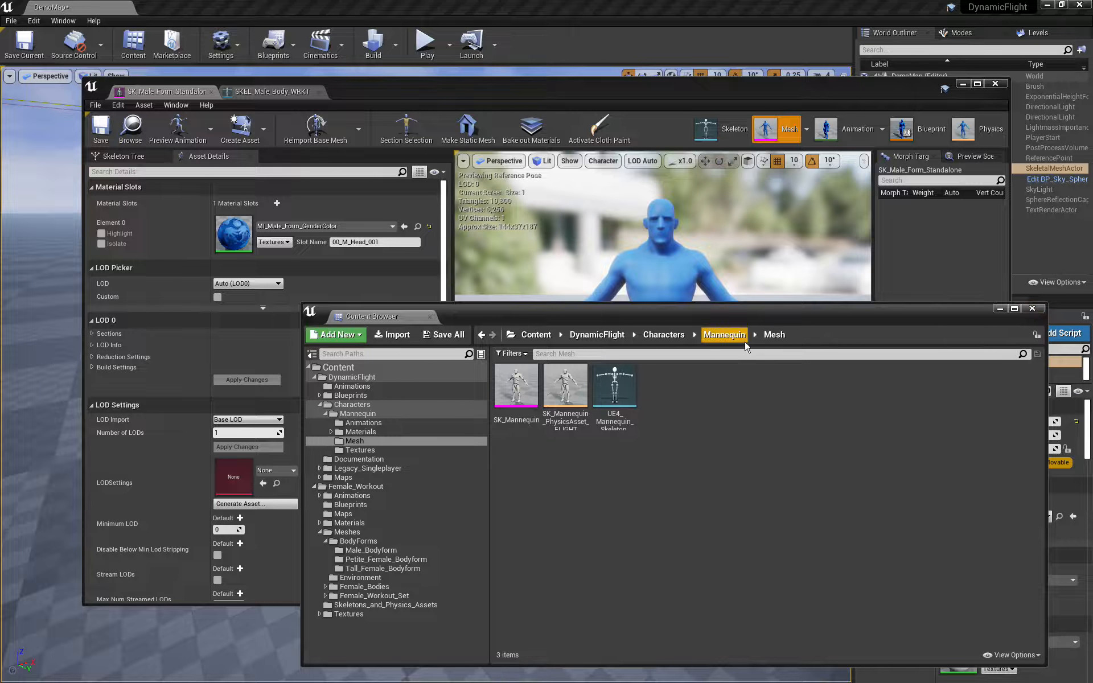
Step: Return to the original SK_Male_Form_Standalone mesh, open its skeleton and find SKEL_Male_Body_WRKT in the Content Browser for comparison
click(131, 129)
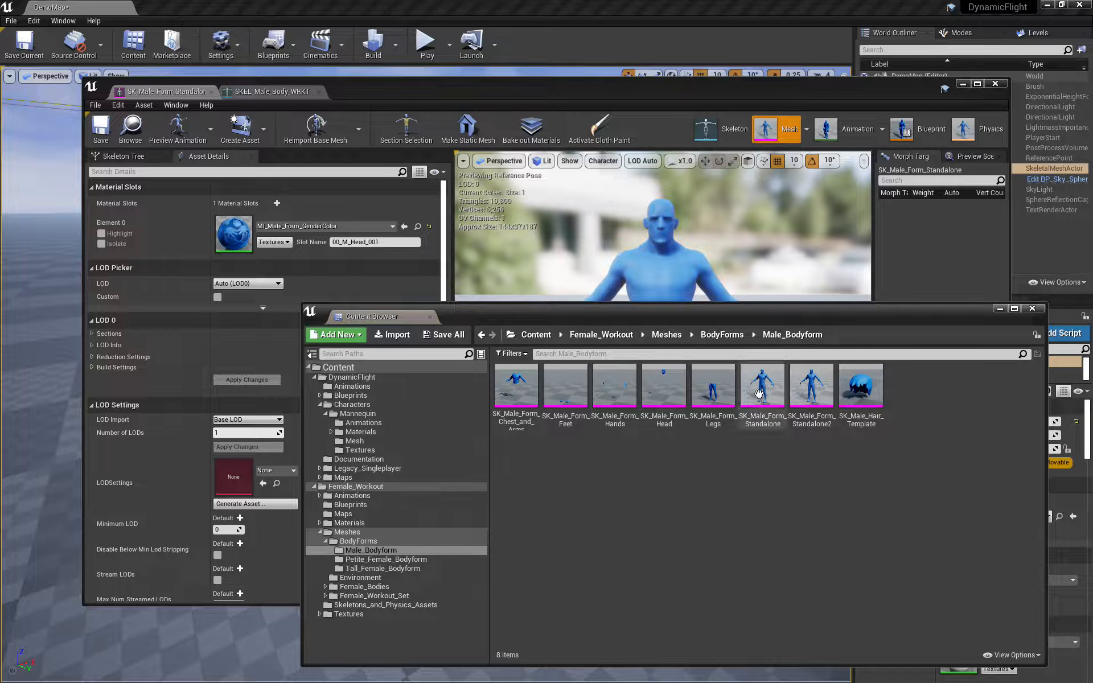
double_click(759, 392)
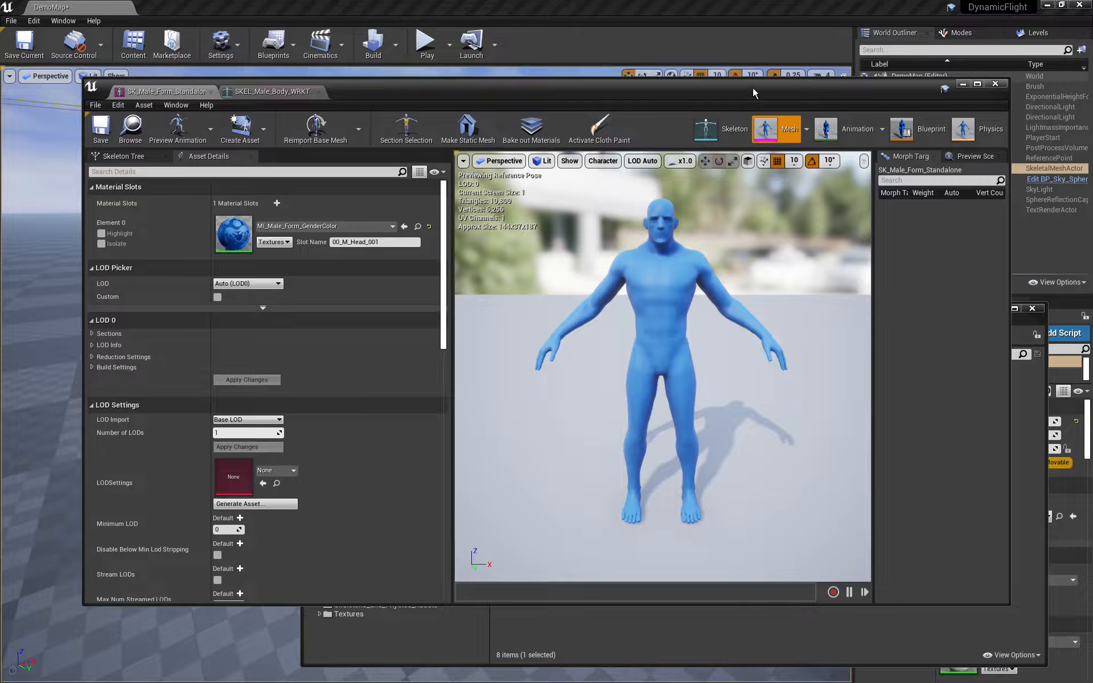
drag(753, 93, 727, 105)
click(696, 140)
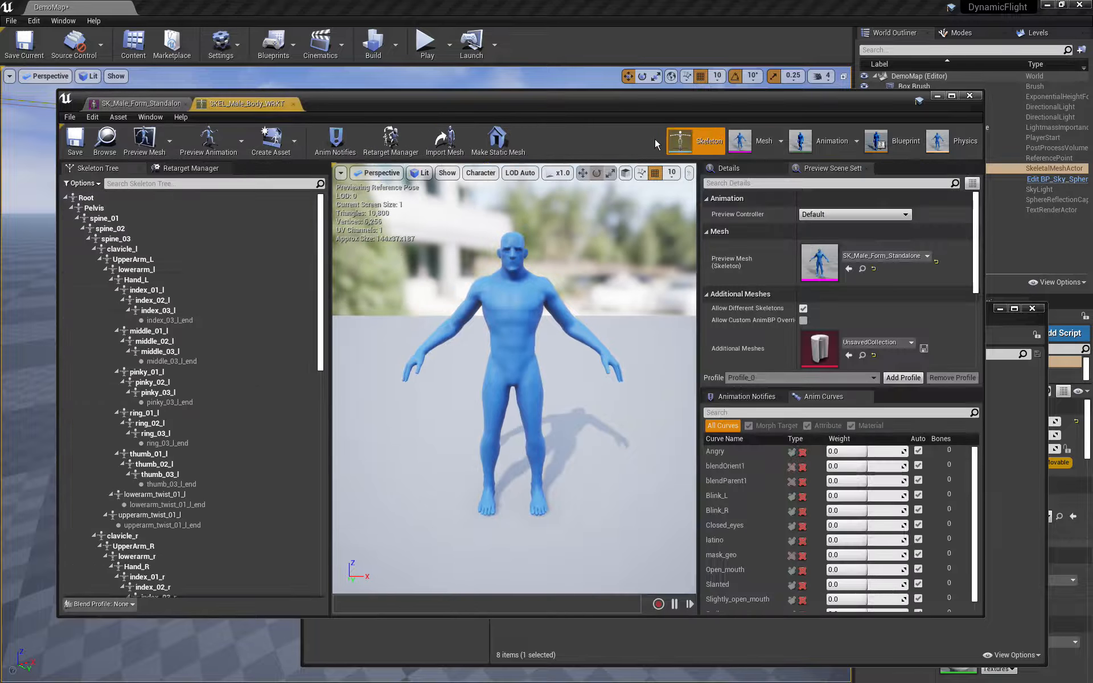
click(112, 147)
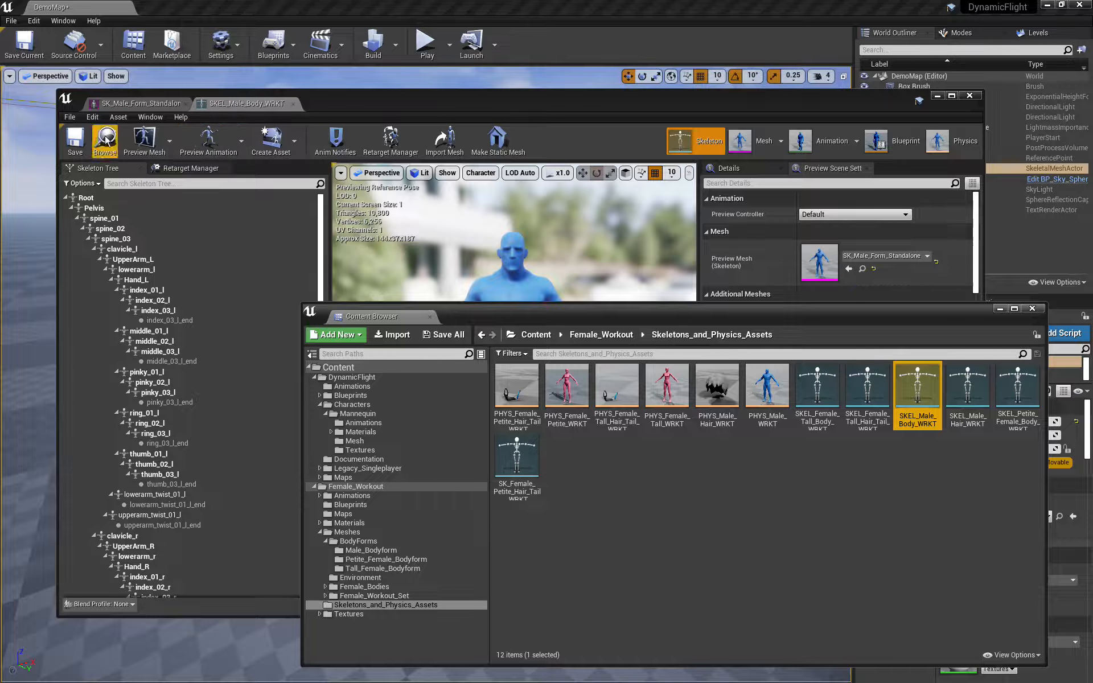
Step: Open SK_Male_Form_Standalone2 to check which skeleton it uses, and close the asset editors, accepting the level-of-detail changes
click(106, 141)
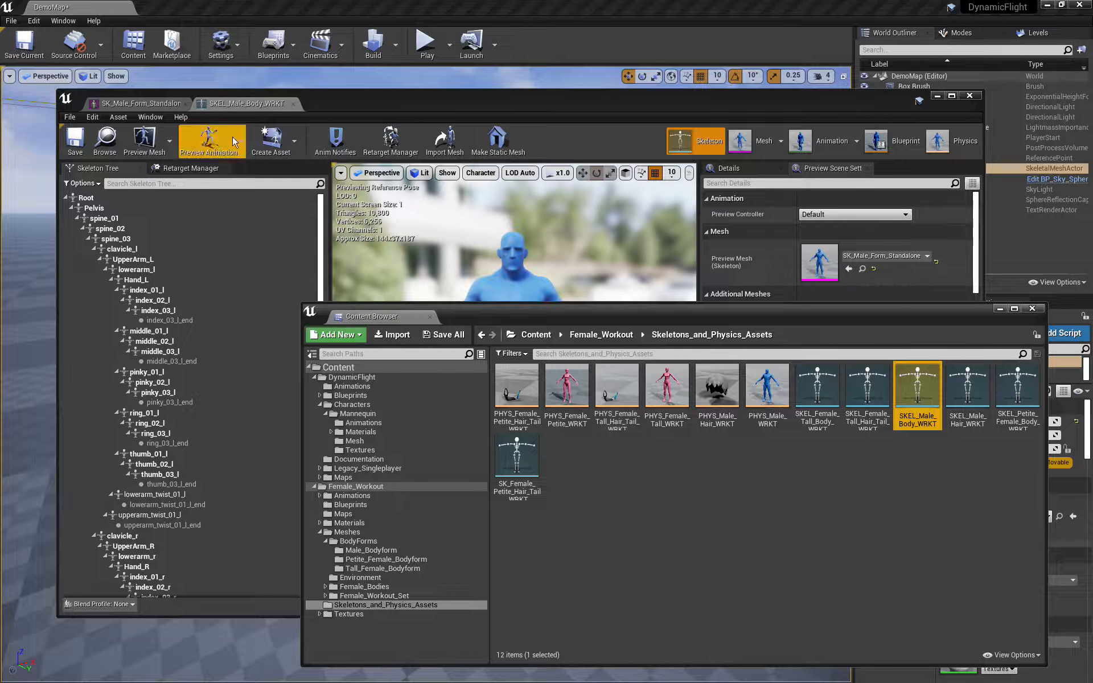
click(751, 144)
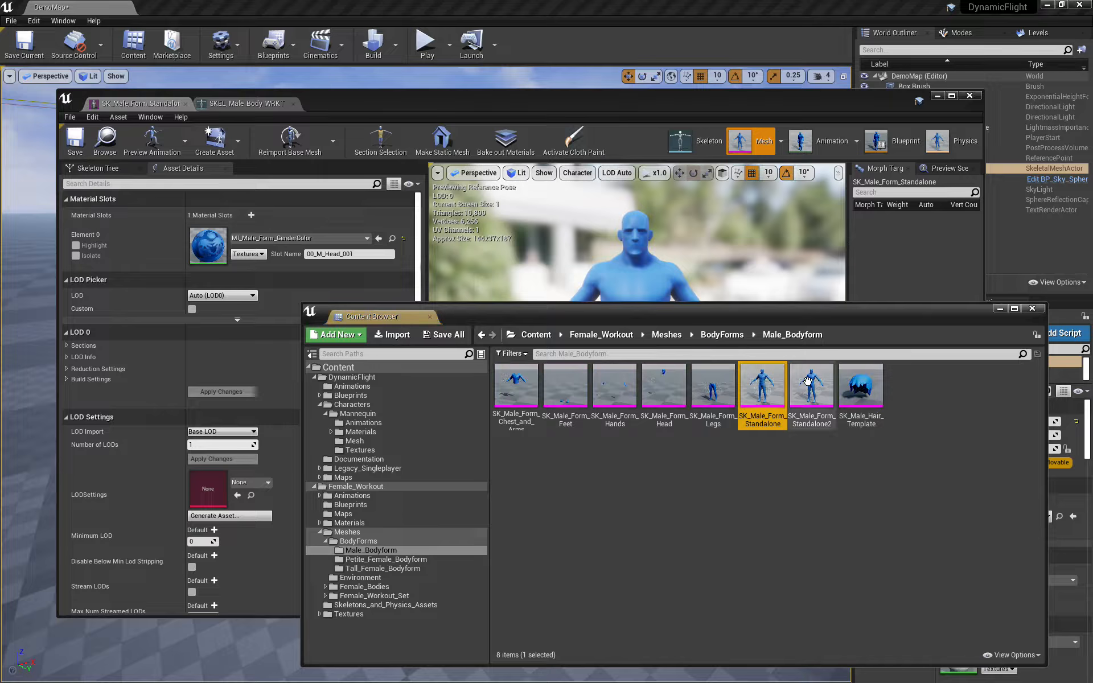
click(816, 388)
double_click(816, 388)
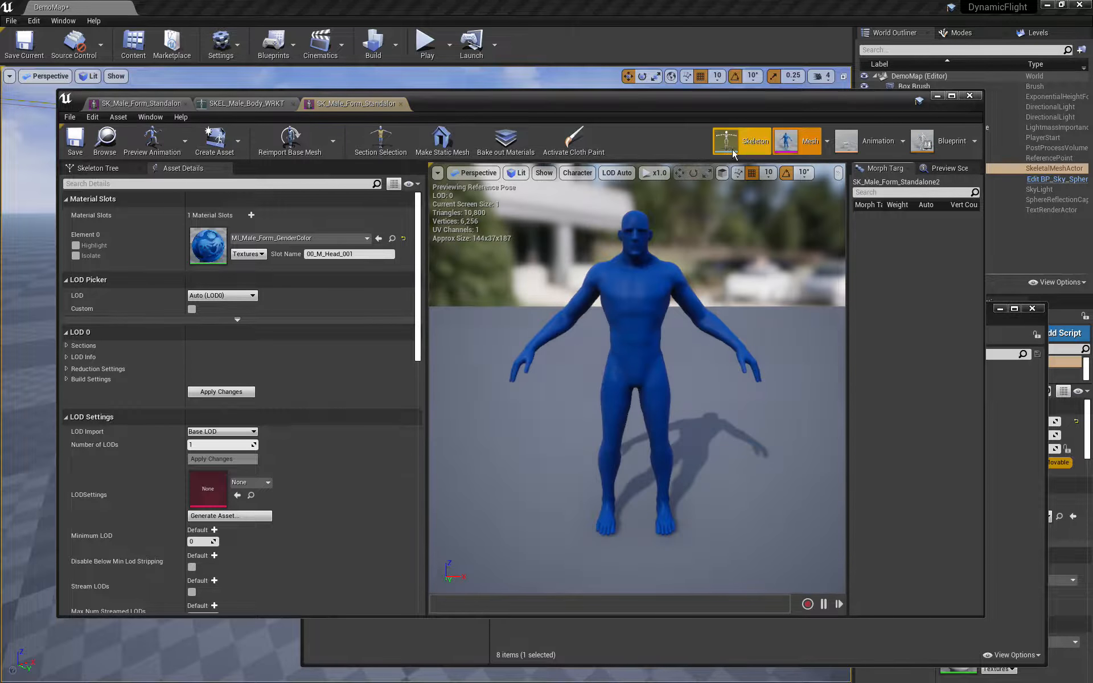
click(750, 149)
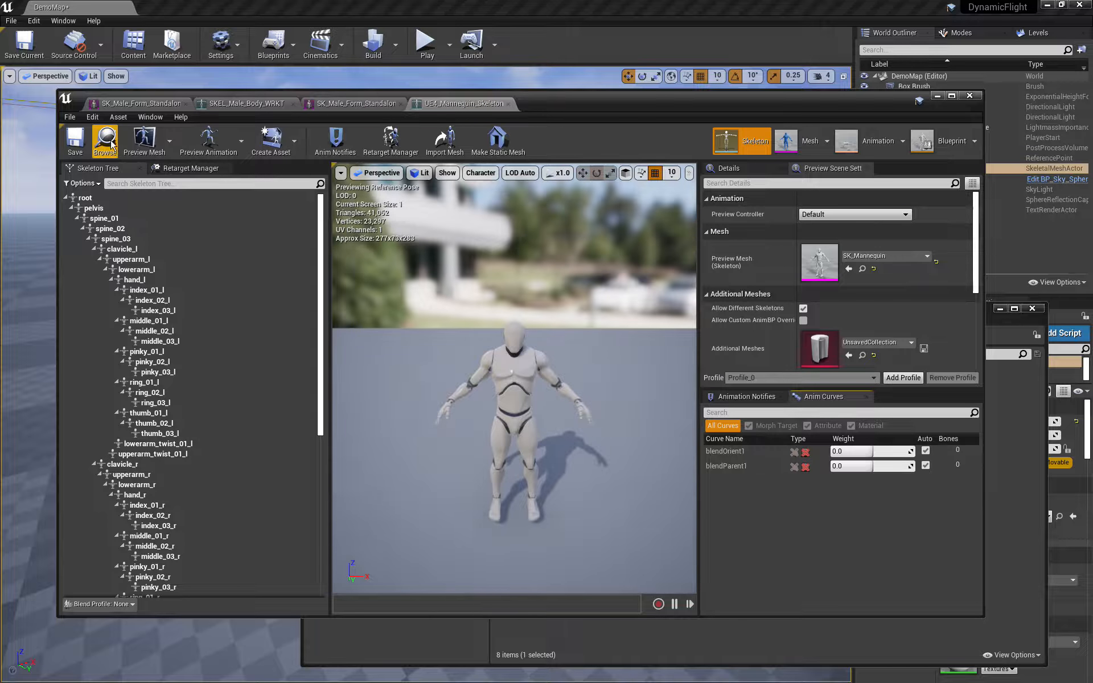
click(970, 96)
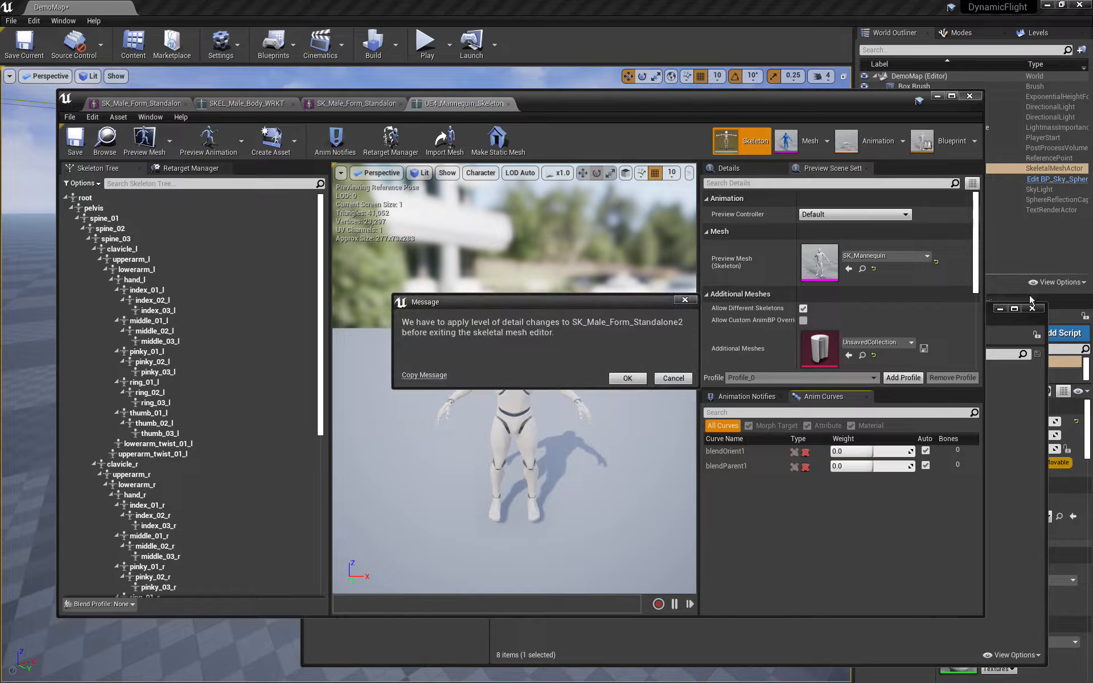
click(627, 379)
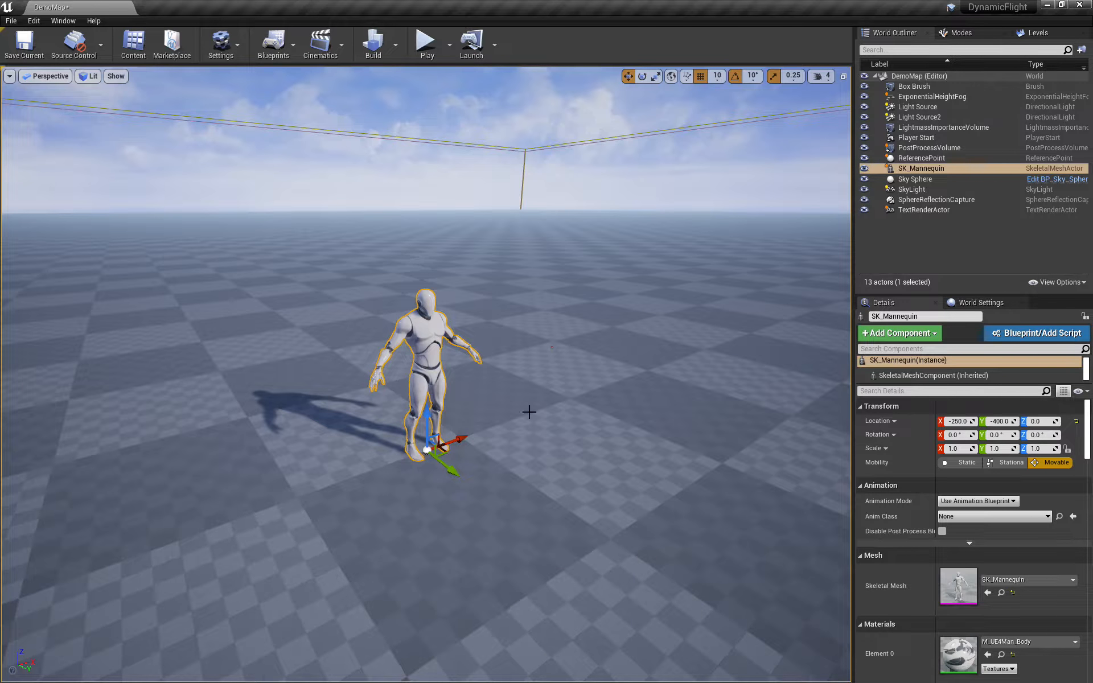
Step: Place SK_Male_Form_Standalone2 in the level beside the mannequin and save the mesh asset
alt+drag(529, 411, 563, 401)
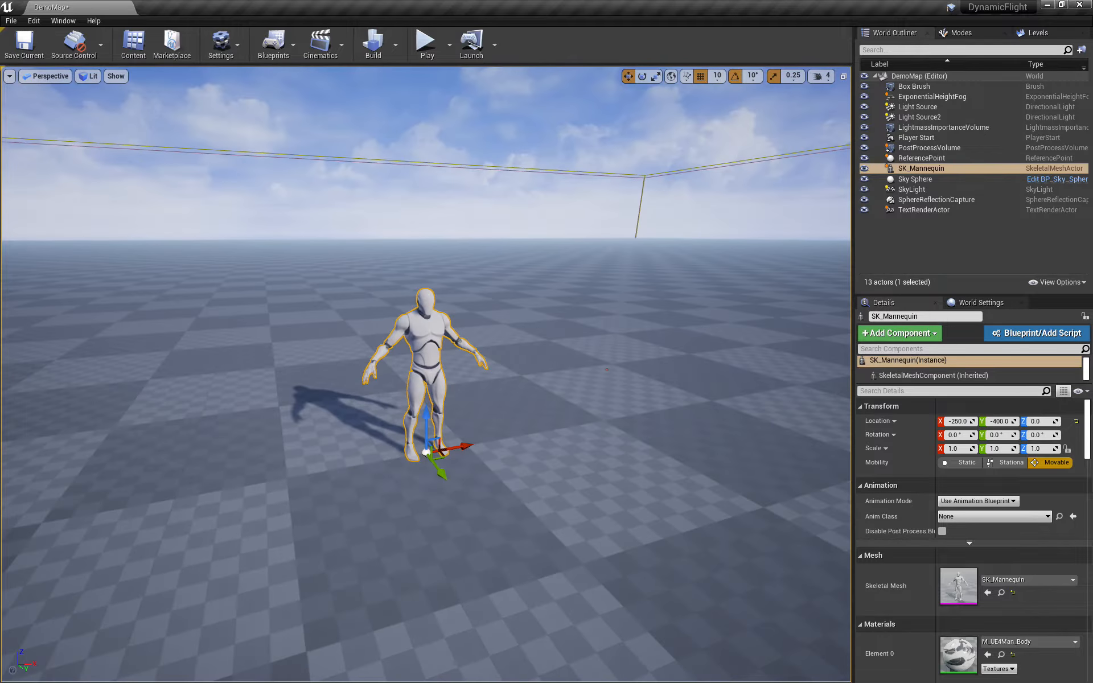
click(150, 45)
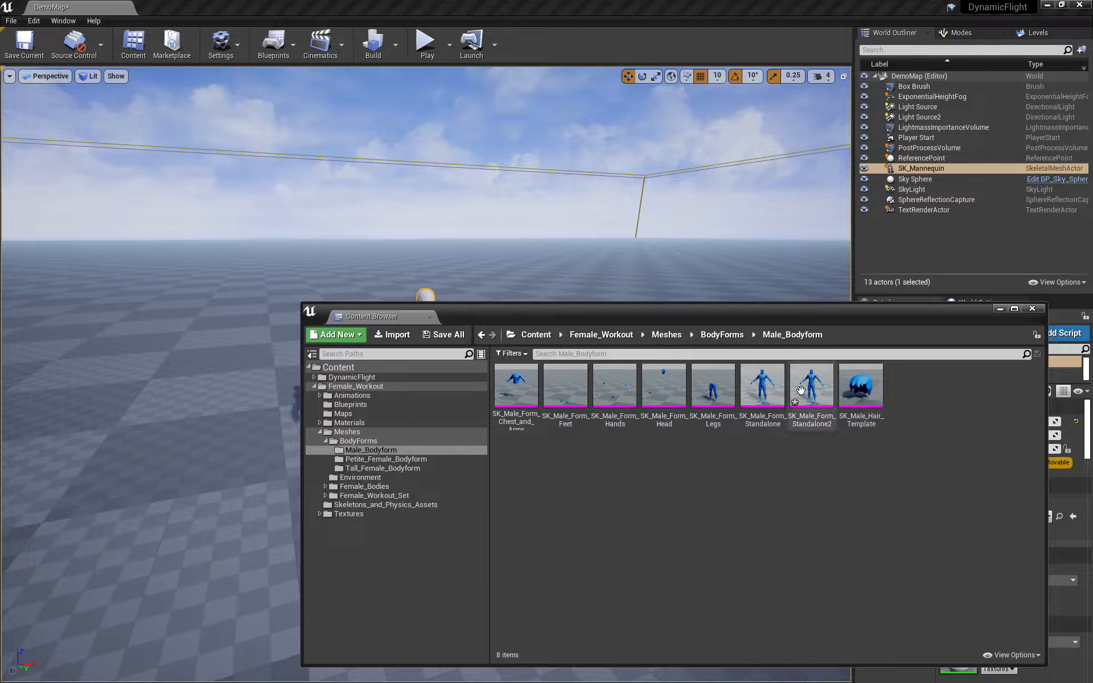
drag(801, 391, 253, 441)
key(ctrl+s)
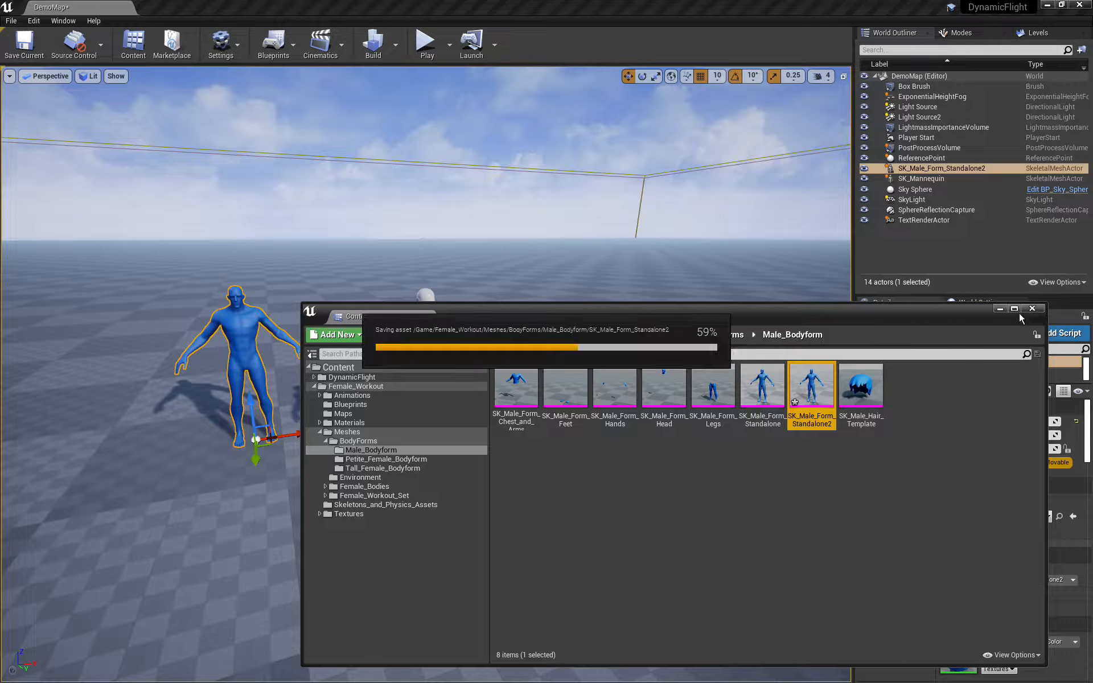
click(1032, 308)
middle_drag(414, 271, 526, 374)
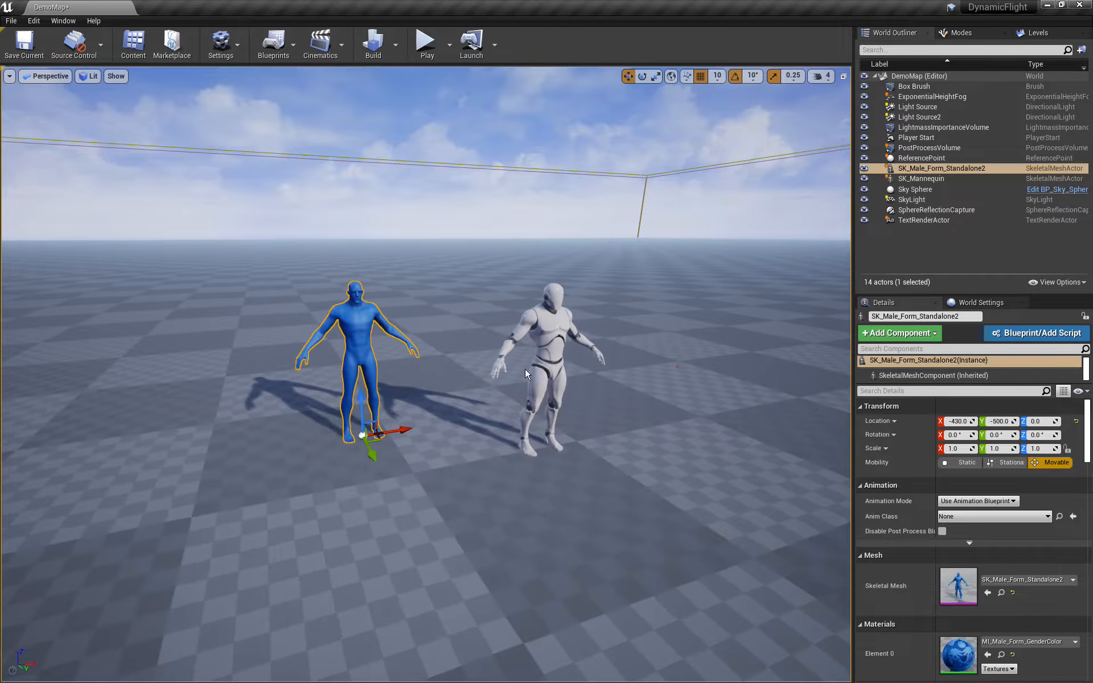
Step: Set SK_Mannequin's animation mode to Use Animation Asset and open the list of animations it can play
click(566, 381)
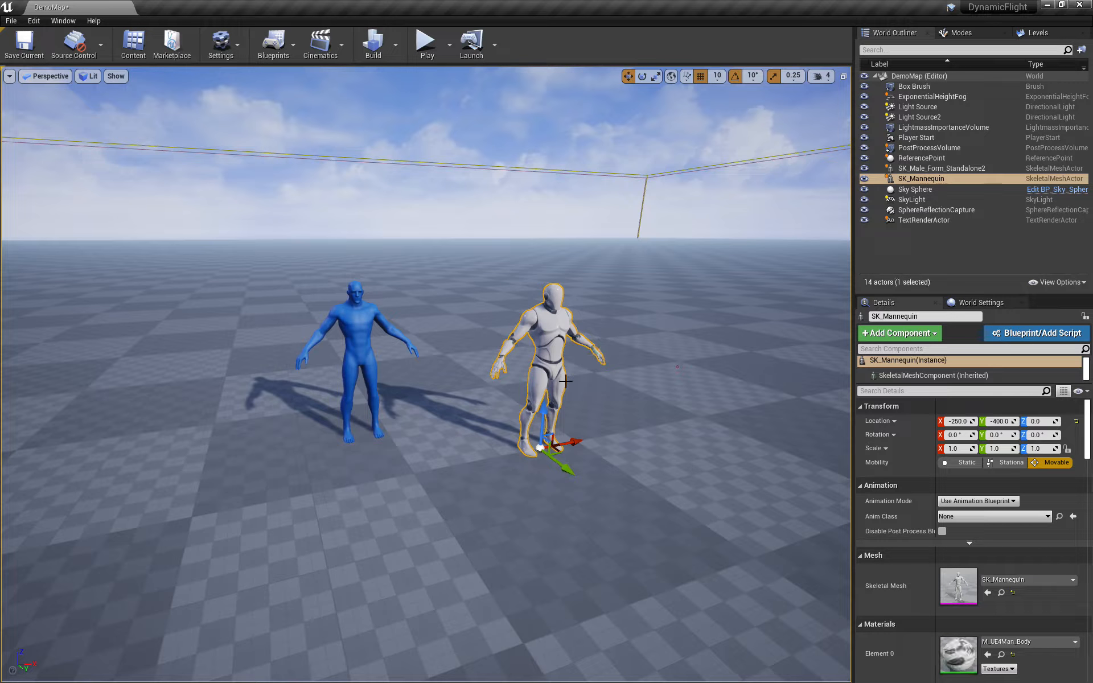
click(1002, 579)
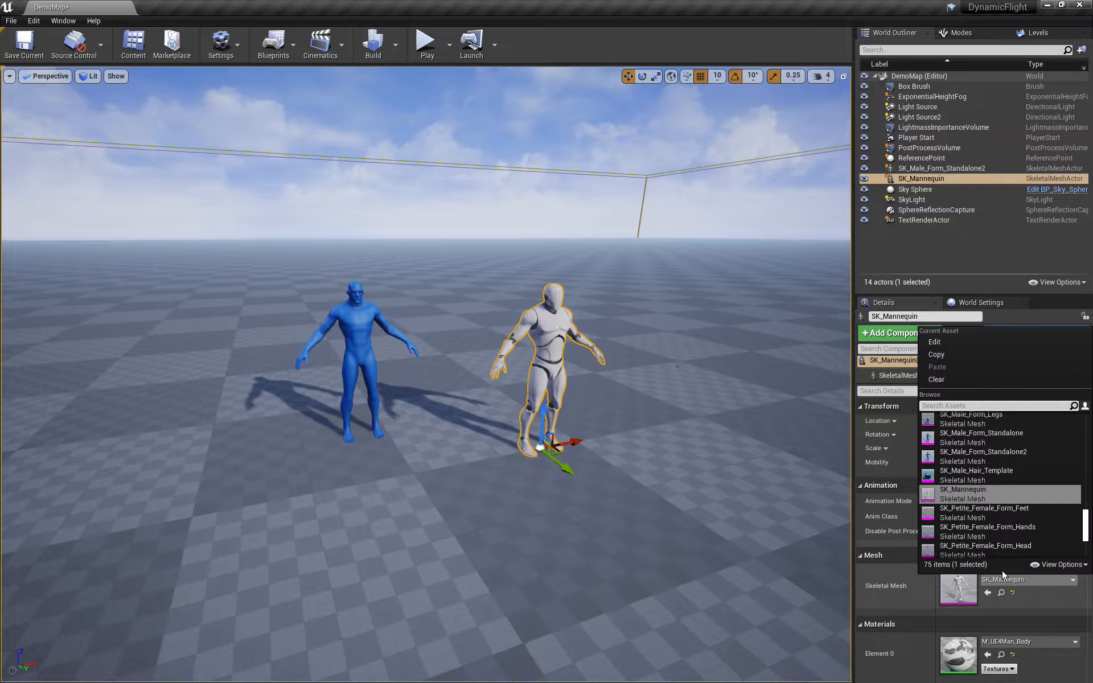
scroll(1002, 515, down, 3)
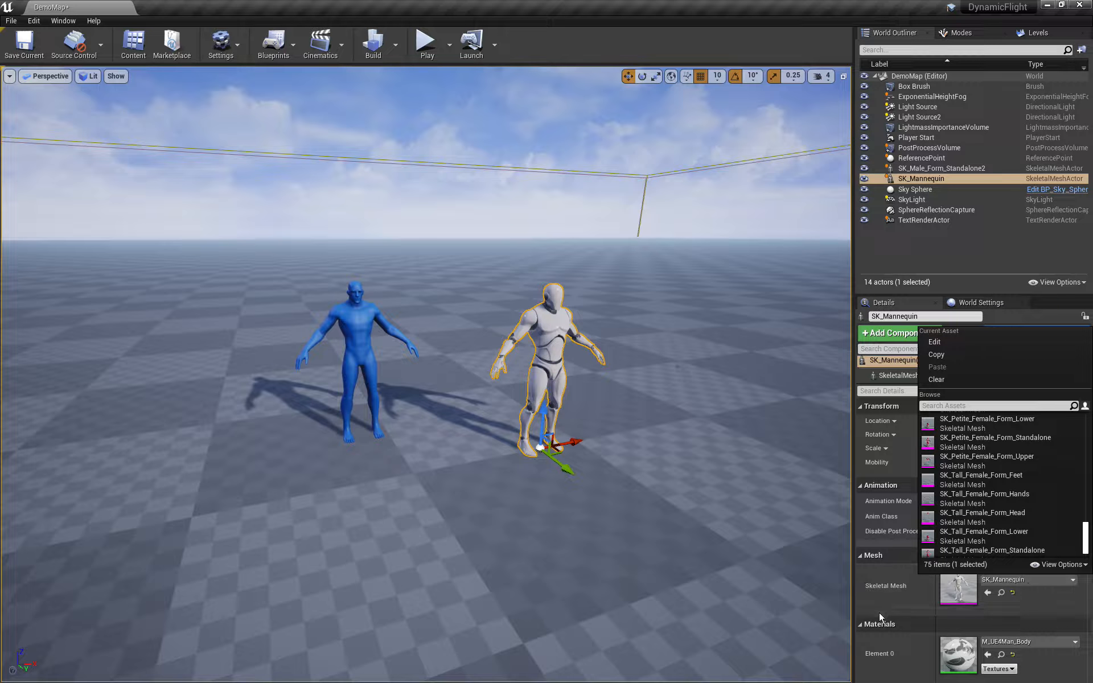
click(883, 632)
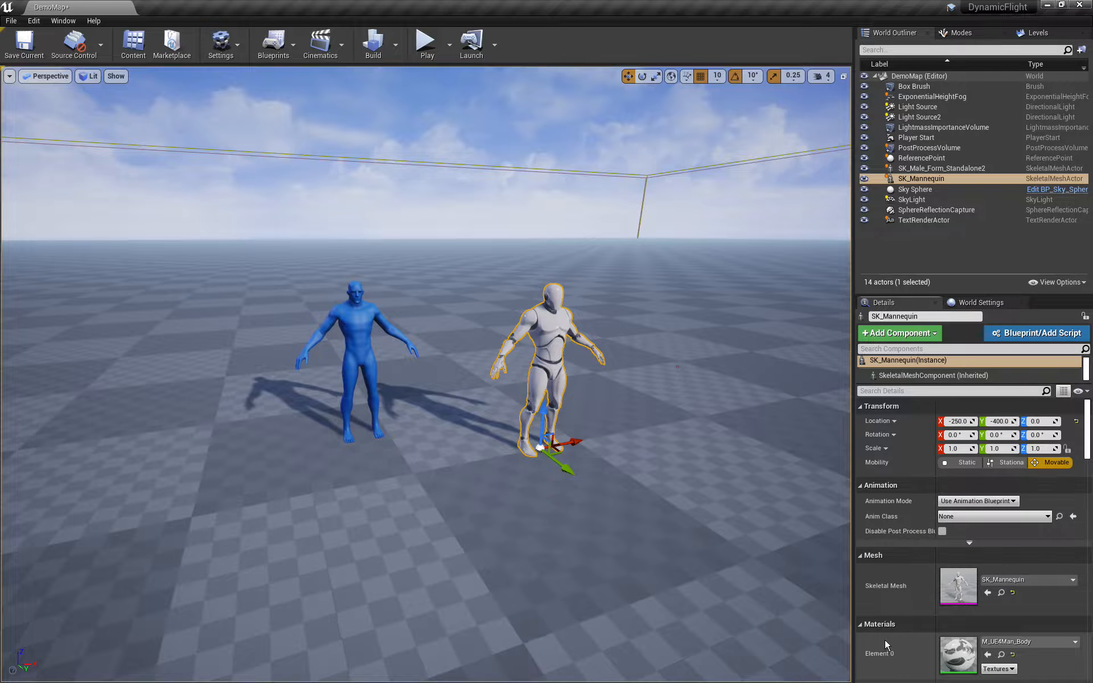
click(971, 501)
click(979, 516)
click(1020, 528)
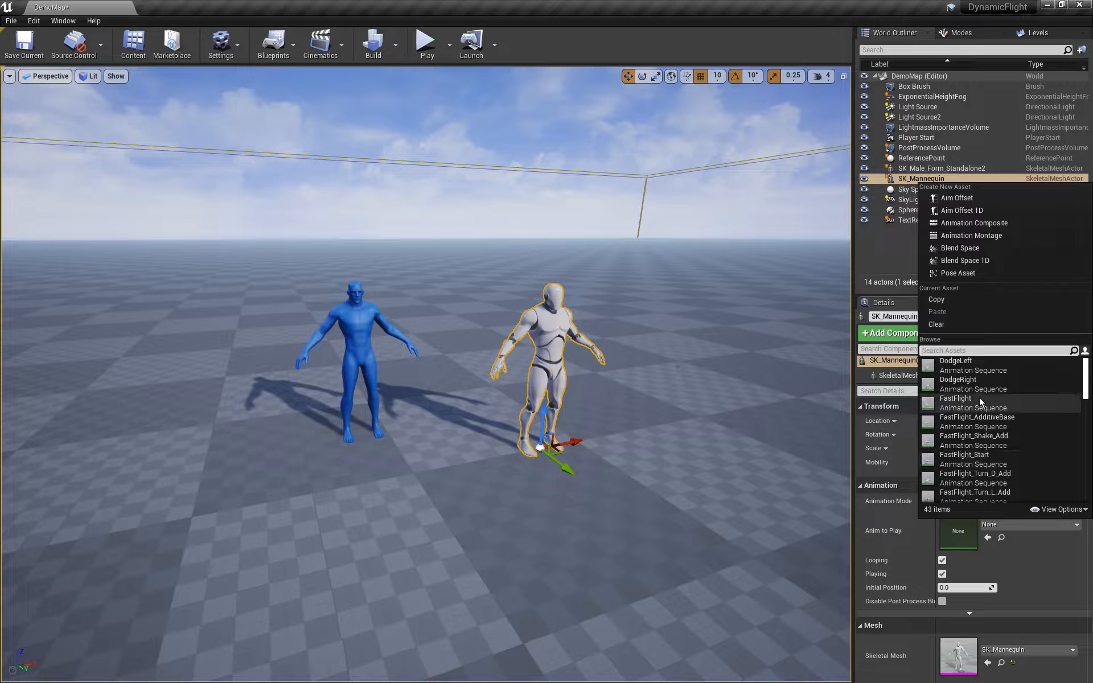
Step: Set the placed SK_Male_Form_Standalone2 to Use Animation Asset with FastFlight as its animation, and compare its pose with the mannequin
click(361, 335)
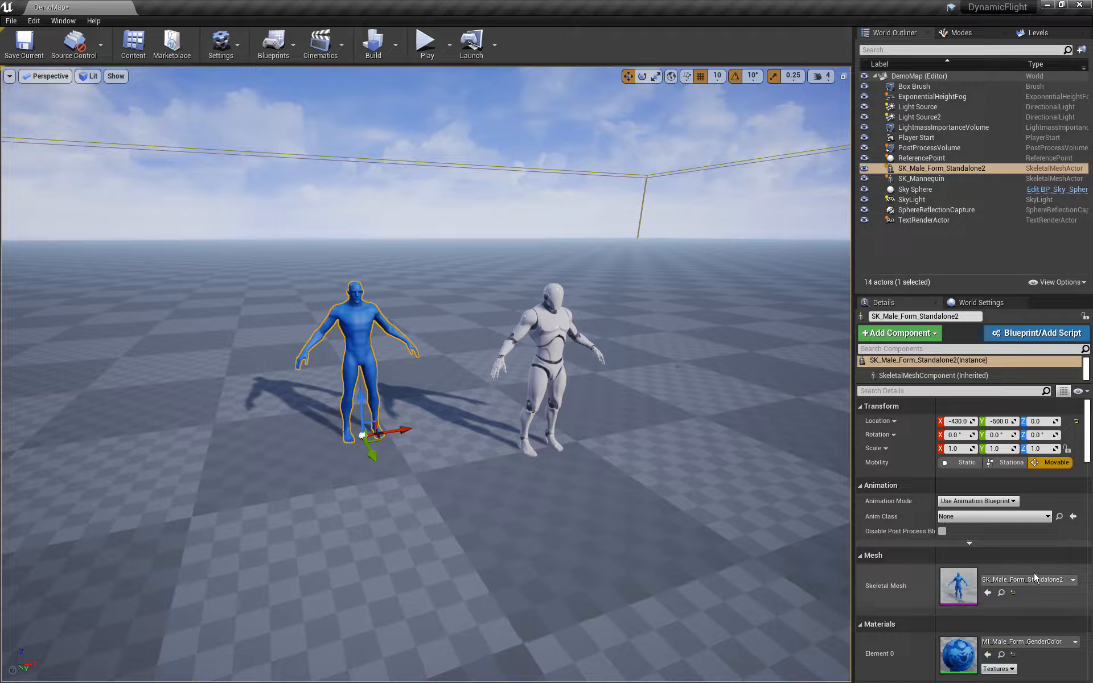
click(965, 502)
click(975, 517)
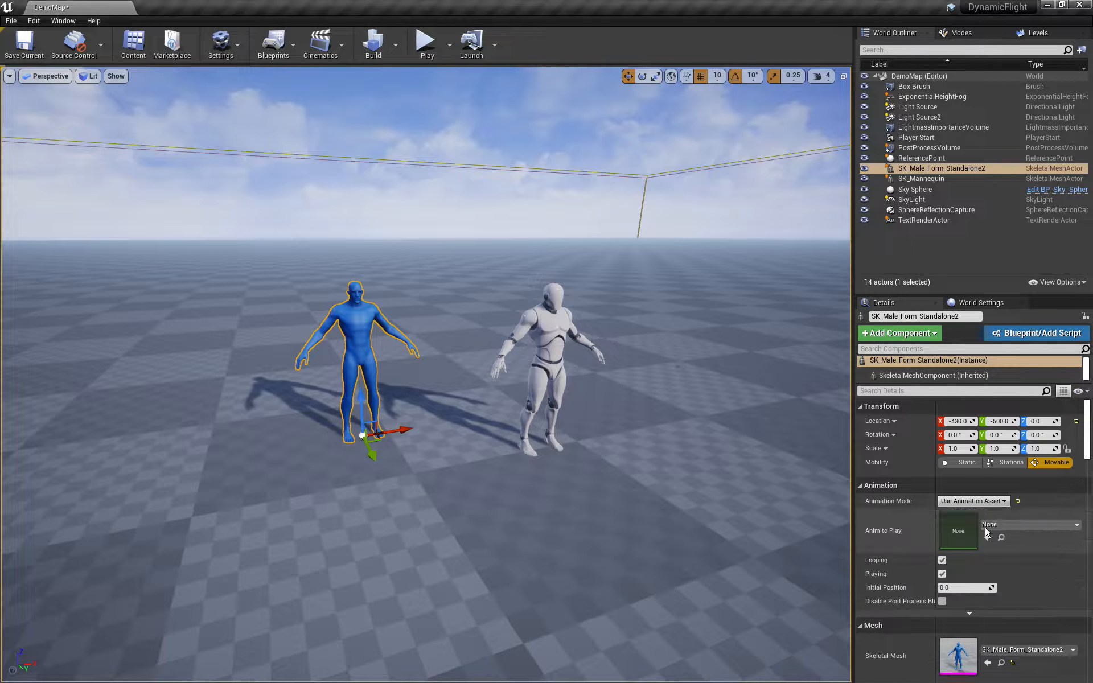
click(984, 524)
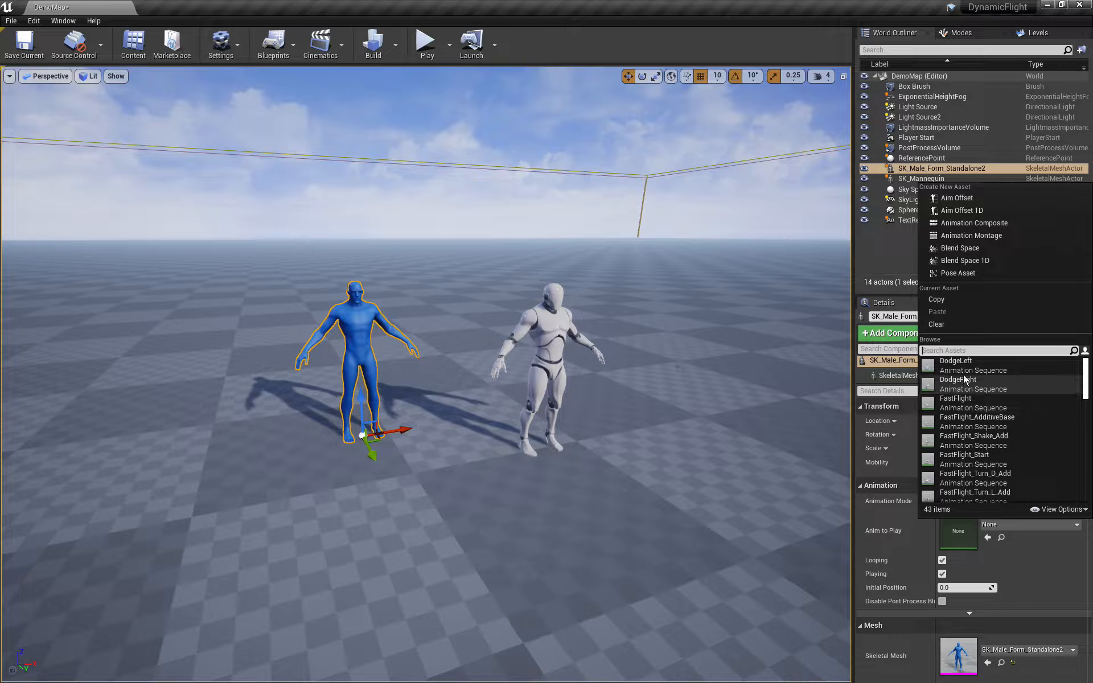
click(963, 404)
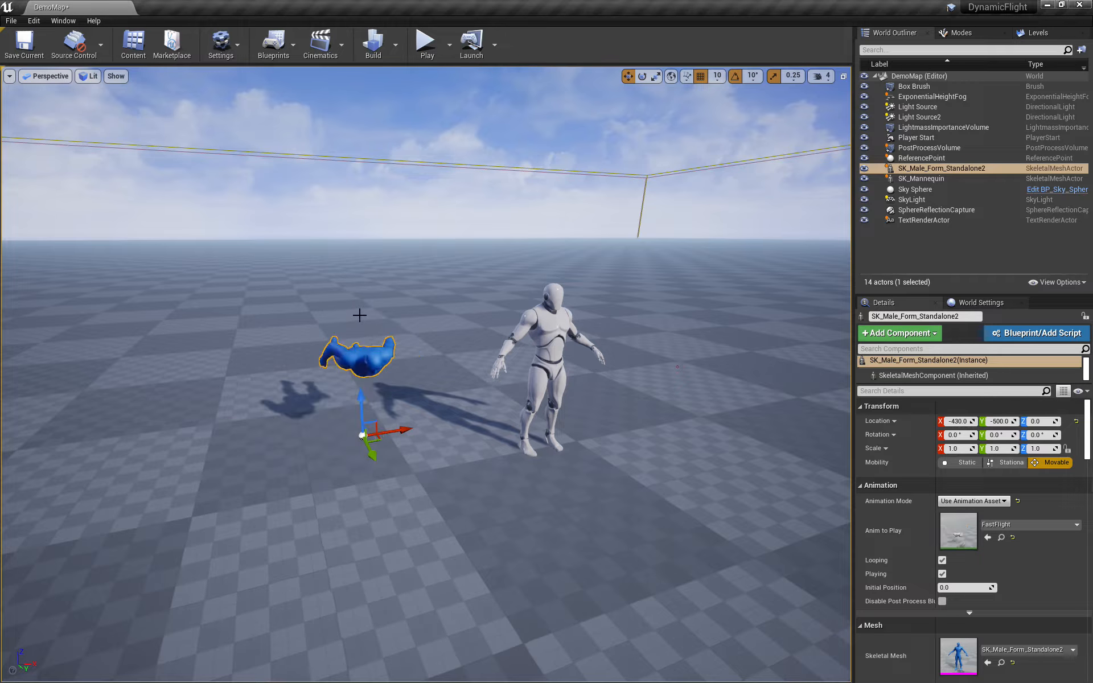
alt+drag(359, 313, 394, 306)
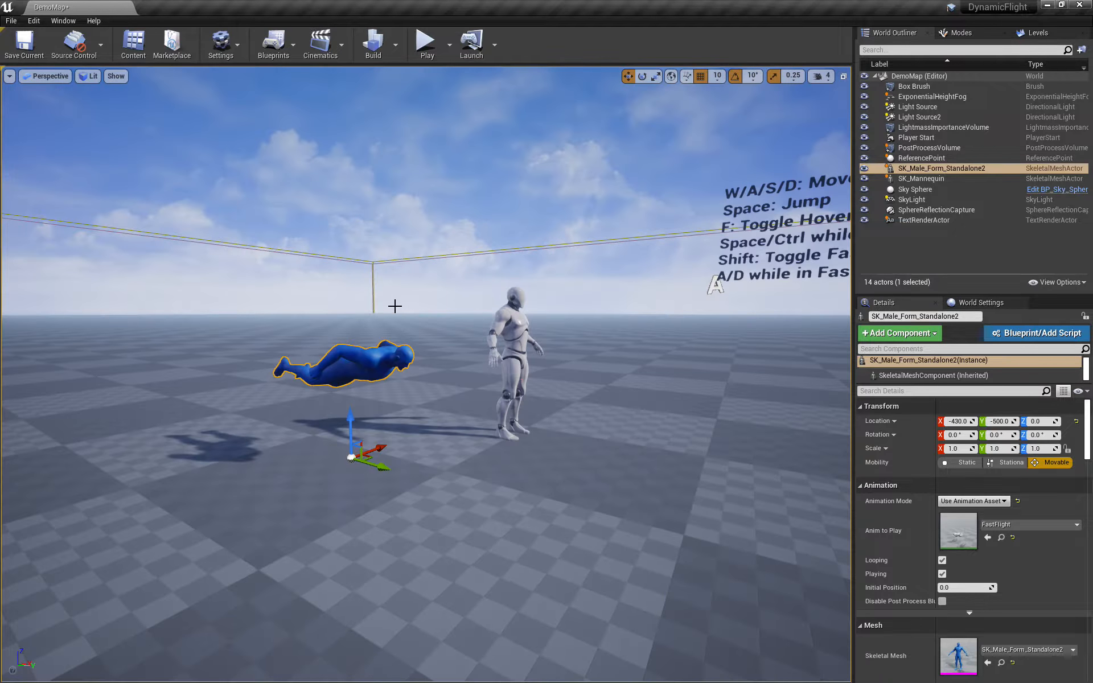
click(516, 326)
middle_drag(601, 359, 689, 327)
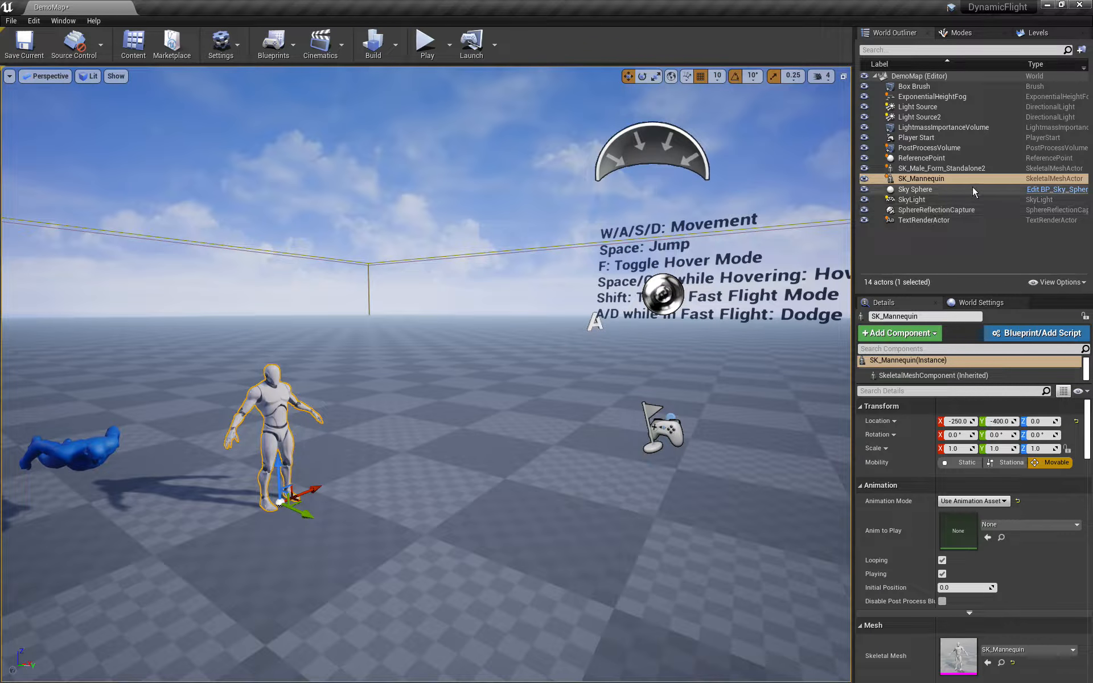
Step: Find the ThirdPersonCharacter blueprint in DynamicFlight/Blueprints/Characters and open it for editing
click(133, 43)
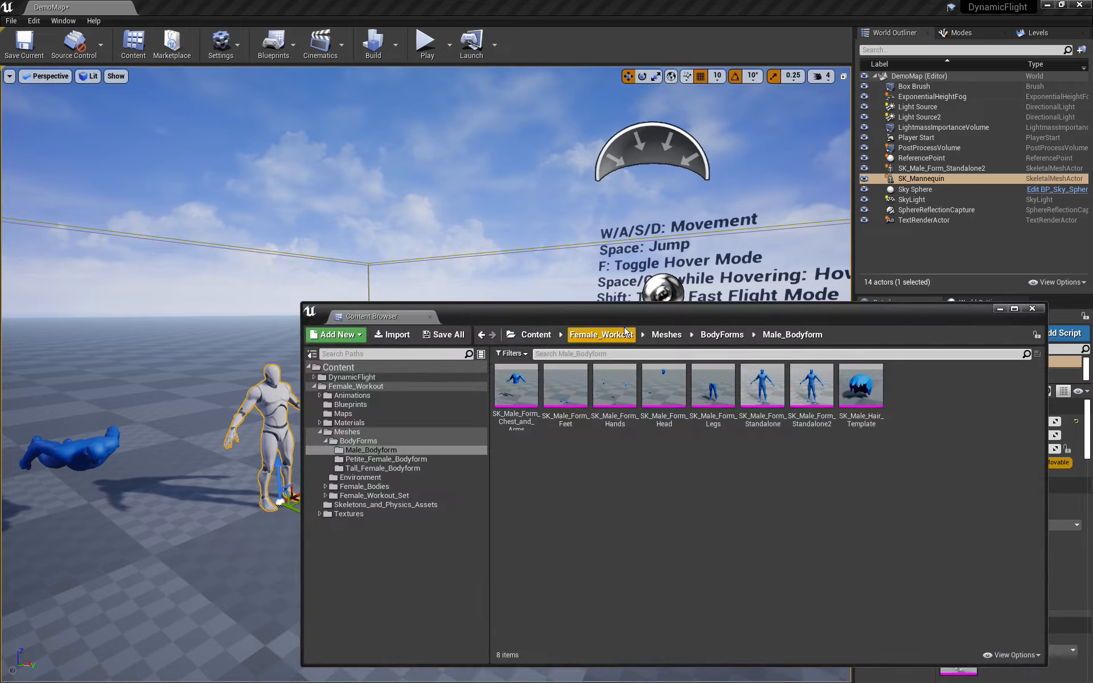
drag(612, 318, 519, 269)
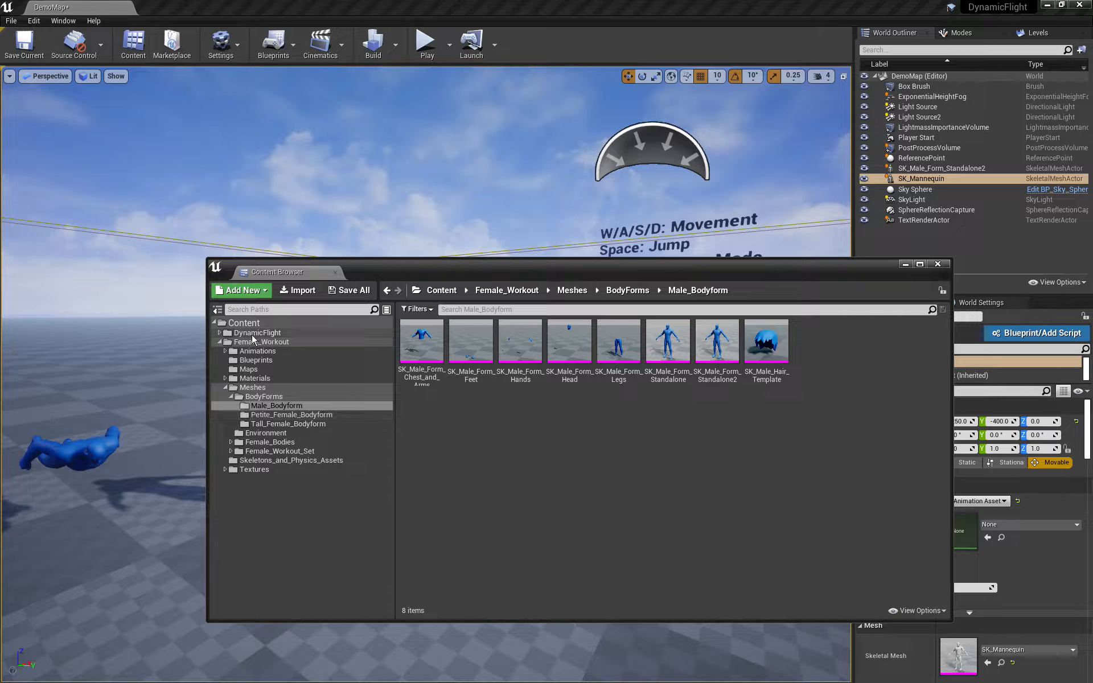
click(256, 360)
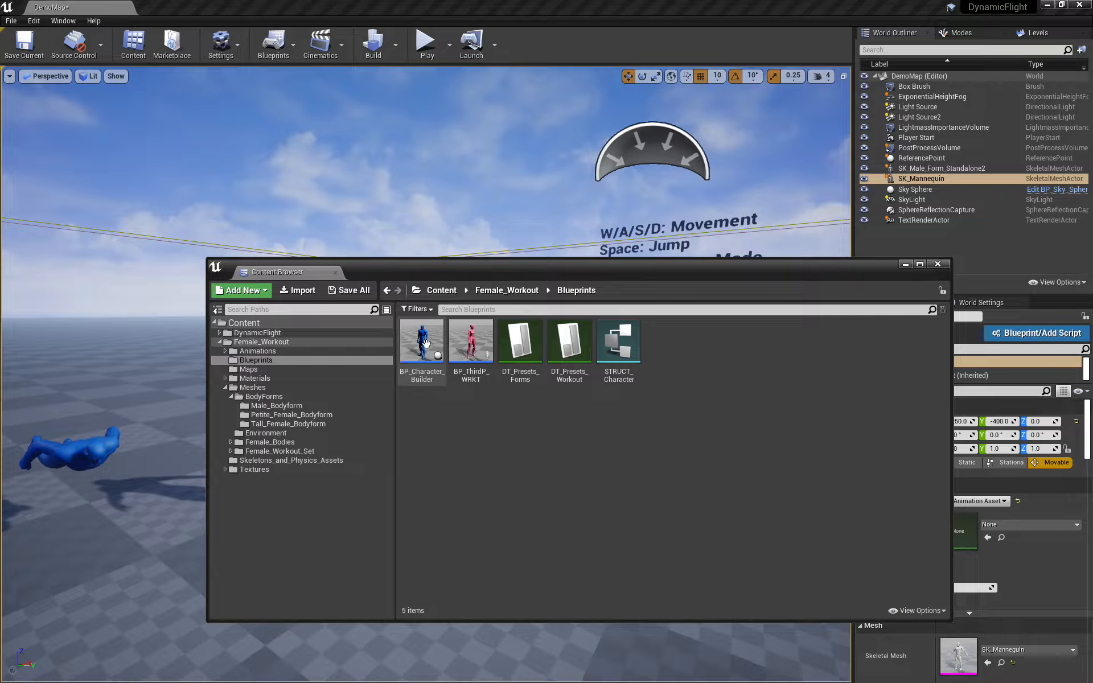
click(221, 342)
click(227, 335)
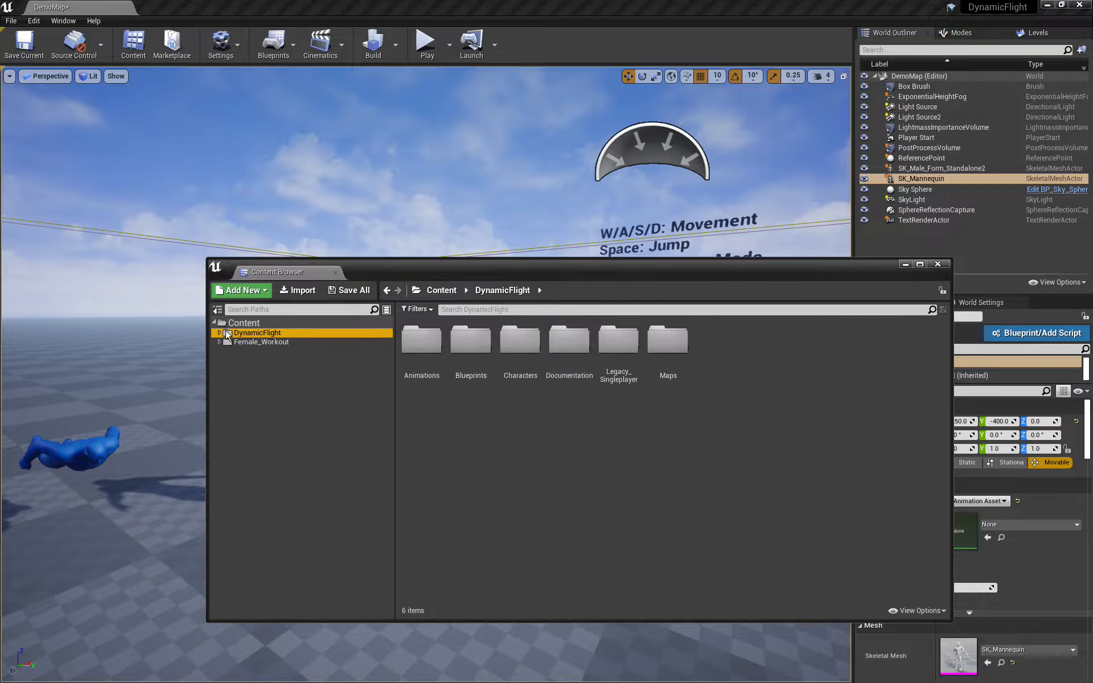
click(257, 350)
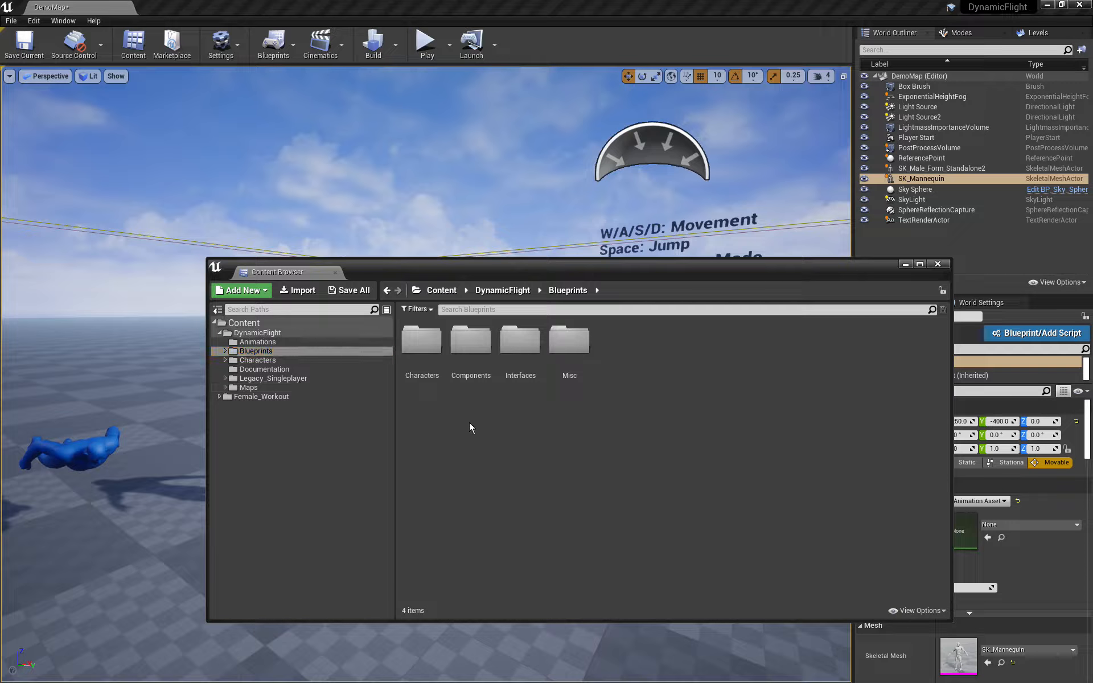
double_click(422, 341)
click(428, 351)
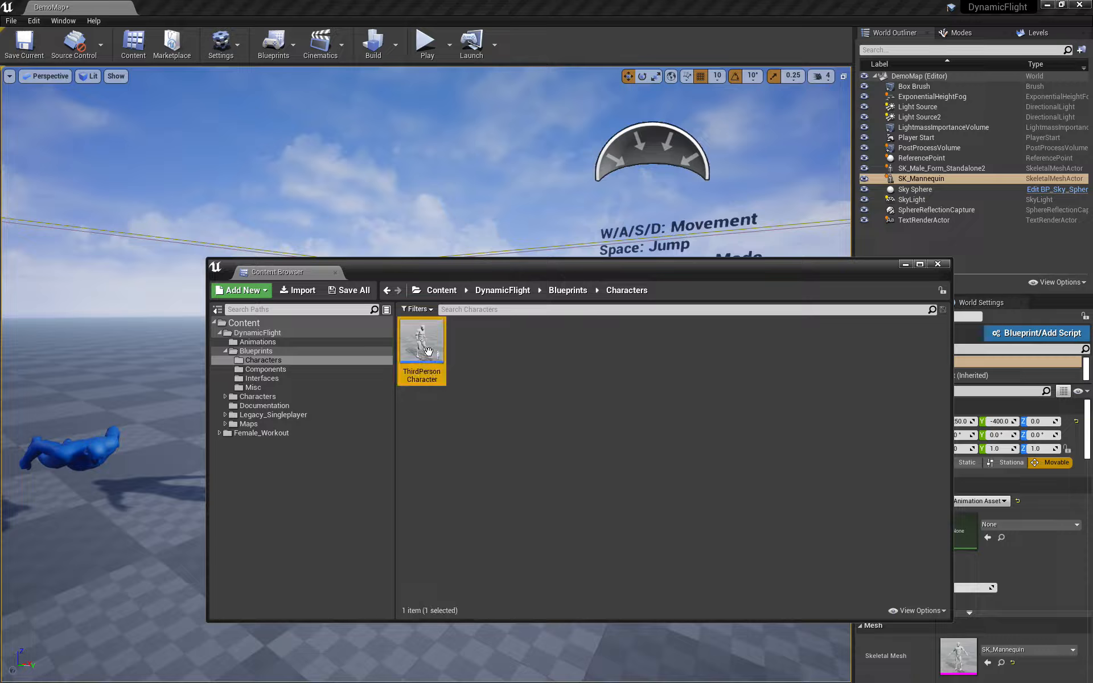
double_click(424, 335)
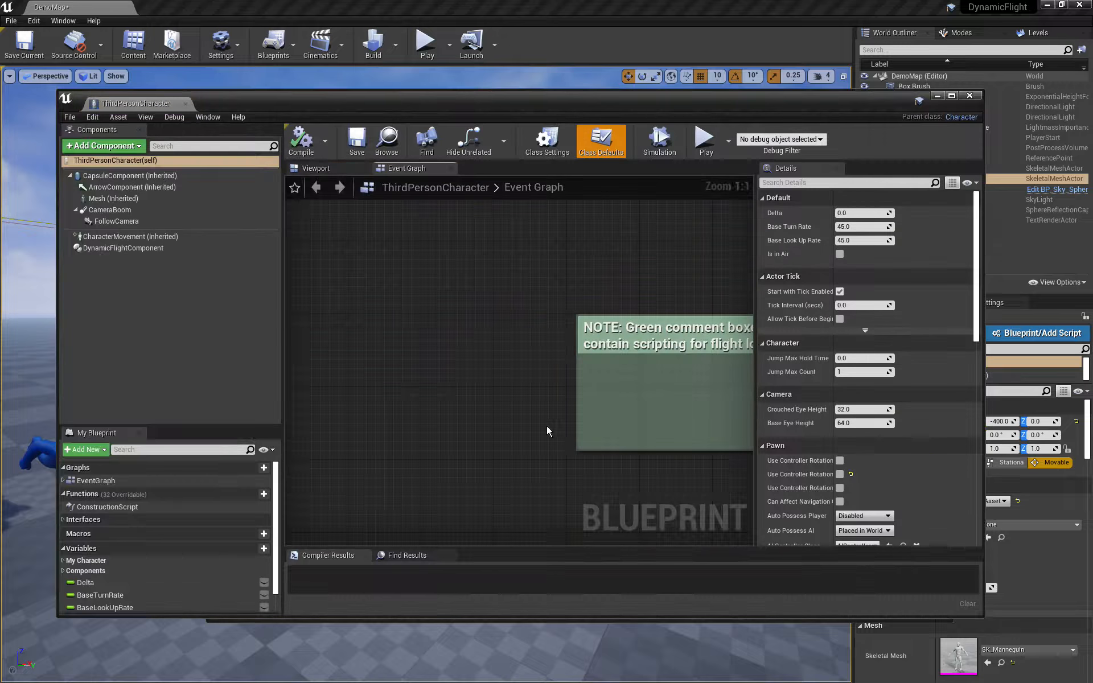
Step: Replace the skeletal mesh of the character's inherited Mesh component with SK_Male_Form_Standalone2 and view the result in the blueprint viewport
click(316, 168)
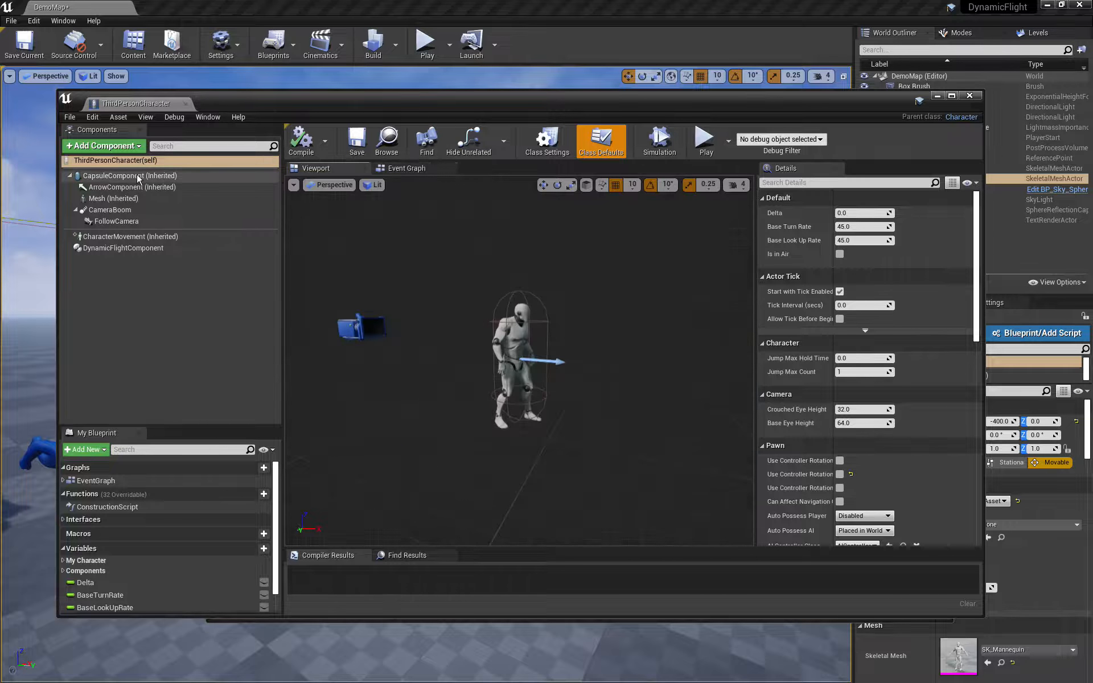
click(113, 199)
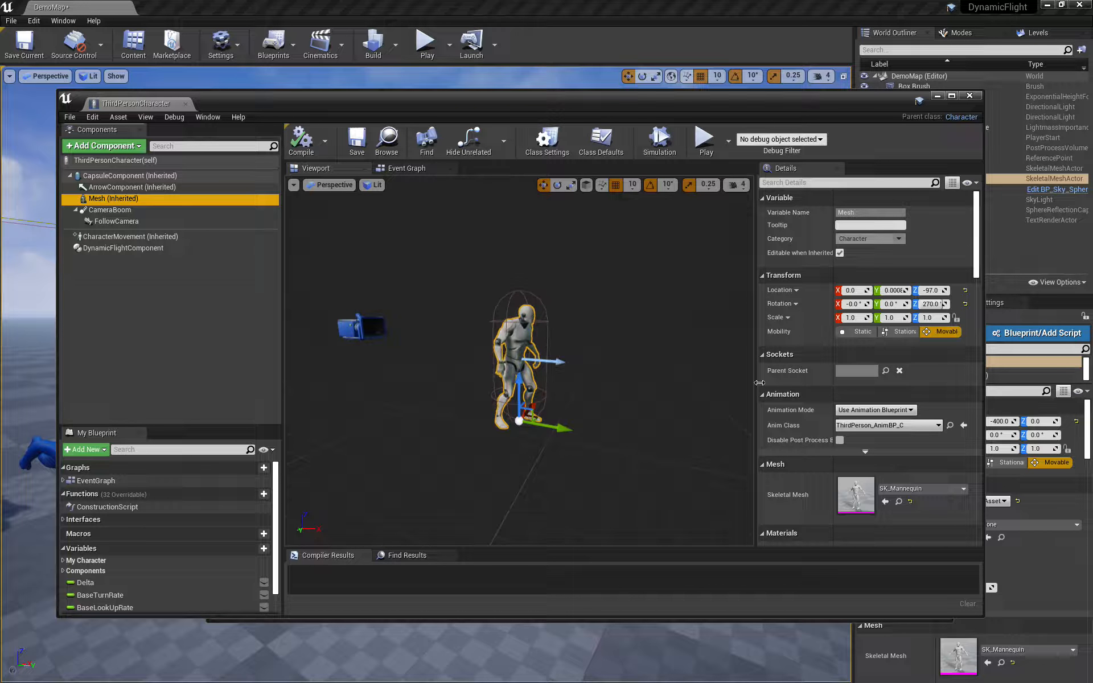
click(937, 488)
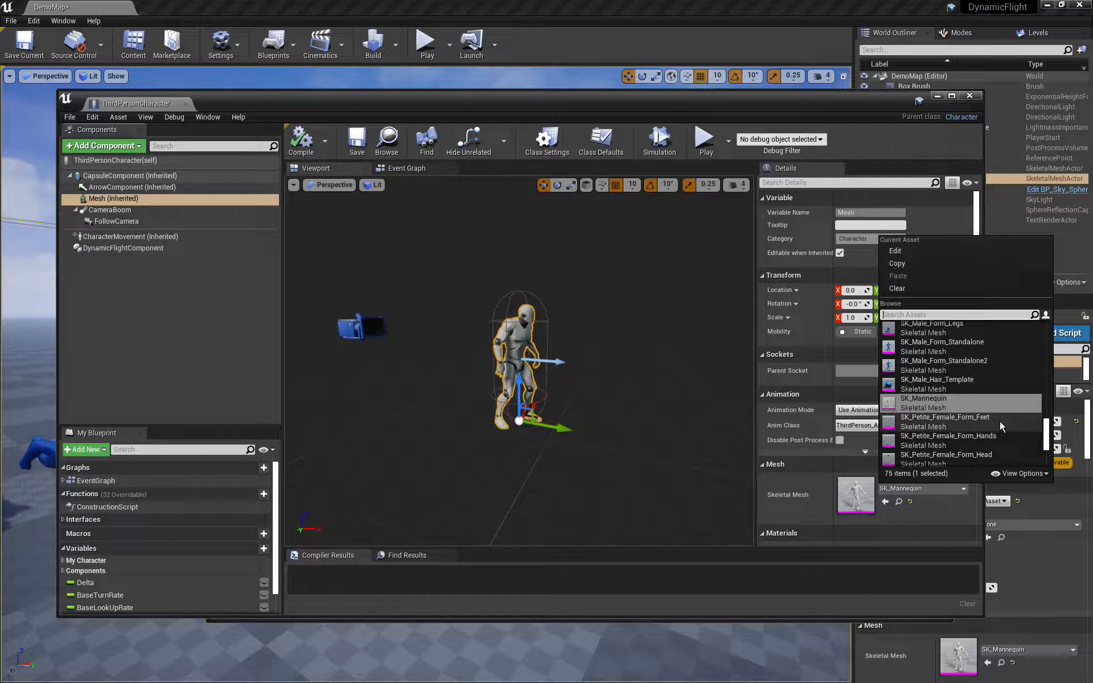
scroll(988, 378, up, 5)
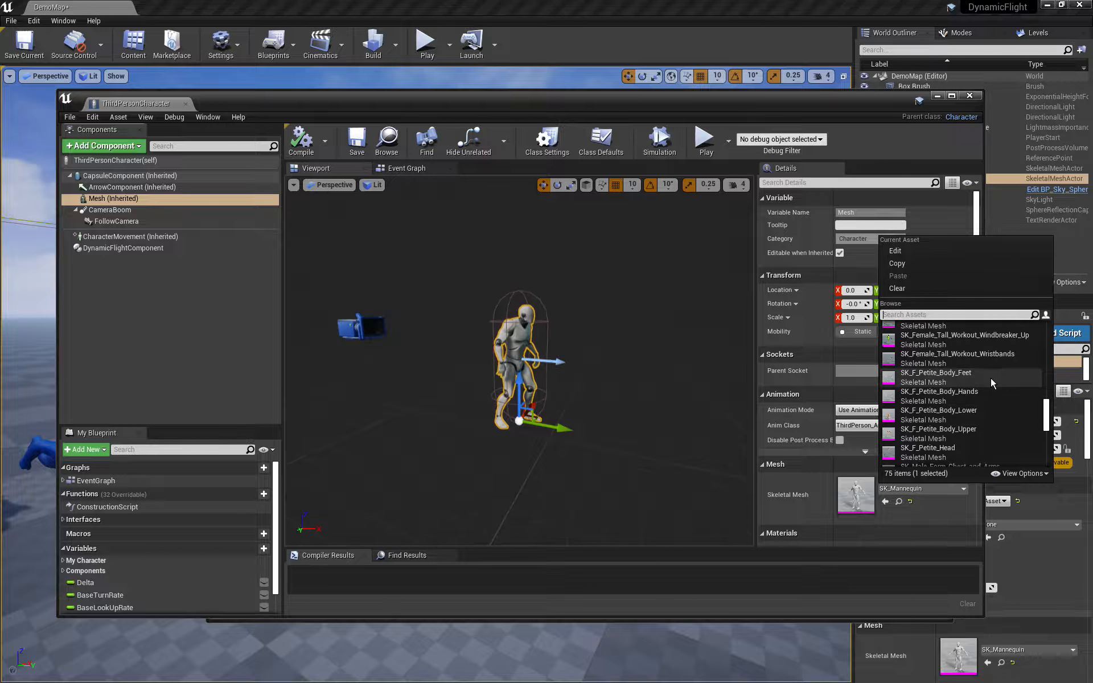
scroll(1002, 381, down, 5)
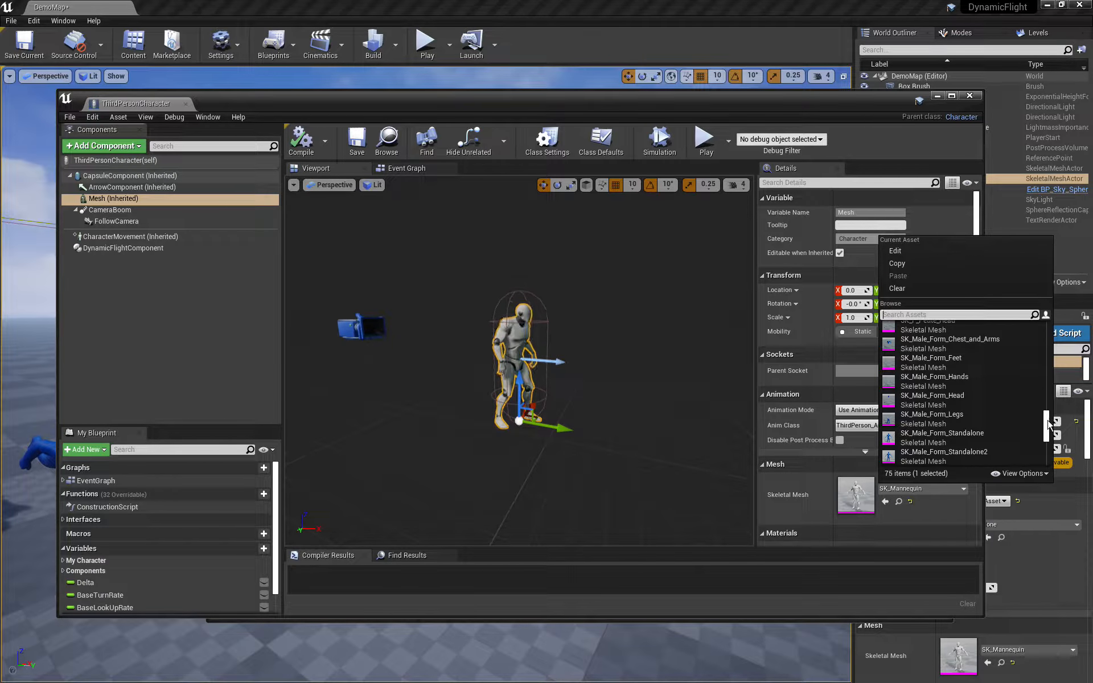
mouse_move(1046, 426)
mouse_down()
mouse_move(1047, 453)
mouse_move(1047, 433)
mouse_up()
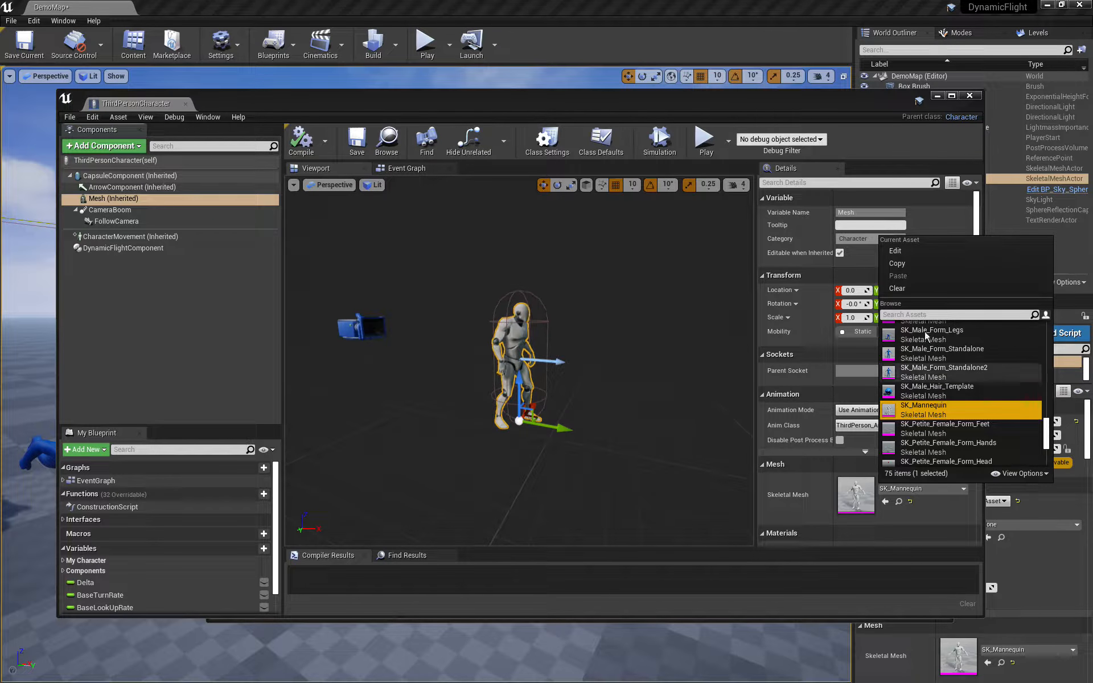
click(926, 371)
drag(655, 370, 658, 291)
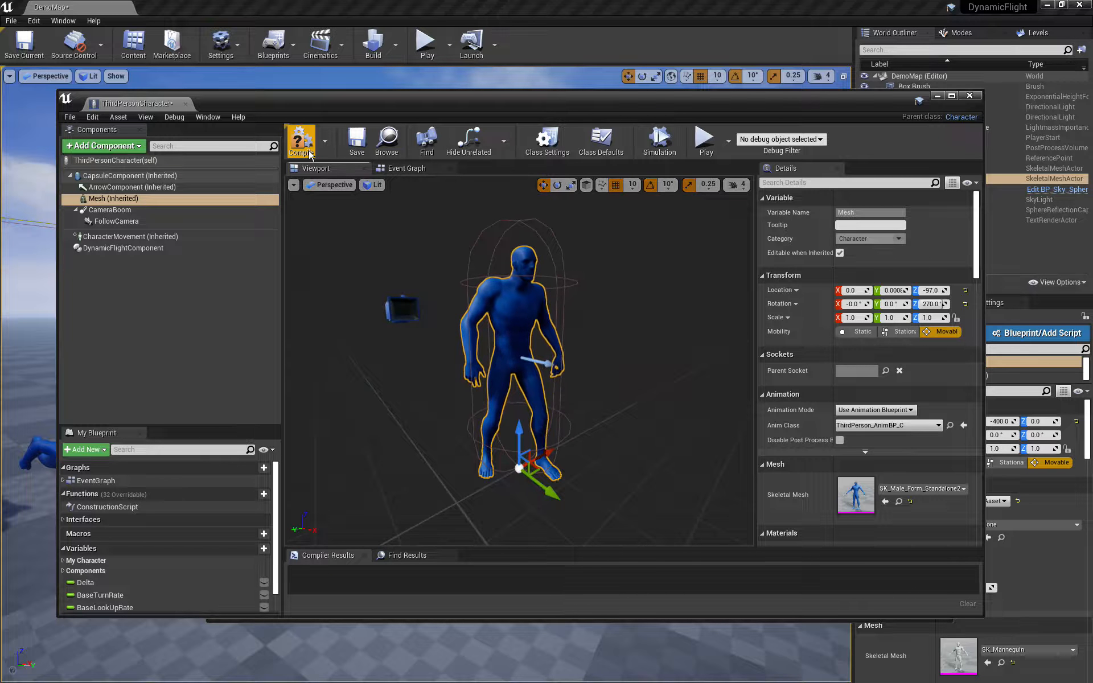
Step: Close the open editor windows and play-test the level, trying the male-form character's running, jumping, hovering and fast flight
click(970, 96)
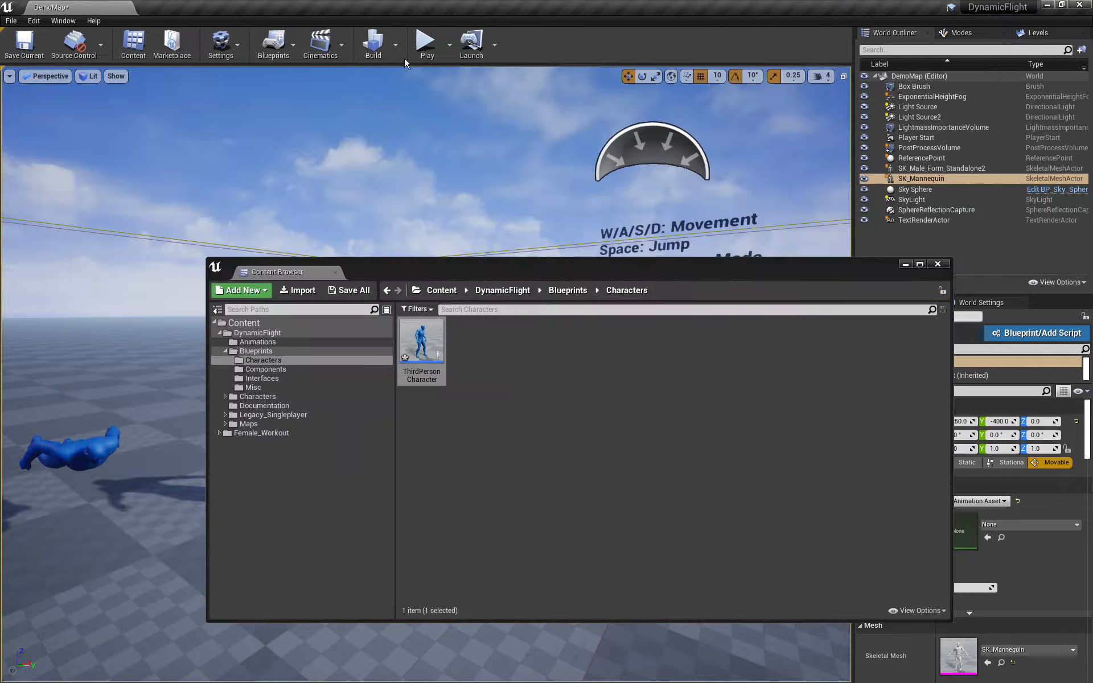
click(936, 265)
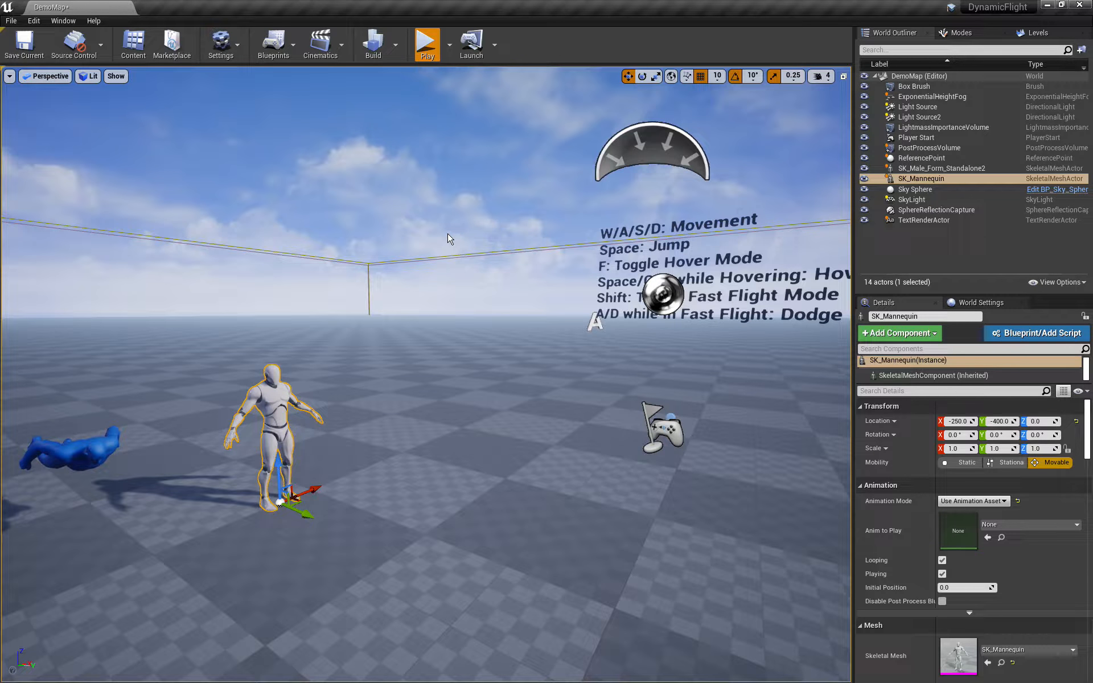
key(alt+p)
key(w)
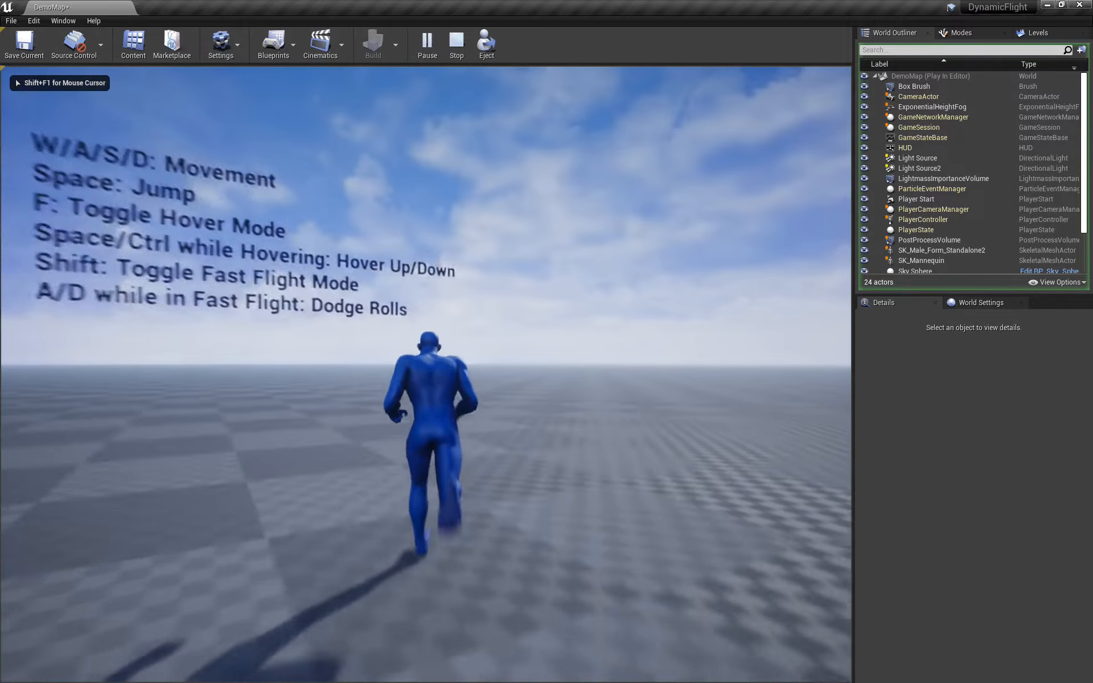
key(s)
key(space)
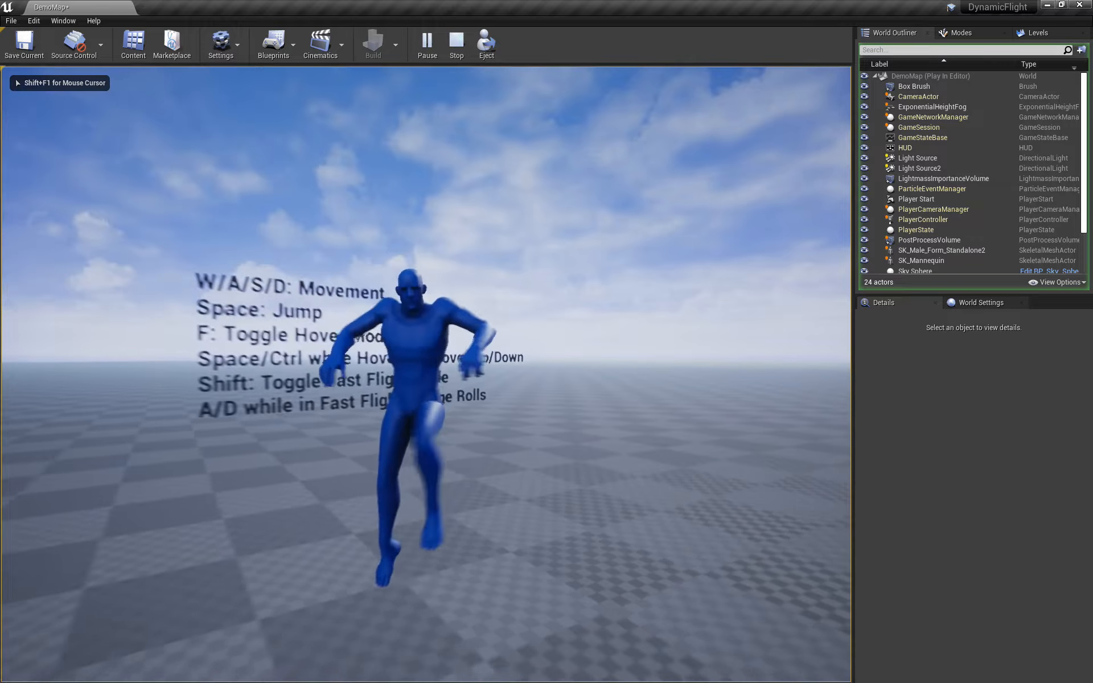
key(f)
key(a)
key(d)
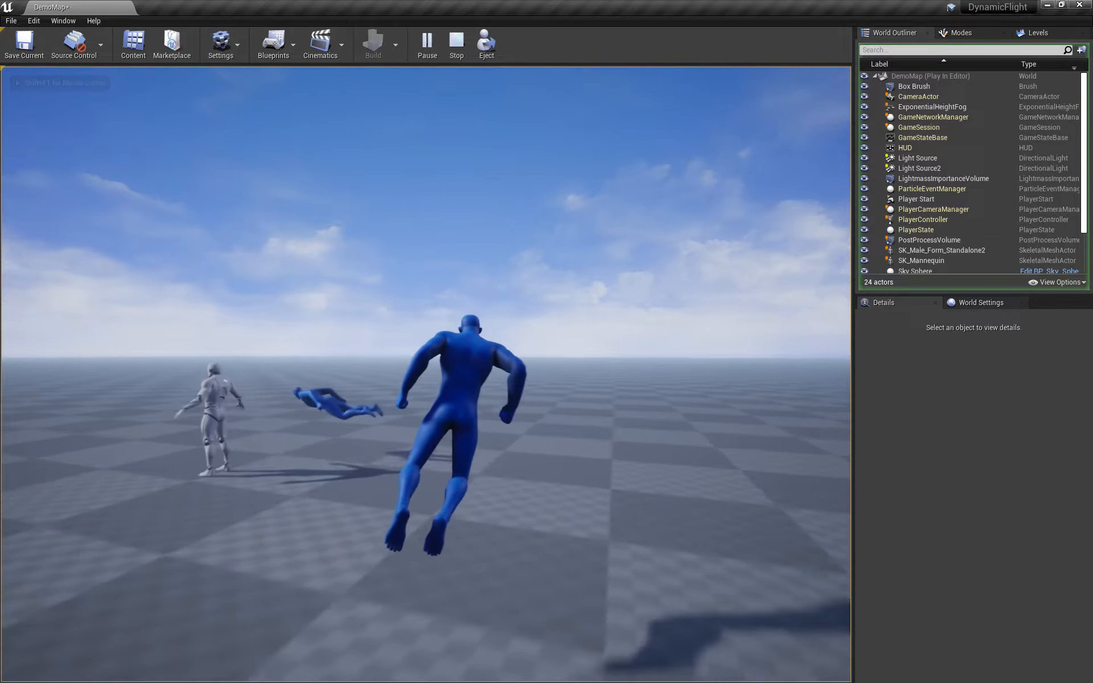
key(w)
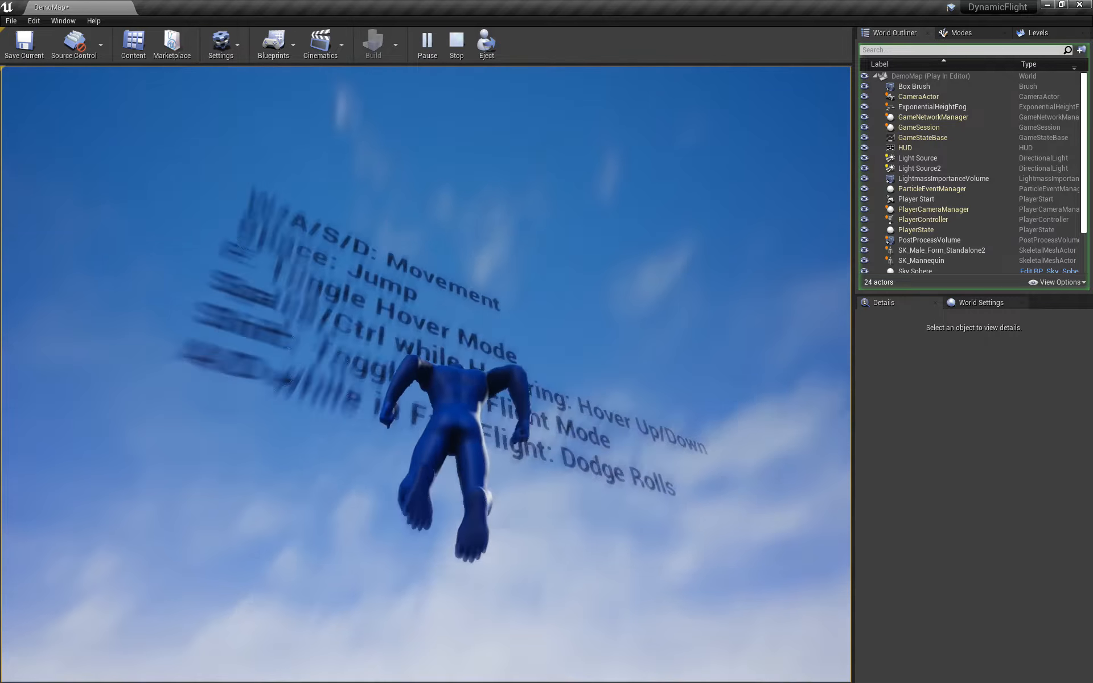
key(shift)
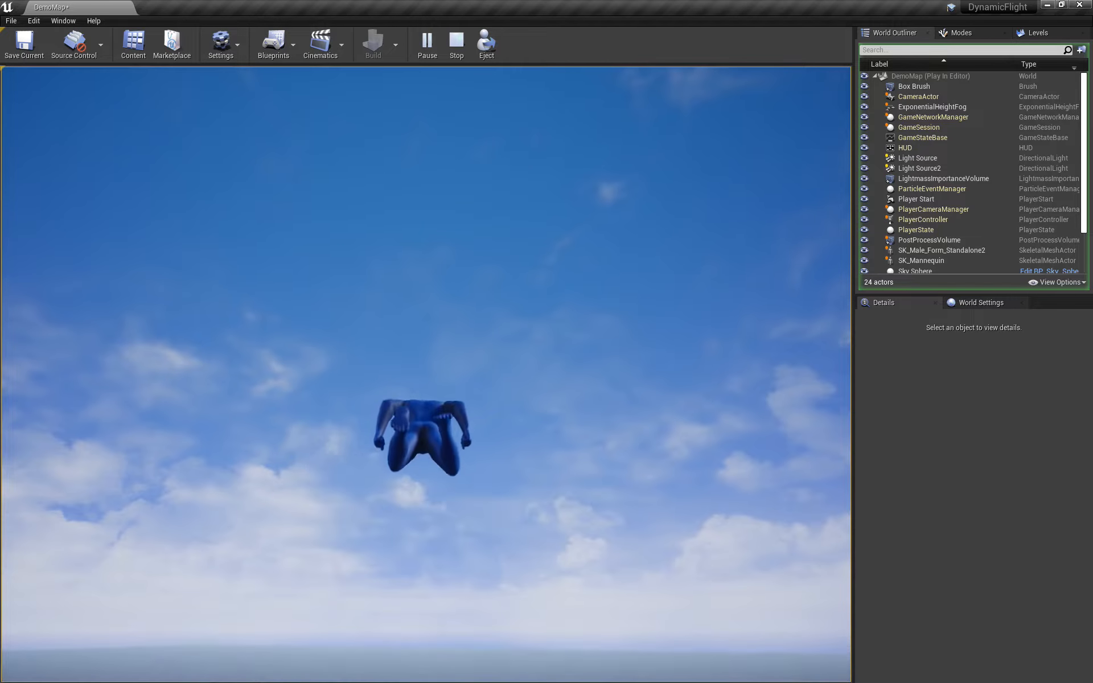
key(Escape)
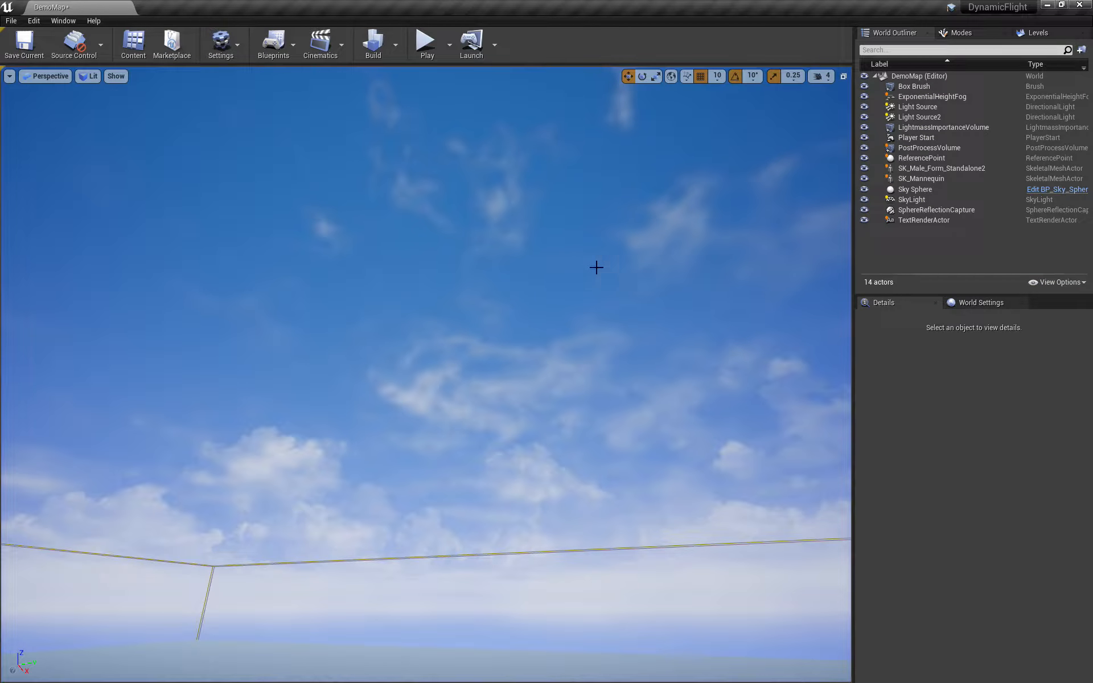
Step: Reopen the ThirdPersonCharacter blueprint, change its Mesh component's skeletal mesh back to SK_Mannequin, and save the blueprint
scroll(542, 381, down, 8)
right_drag(450, 414, 512, 472)
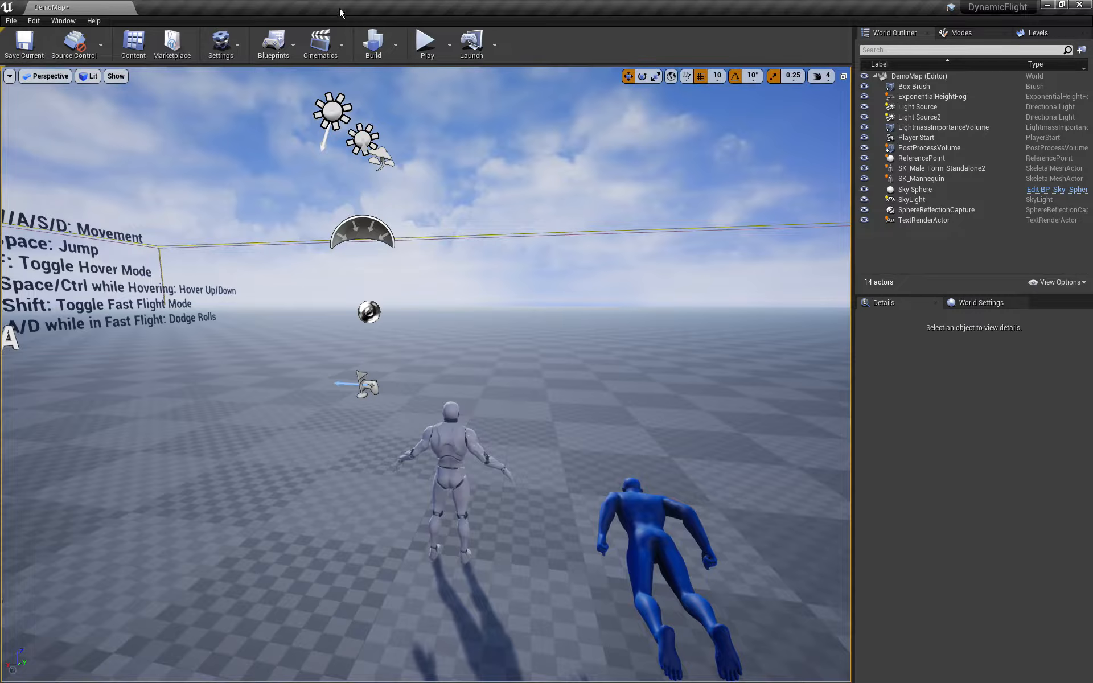
click(132, 41)
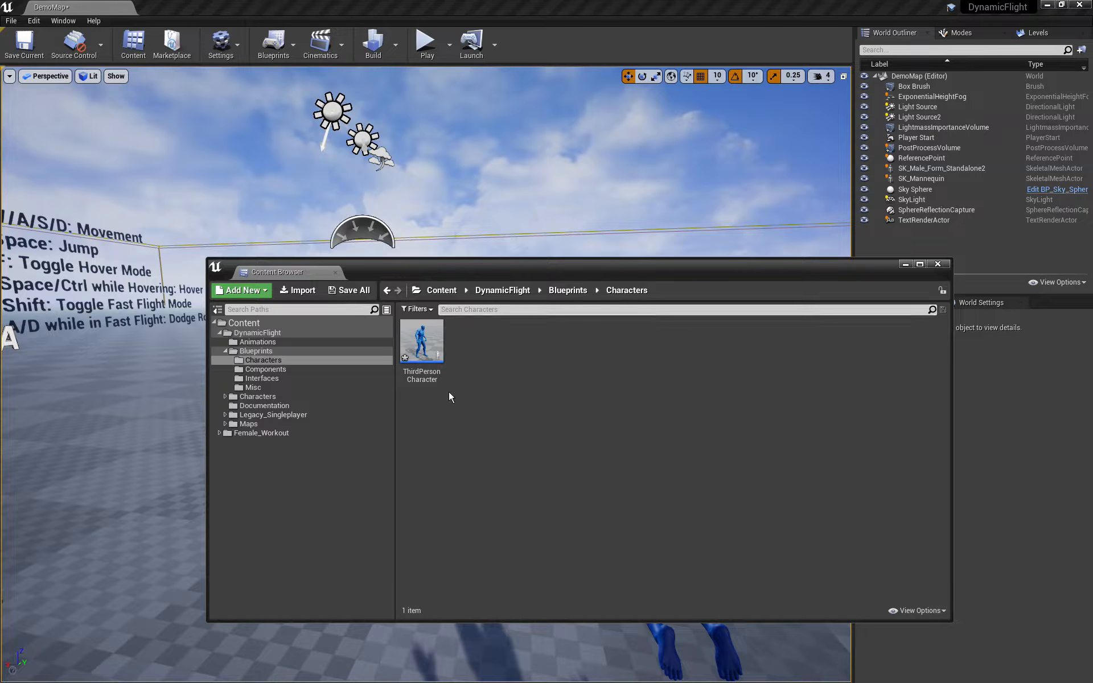
double_click(421, 341)
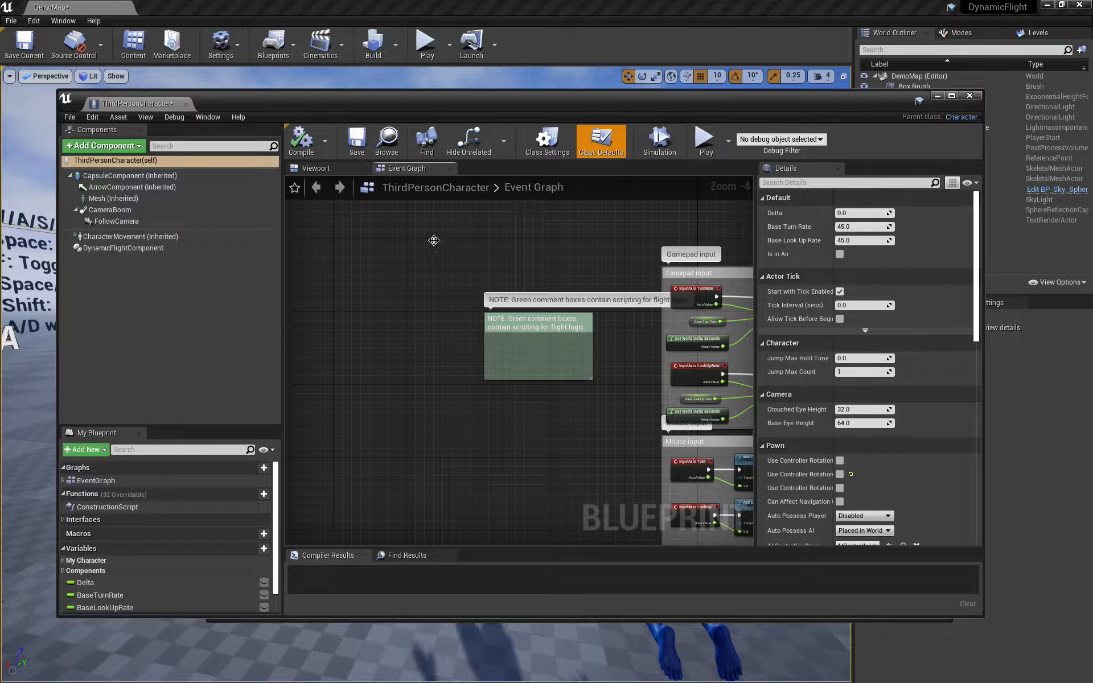
click(114, 198)
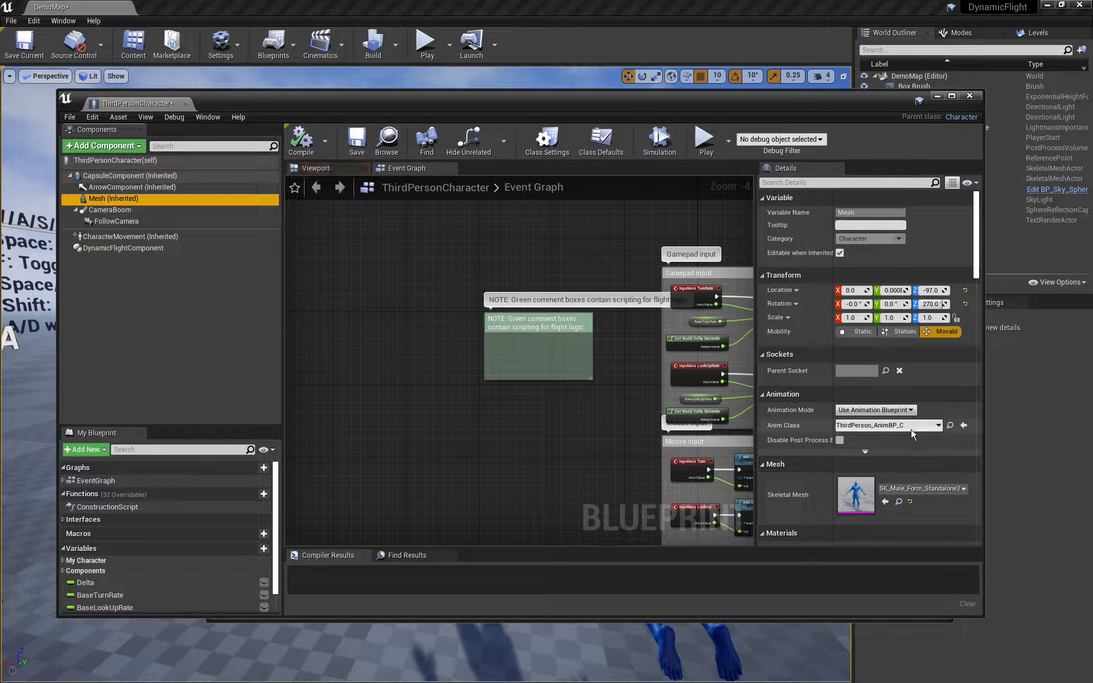
click(915, 488)
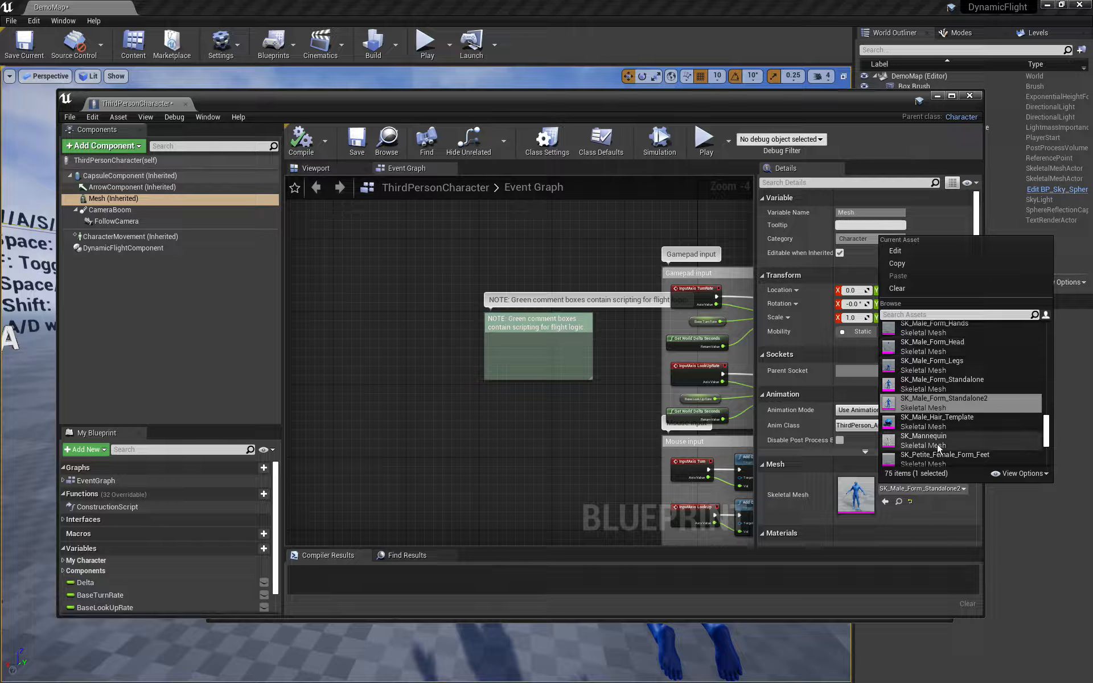
click(917, 442)
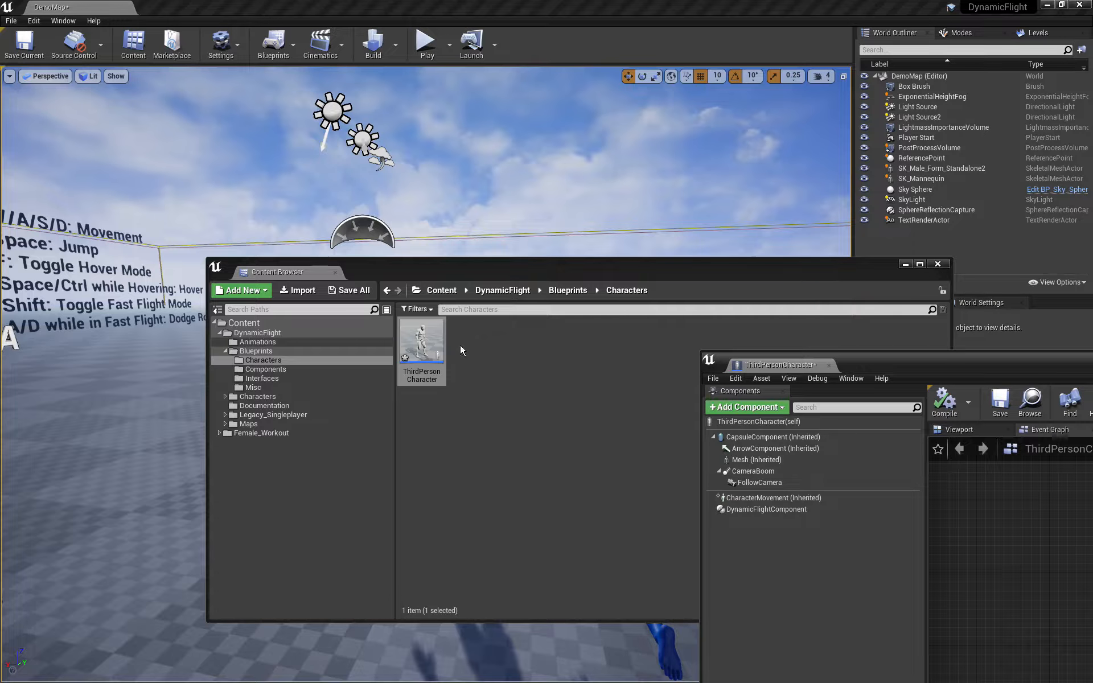
key(ctrl+s)
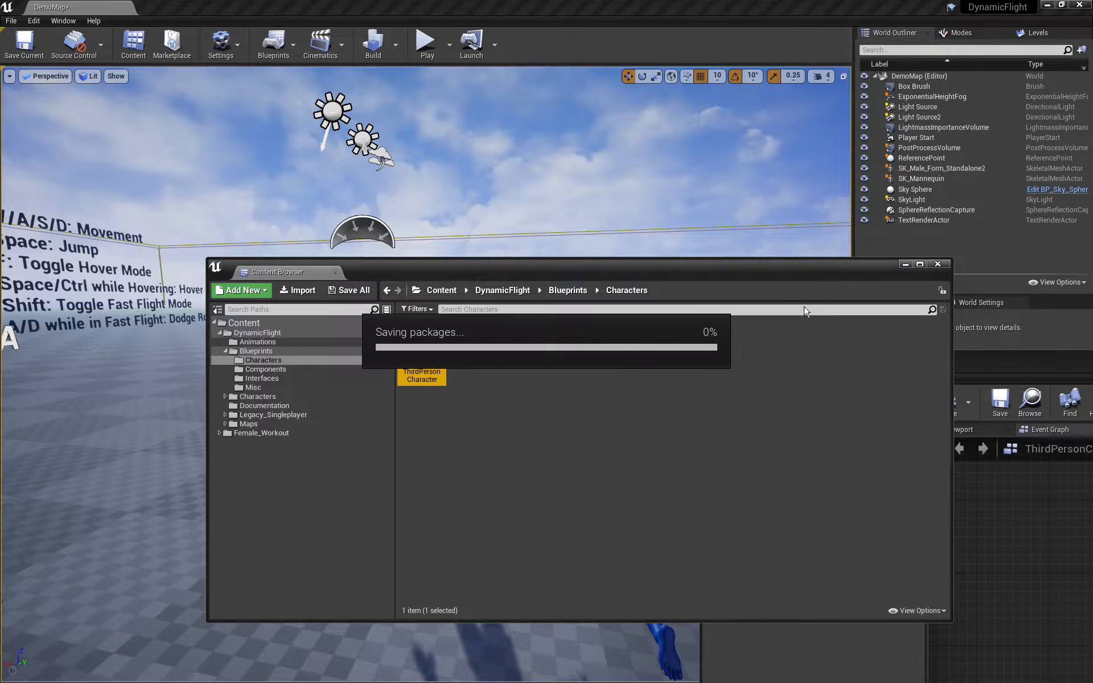
click(937, 264)
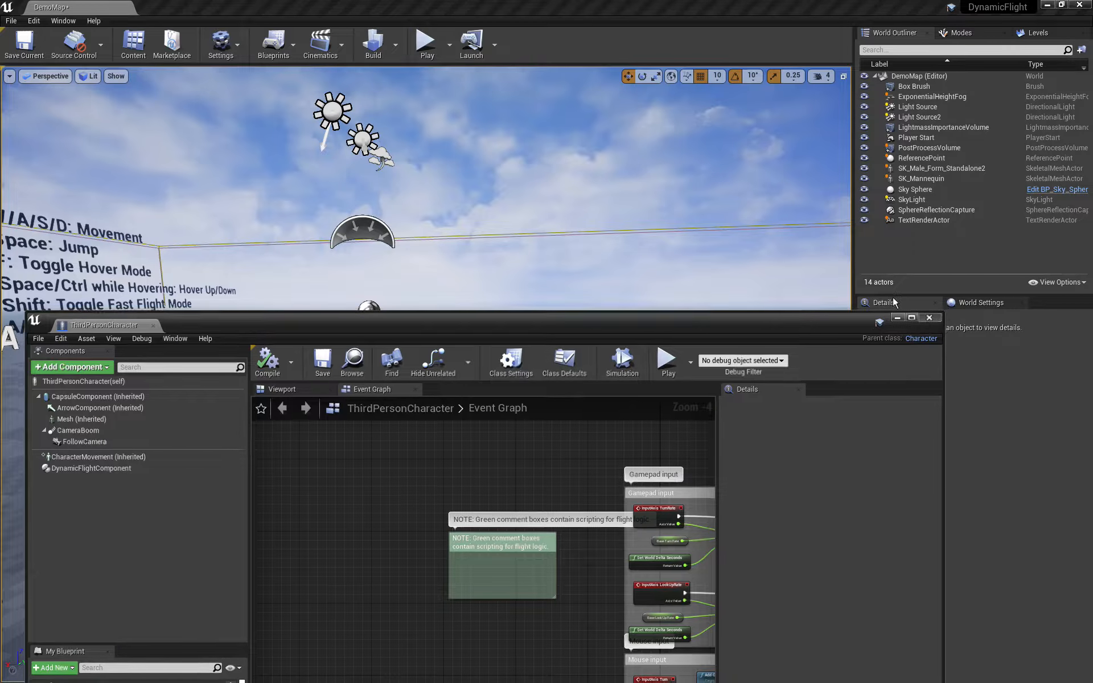
Step: Play-test the level briefly with the mannequin-based character, then stop the session
click(427, 42)
key(space)
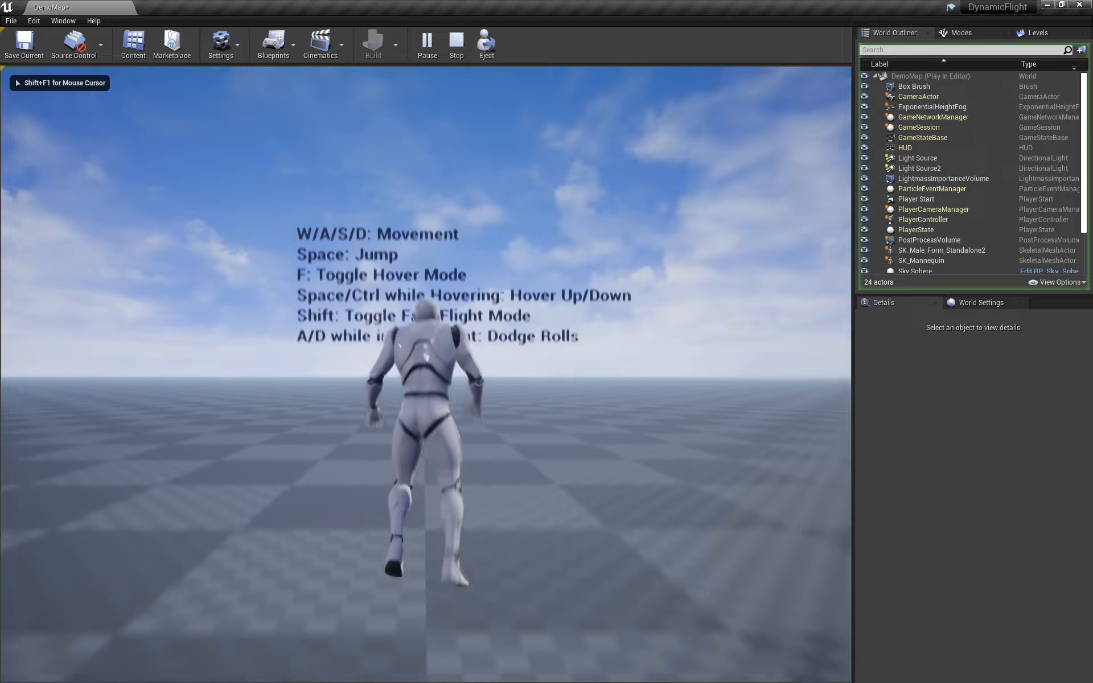
key(shift)
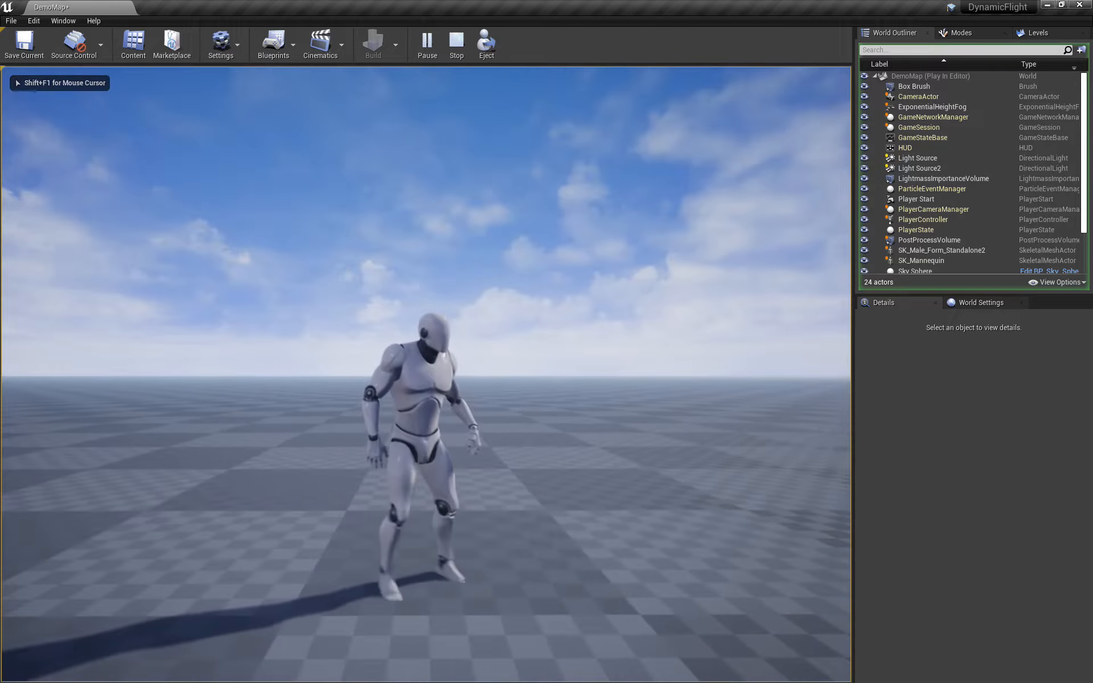
key(Escape)
Step: Place a ThirdPersonCharacter blueprint instance on the floor next to the Player Start and close the Content Browser
click(134, 43)
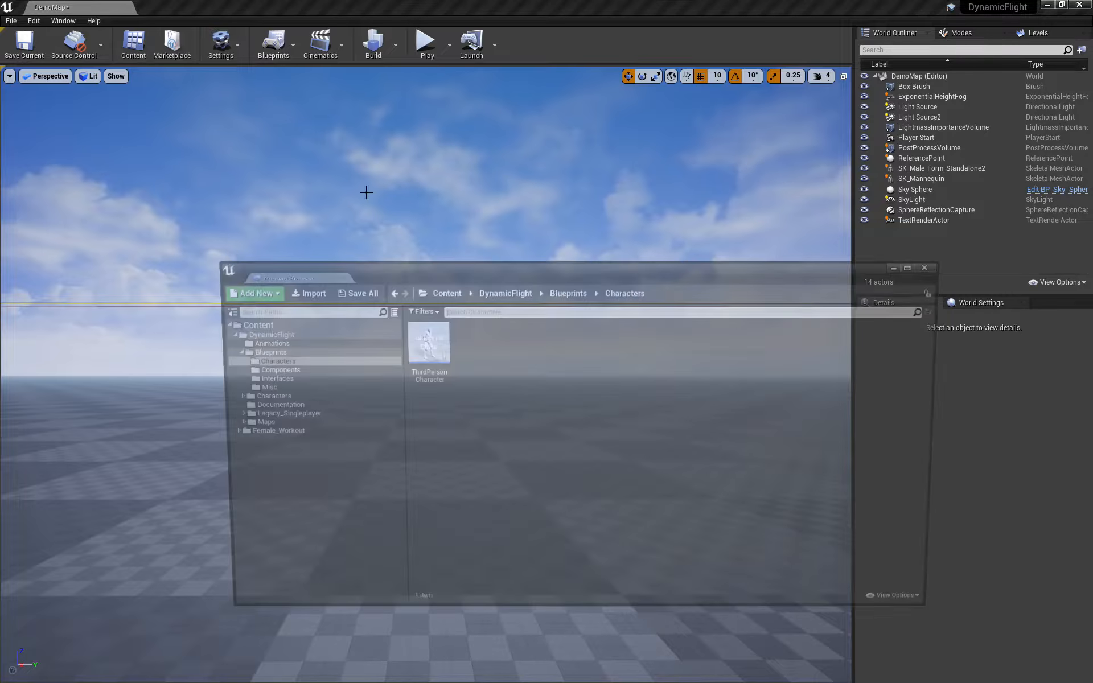
scroll(507, 303, down, 10)
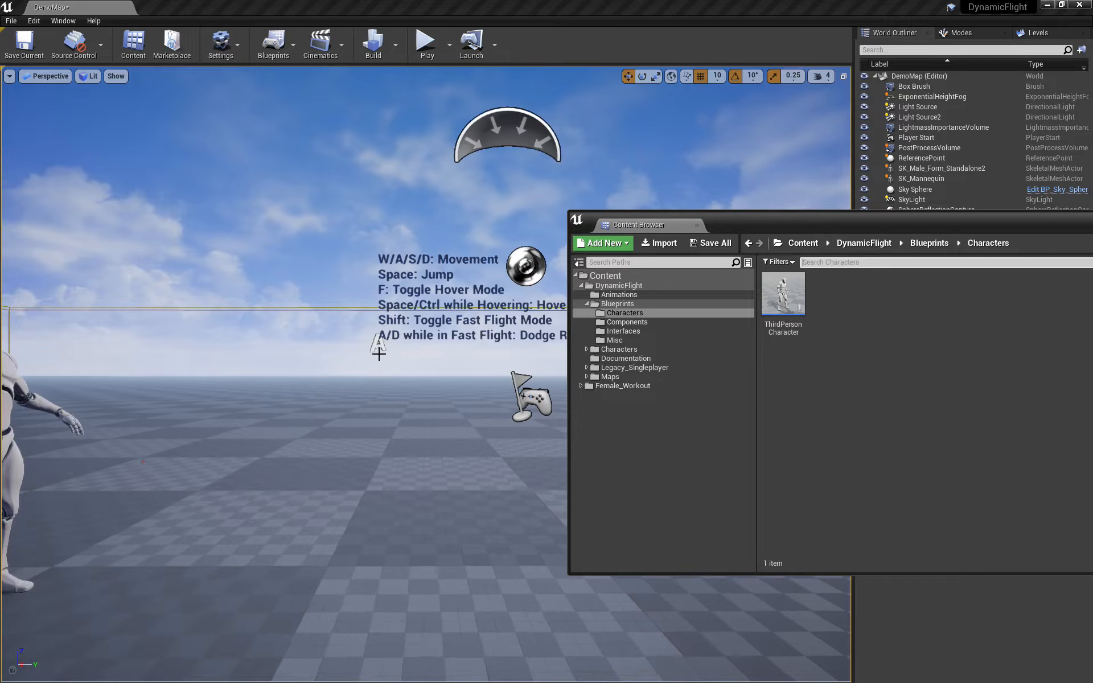
click(474, 386)
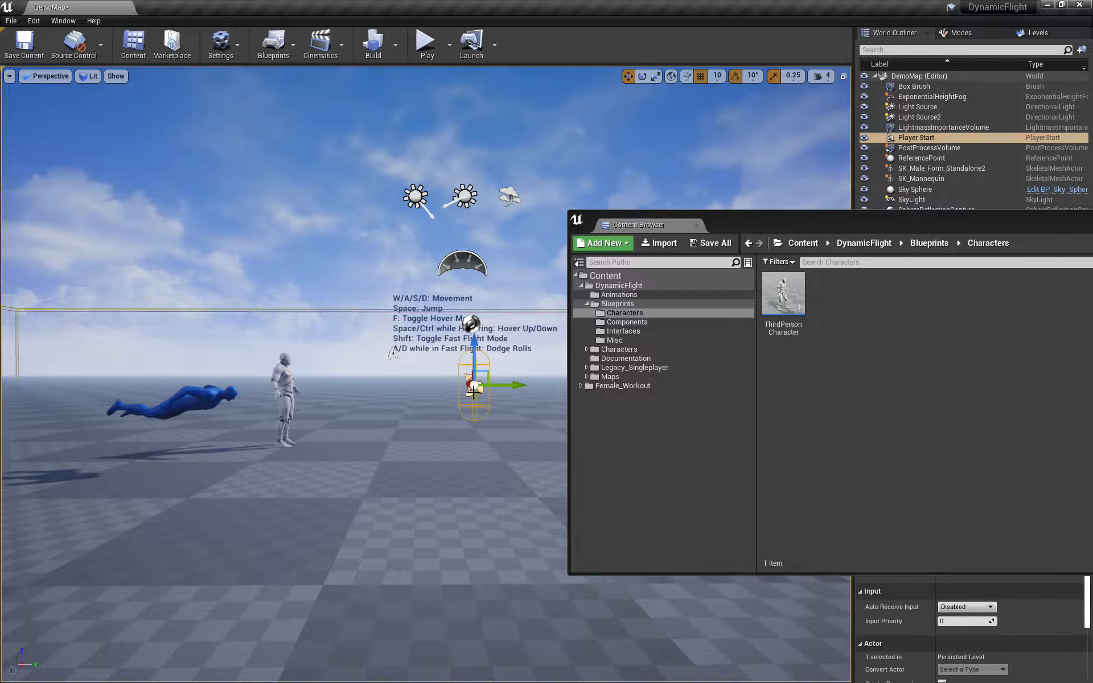
key(f)
drag(785, 292, 476, 446)
alt+drag(476, 341, 277, 328)
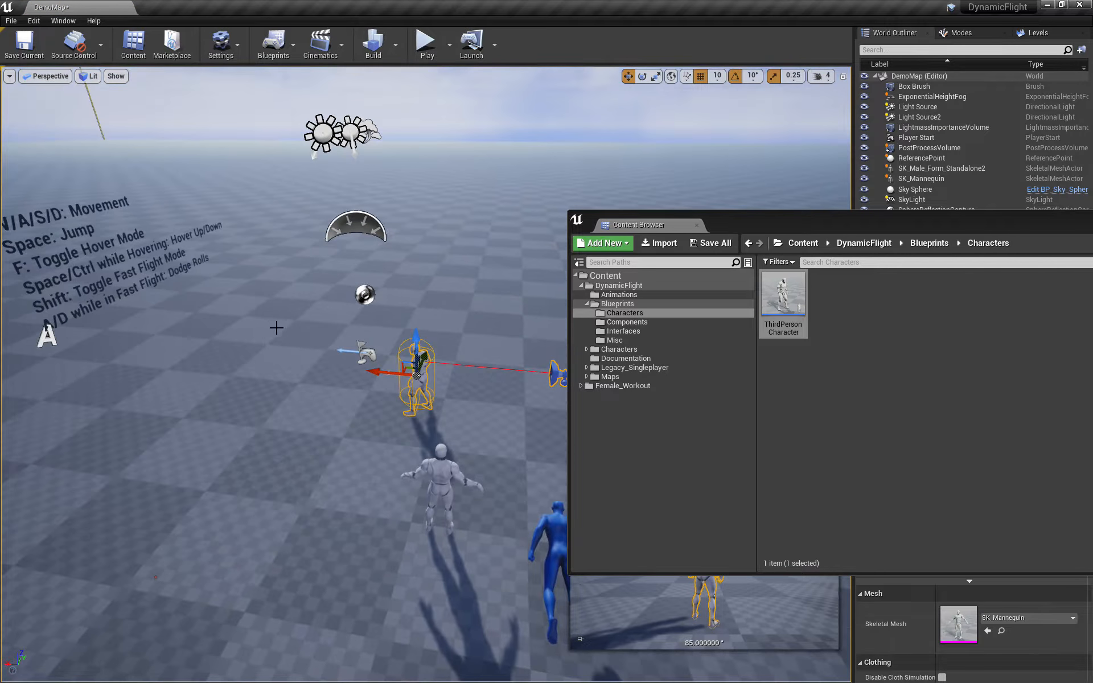
drag(786, 230, 426, 297)
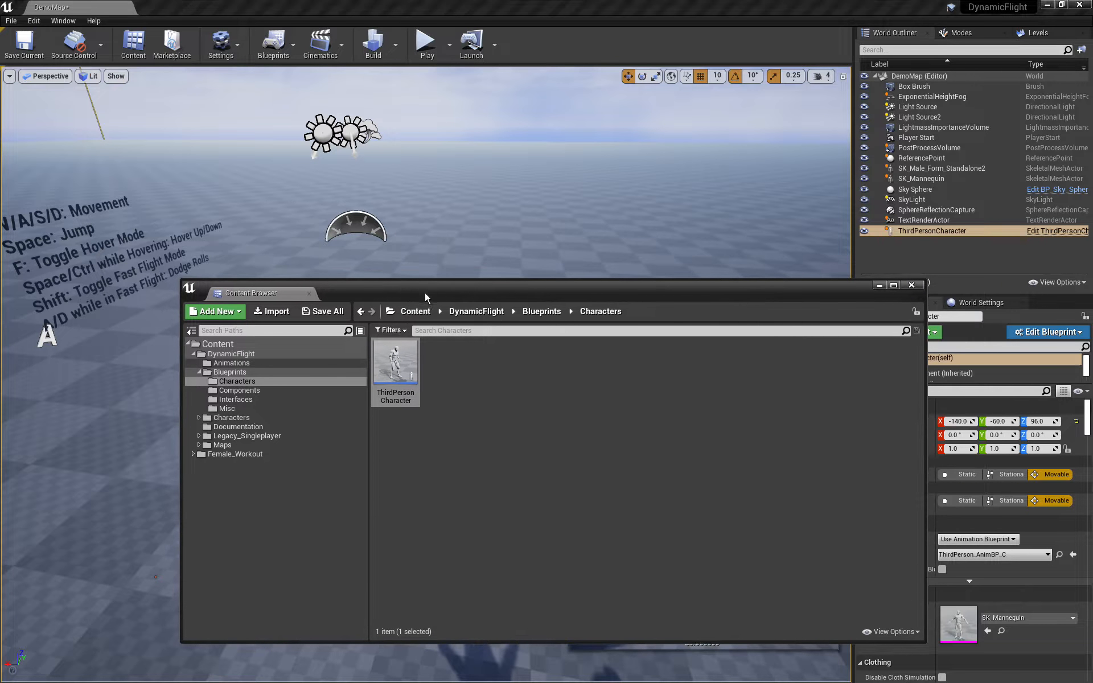
click(919, 285)
Step: Delete the Player Start actor from the level
alt+drag(529, 309, 427, 310)
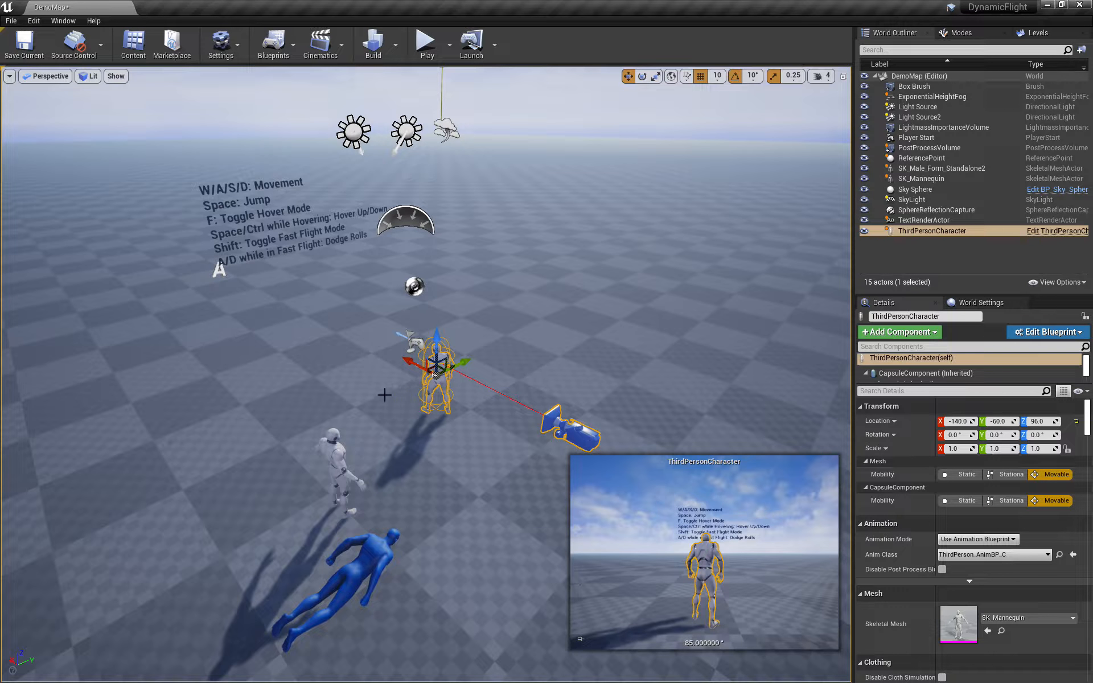
click(415, 340)
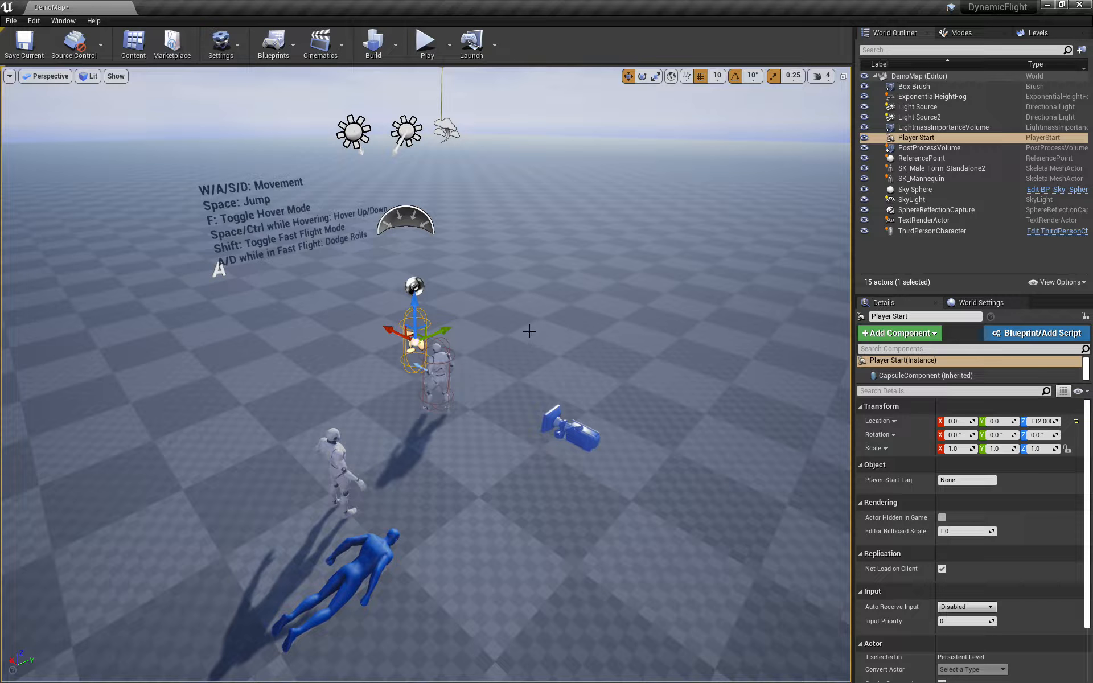
key(Delete)
Step: Filter the placed ThirdPersonCharacter's properties by "pawn" and set Auto Possess Player to Player 0
click(438, 370)
scroll(1015, 535, down, 8)
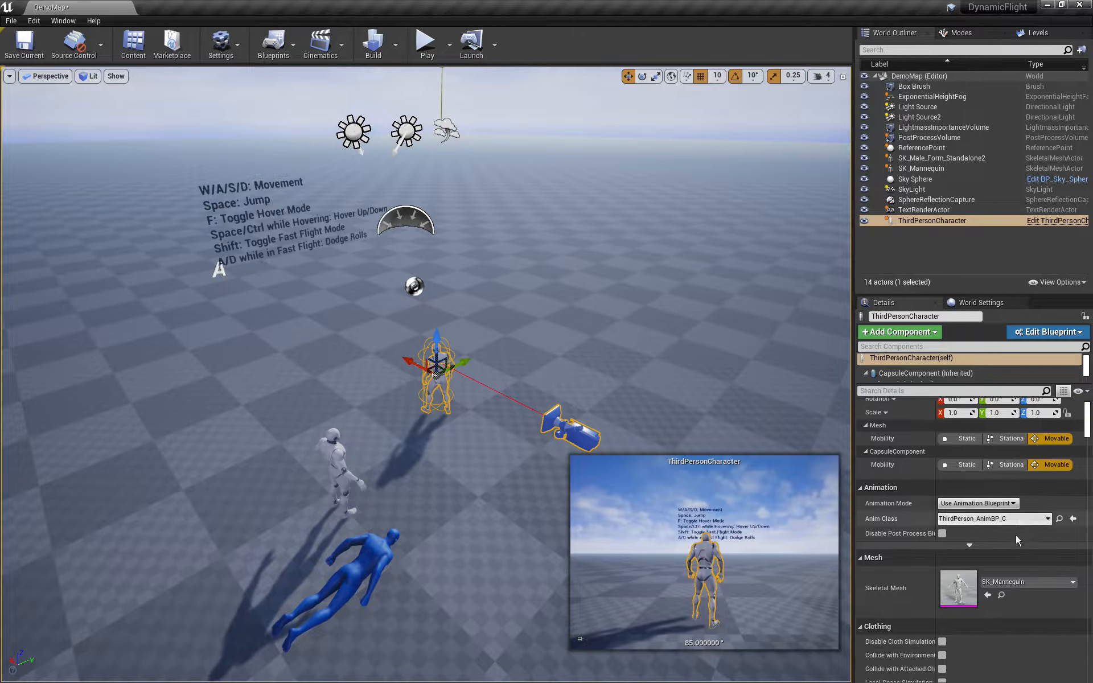
click(905, 391)
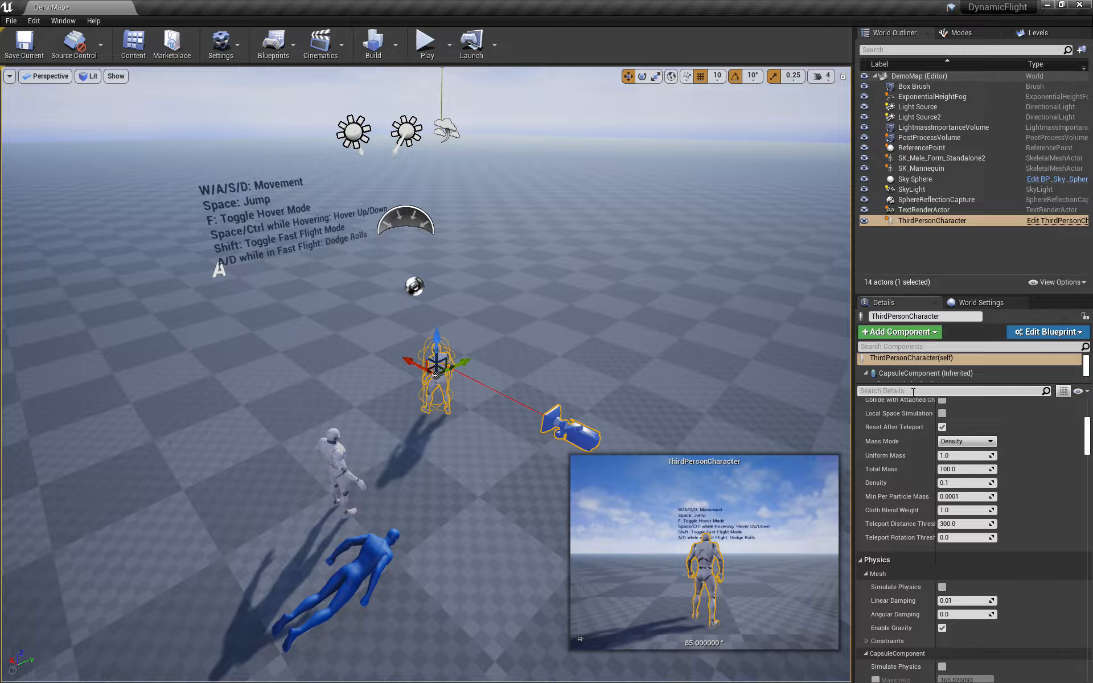
text(pawn)
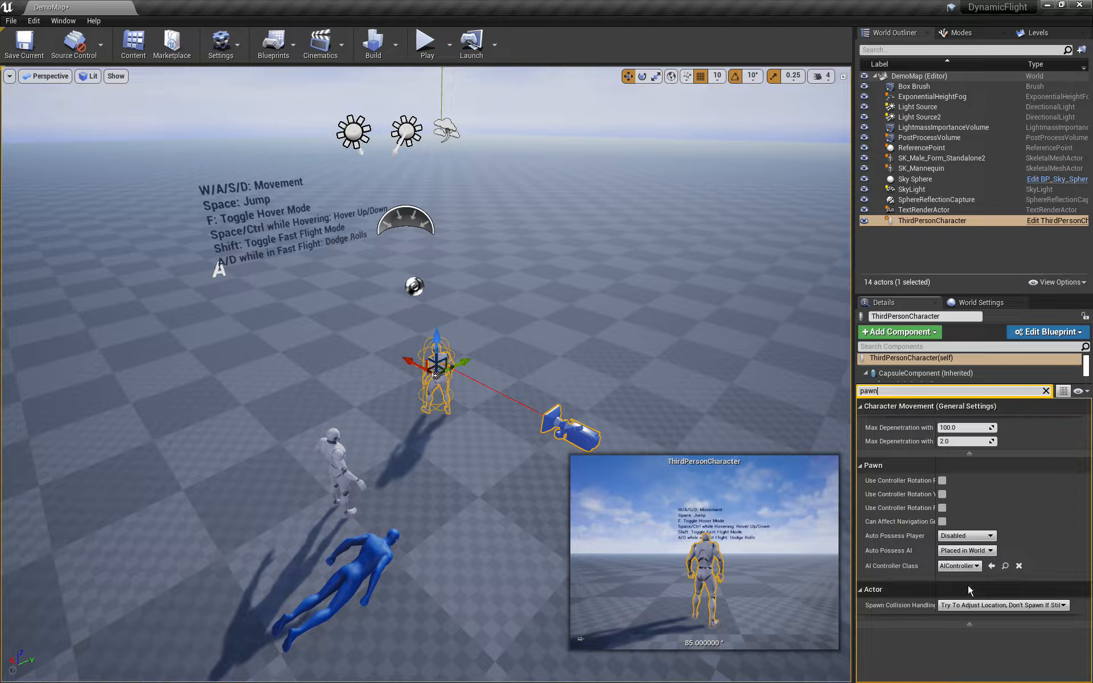
click(953, 538)
click(950, 553)
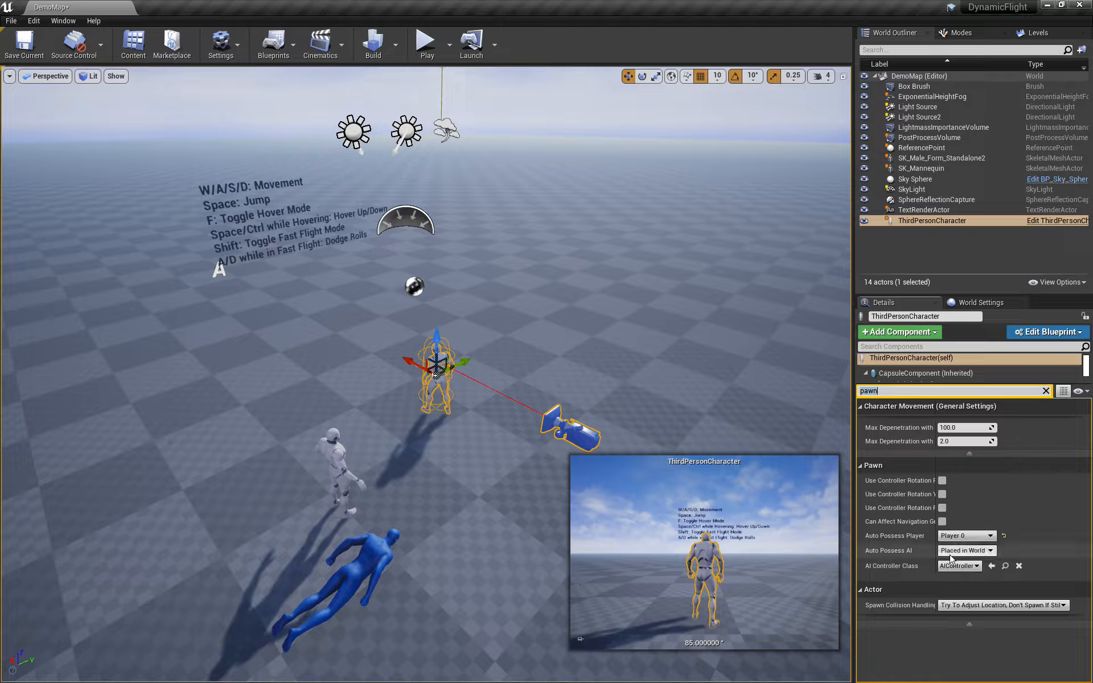
Step: Play-test the level using the placed character, trying its running, jumping, hovering and fast flight, then stop the session
click(426, 44)
click(473, 165)
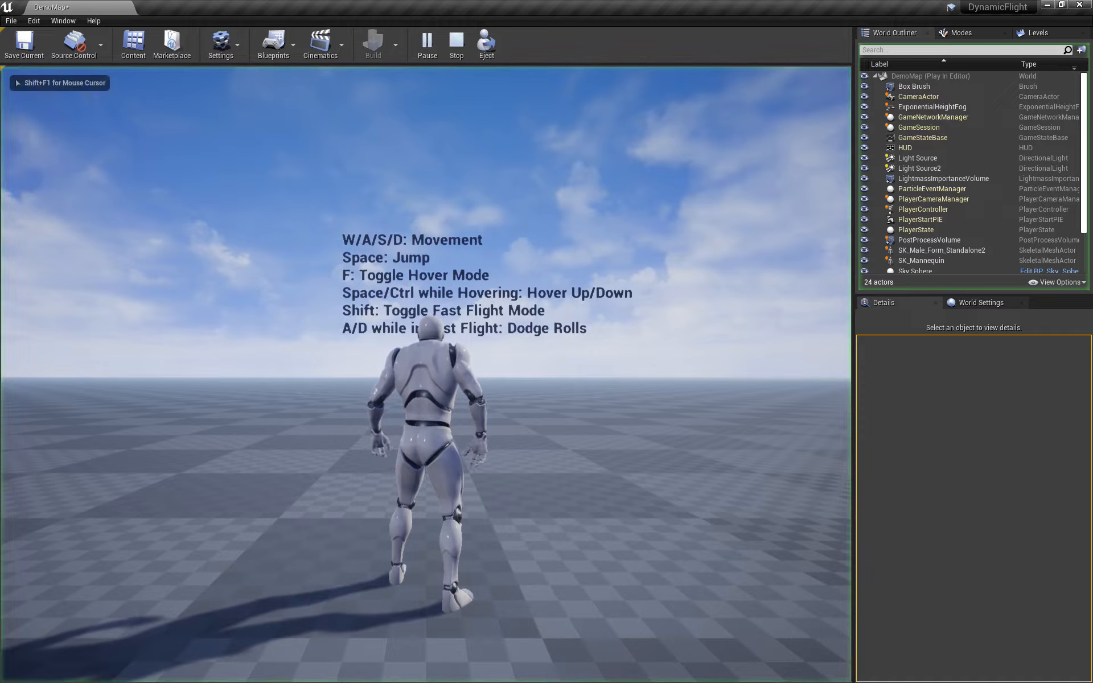
key(w)
key(space)
key(f)
key(shift)
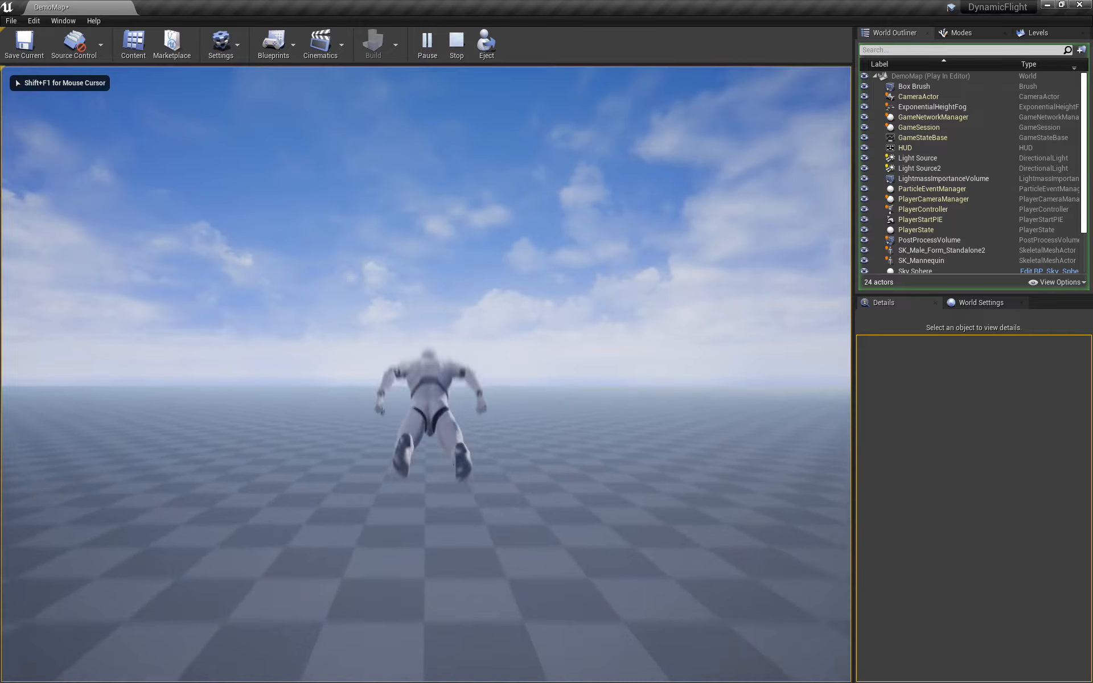
key(Escape)
Step: Select the placed ThirdPersonCharacter, frame it in the view, and clear the "pawn" property filter to show all its settings
scroll(509, 458, down, 10)
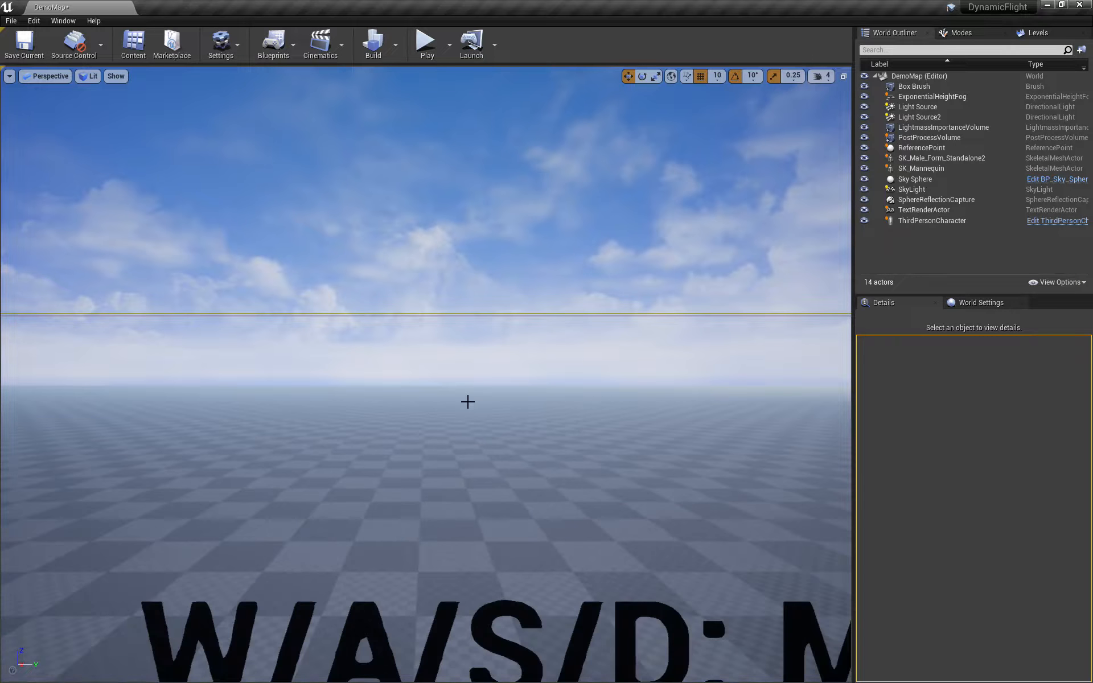
click(452, 462)
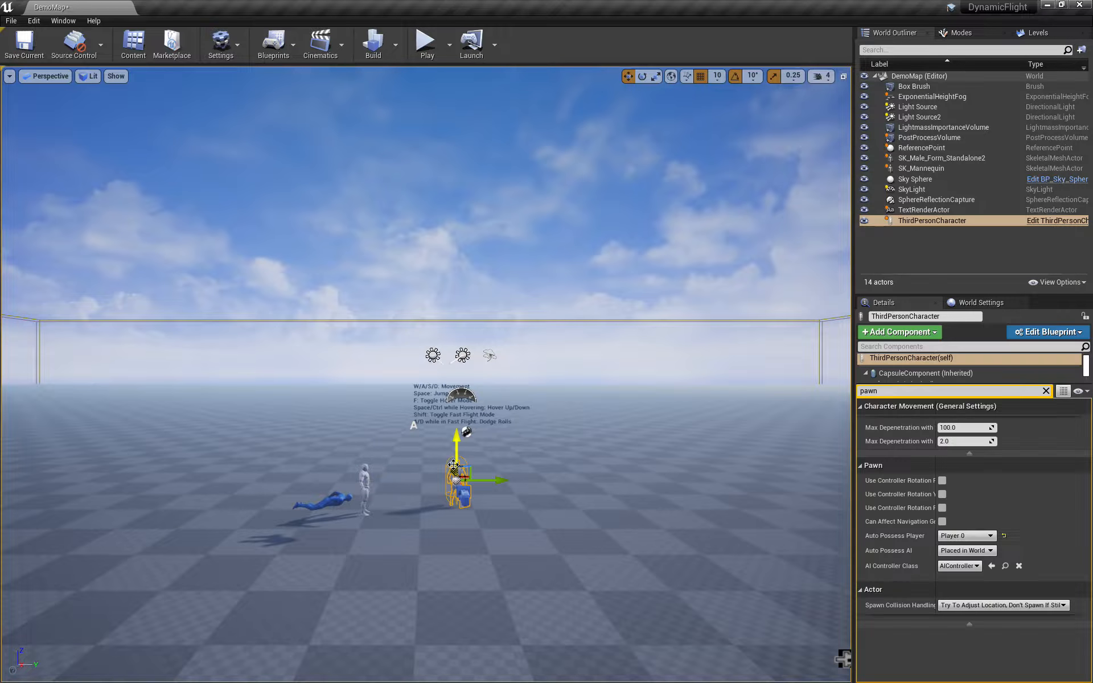
key(f)
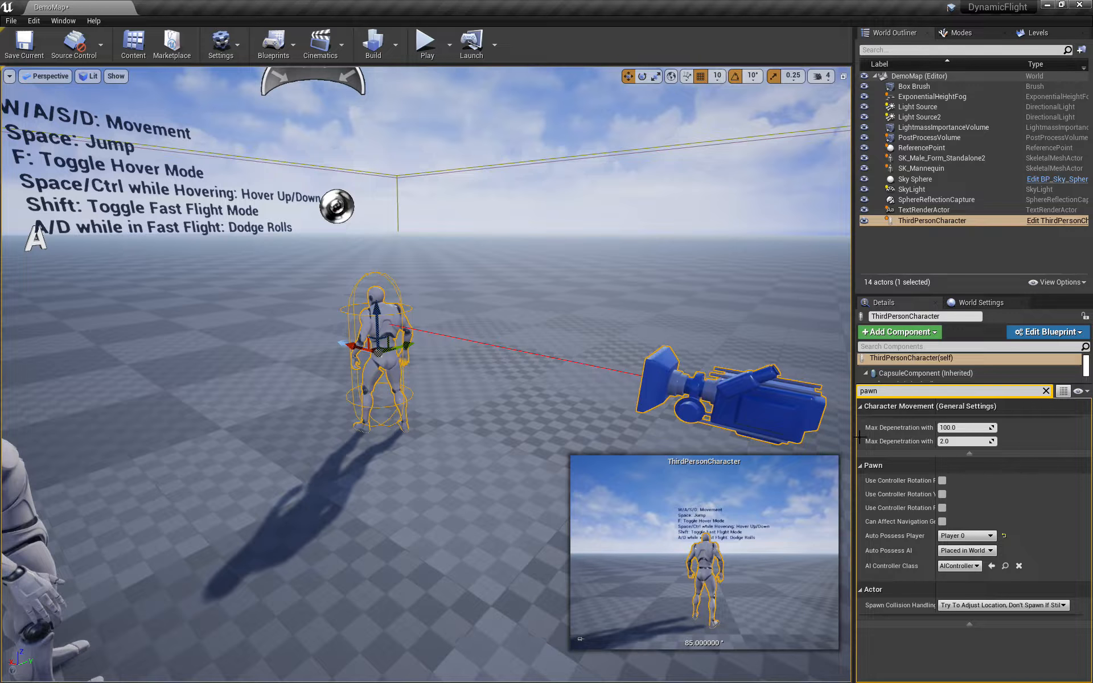
click(1046, 391)
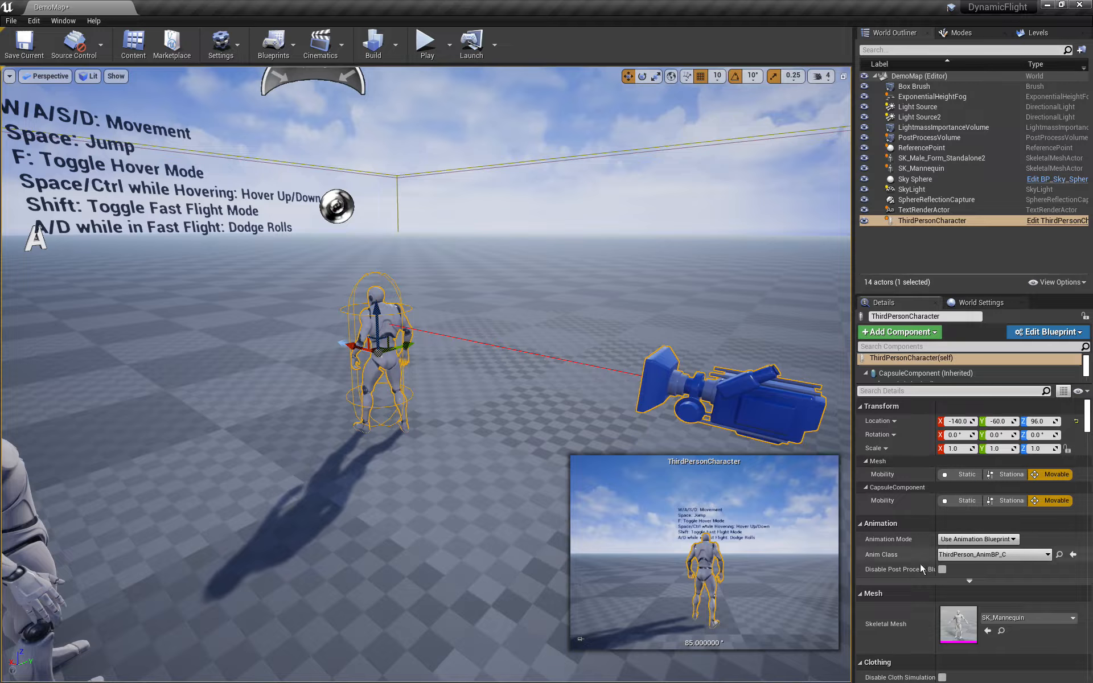
Step: Set the placed ThirdPersonCharacter's skeletal mesh to SK_Male_Form_Standalone2
scroll(921, 565, down, 3)
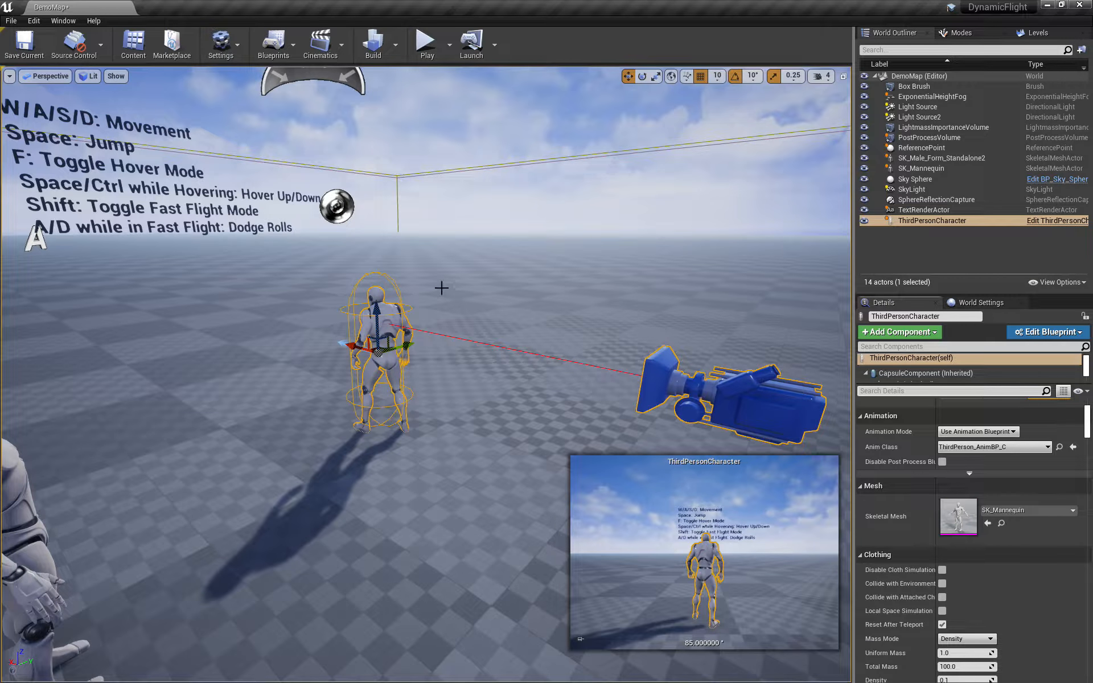
click(993, 510)
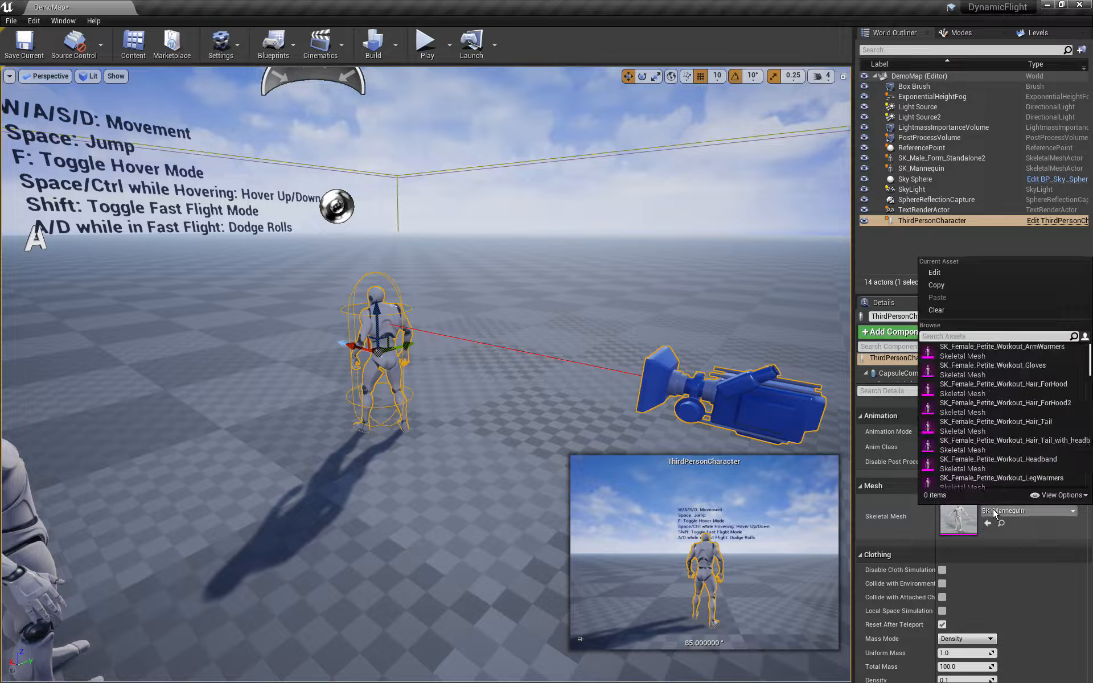
click(1003, 384)
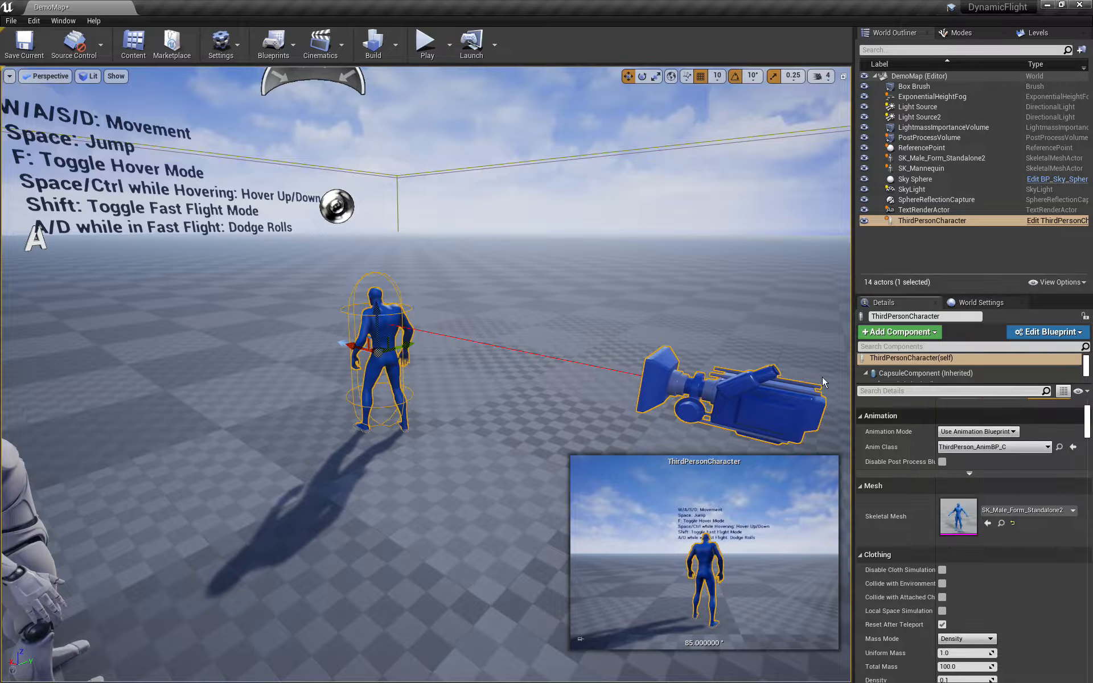
Step: Play-test the level with the male form mesh, trying its jumping, hovering and fast flight, and stop the session
click(427, 42)
key(a)
key(space)
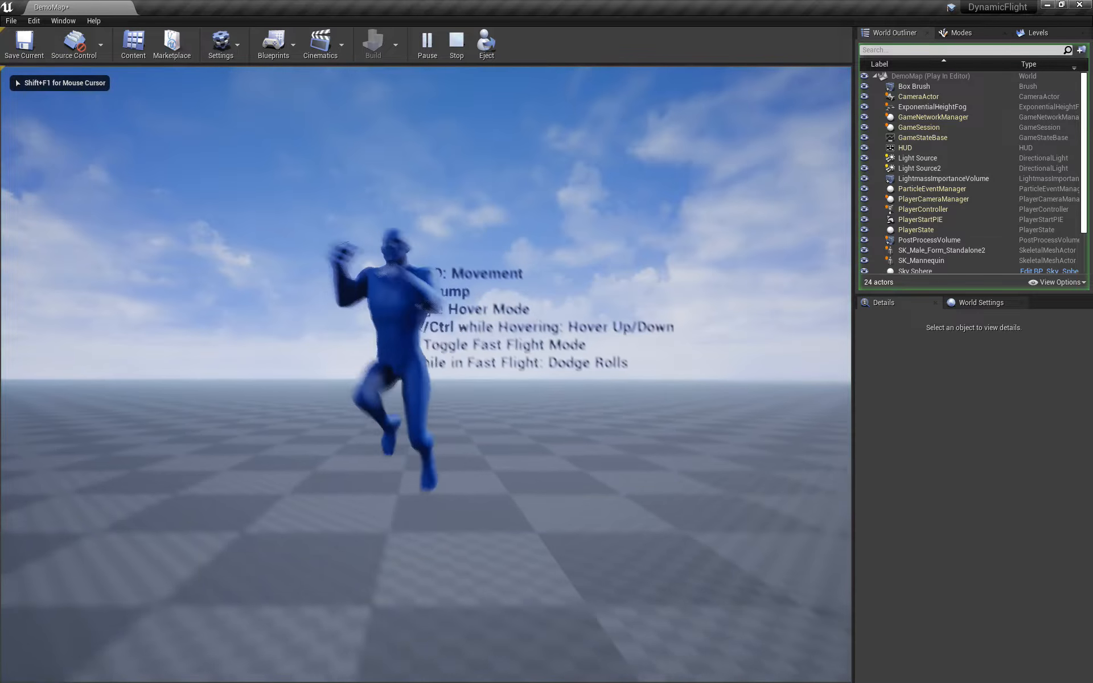
key(f)
key(shift)
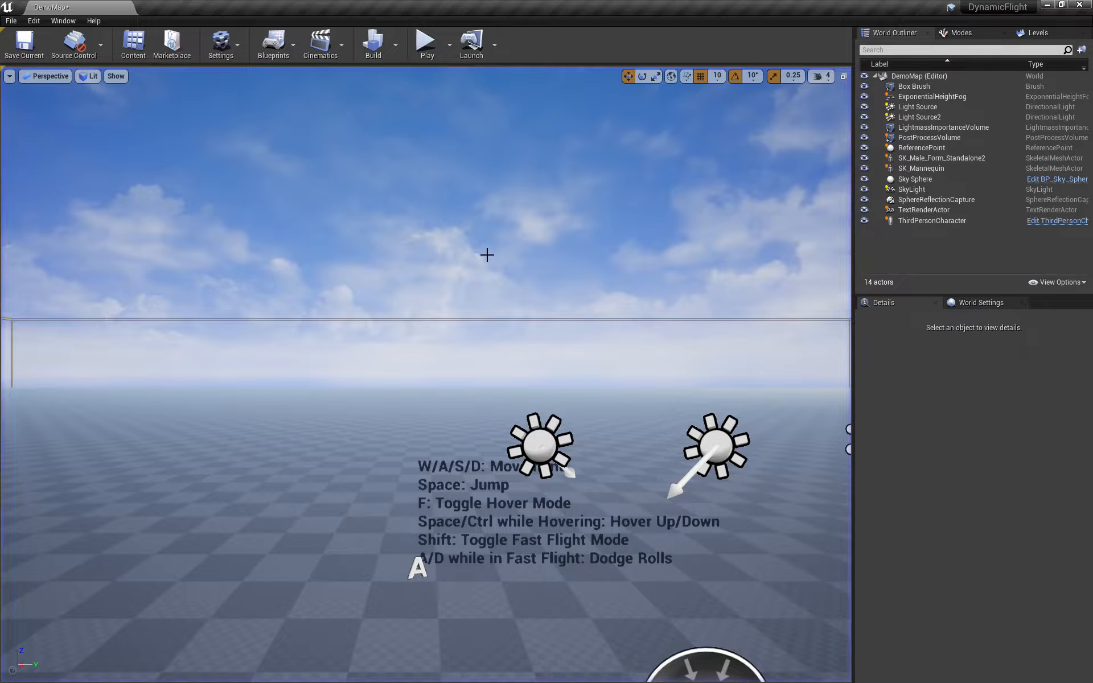
Step: Inspect the Mesh component in the ThirdPersonCharacter blueprint's viewport, close the blueprint and frame the placed character in the level
scroll(533, 387, down, 7)
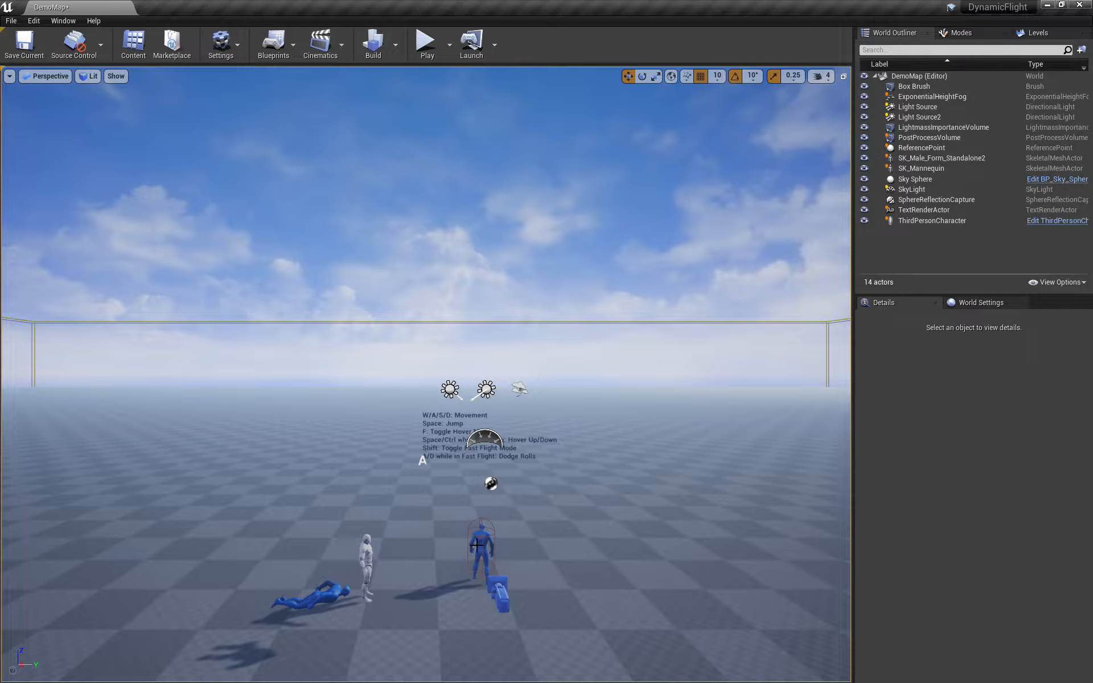
click(477, 545)
click(1039, 218)
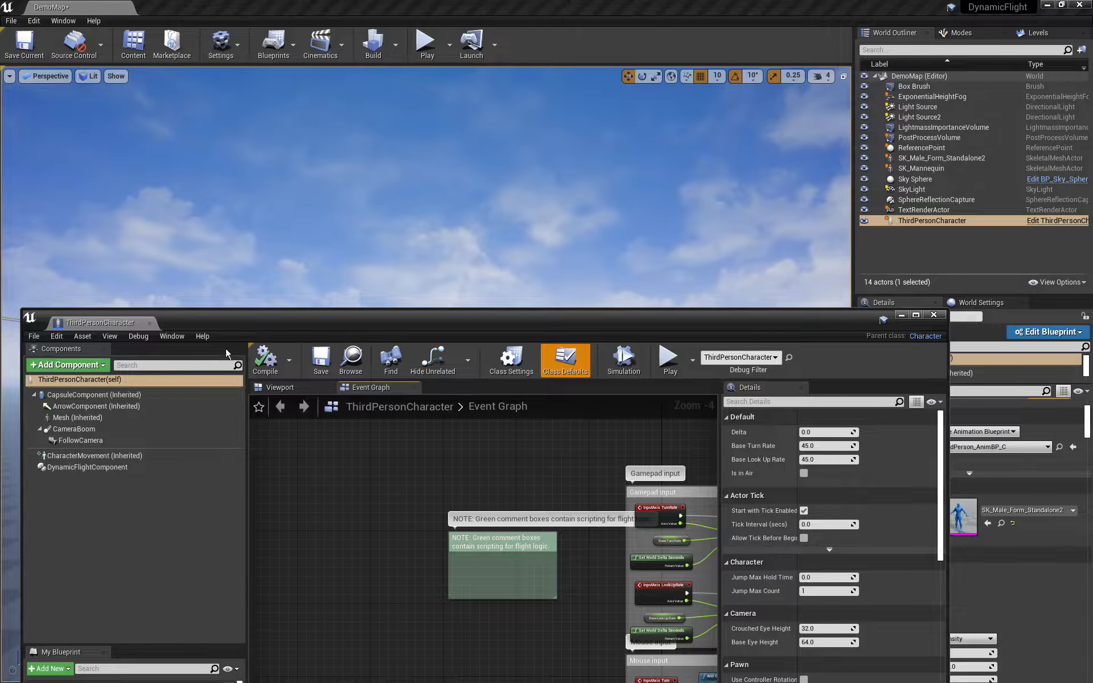
click(78, 418)
drag(363, 320, 382, 178)
click(299, 246)
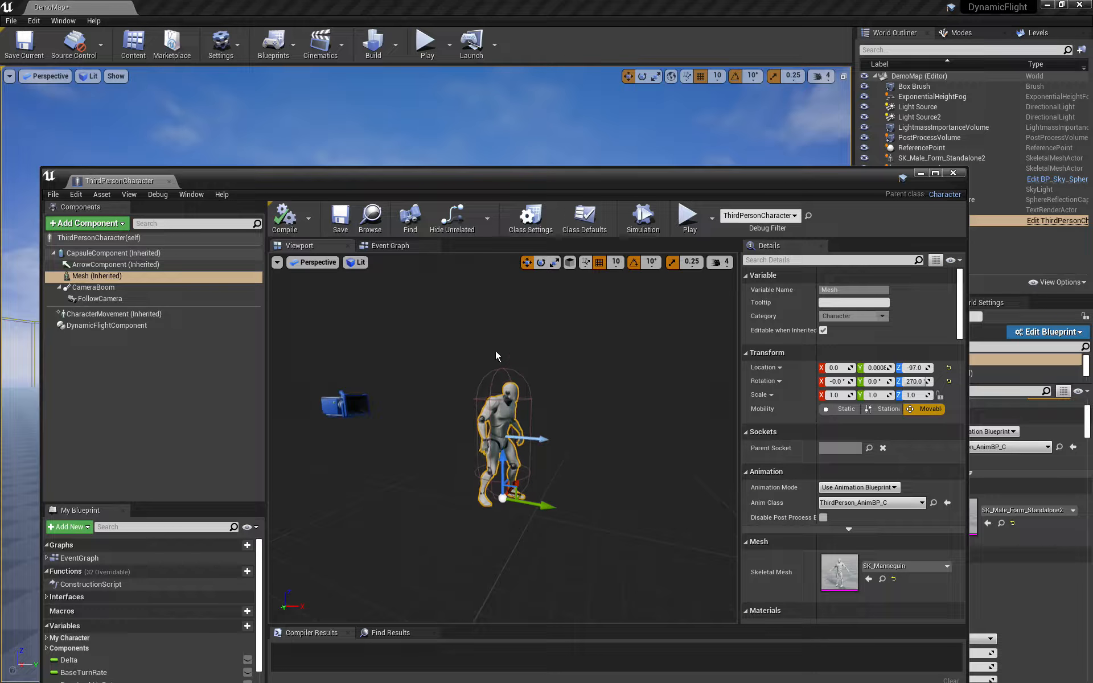
drag(549, 185, 515, 368)
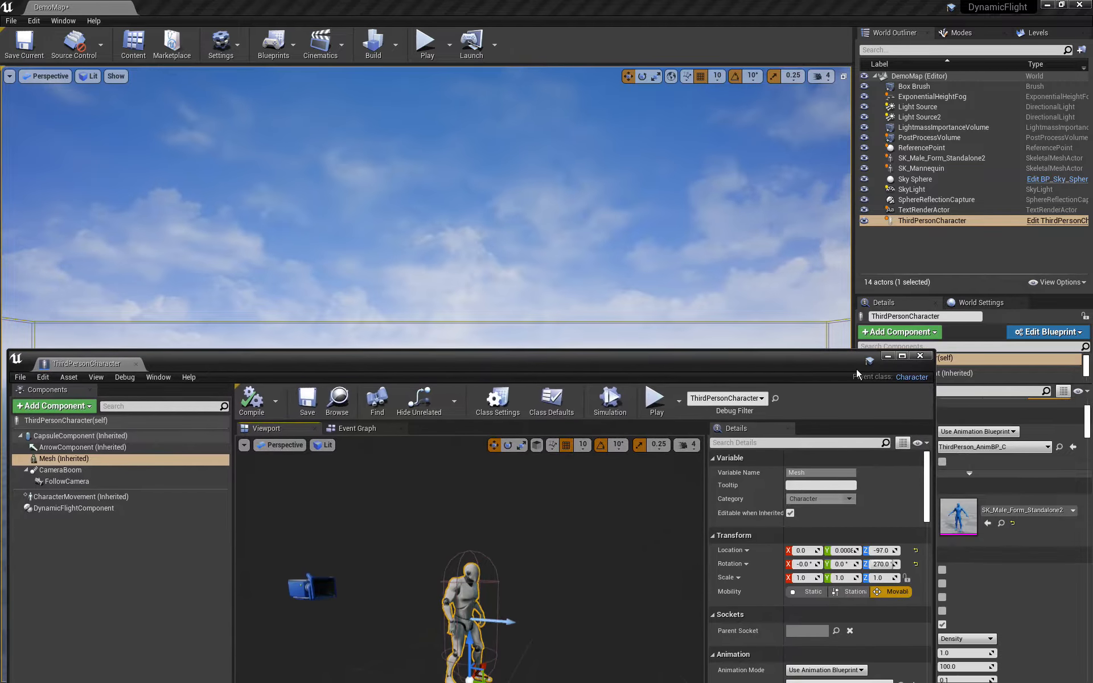
click(921, 356)
key(f)
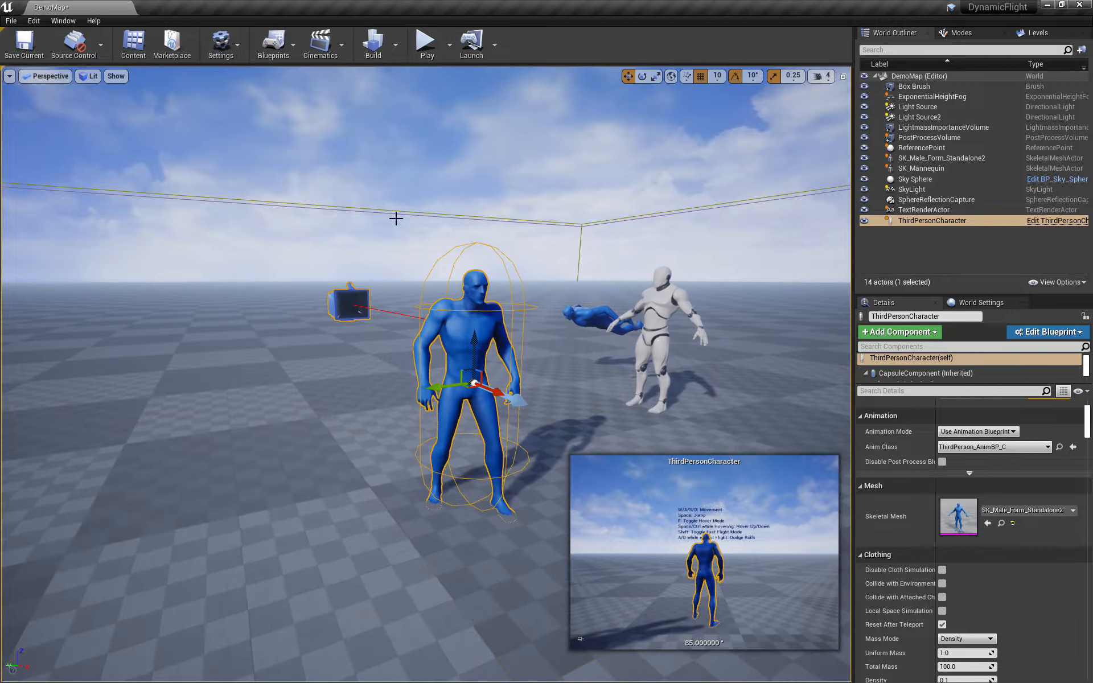
scroll(396, 218, up, 3)
Step: Open the Tall_Female_Bodyform folder under Female_Workout, Meshes, BodyForms in the project content
click(131, 52)
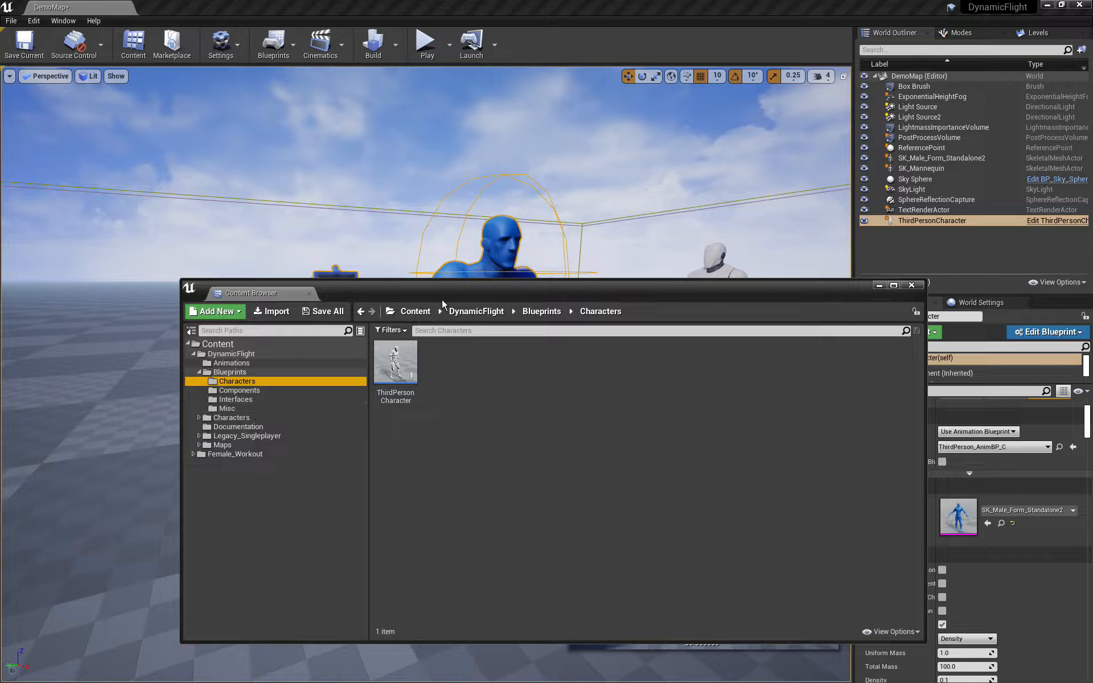
drag(431, 293, 468, 310)
click(246, 344)
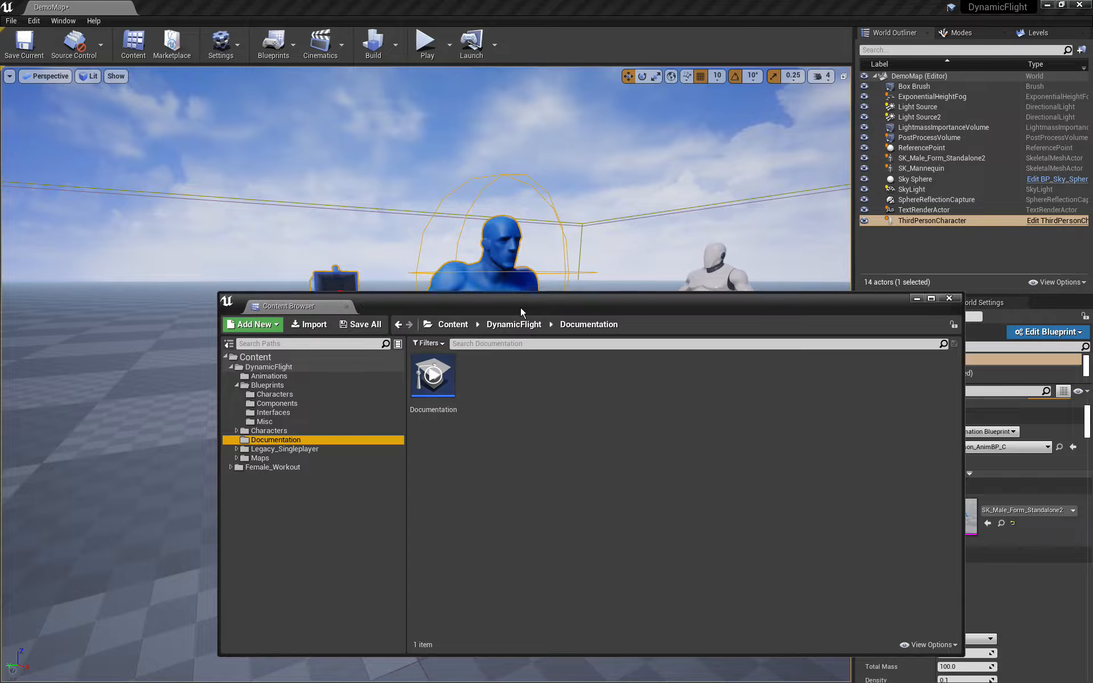
drag(521, 309, 542, 271)
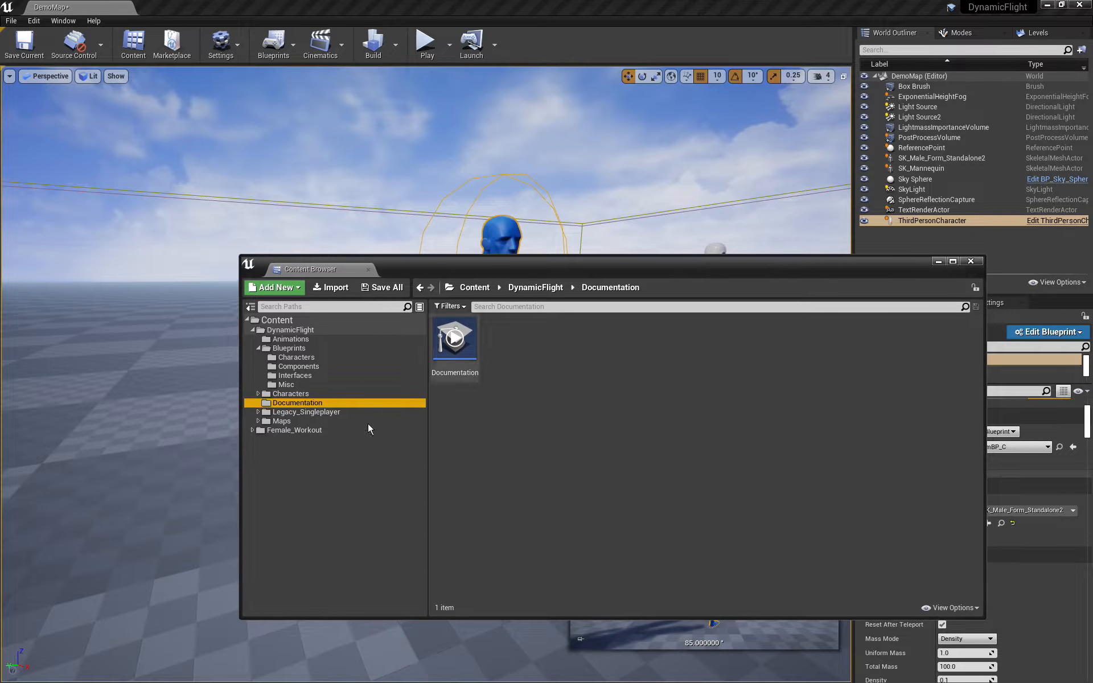
click(290, 350)
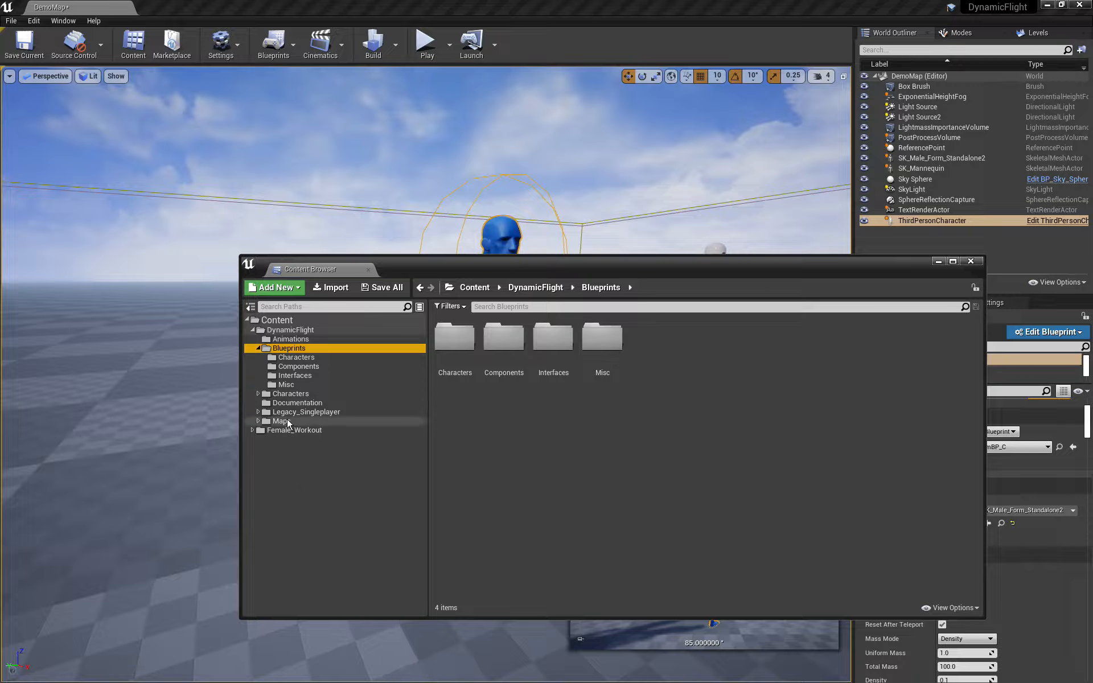
click(278, 431)
key(Right)
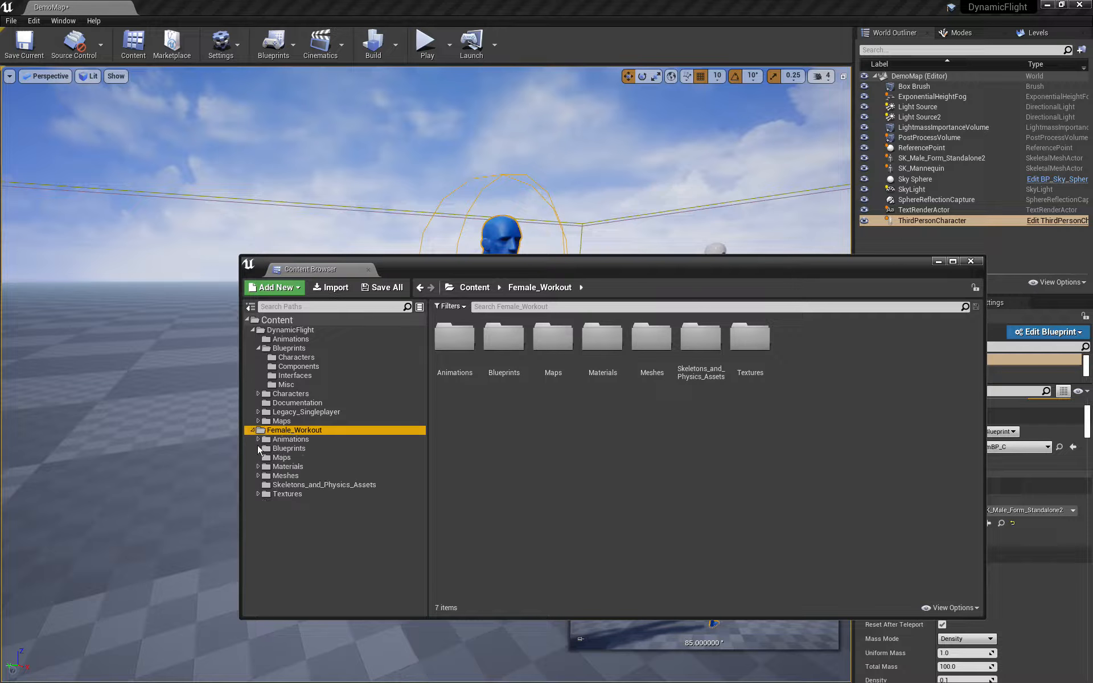
click(282, 475)
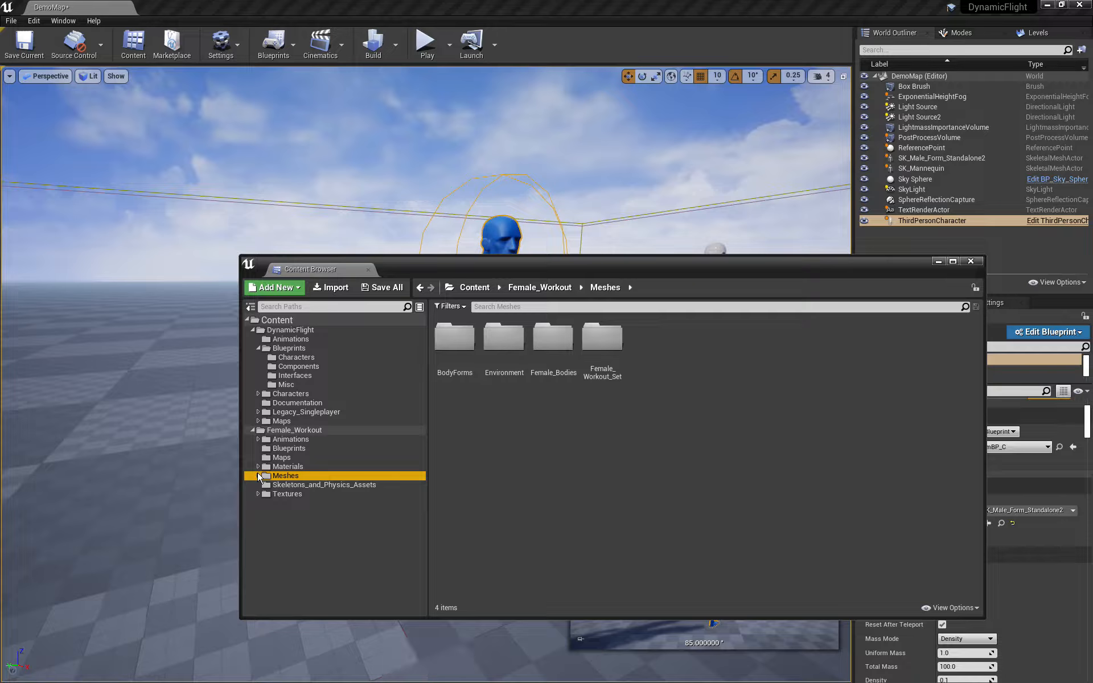
click(259, 476)
key(Down)
key(Right)
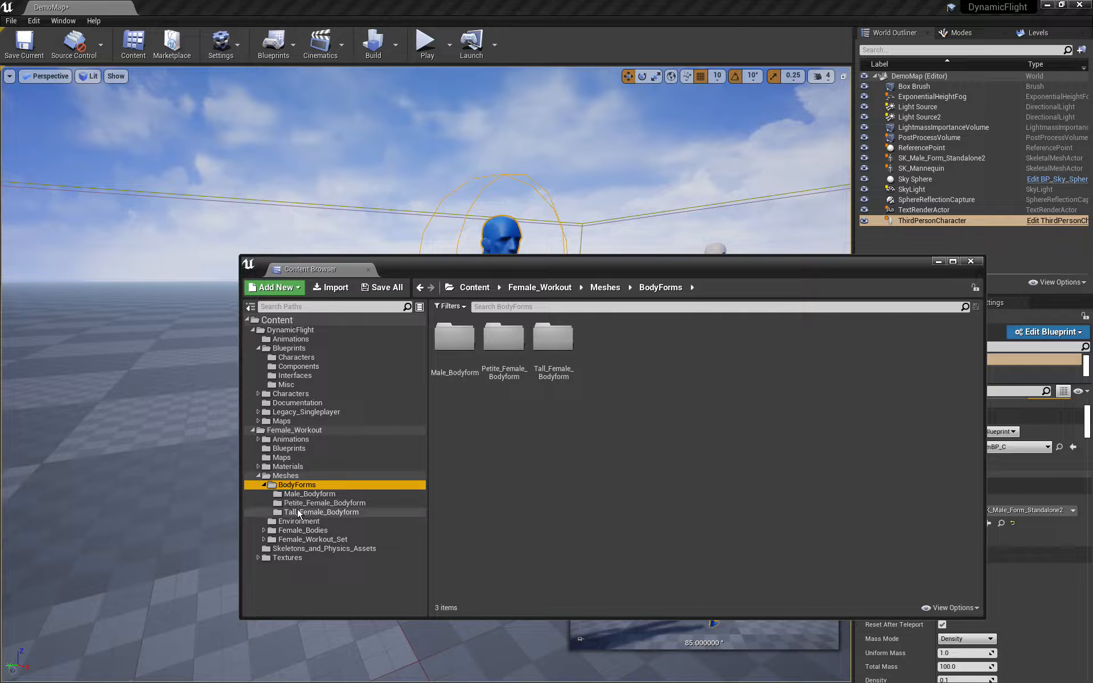
click(298, 512)
Step: Duplicate the SK_Tall_Female_Form_Standalone mesh and name the copy SK_Tall_Female_Form_Standalone2
click(655, 334)
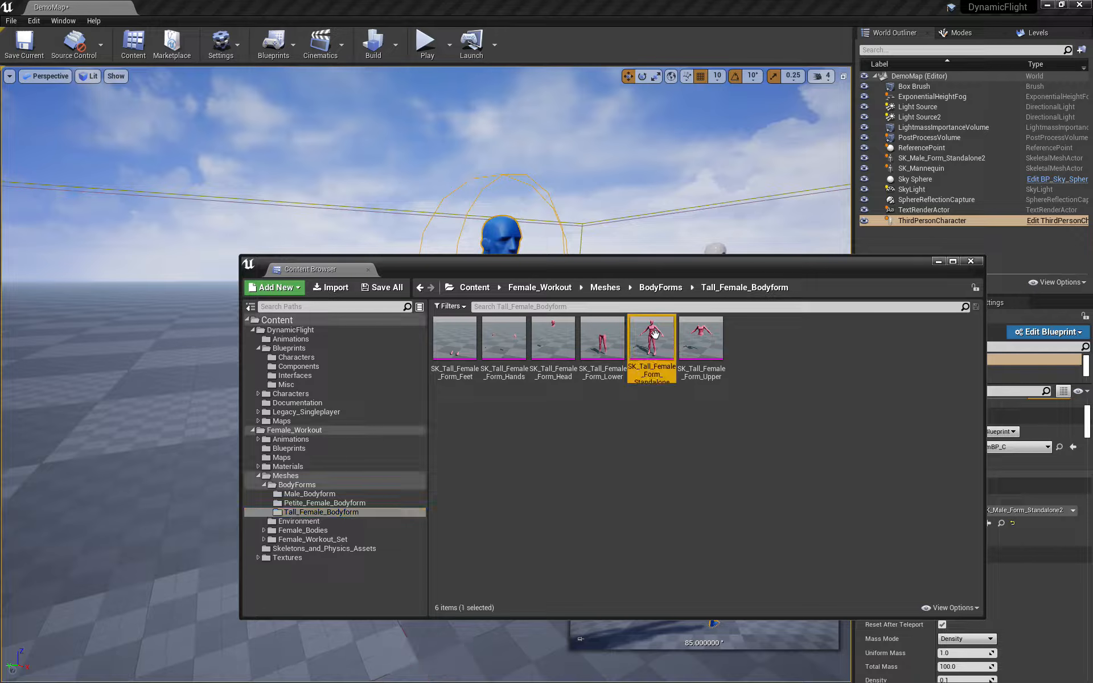
right_click(655, 335)
click(687, 477)
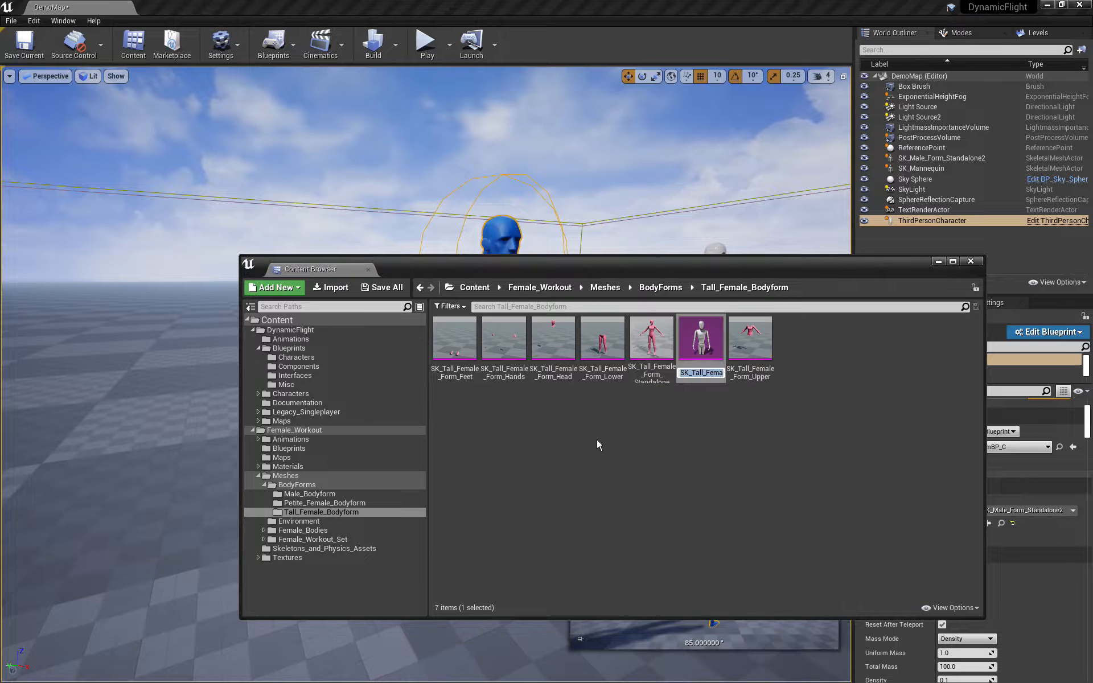
key(End)
key(BackSpace)
text(2)
key(Return)
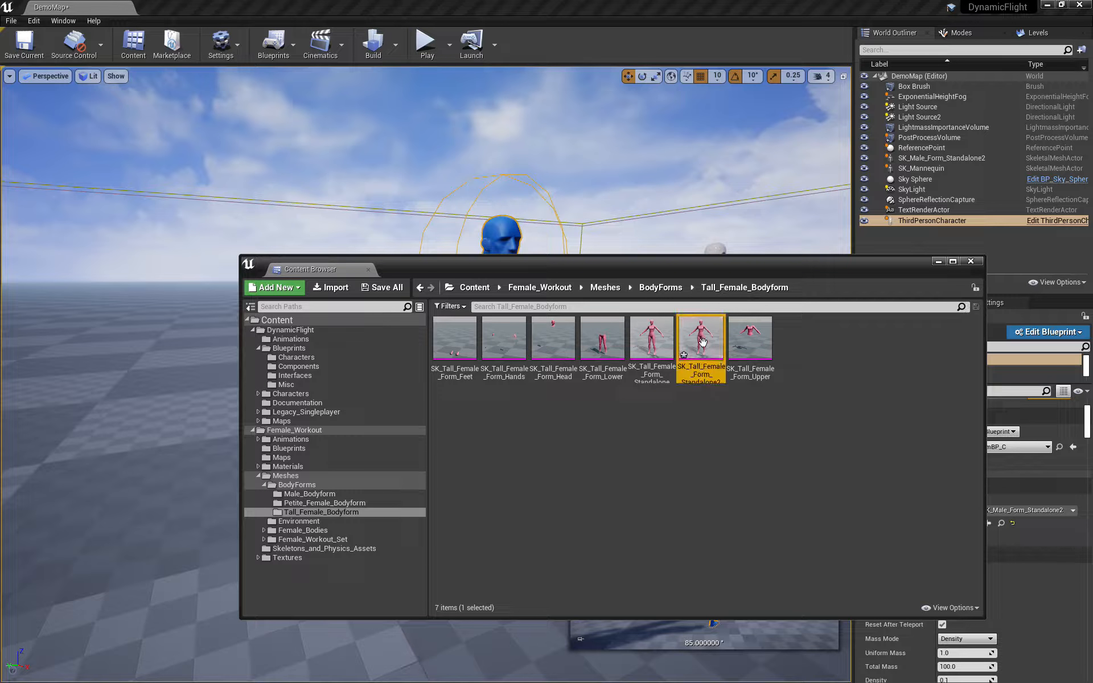
Step: Assign the UE4_Mannequin_Skeleton_FLIGHT skeleton to SK_Tall_Female_Form_Standalone2 and save the mesh
right_click(703, 340)
mouse_move(776, 362)
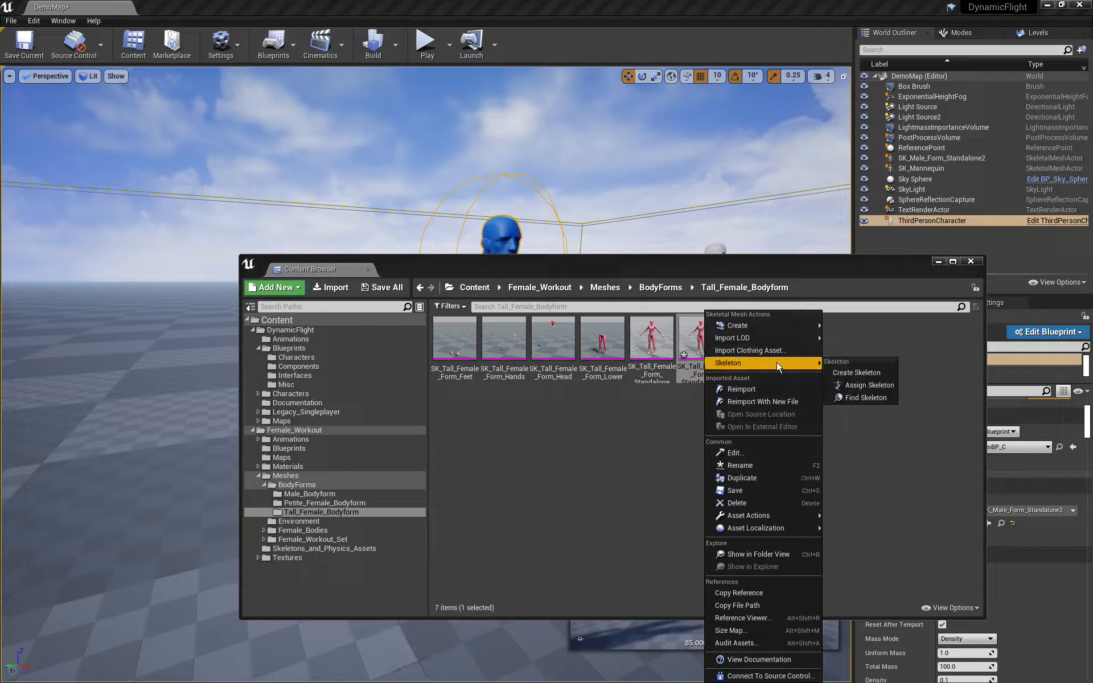
click(859, 381)
click(536, 315)
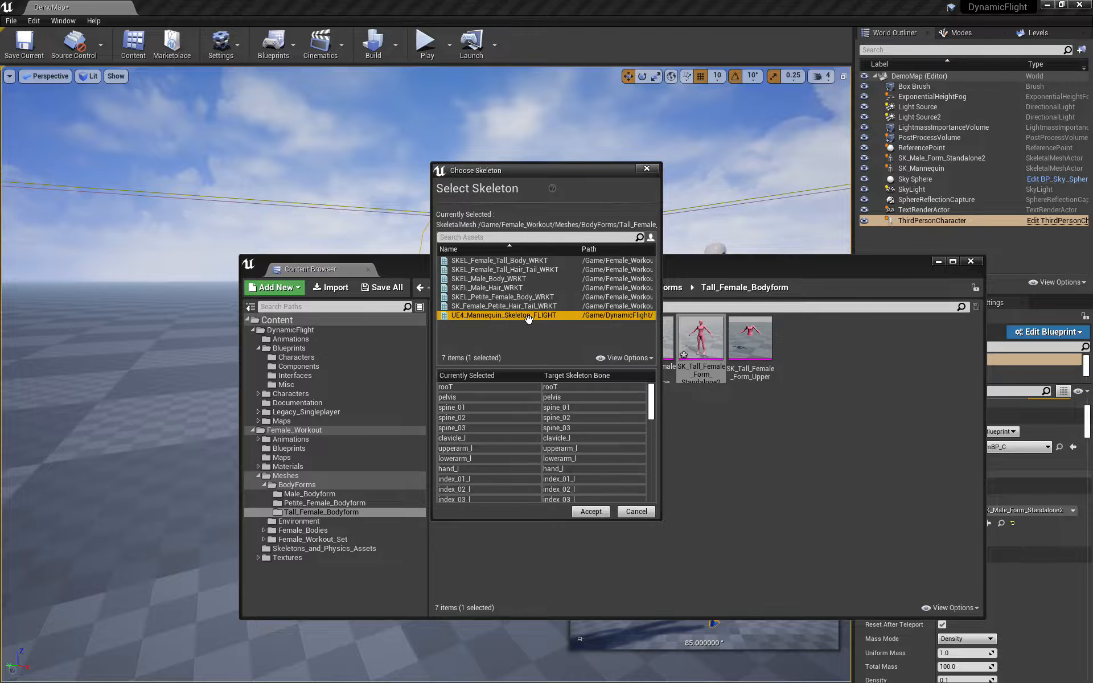
click(587, 512)
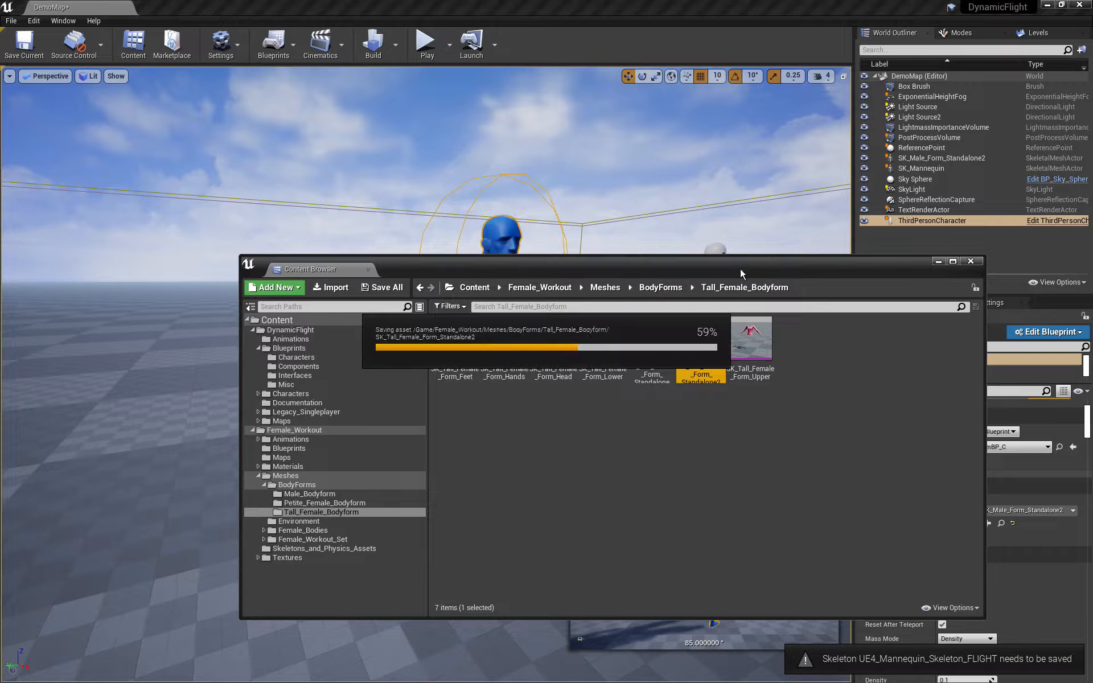
Step: Filter the placed ThirdPersonCharacter's skeletal mesh choices by "2" and assign SK_Tall_Female_Form_Standalone2
drag(743, 265, 384, 269)
click(621, 261)
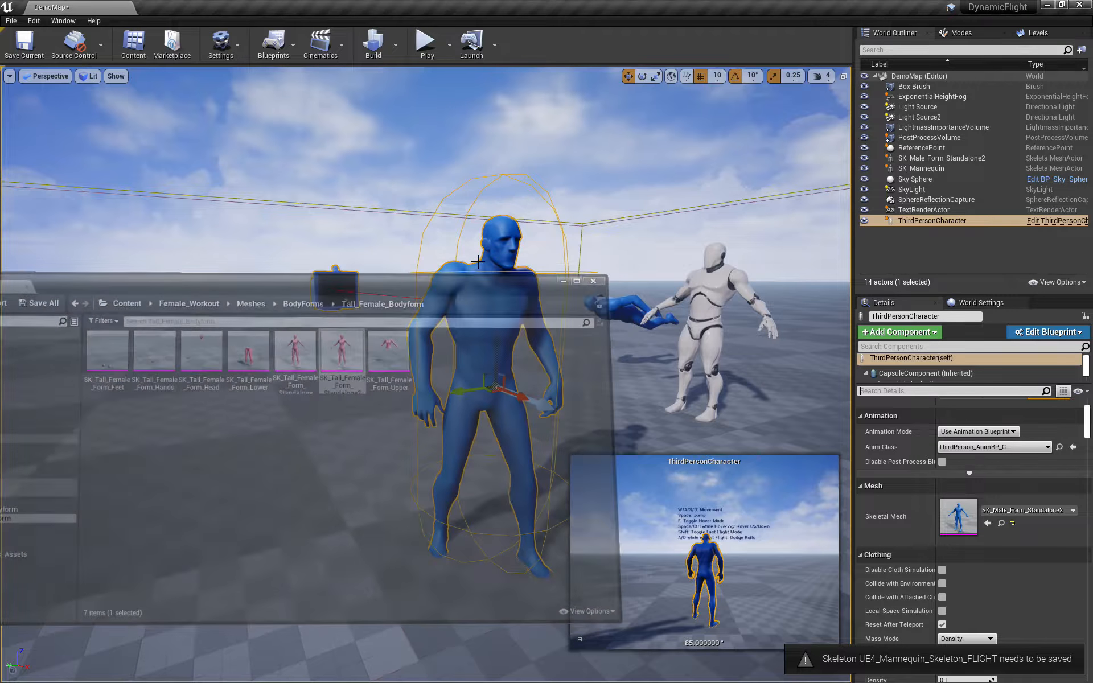
click(1030, 510)
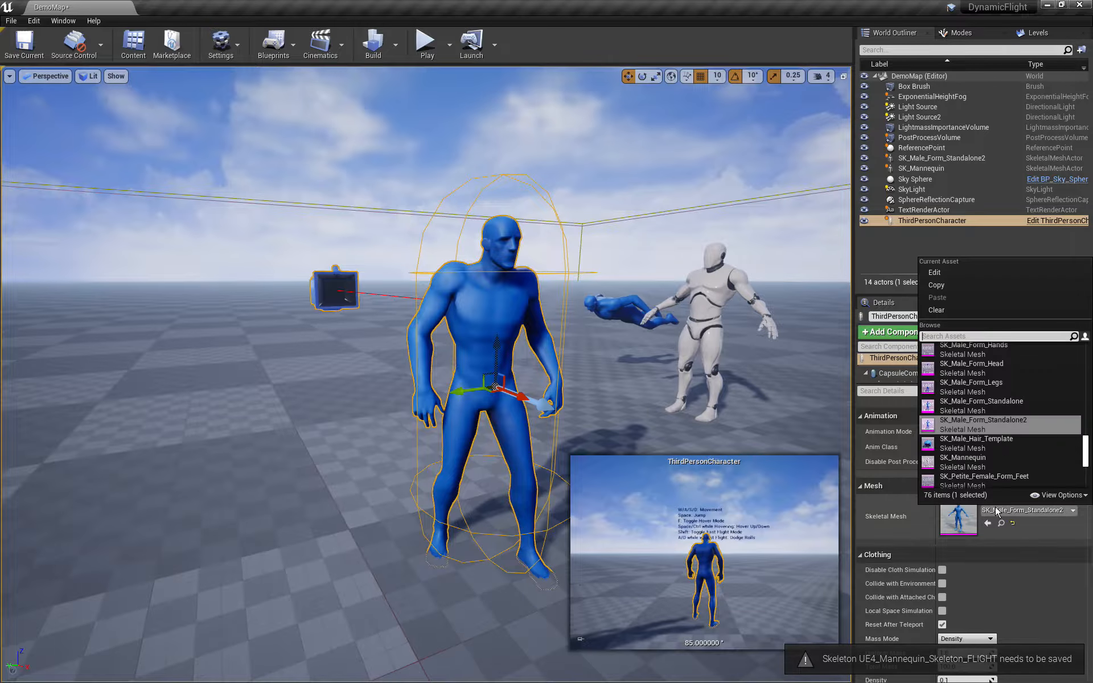
scroll(1049, 395, up, 10)
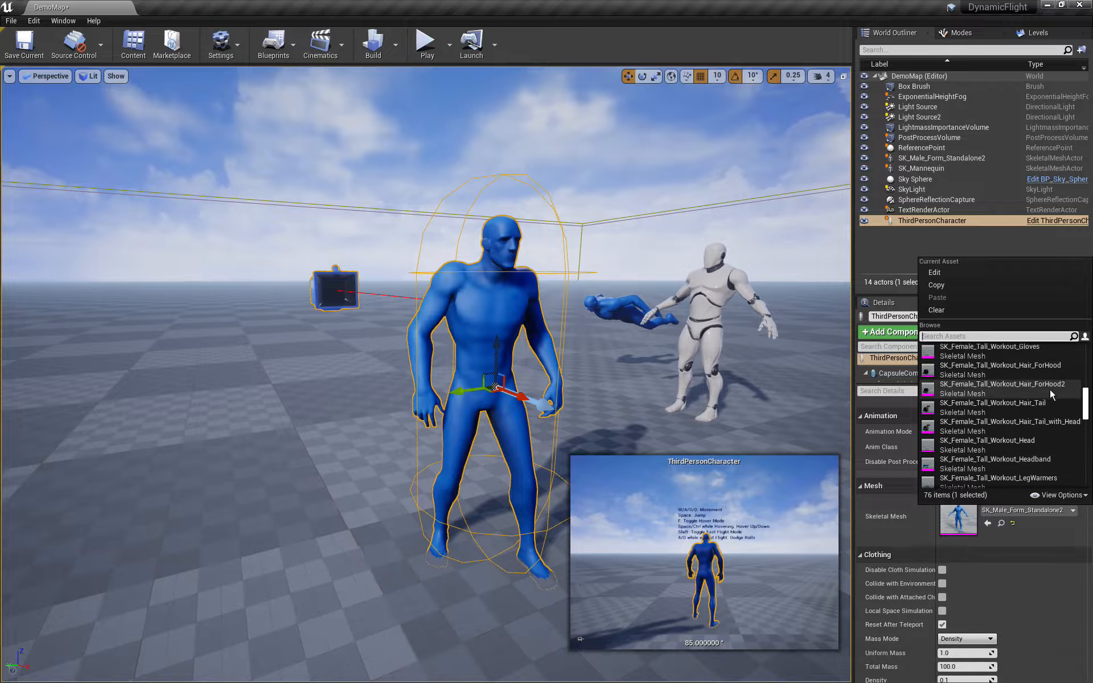
scroll(1050, 390, up, 5)
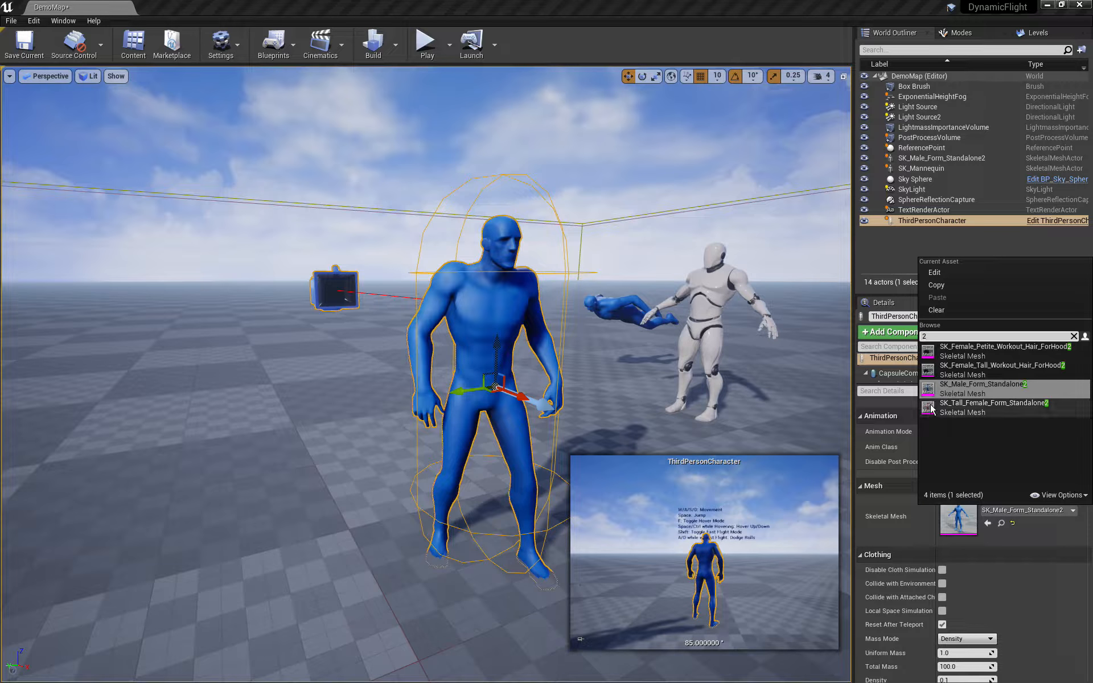
click(966, 407)
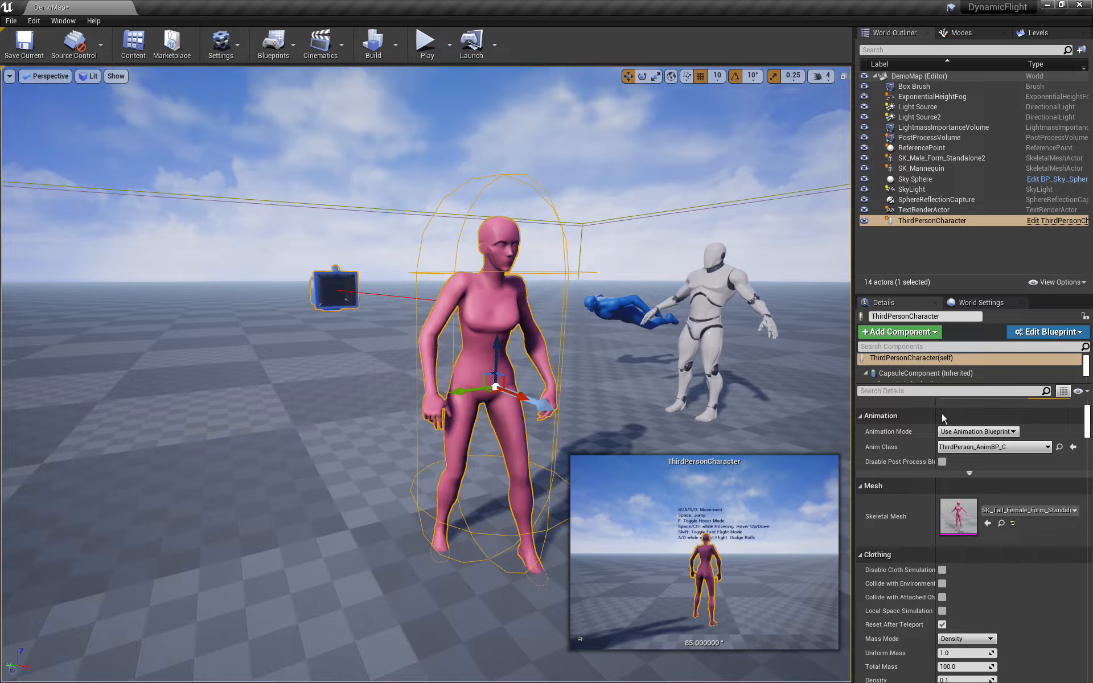
Step: Play the level and run the tall female character around in all directions to check its running animations
mouse_move(625, 258)
alt+mouse_down()
mouse_move(484, 256)
mouse_move(625, 259)
alt+mouse_up()
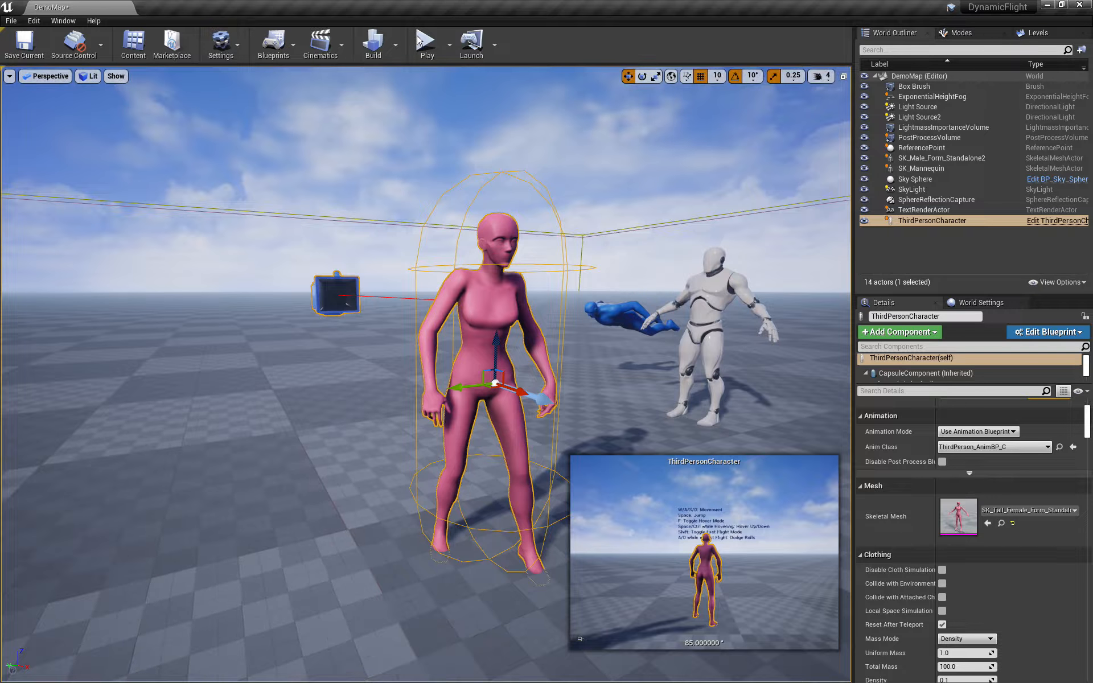
click(426, 44)
key(s)
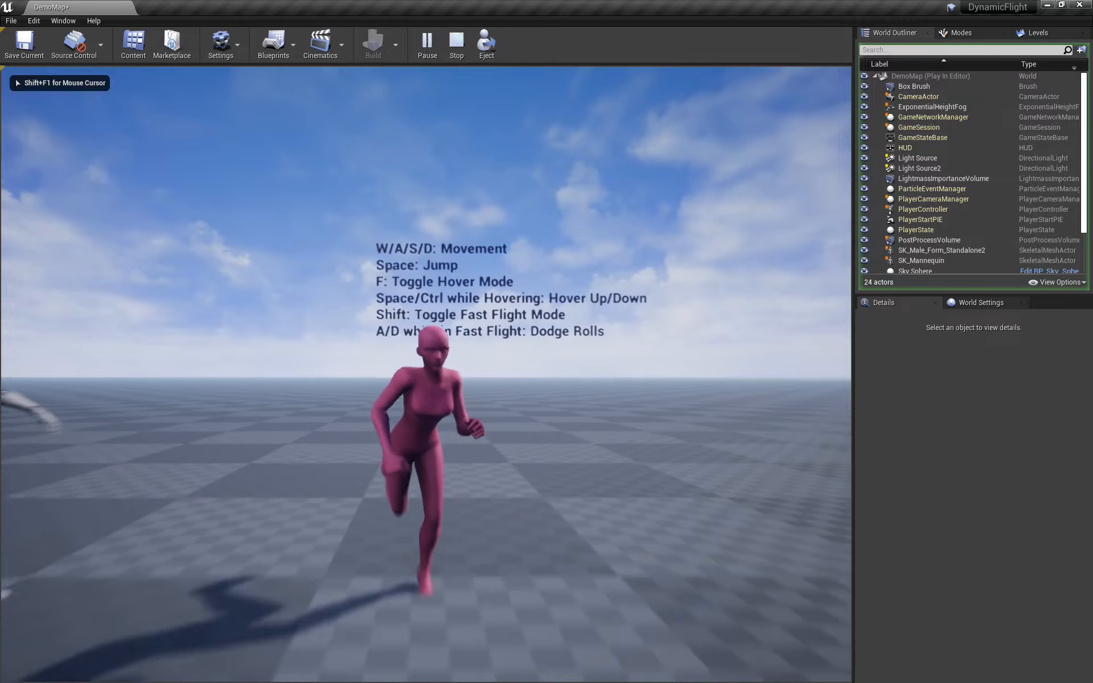
key(a)
key(w)
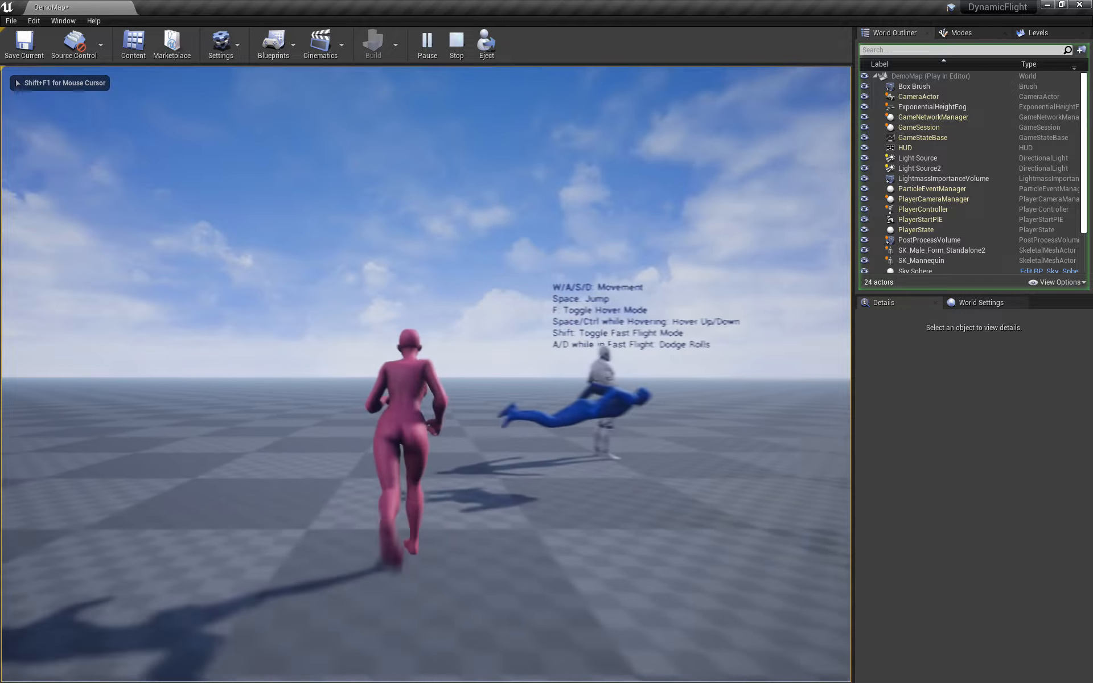
key(d)
key(d)
key(s)
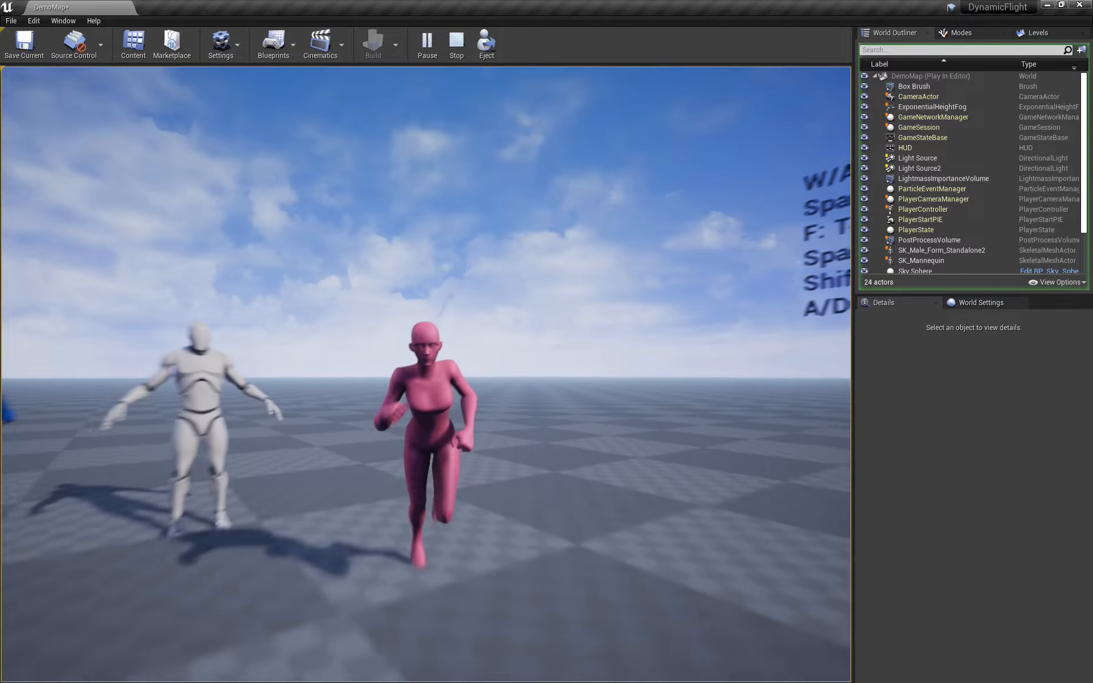
key(a)
Step: Test the tall female character's jump and fast flight mode, and return it to running on the ground
key(space)
key(w)
key(shift)
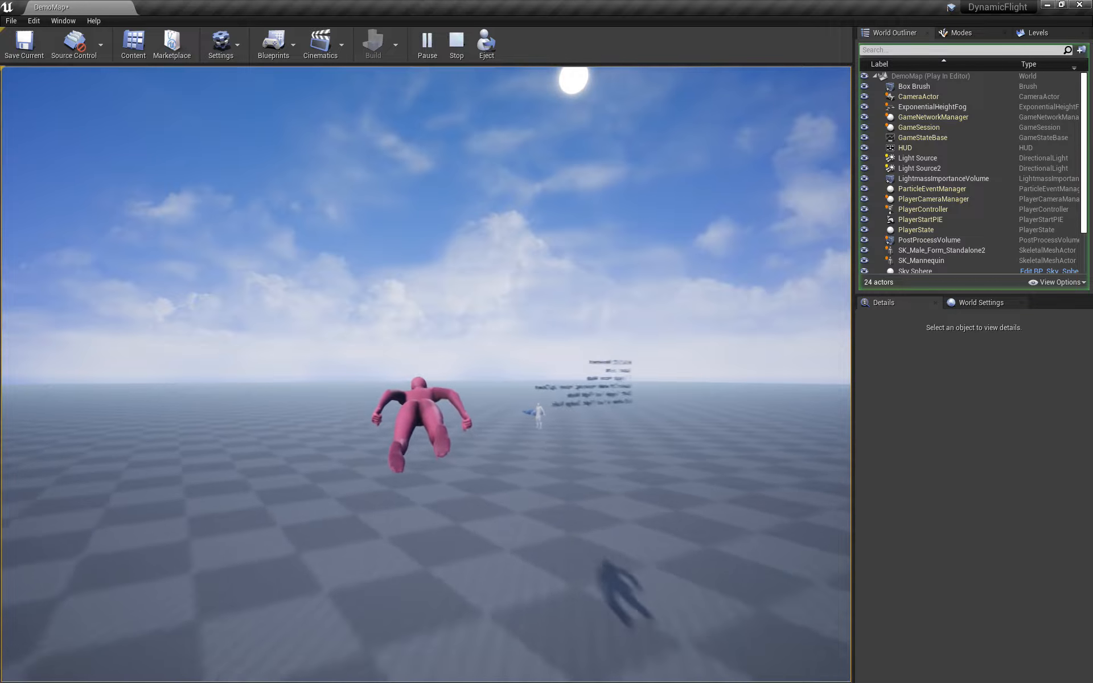
key(a)
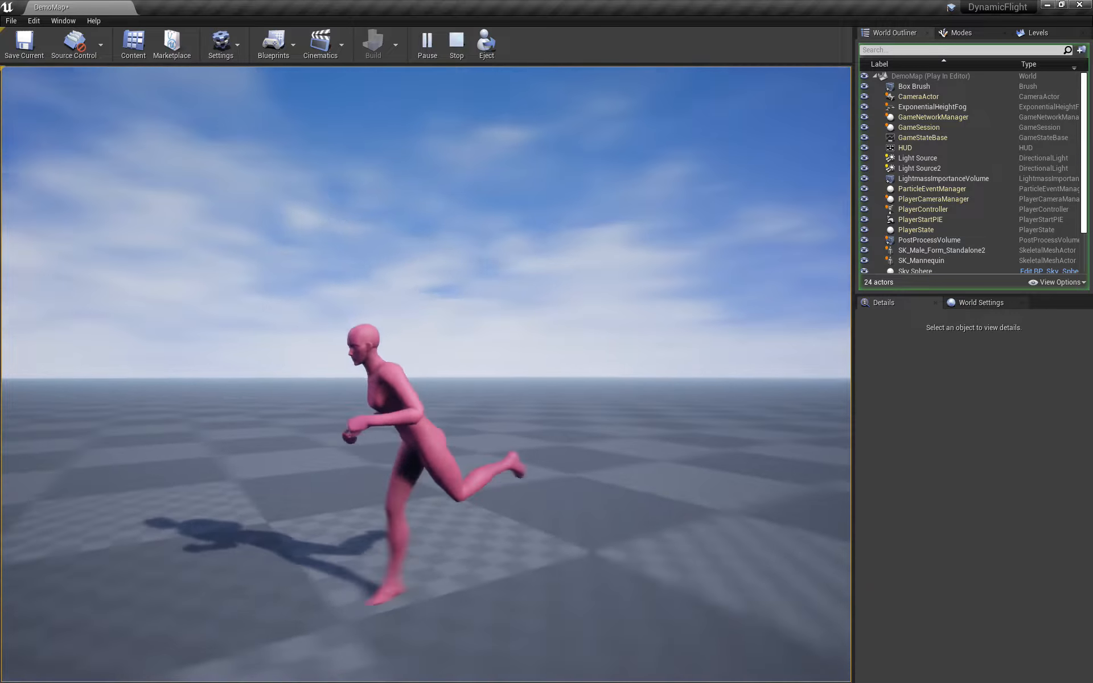
key(s)
key(d)
key(s)
Step: Take off with the tall female character again, try hovering, fast flight and dodge rolls, and end the play session
key(space)
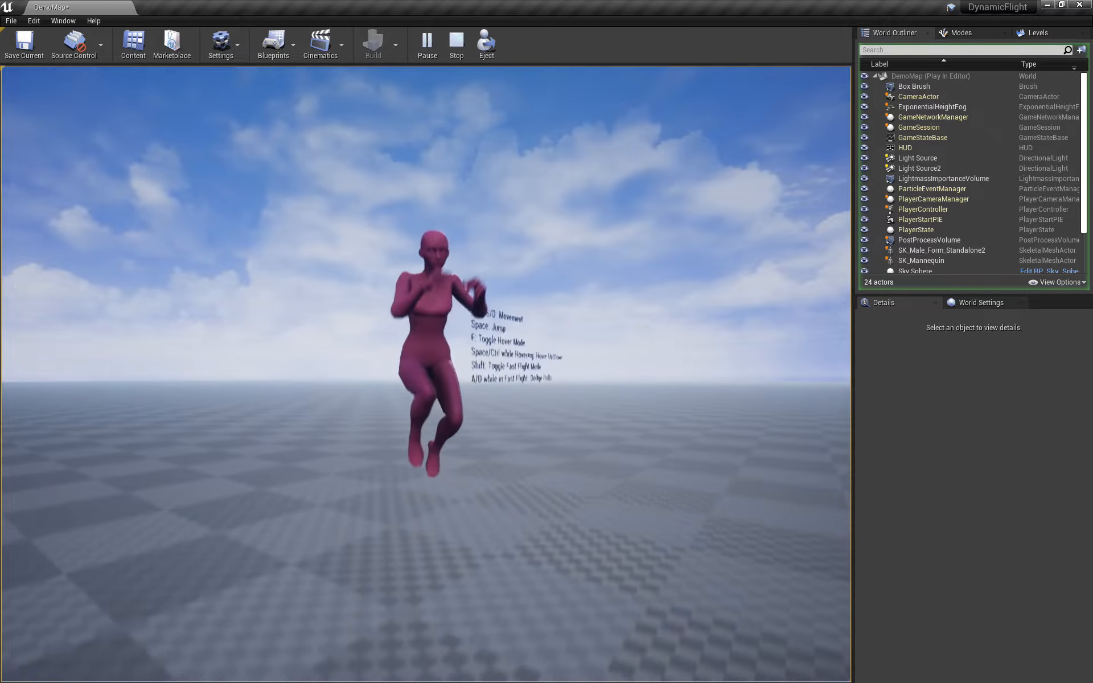
key(w)
key(shift)
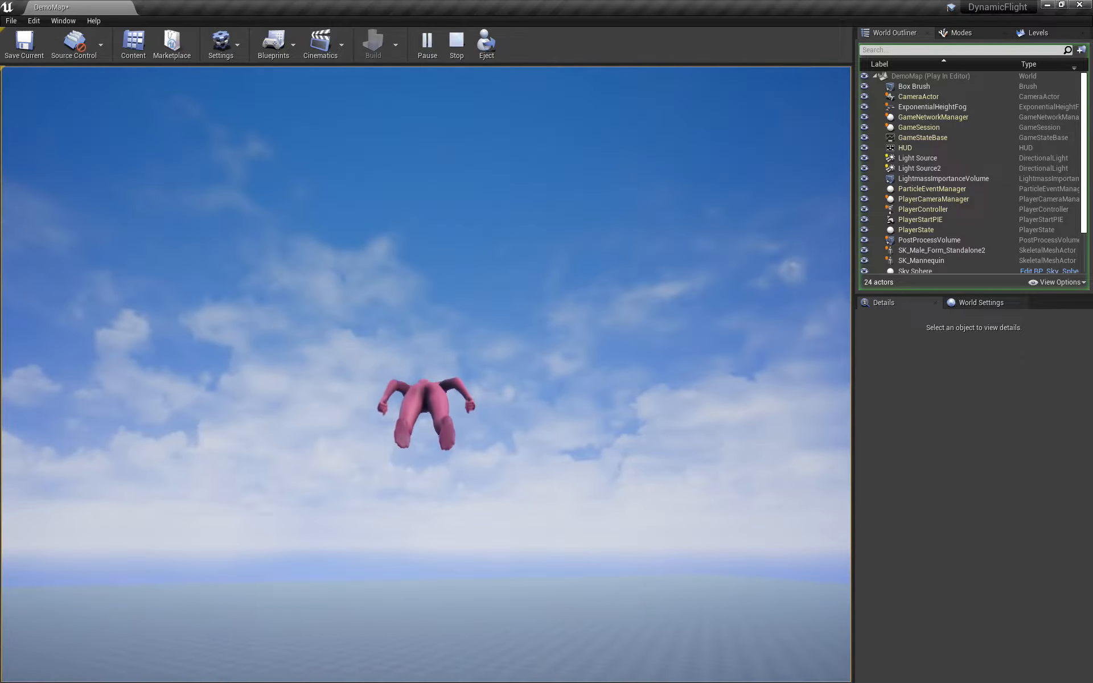
key(d)
key(a)
key(w)
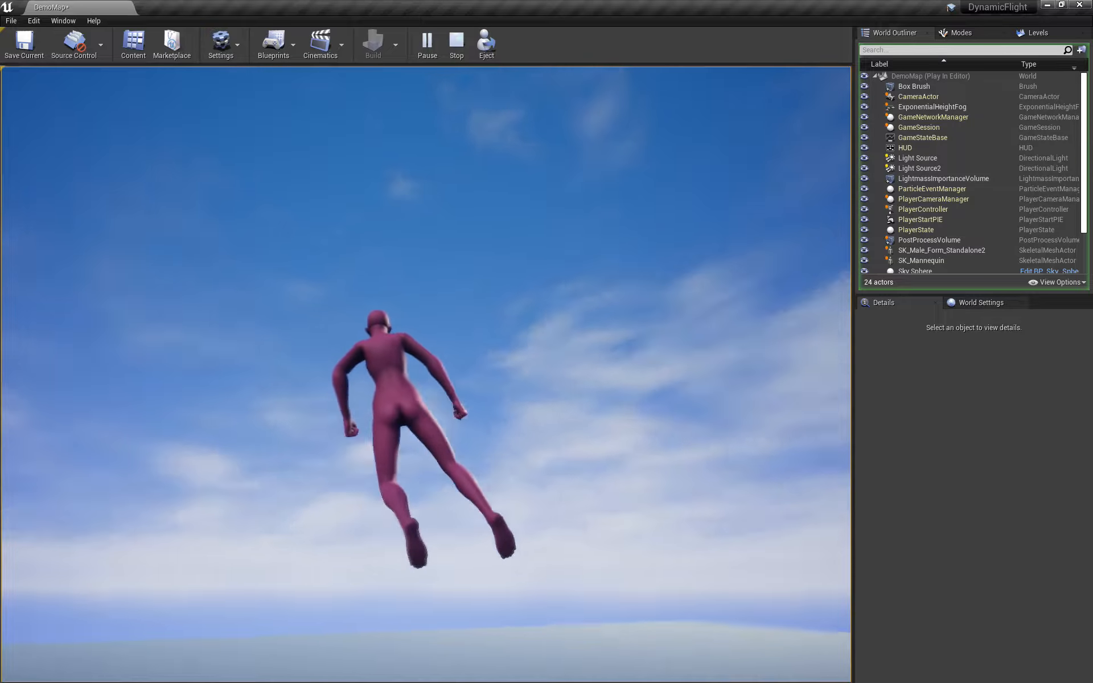
key(d)
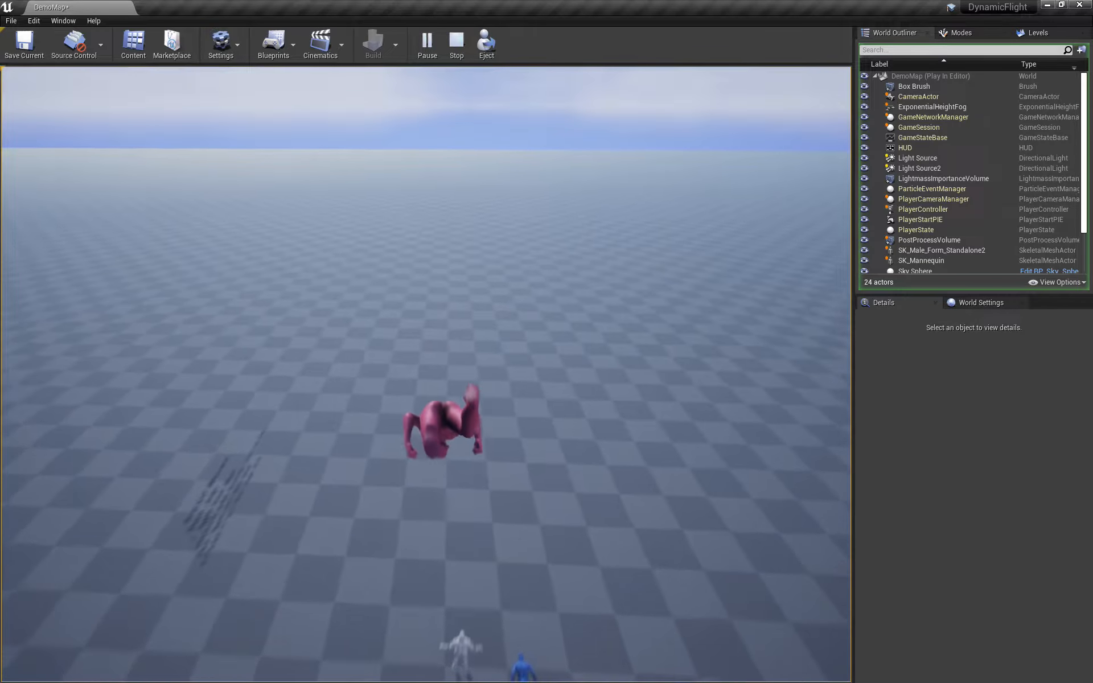
key(Escape)
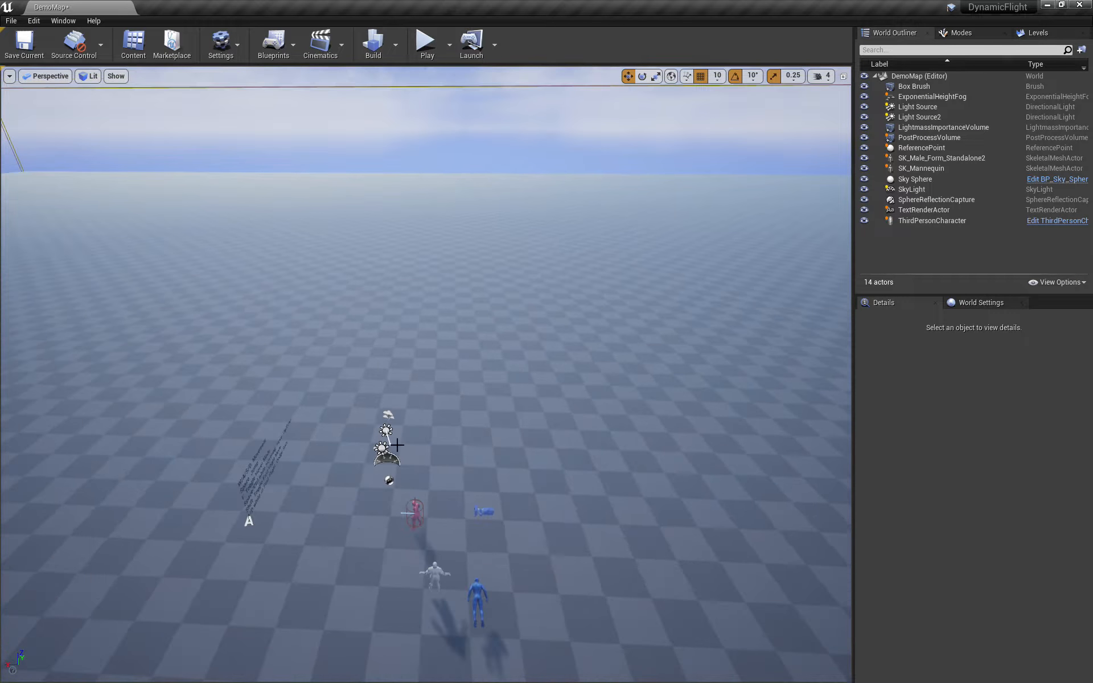
Step: Locate the placed ThirdPersonCharacter's skeletal mesh in the project content and open the neighbouring Petite_Female_Bodyform folder
click(415, 514)
key(f)
alt+drag(564, 447, 626, 254)
scroll(627, 254, up, 3)
click(1002, 523)
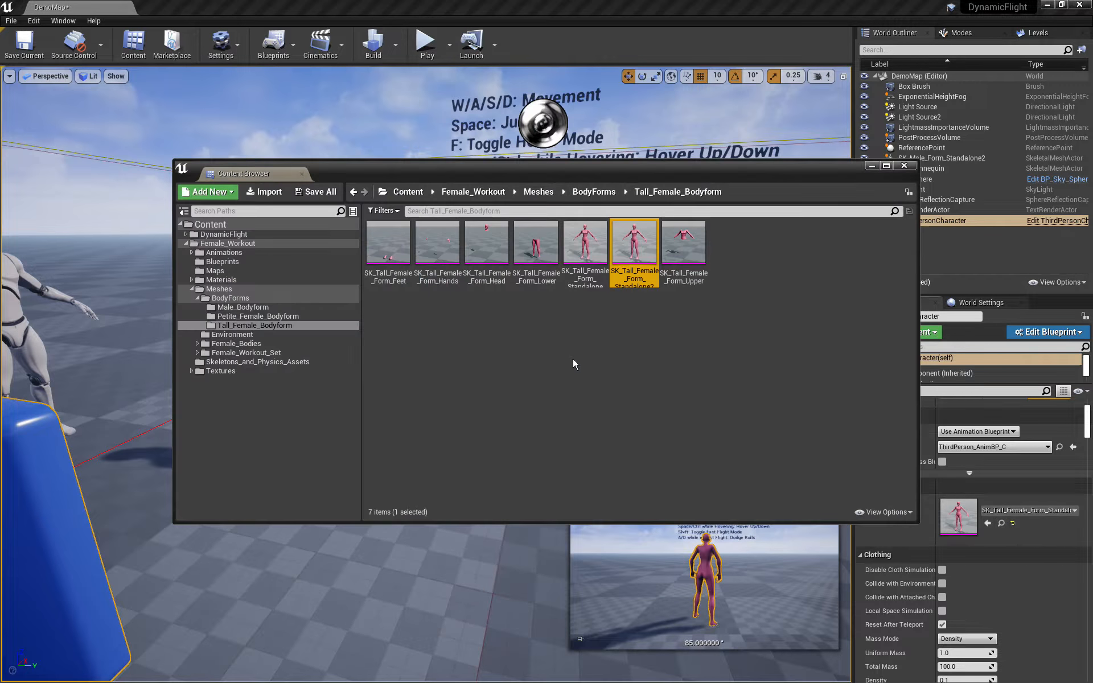
drag(513, 173, 507, 374)
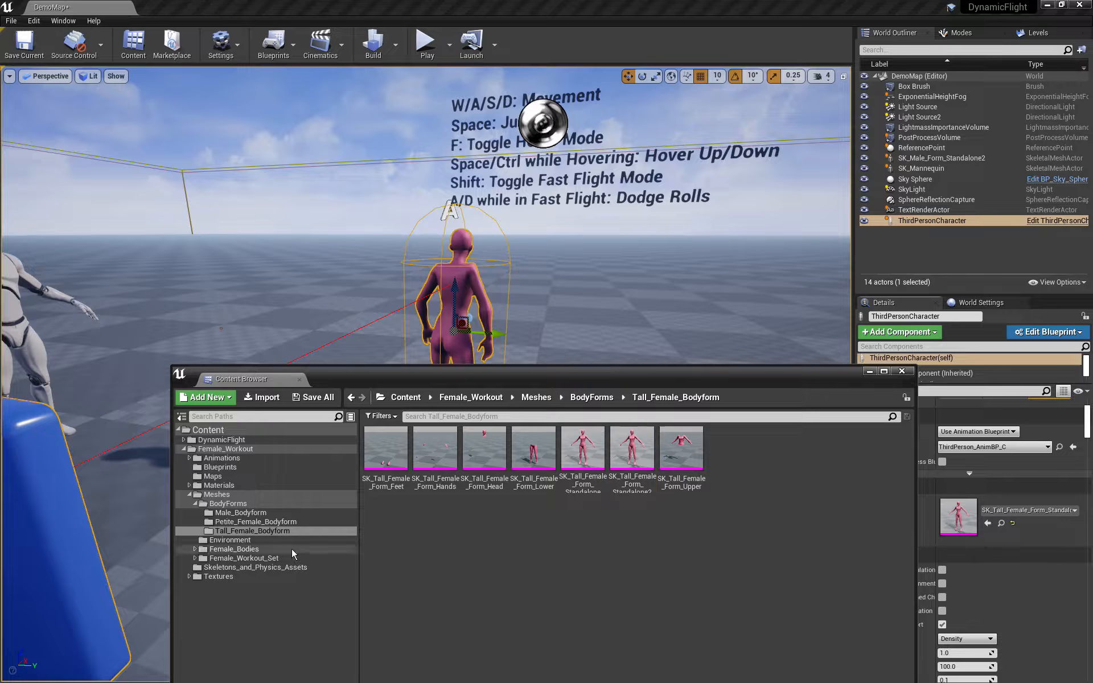
click(274, 522)
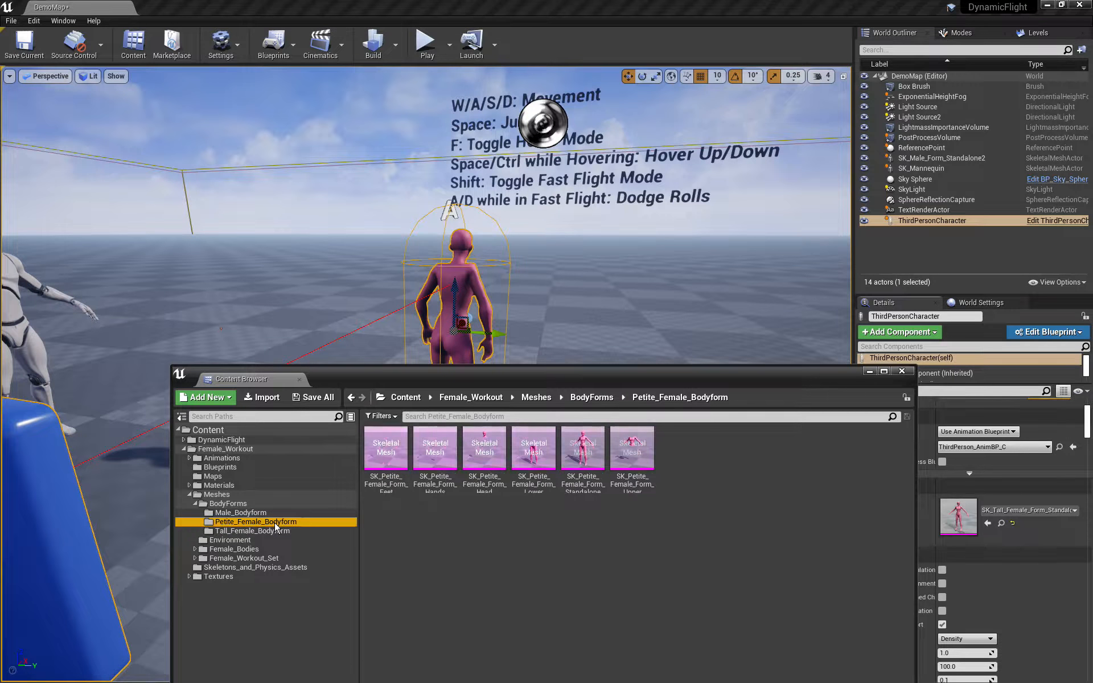
Step: Duplicate the SK_Petite_Female_Form_Standalone mesh and name the copy SK_Petite_Female_Form_Standalone2
right_click(585, 448)
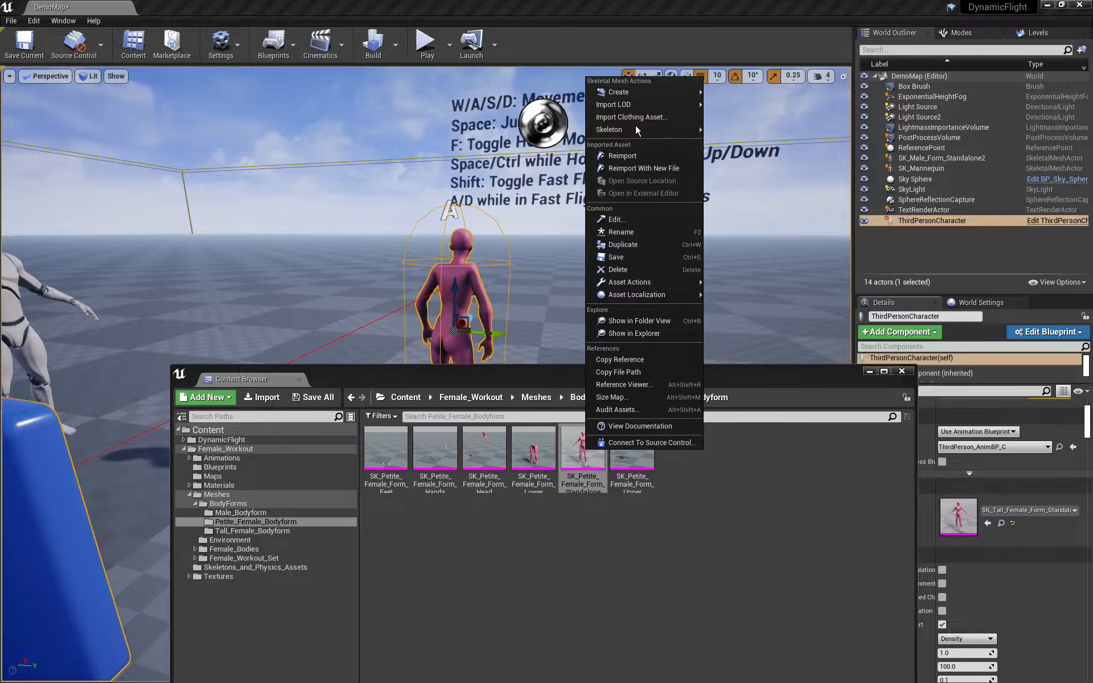
click(580, 460)
right_click(584, 437)
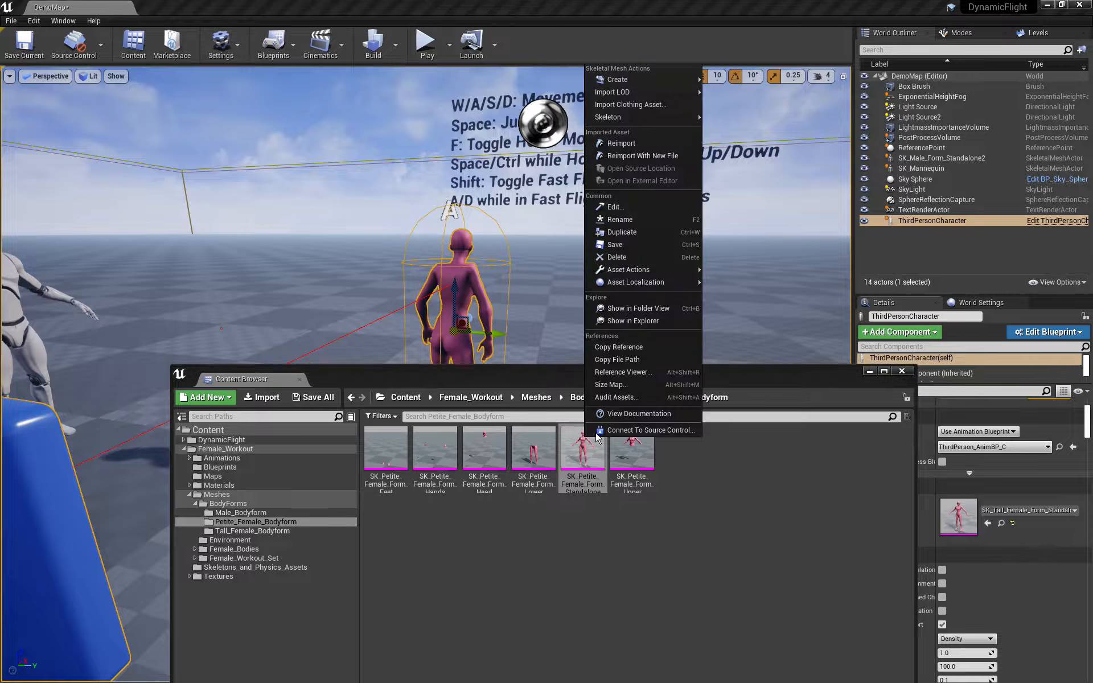
click(652, 230)
key(Right)
key(BackSpace)
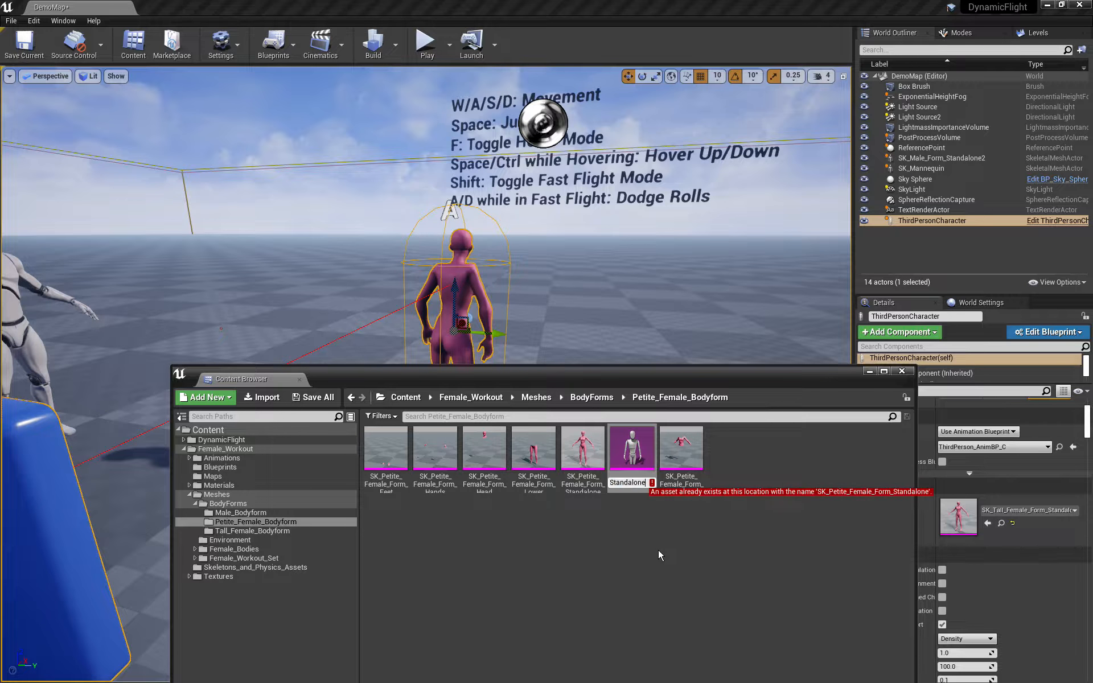
text(1)
key(Return)
Step: Assign the UE4_Mannequin_Skeleton_FLIGHT skeleton to SK_Petite_Female_Form_Standalone2, save the mesh and close the content window
right_click(635, 444)
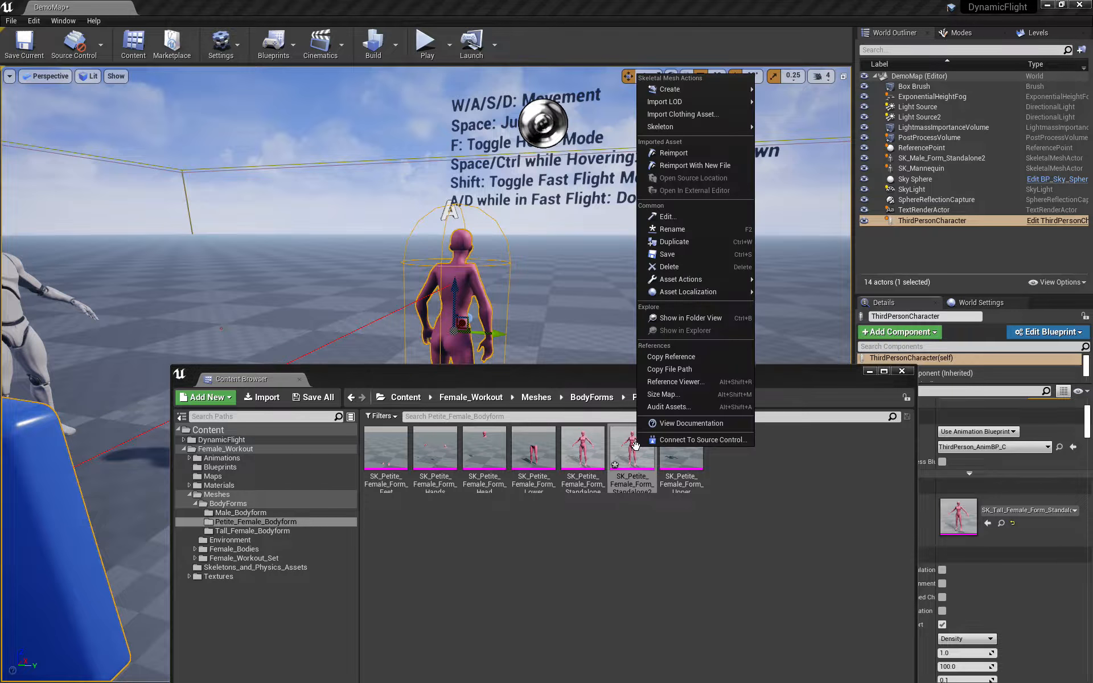
mouse_move(693, 131)
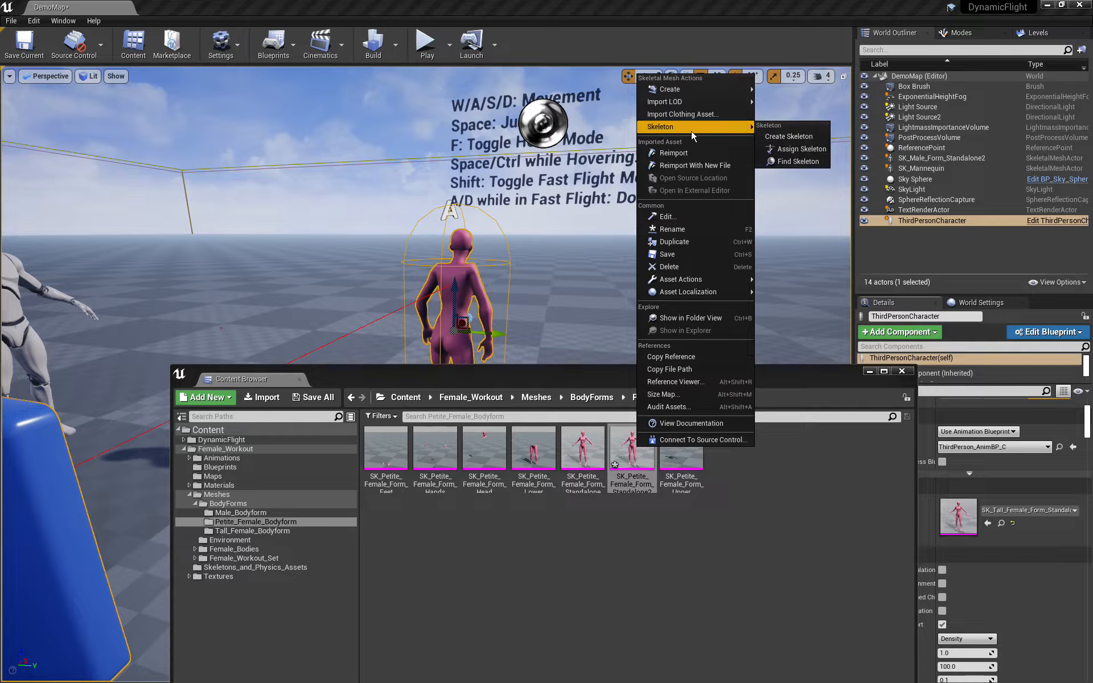
click(788, 150)
click(519, 315)
click(592, 517)
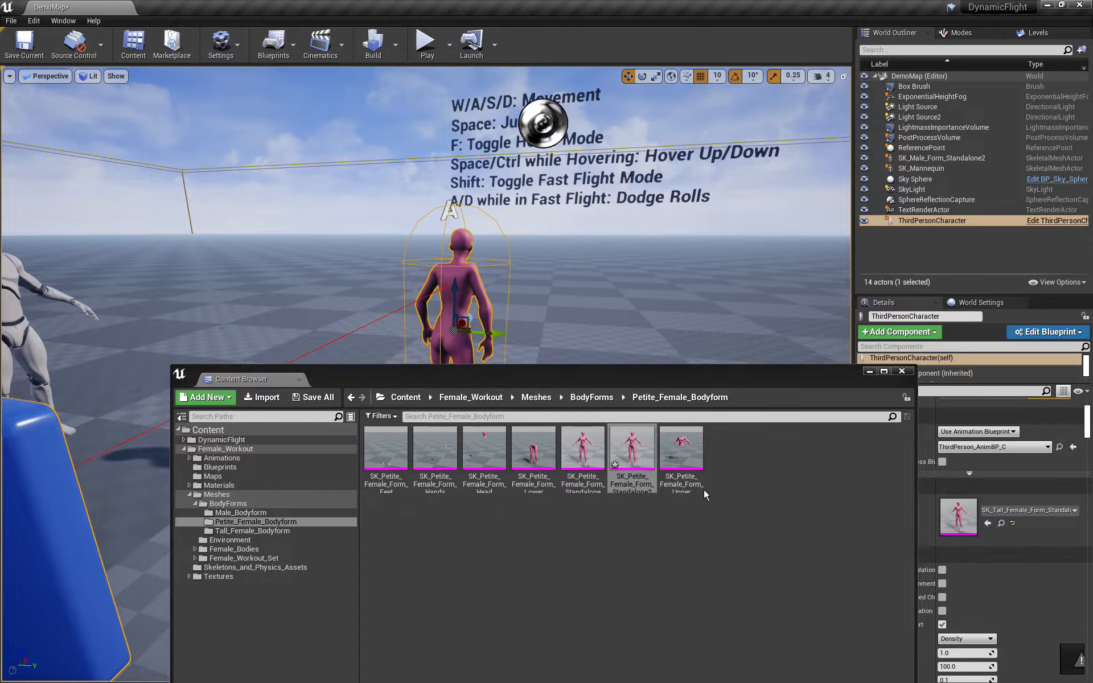
click(632, 443)
key(ctrl+s)
click(904, 372)
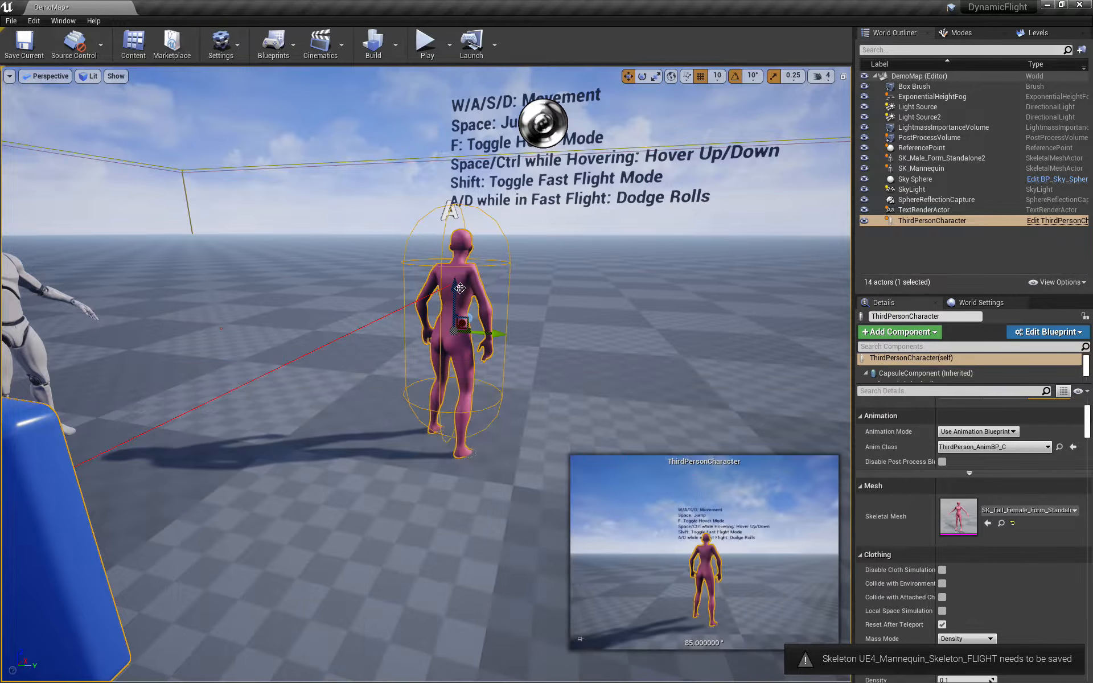
Step: Filter the placed ThirdPersonCharacter's skeletal mesh choices by "2" and assign SK_Petite_Female_Form_Standalone2
click(1004, 511)
text(2)
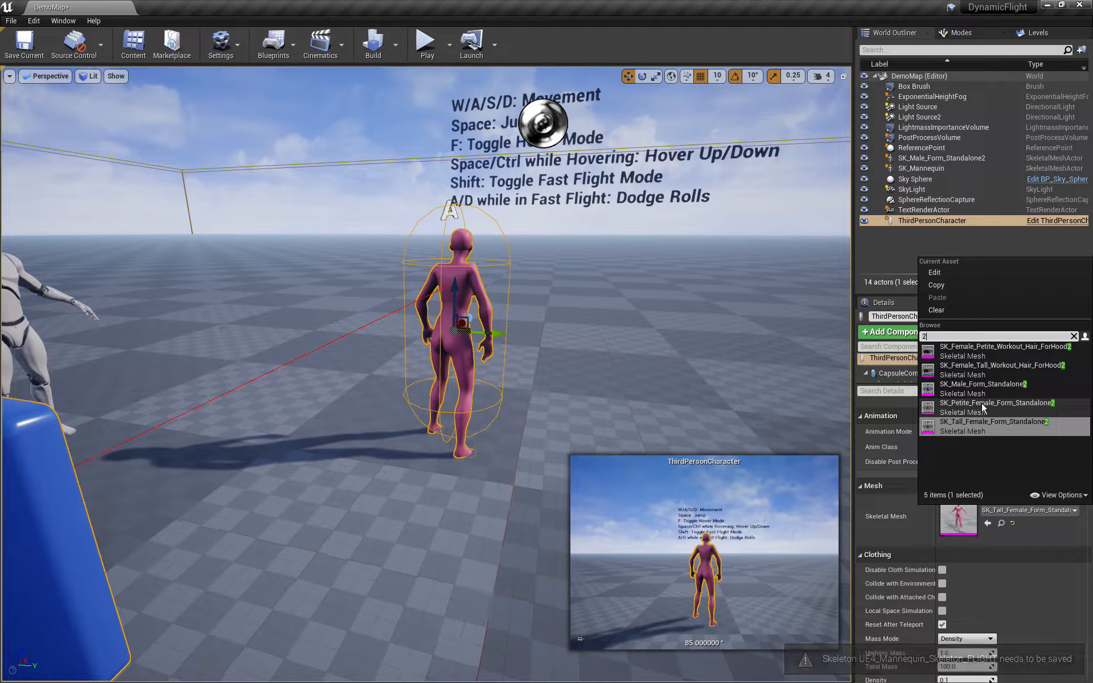
click(991, 408)
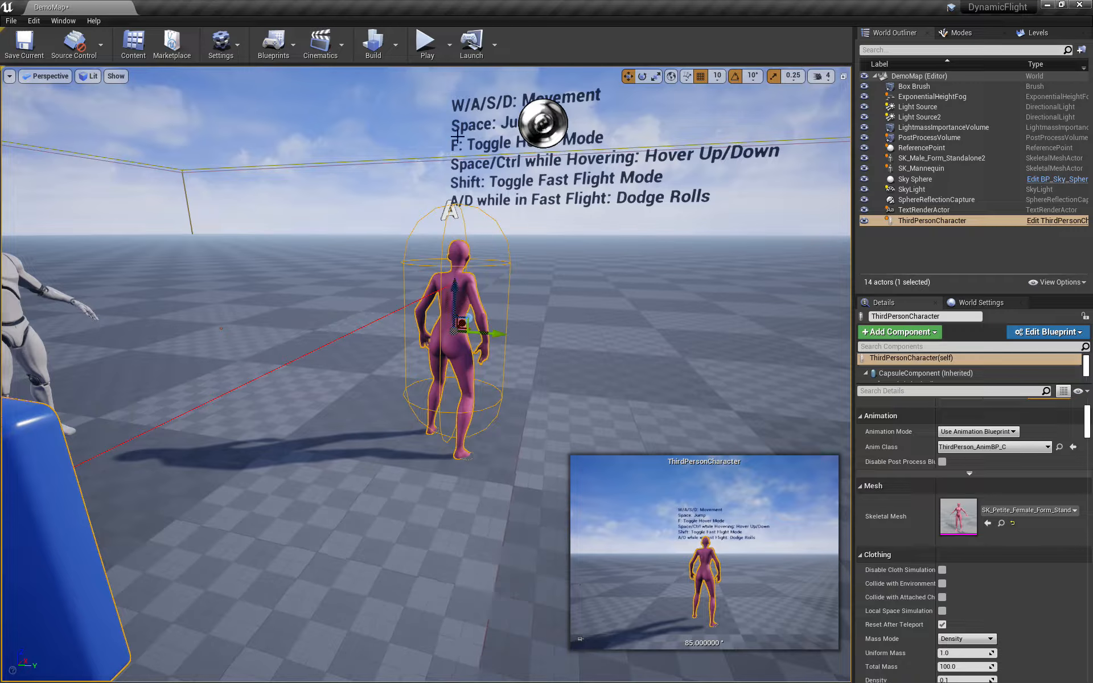
Step: Play the level and run the petite female character around to check its running animations
click(427, 42)
key(s)
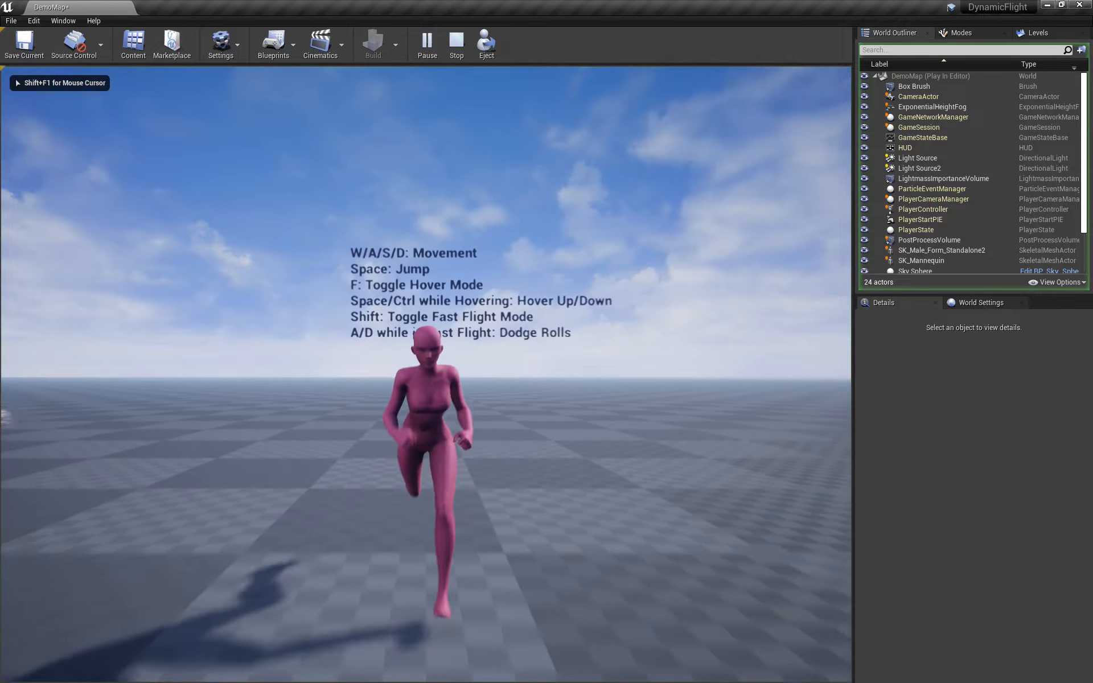
key(a)
key(w)
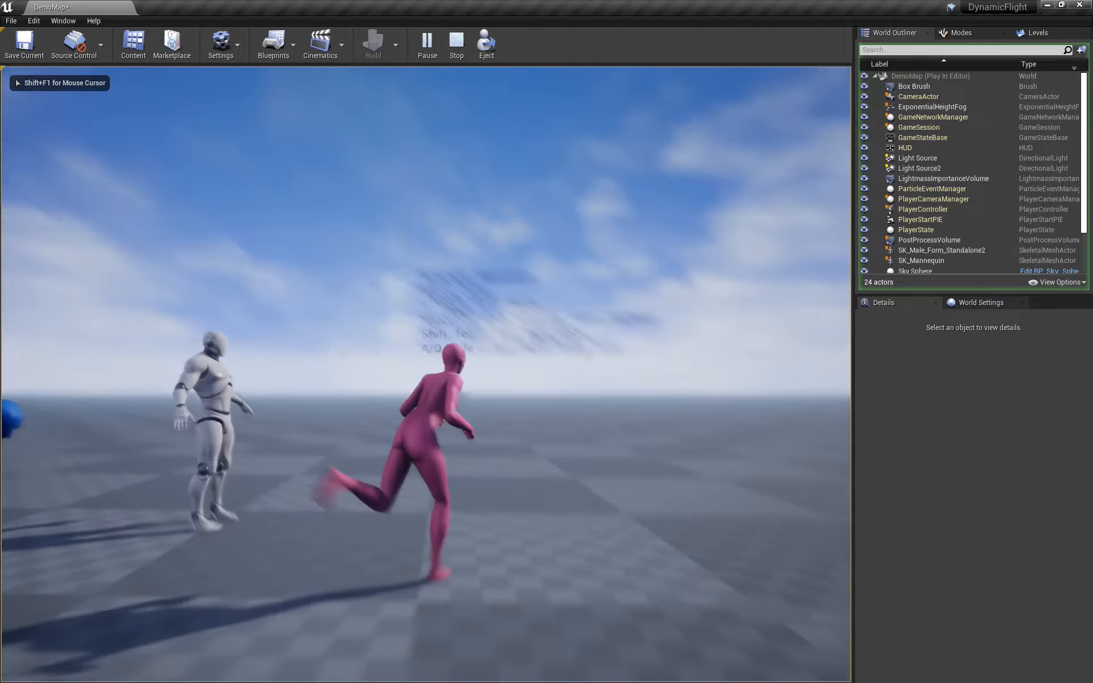
key(a)
key(w)
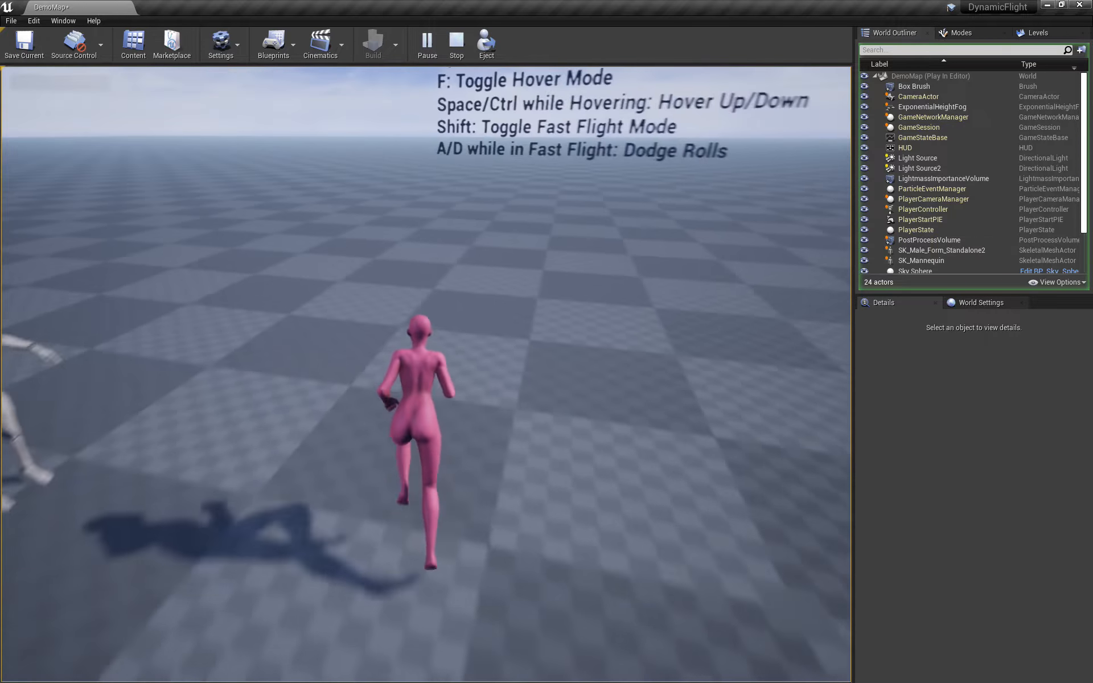
Step: Test the petite female character's jumping, hovering, fast flight and dodge rolls, and land it near the mannequin
key(space)
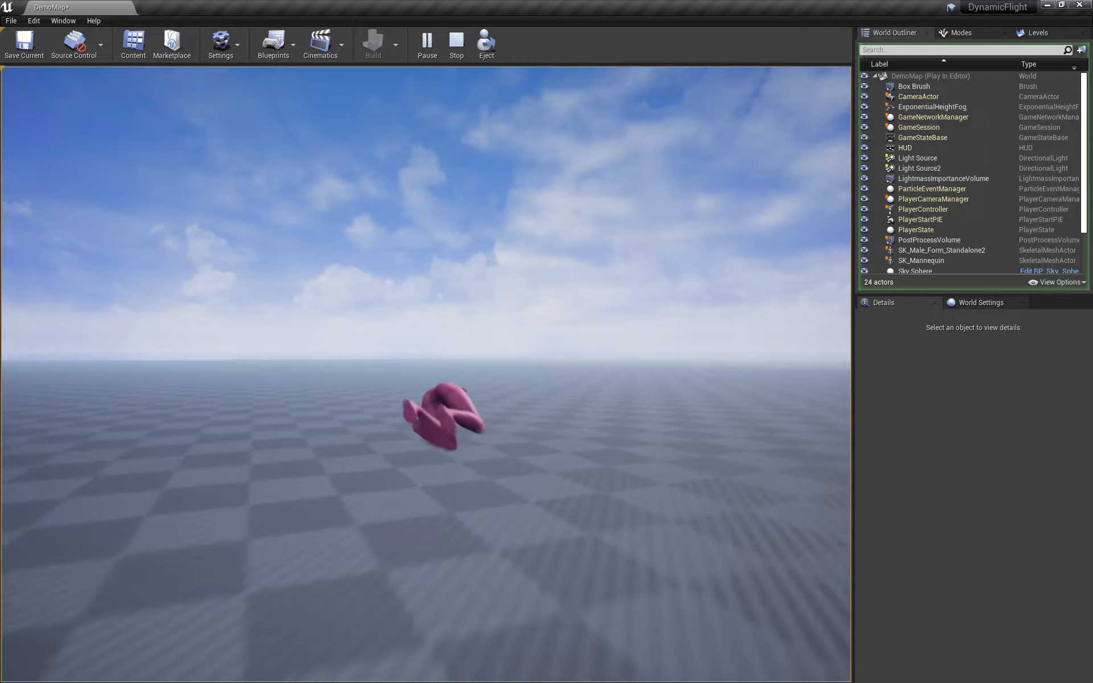
key(w)
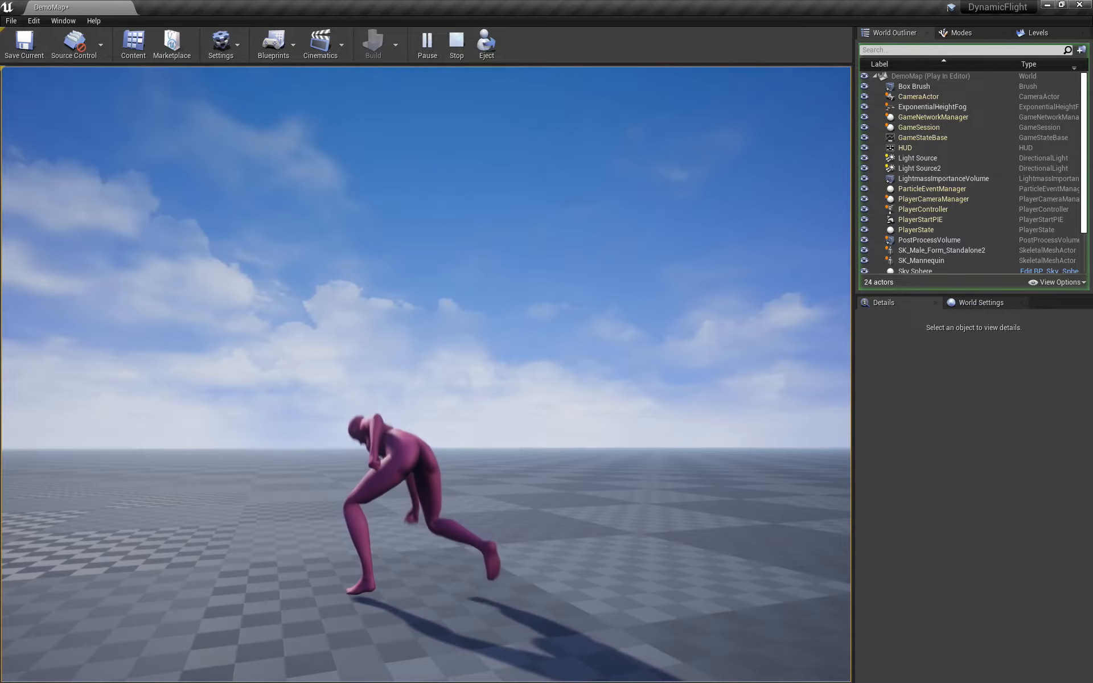
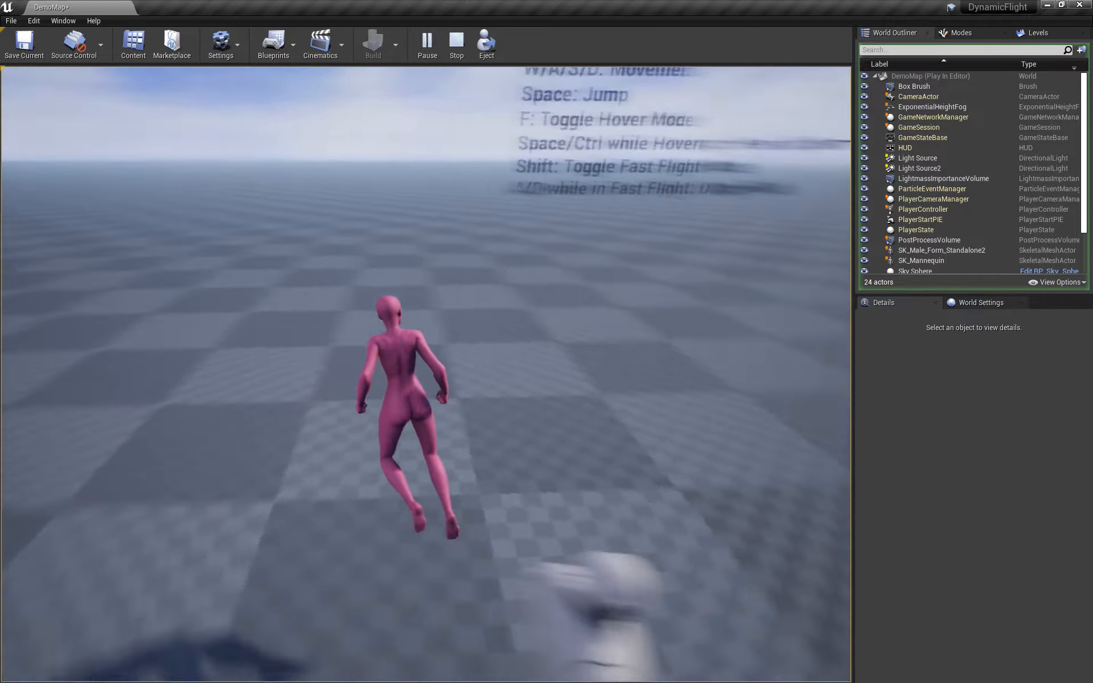
key(space)
key(w)
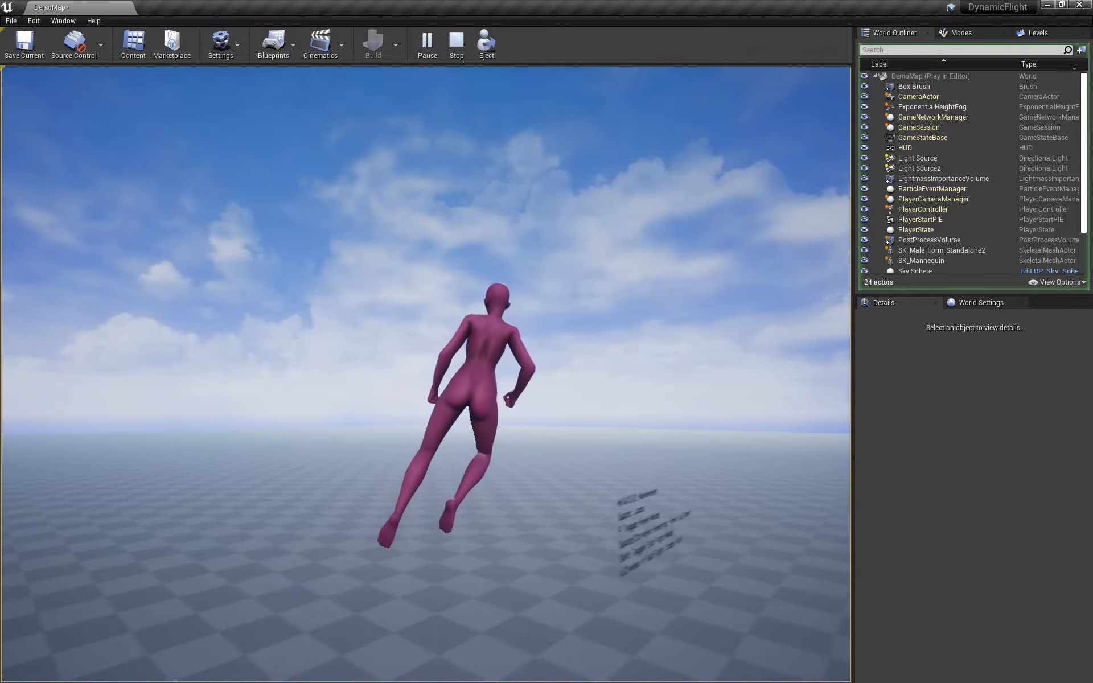
key(w)
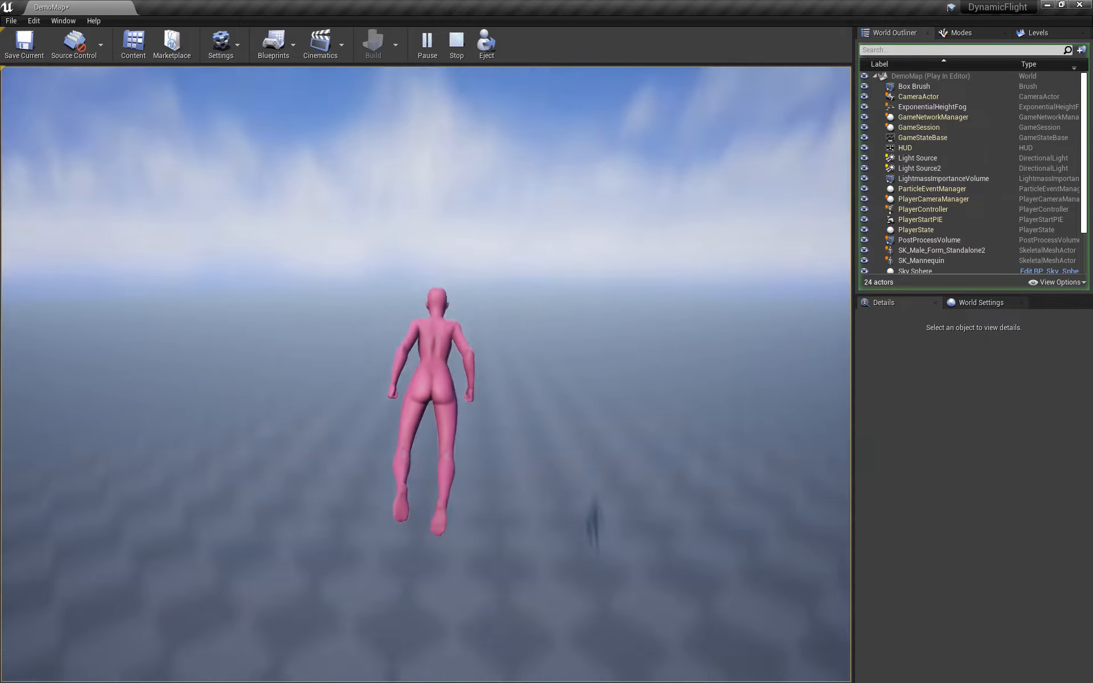
key(w)
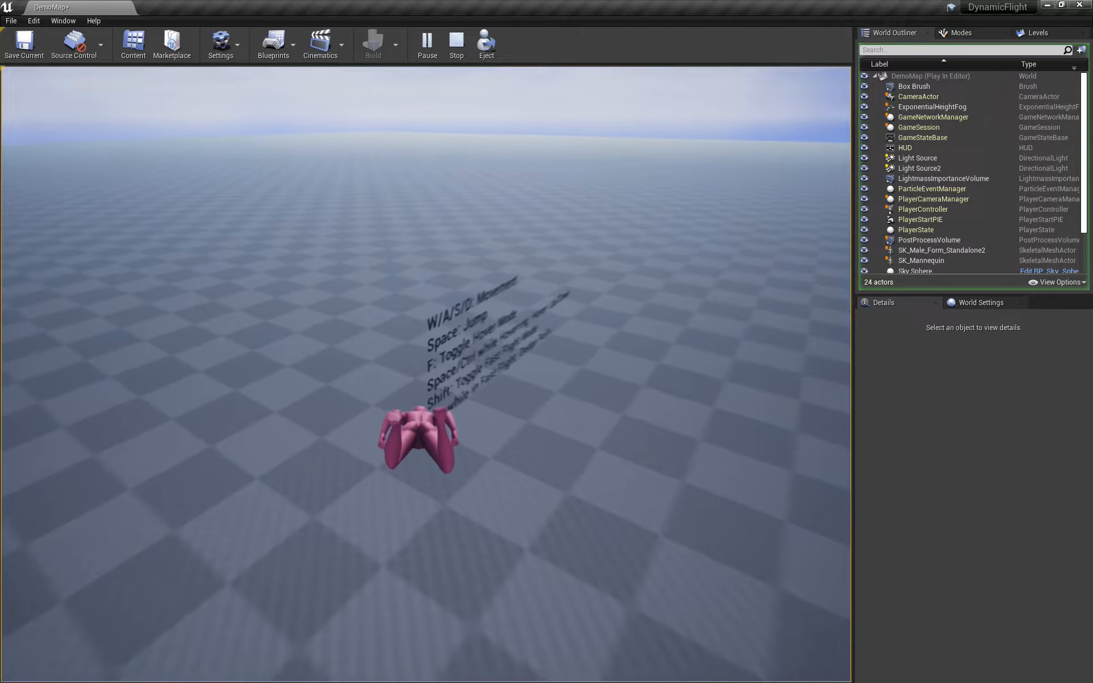
key(d)
key(d)
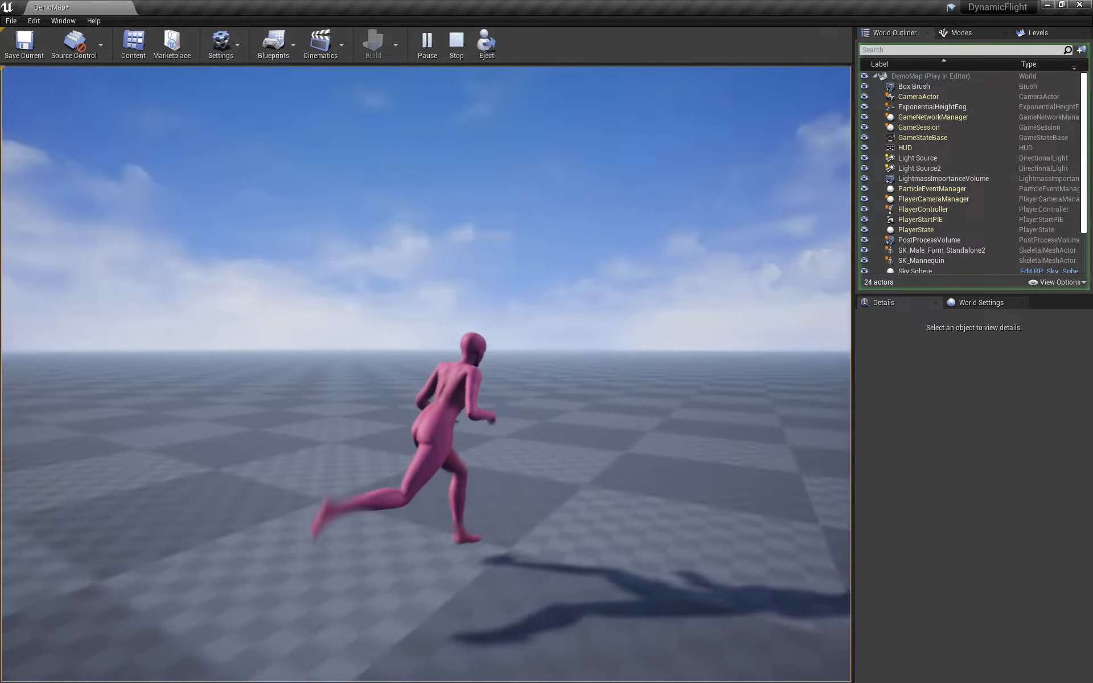
key(s)
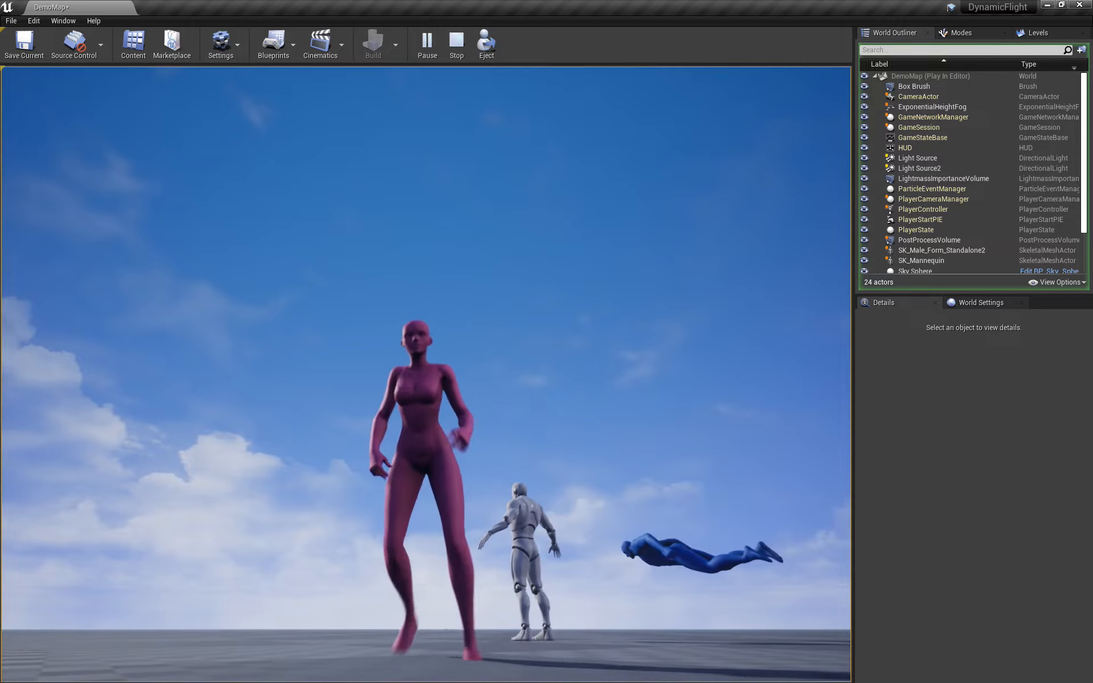
Step: Stop the play session, then select the ThirdPersonCharacter actor in the level and frame it for a close view
key(Escape)
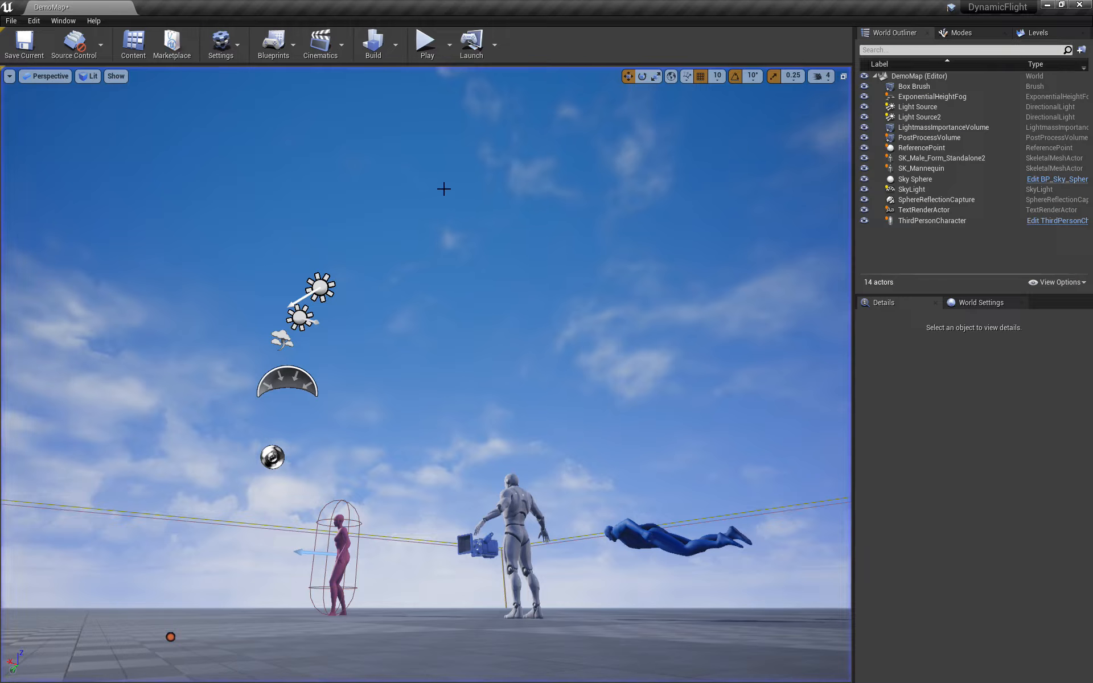
click(351, 548)
key(f)
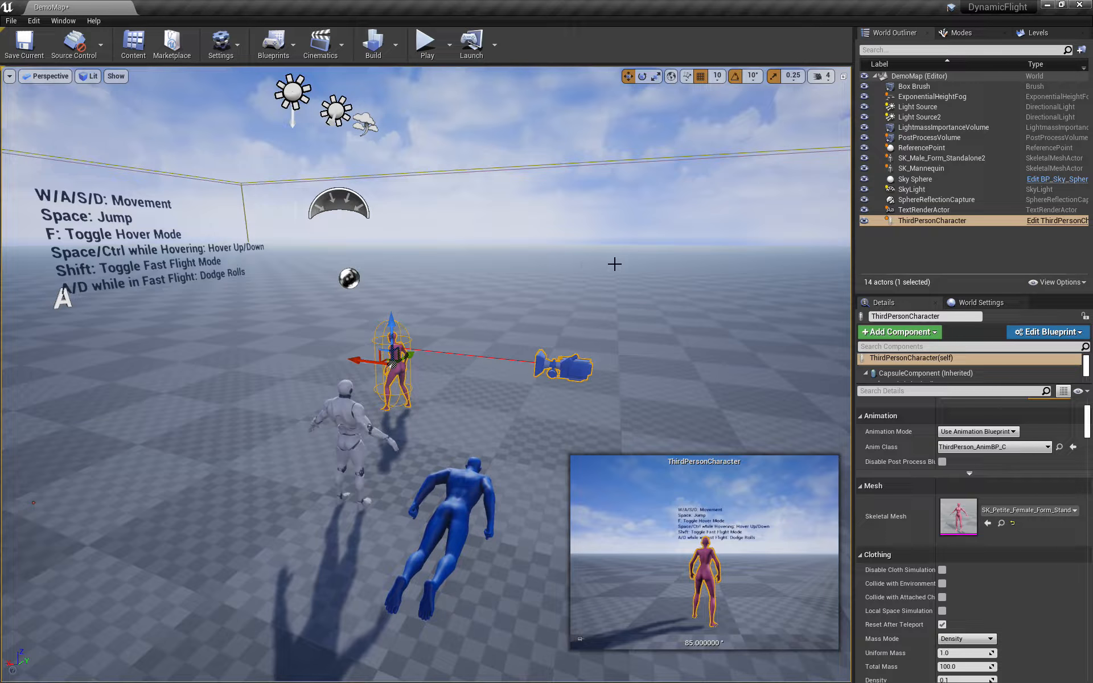
alt+drag(615, 263, 422, 308)
scroll(627, 278, up, 7)
alt+drag(651, 278, 581, 228)
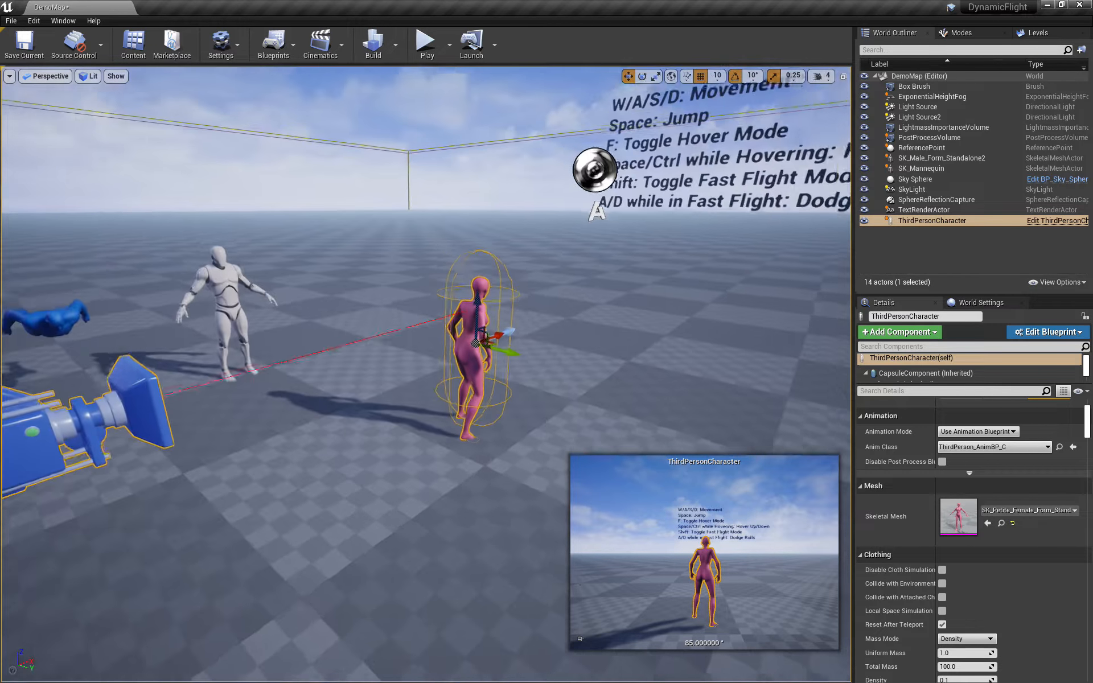
alt+drag(695, 281, 666, 281)
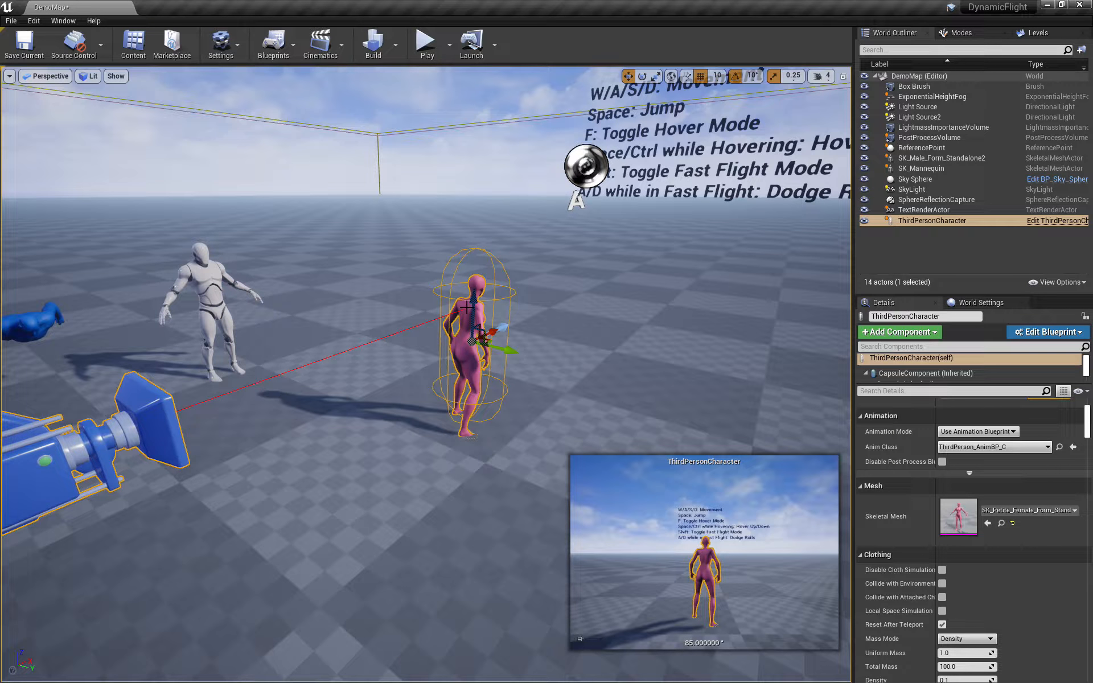
Step: Duplicate the SK_Female_Petite_Workout_Windbreaker_Up mesh in the Petite folder of Female_Workout_Set, keeping the suggested name
click(140, 43)
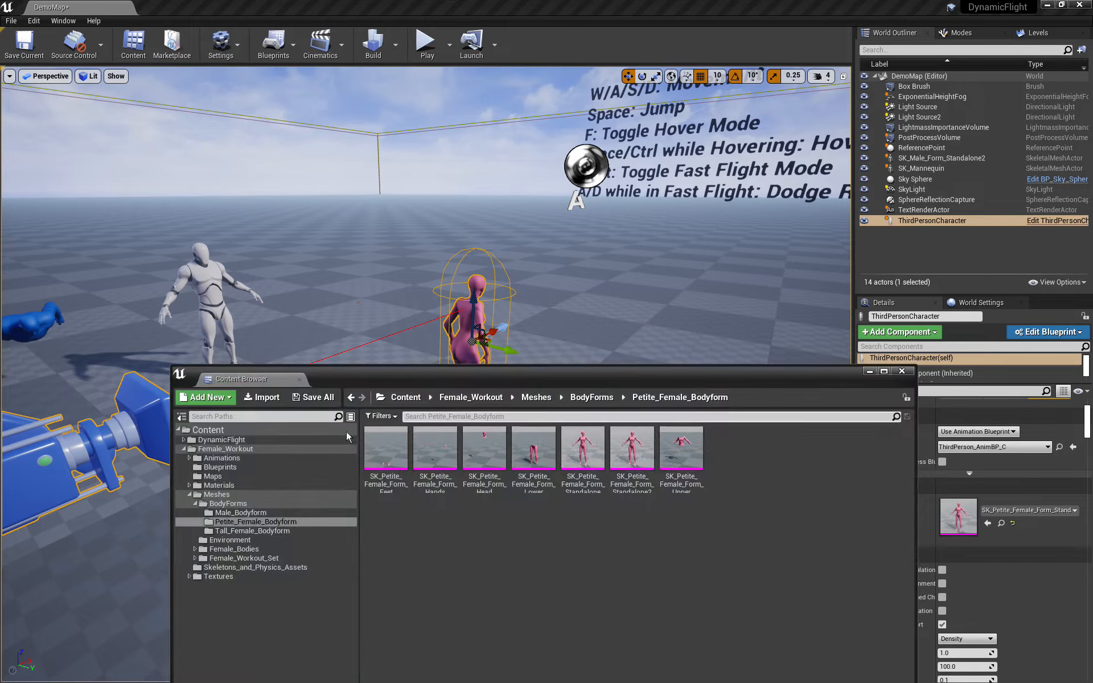
click(241, 558)
click(416, 539)
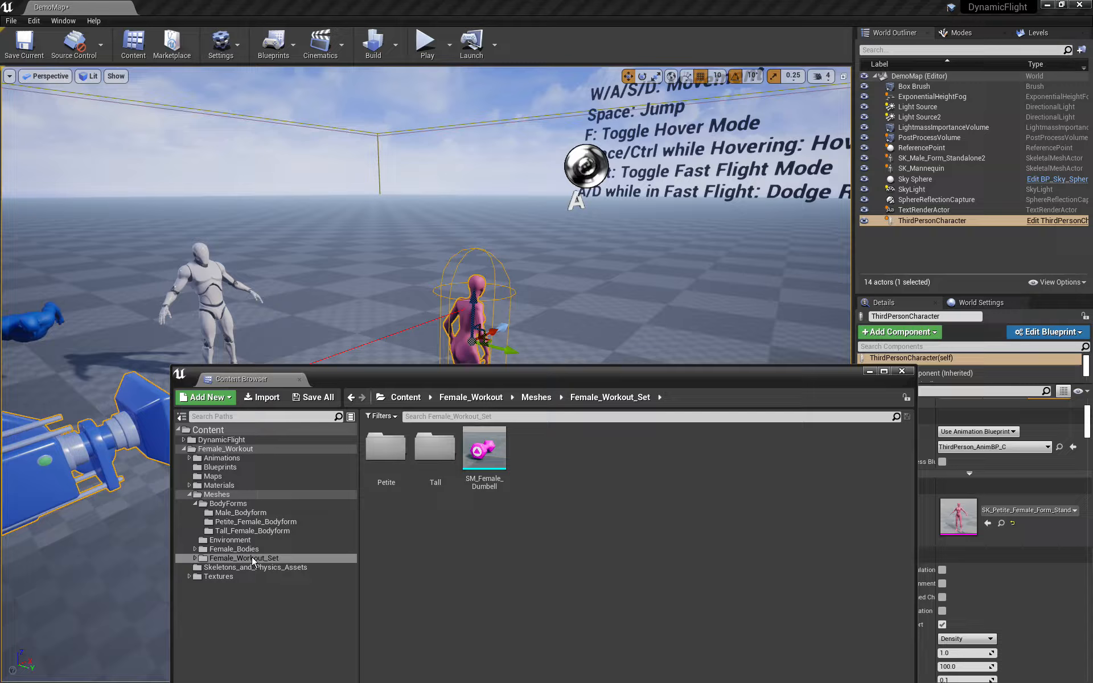
double_click(392, 460)
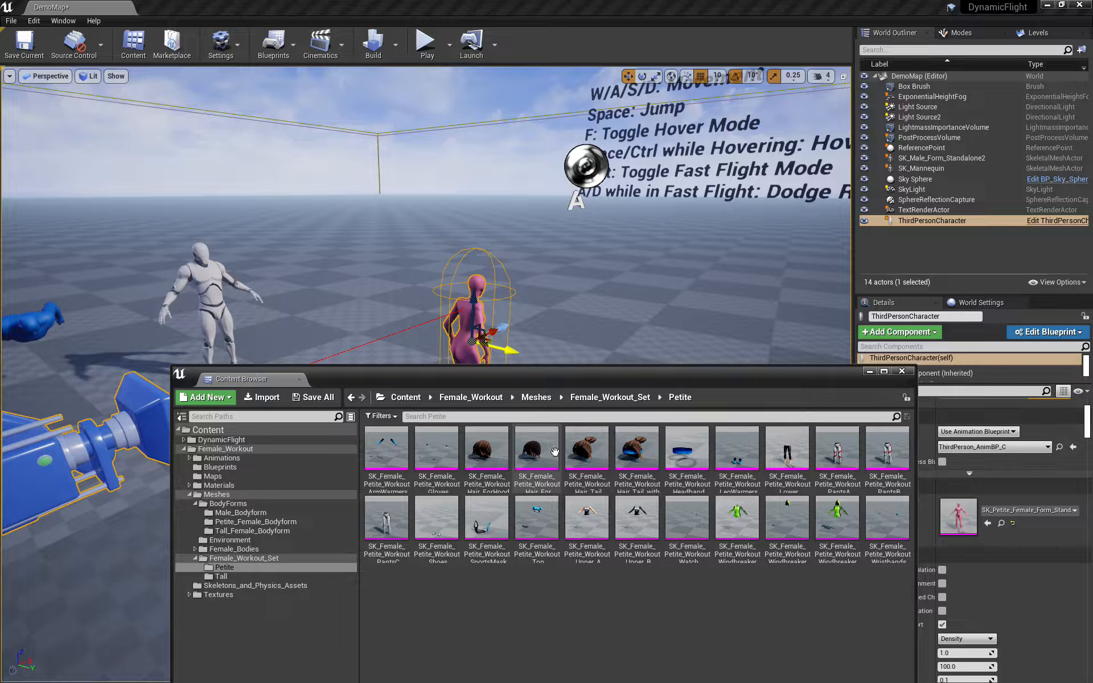
right_click(842, 512)
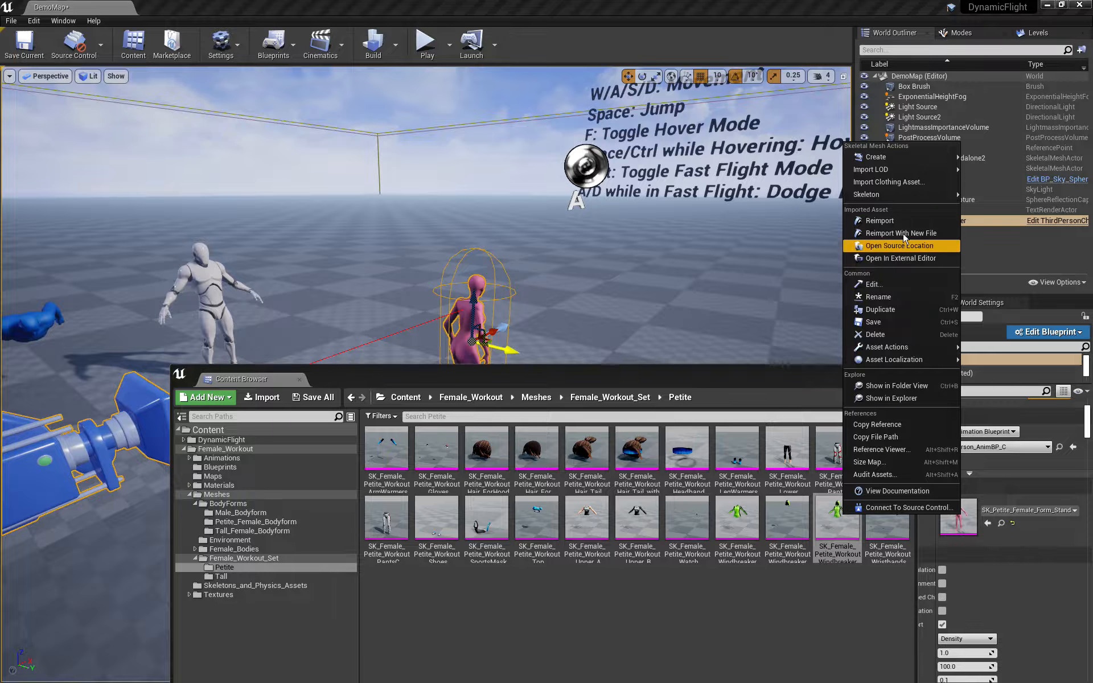
click(883, 310)
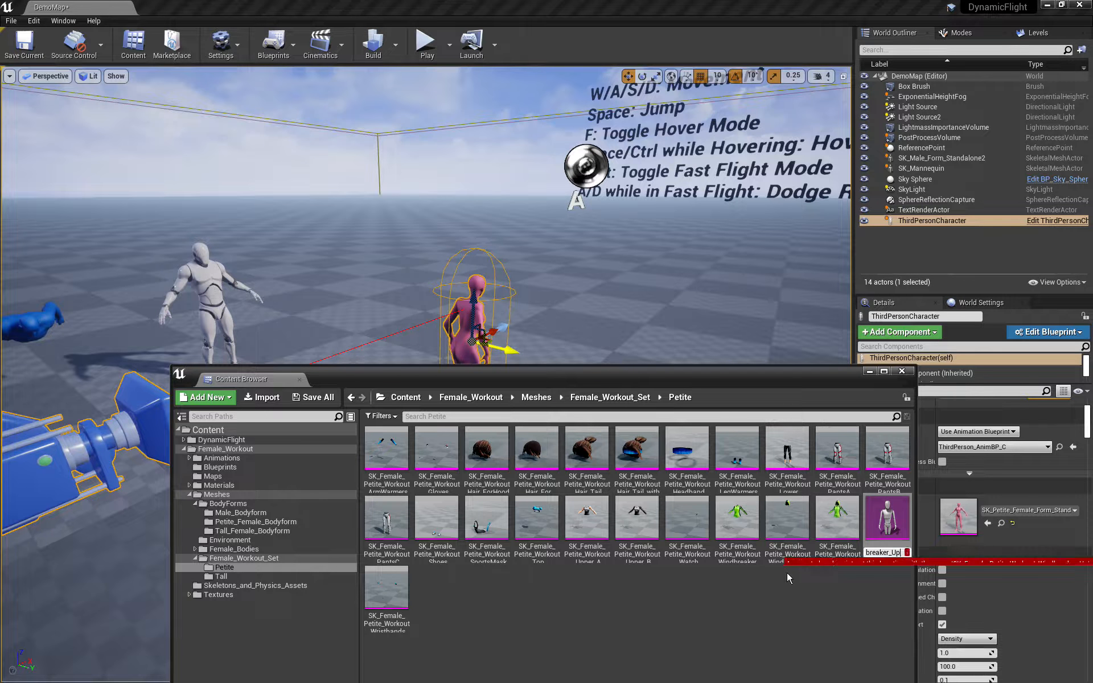
key(Return)
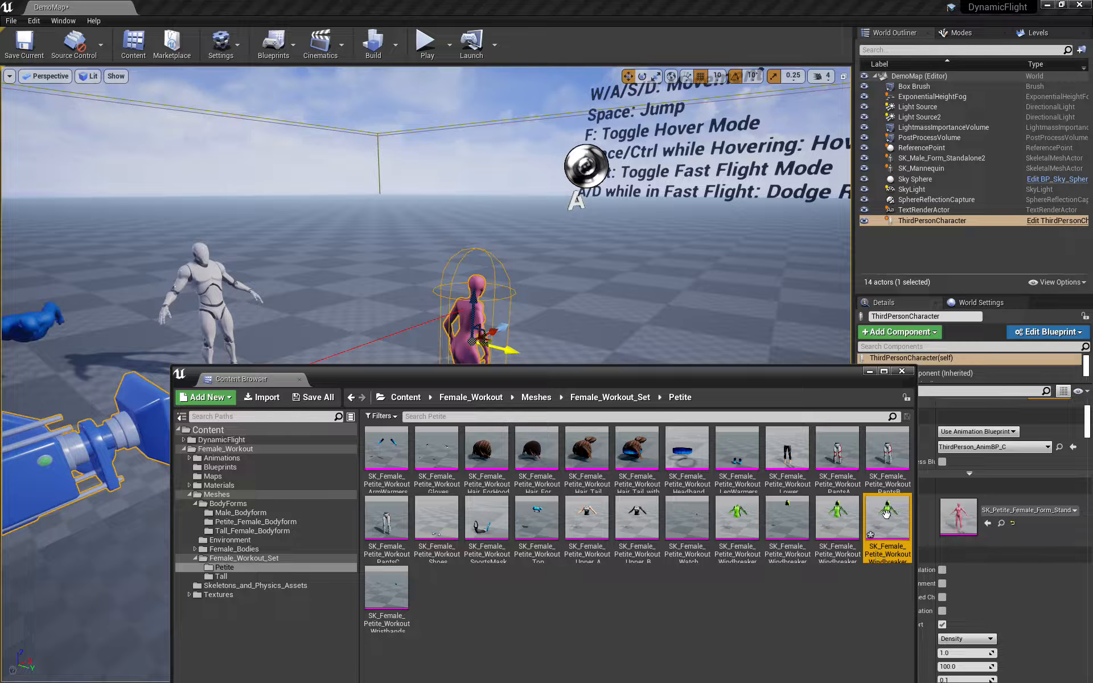
Step: Assign the UE4_Mannequin_Skeleton_FLIGHT skeleton to the duplicated windbreaker mesh
right_click(888, 515)
mouse_move(928, 198)
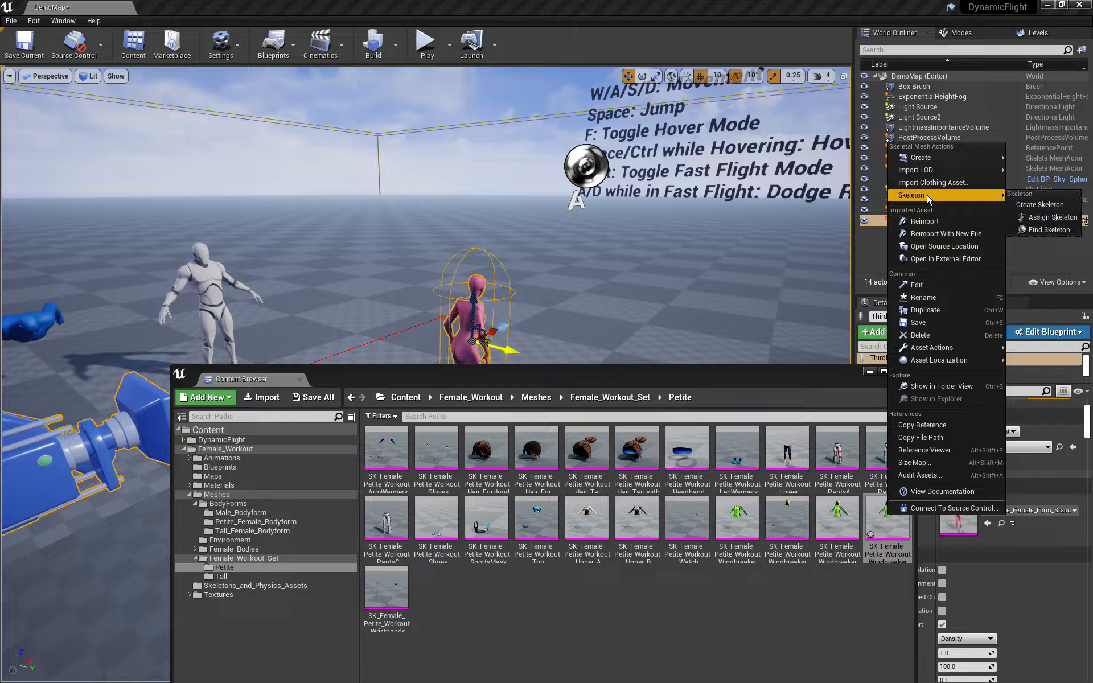
click(1047, 217)
click(504, 315)
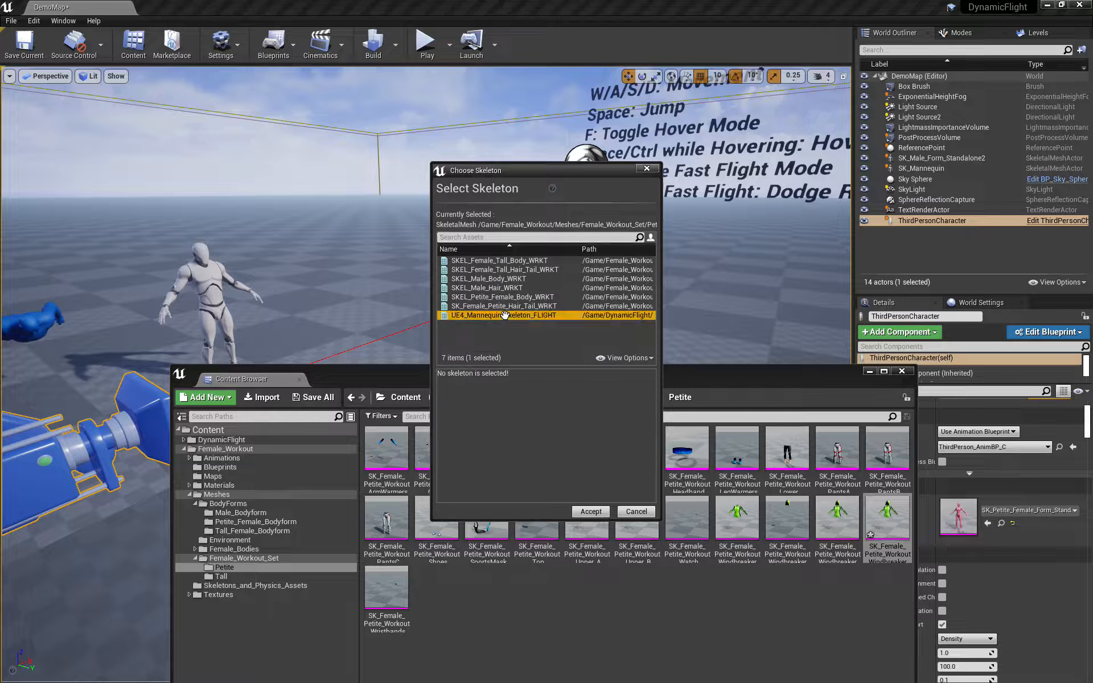
click(591, 512)
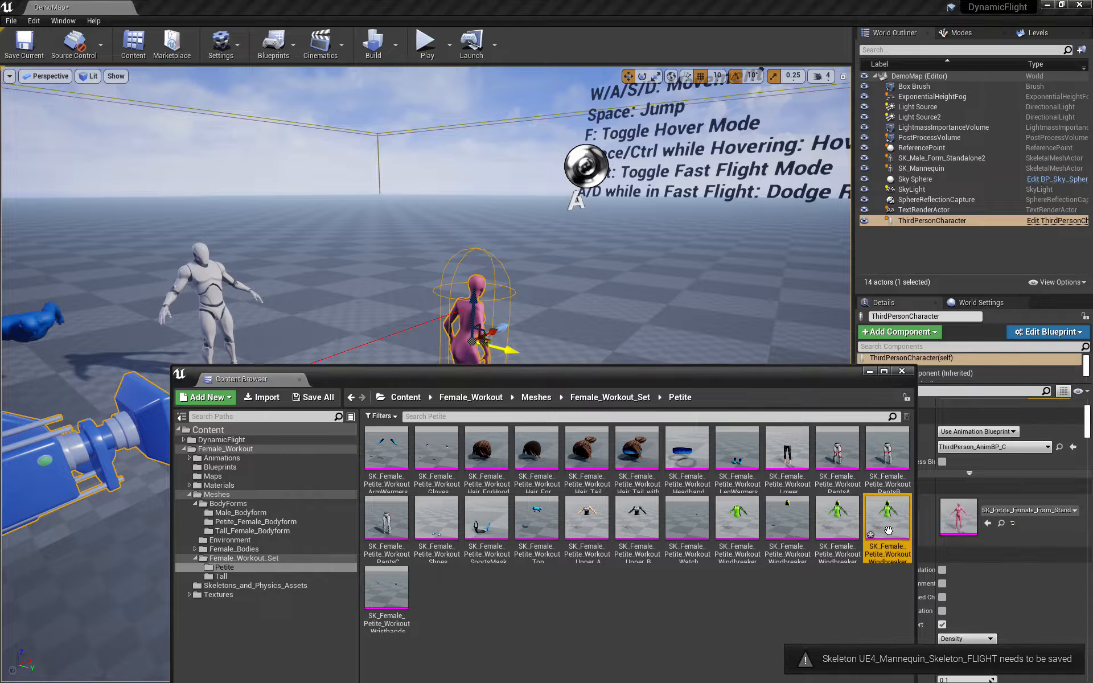
Step: Duplicate the SK_F_Petite_Head mesh in the Petite_Female folder of Female_Bodies, keeping the suggested name
click(230, 549)
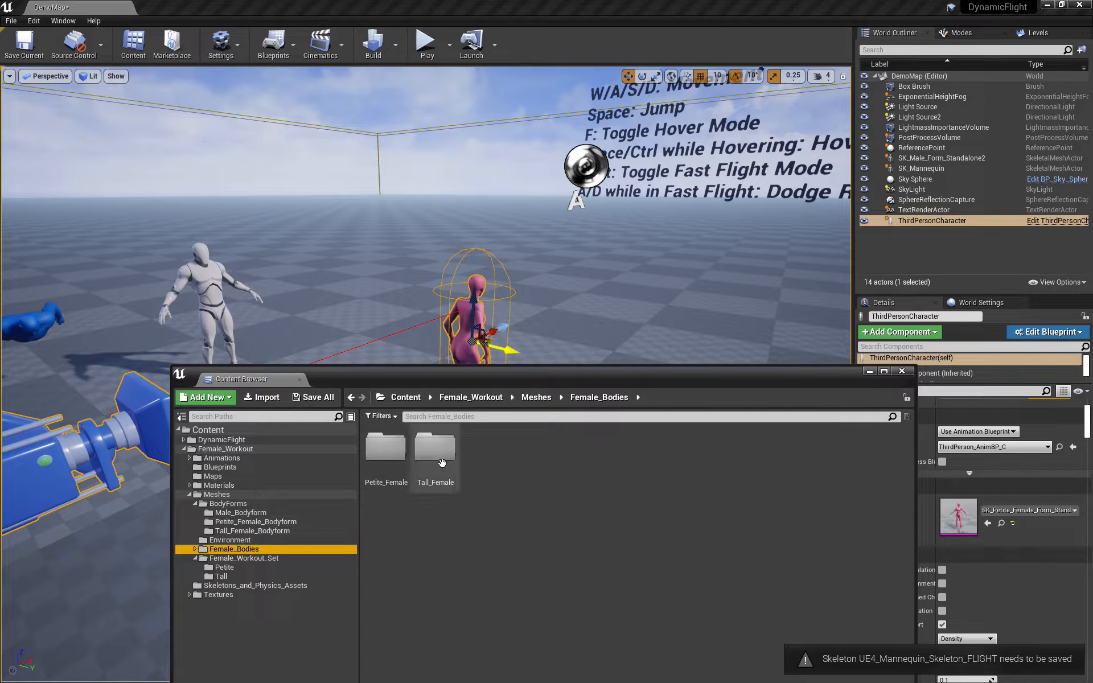
double_click(385, 447)
click(578, 448)
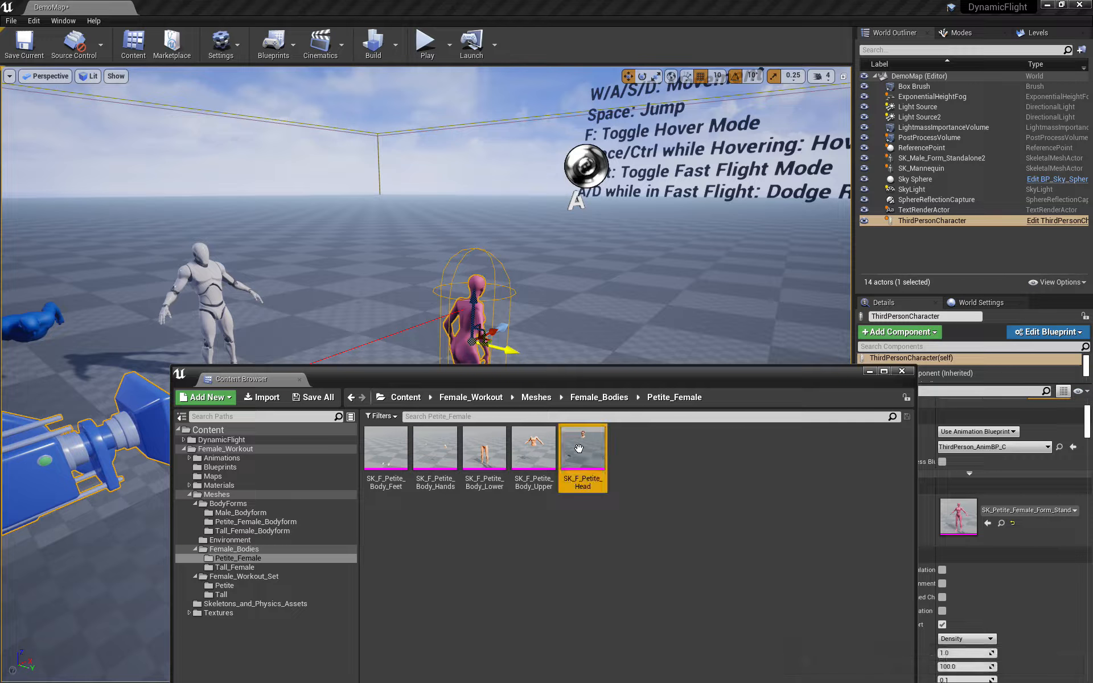
right_click(582, 452)
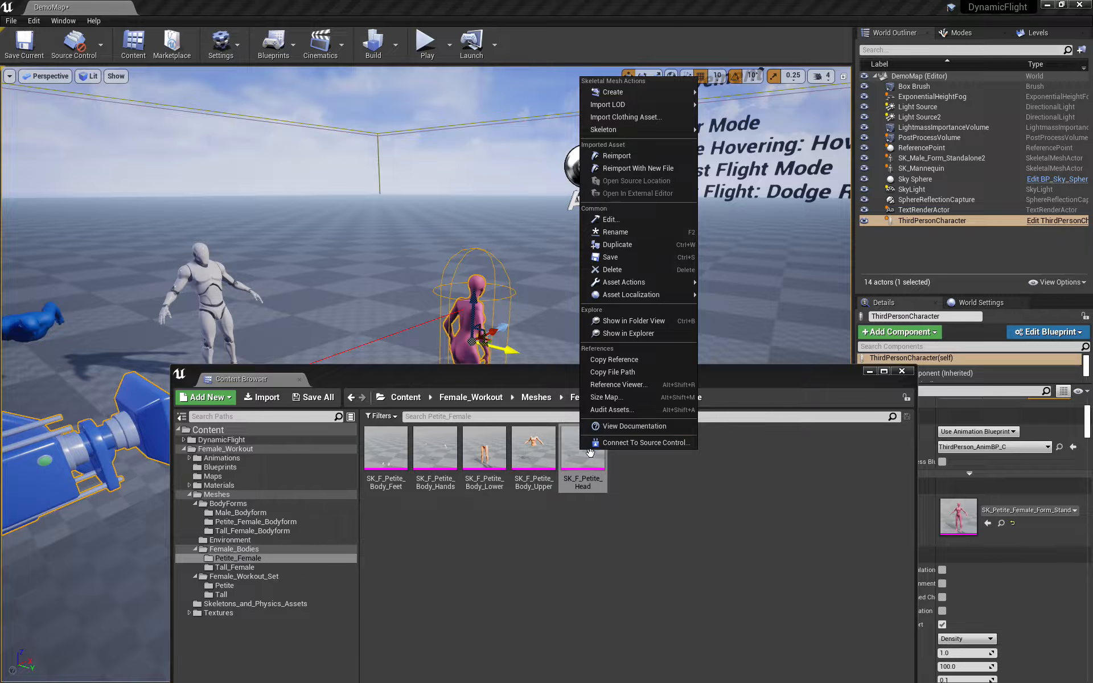
click(625, 245)
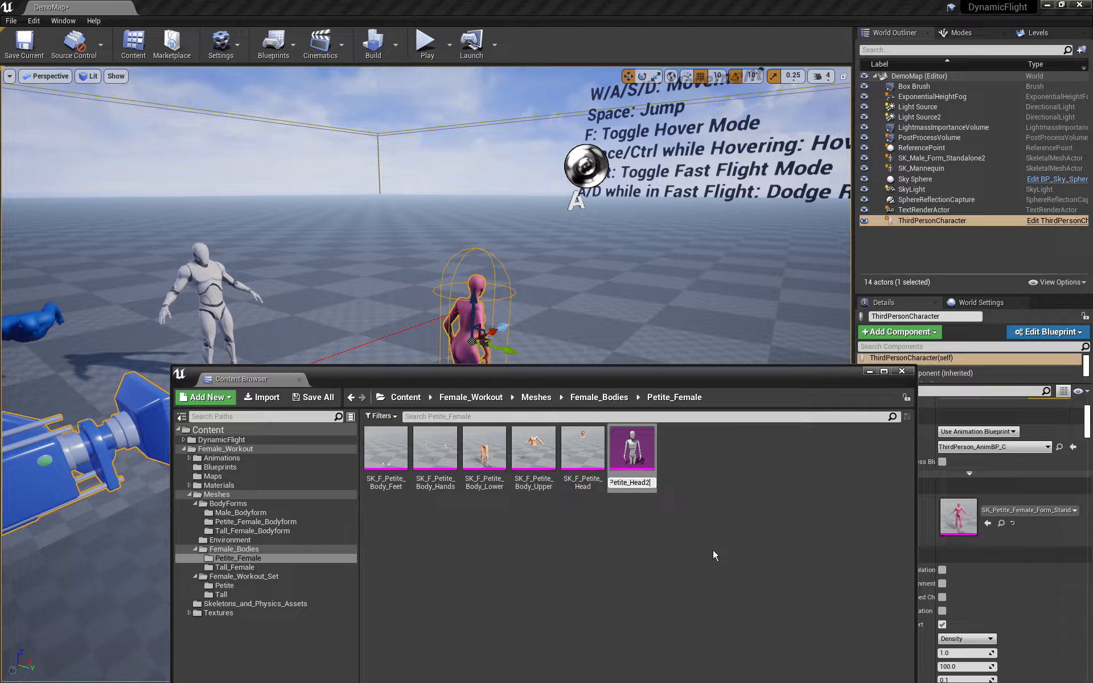
key(Return)
Step: Assign the UE4_Mannequin_Skeleton_FLIGHT skeleton to the duplicated petite head mesh
right_click(637, 447)
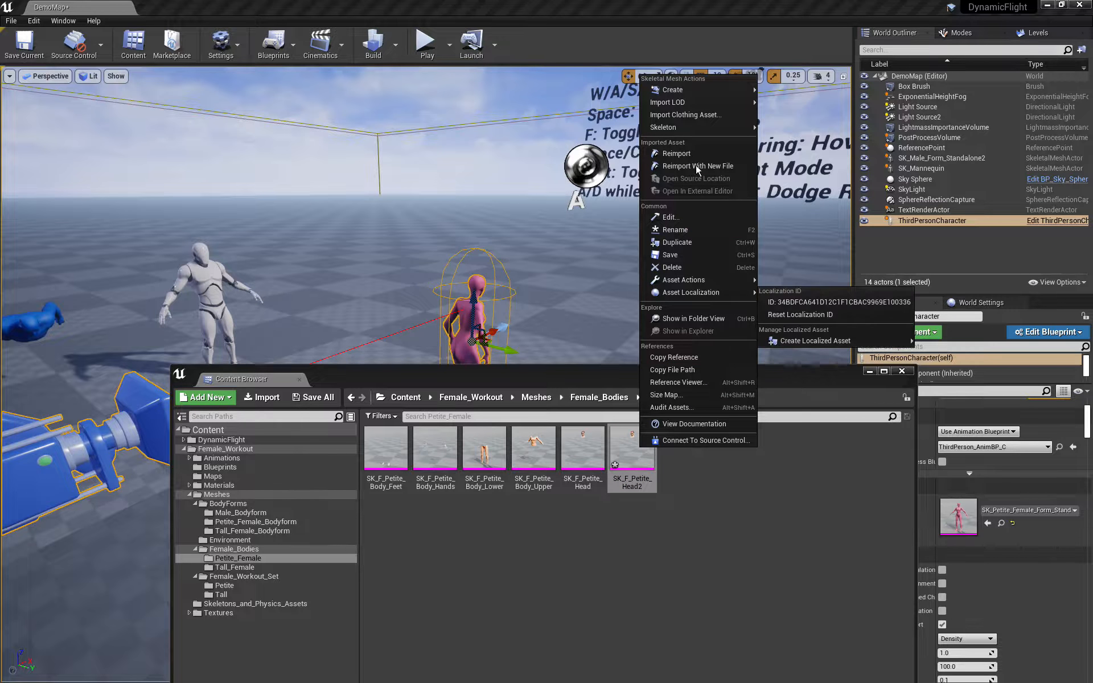
mouse_move(709, 132)
click(789, 150)
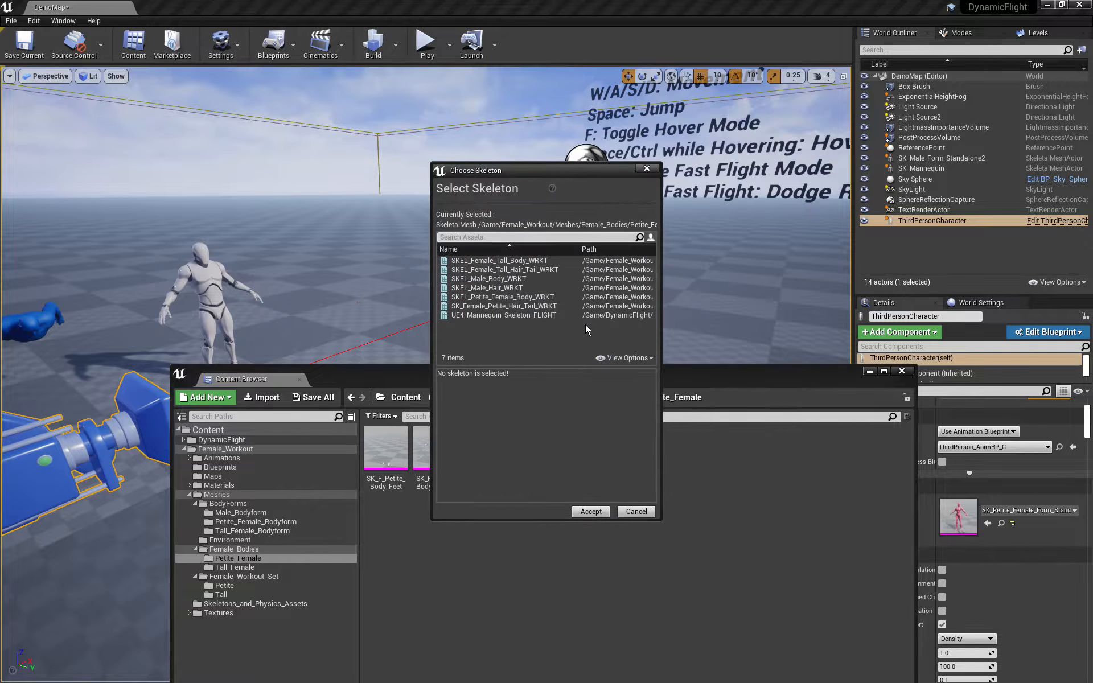
click(500, 315)
click(591, 511)
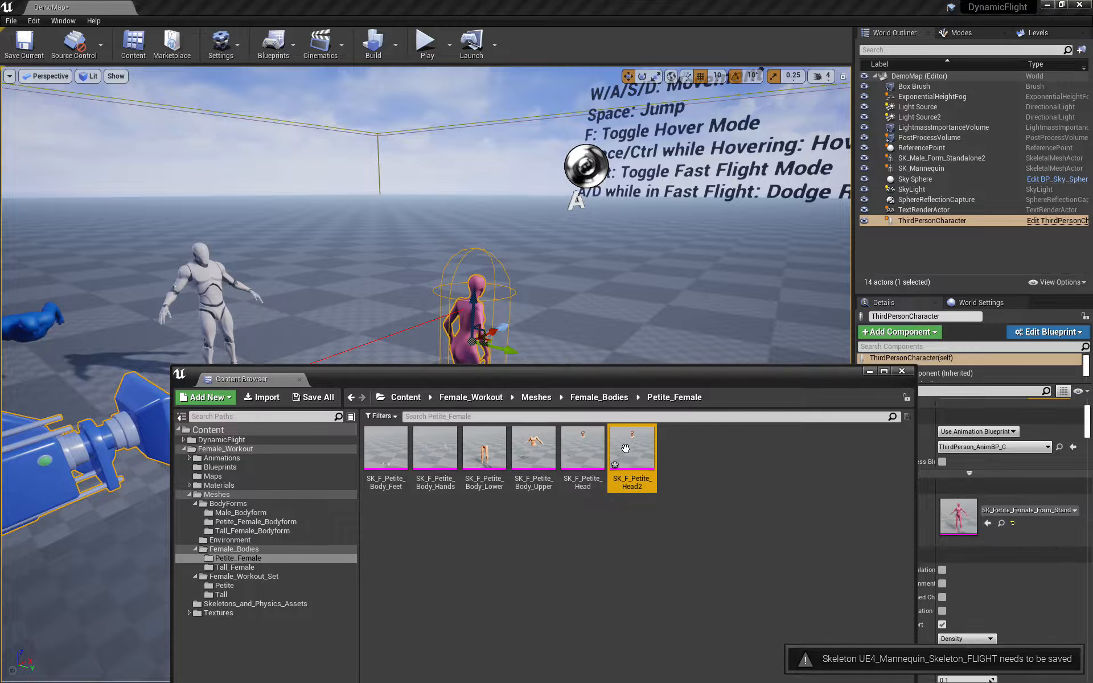
key(ctrl+s)
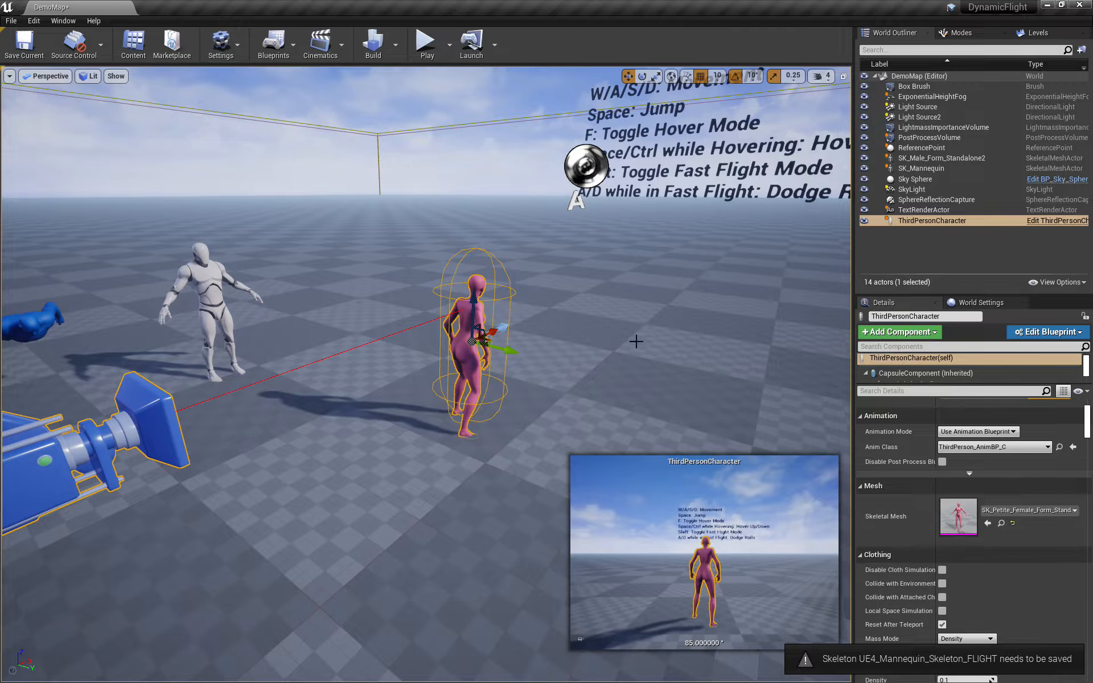
Step: In the ThirdPersonCharacter blueprint, set the Mesh component's skeletal mesh to SK_Female_Petite_Workout_Windbreaker_Up2 and compile
click(1057, 220)
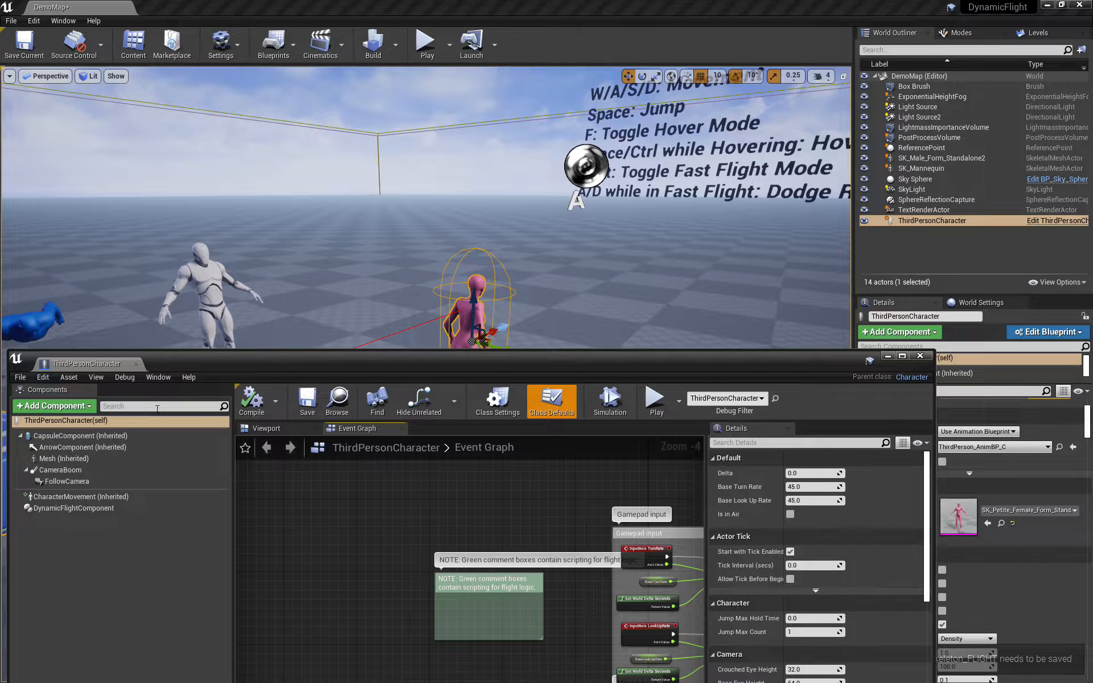
drag(170, 363, 455, 347)
click(506, 411)
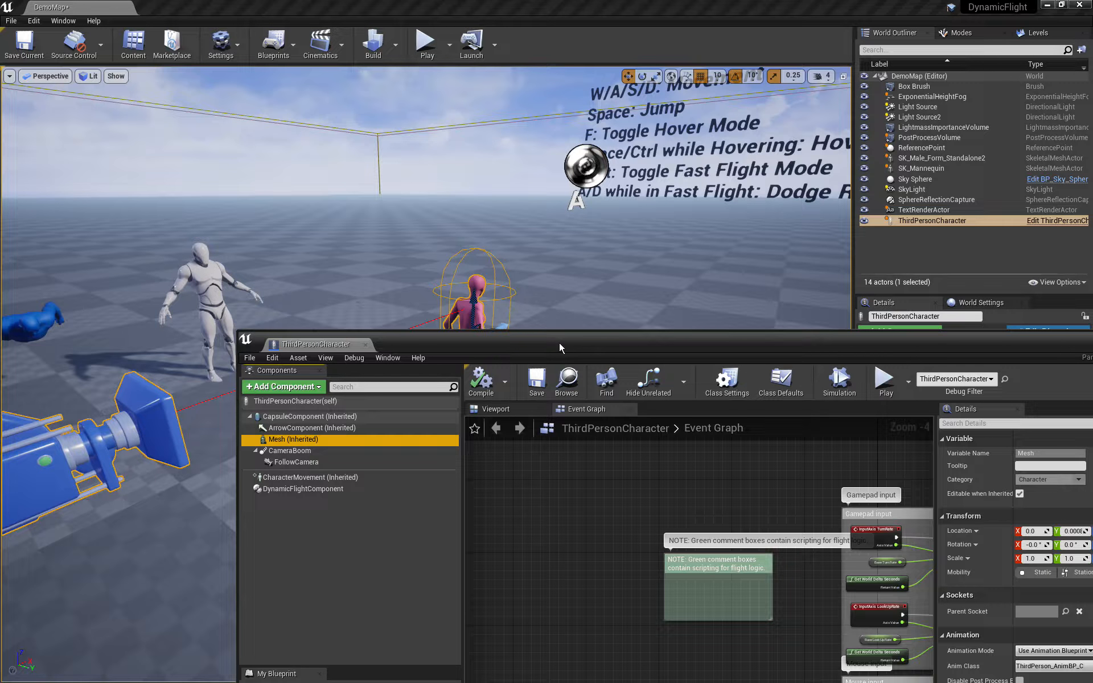
drag(560, 342, 436, 193)
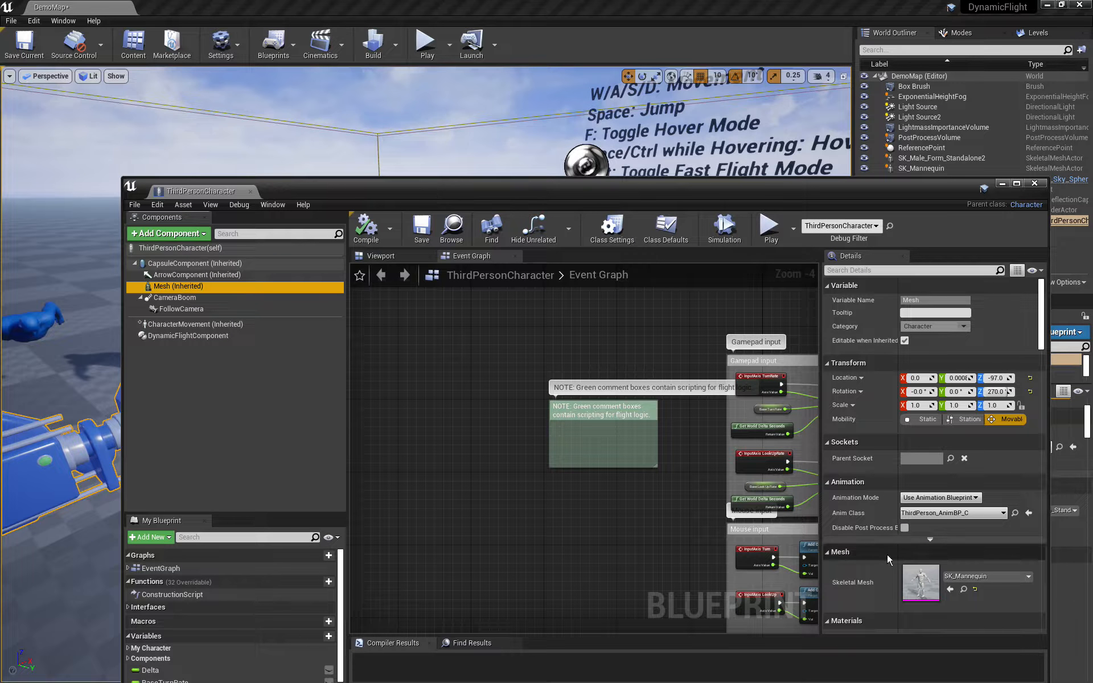
click(958, 575)
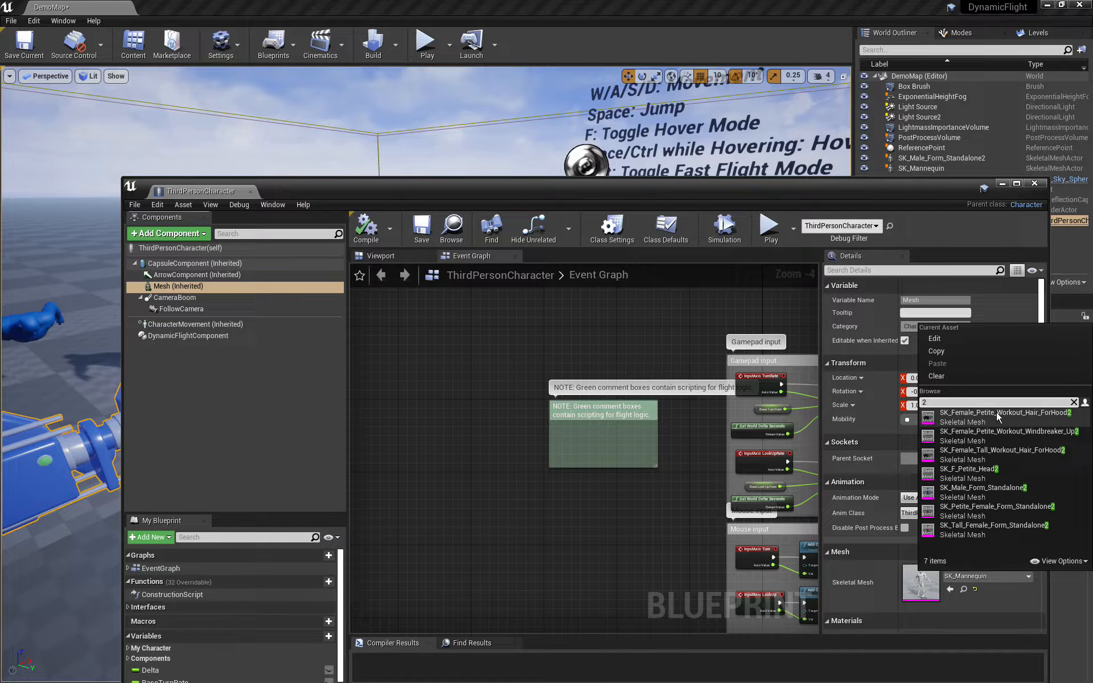
click(1027, 433)
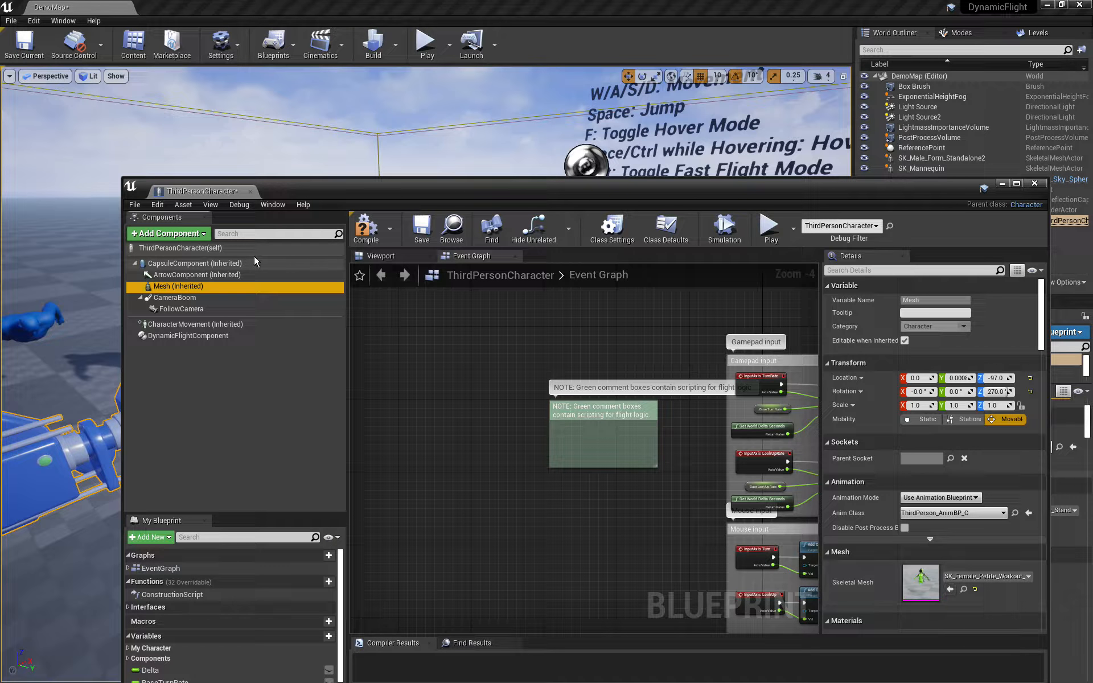
click(367, 231)
Step: Move the blueprint window clear of the level view and reset the placed character's skeletal mesh to the blueprint default
drag(465, 186, 480, 589)
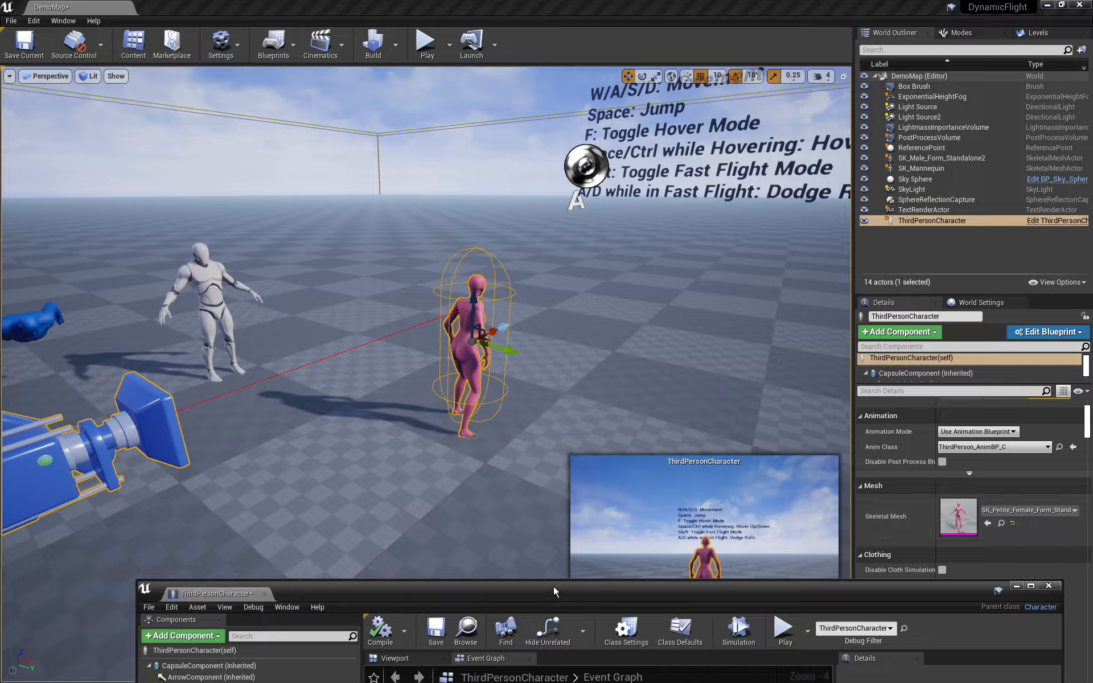
drag(556, 589, 382, 632)
click(1012, 522)
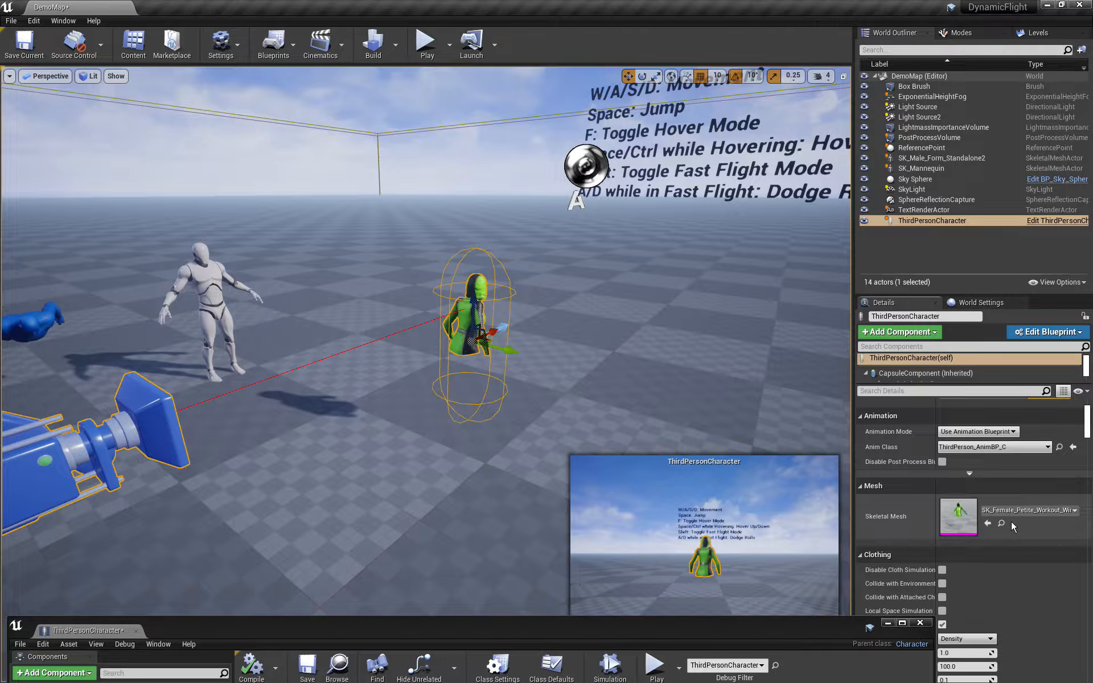
Step: Play the level and test the windbreaker mesh while jumping, hovering, flying fast and dodge rolling
click(426, 41)
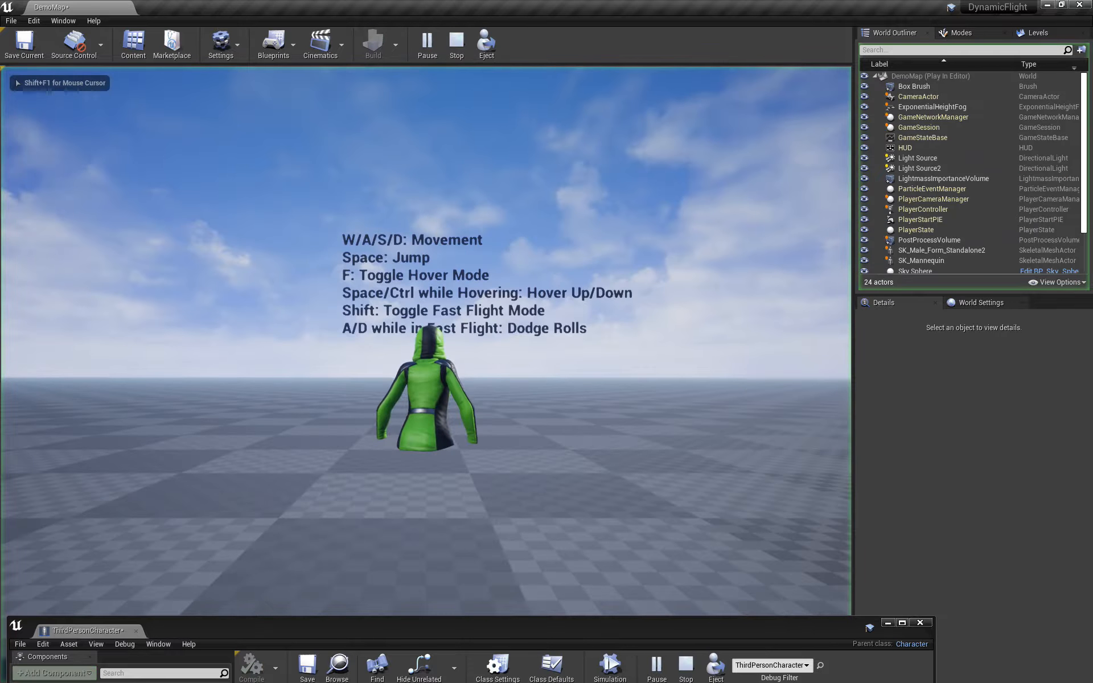
key(space)
key(f)
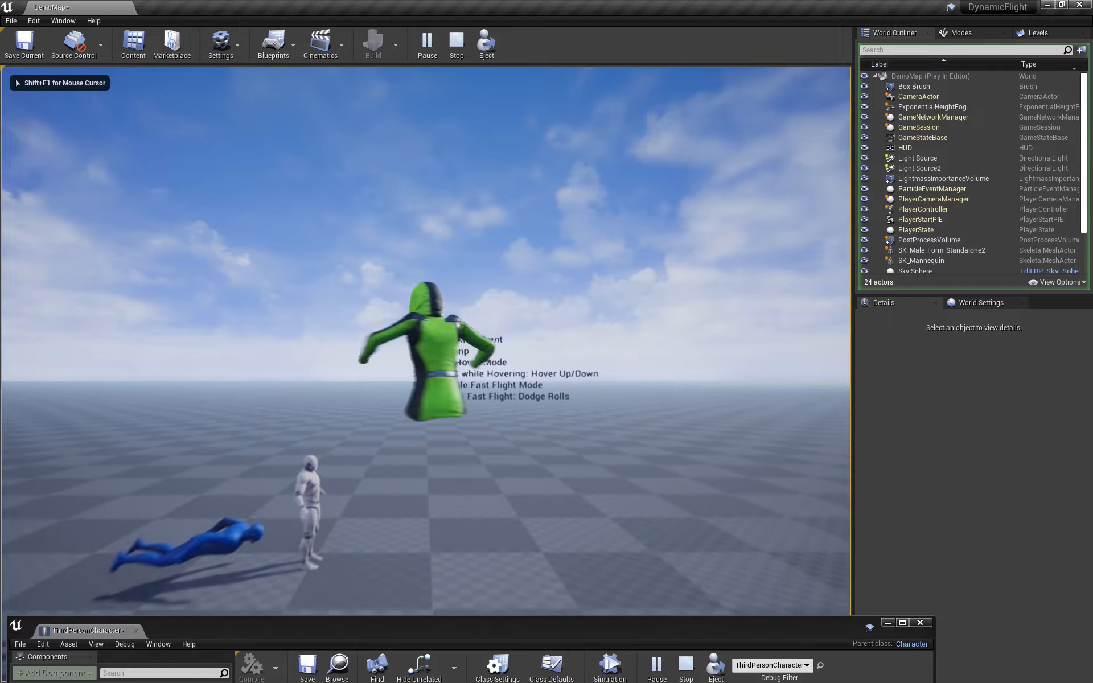
key(w)
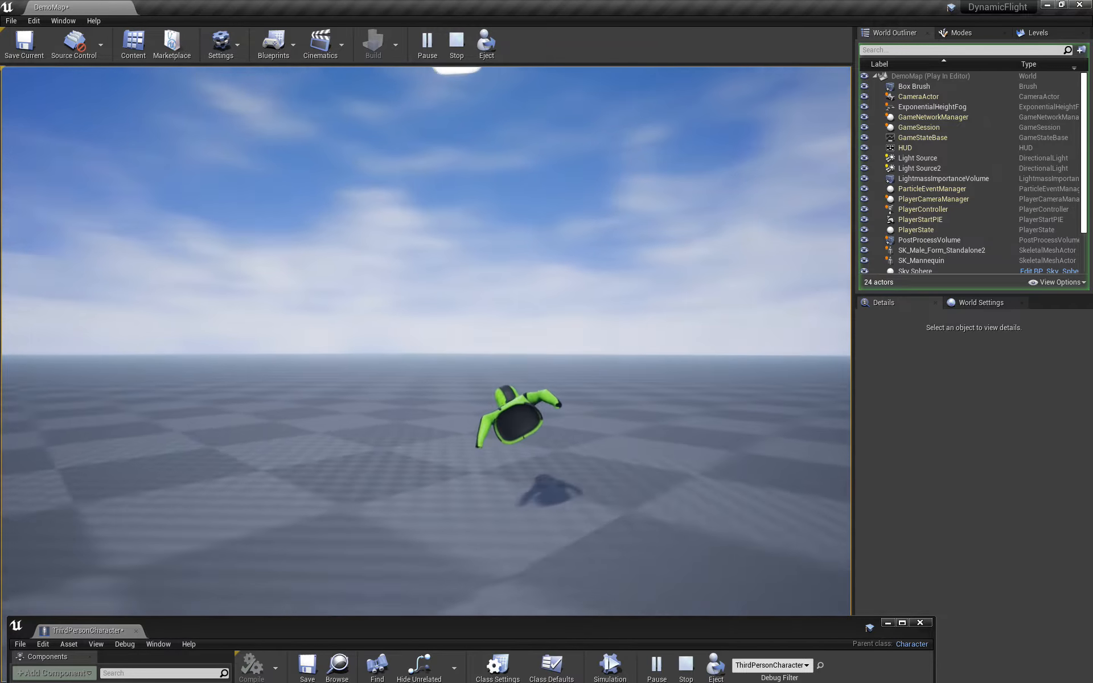
key(shift)
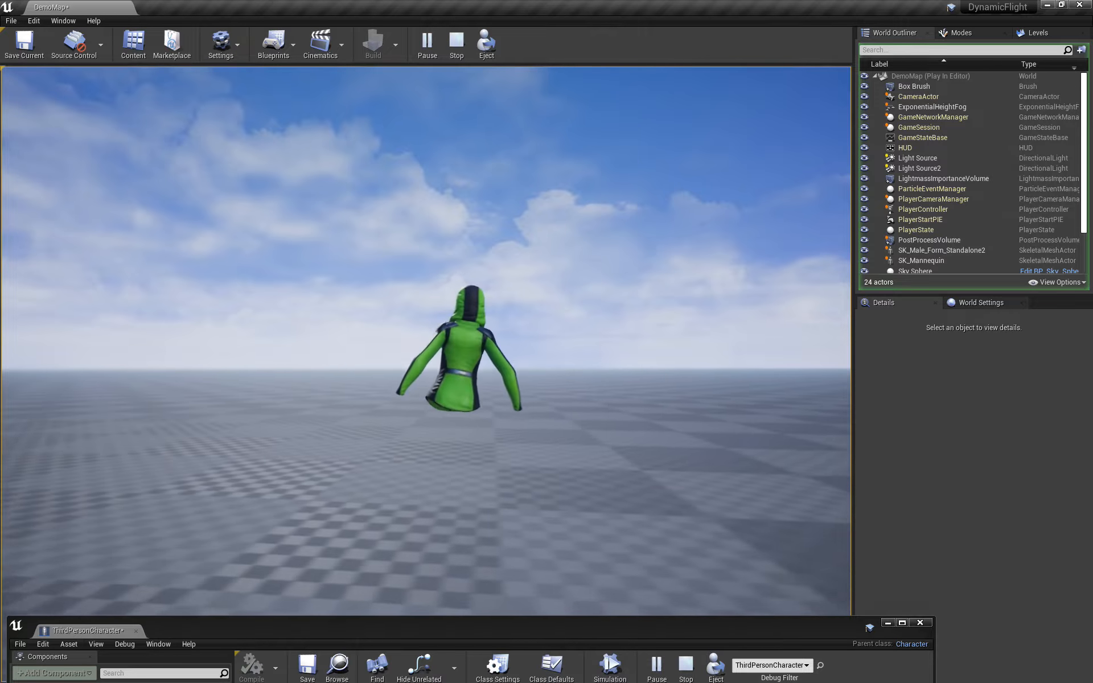
key(shift)
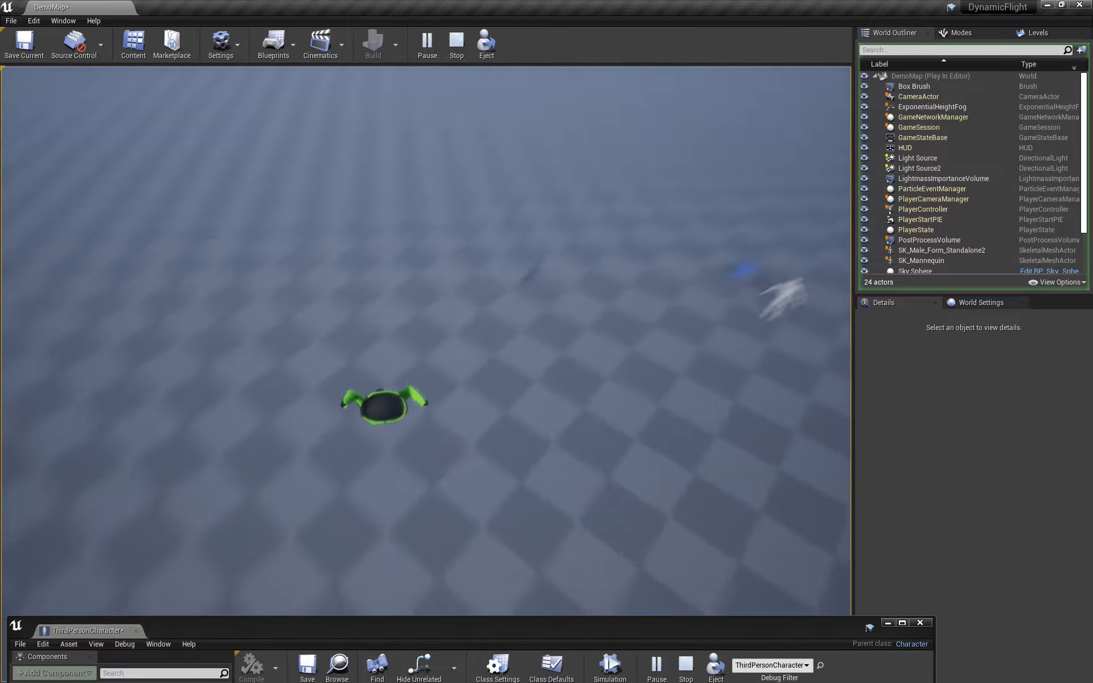
key(shift)
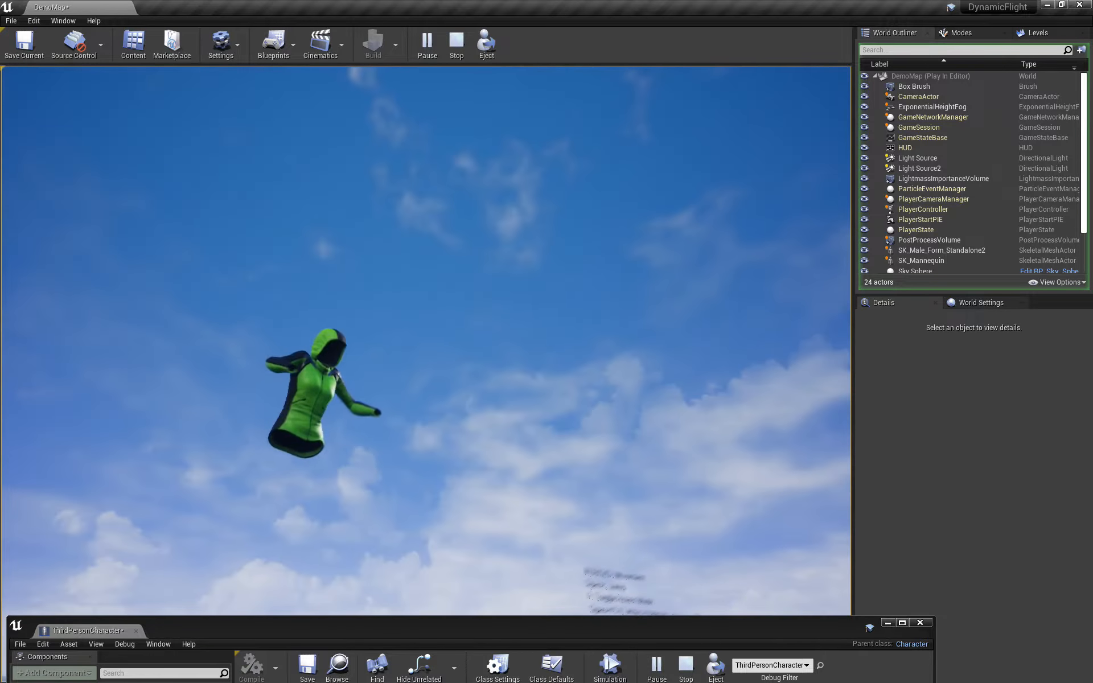
key(d)
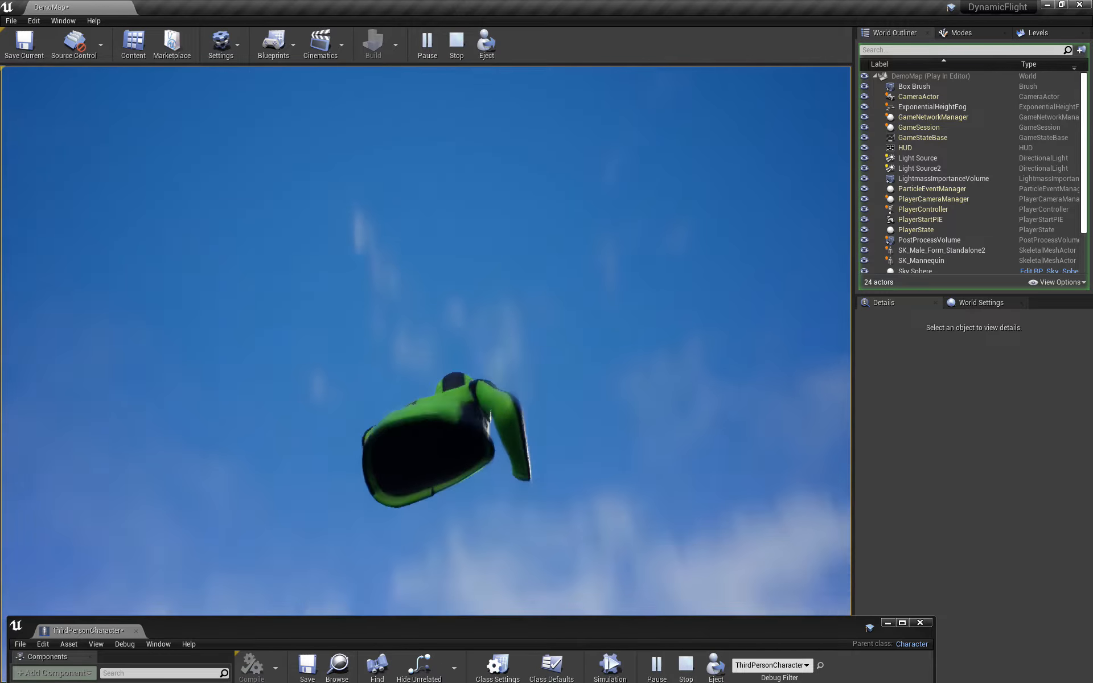
Step: Finish the flight test, stop playing, and bring the ThirdPersonCharacter blueprint window back over the level view
key(d)
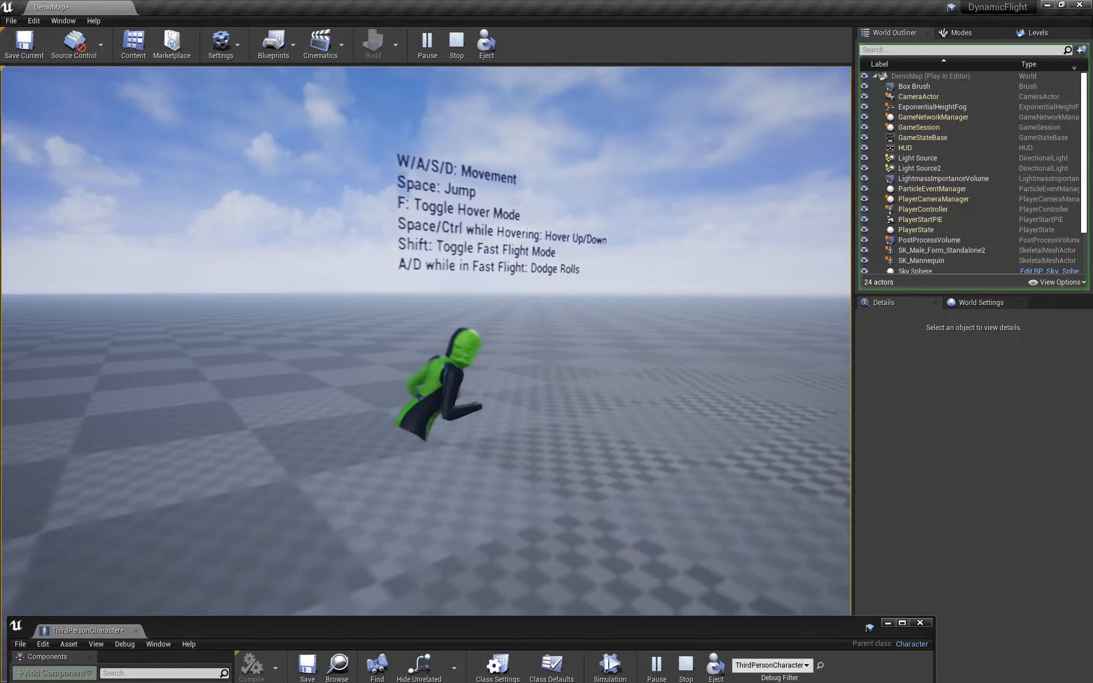
key(Escape)
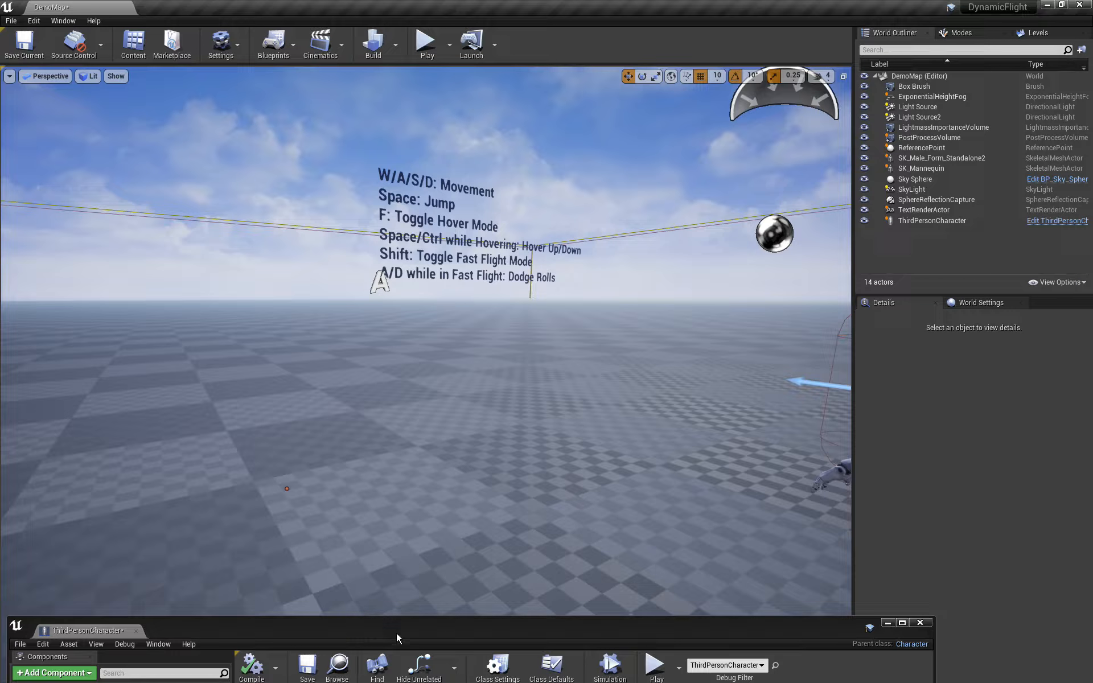
drag(396, 633, 464, 283)
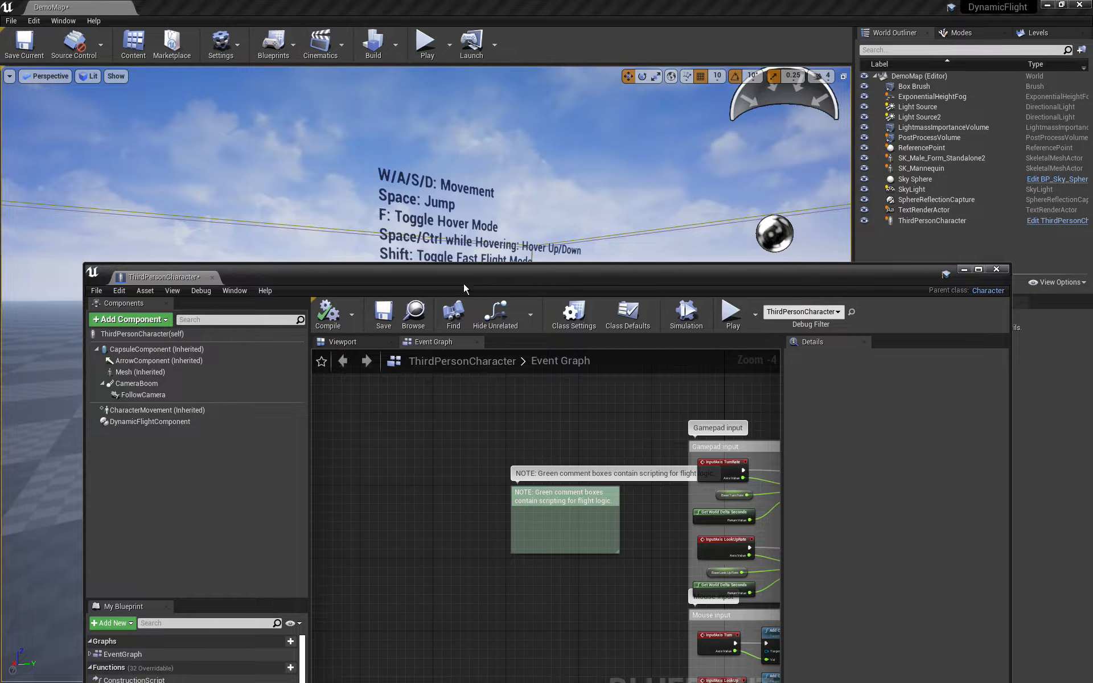
Step: Add a Skeletal Mesh component as a child of the inherited Mesh component and select it to show its mesh settings
click(145, 373)
drag(307, 275, 415, 241)
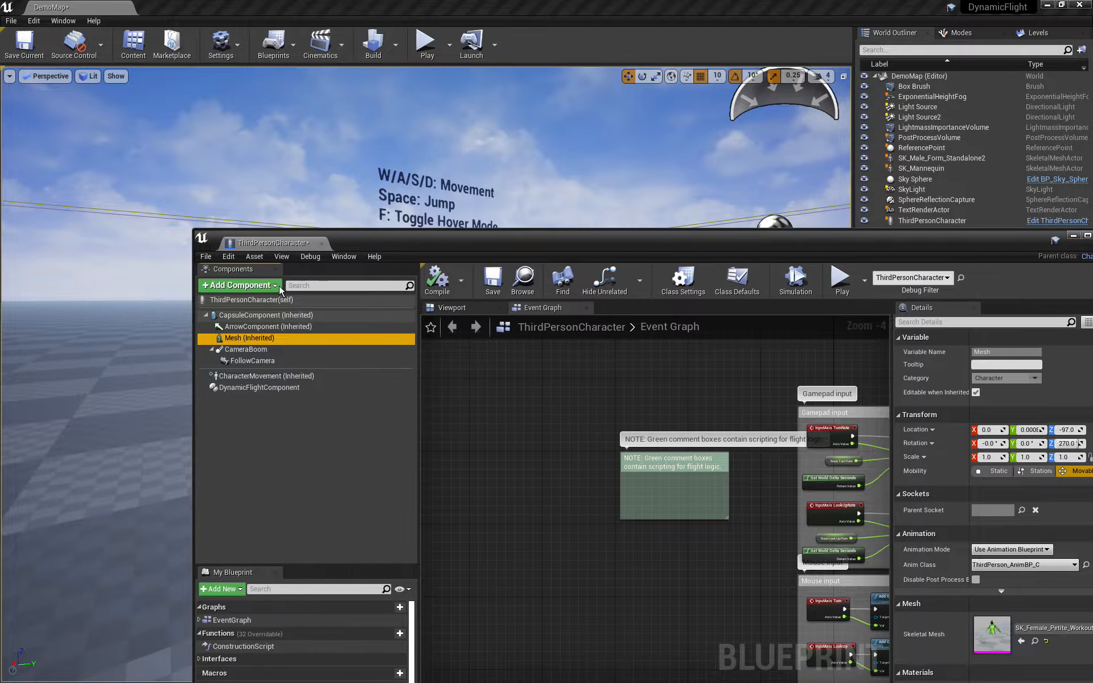
click(258, 286)
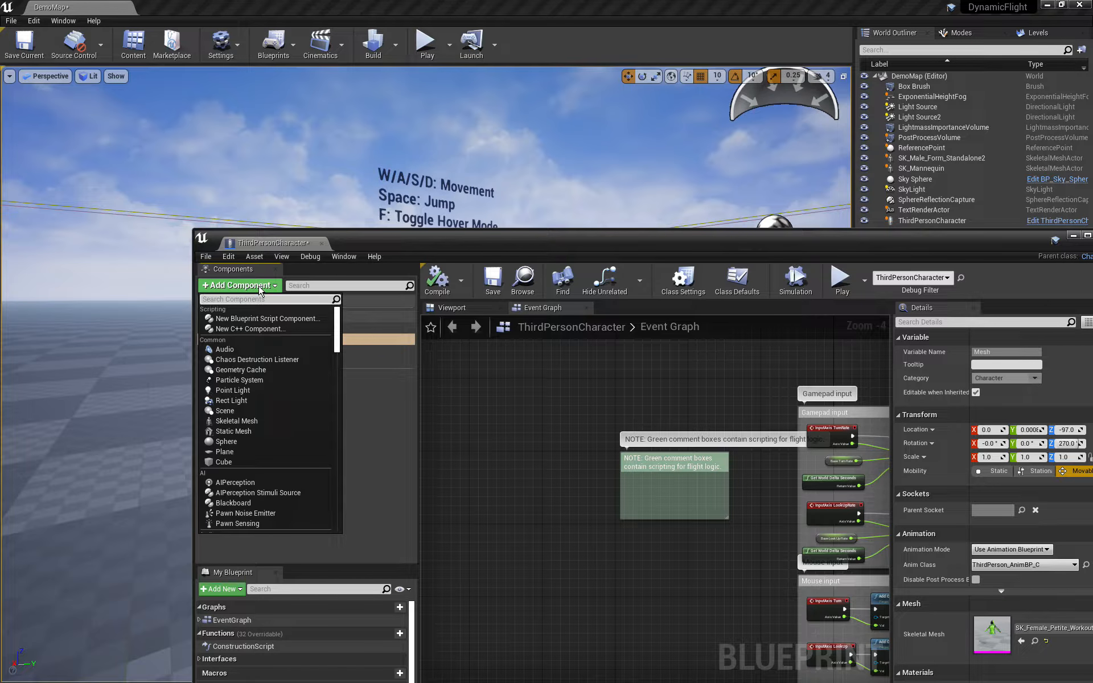
text(skelt)
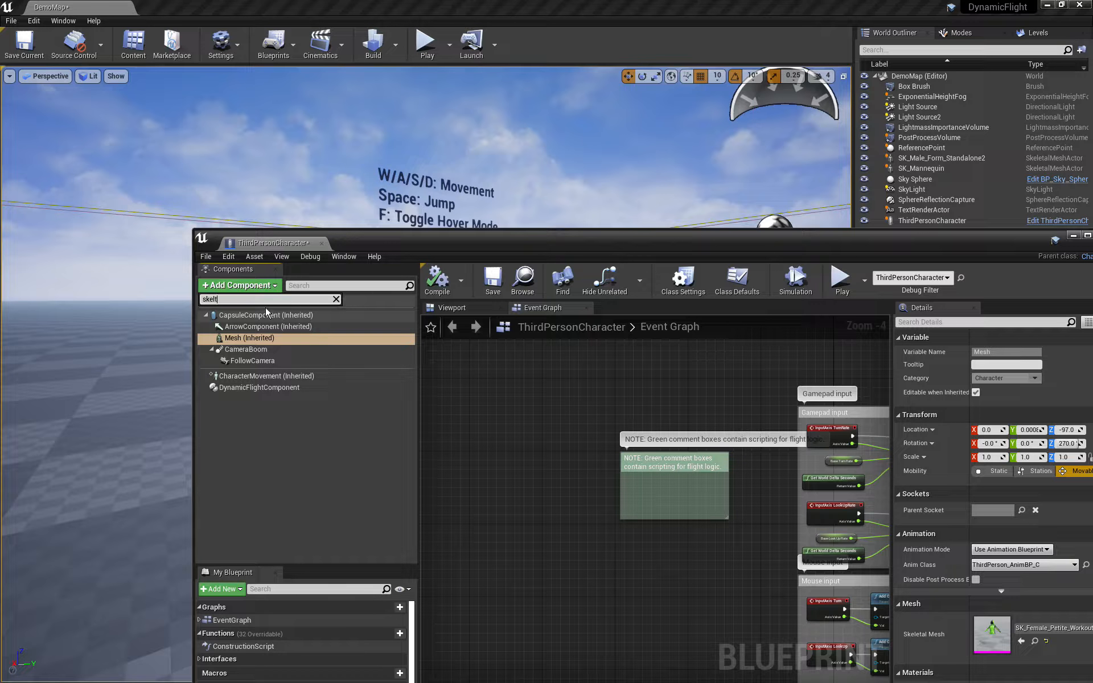
key(BackSpace)
click(252, 336)
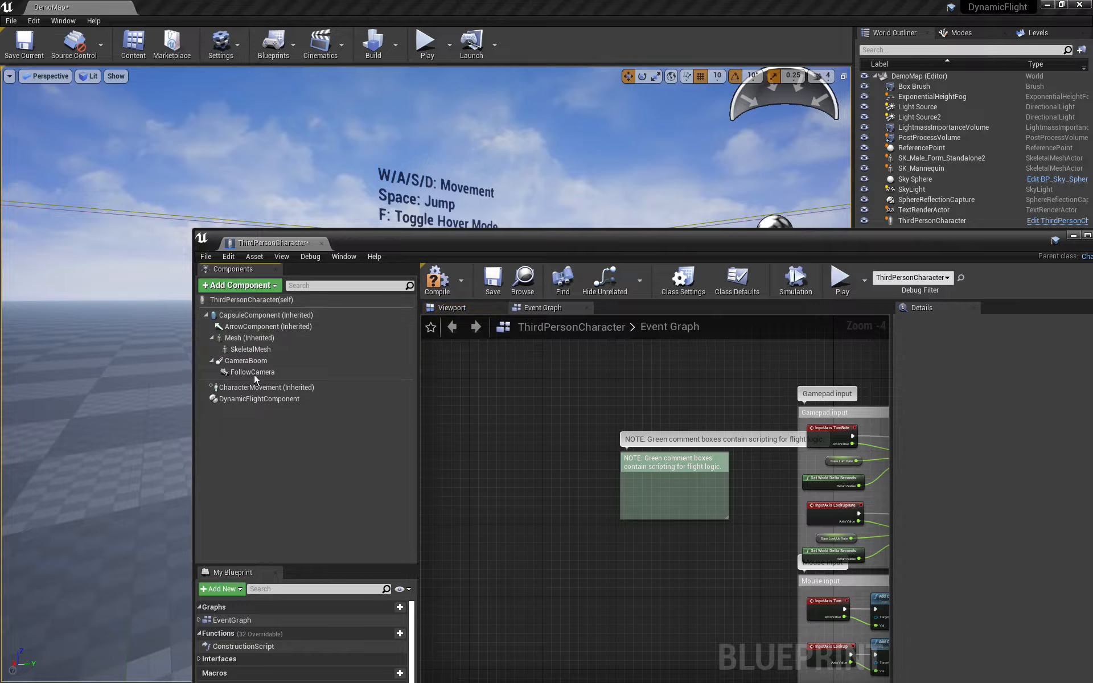
click(253, 349)
drag(742, 237, 620, 115)
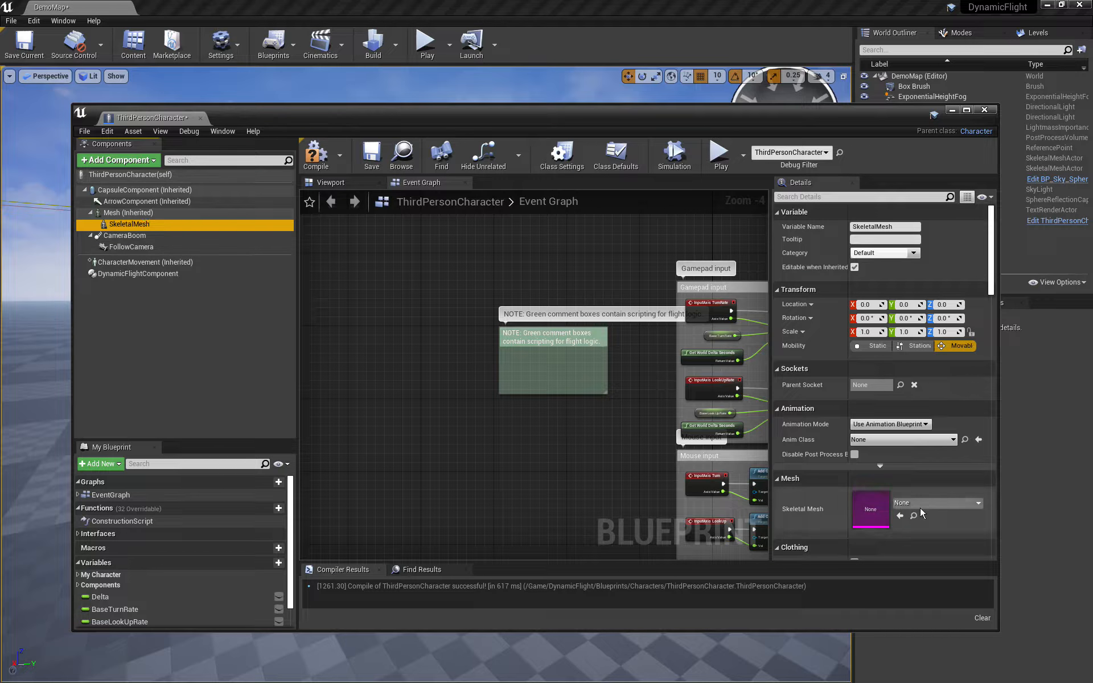
Step: Set the inherited Mesh component's skeletal mesh to SK_F_Petite_Head2 and compile the blueprint
click(128, 212)
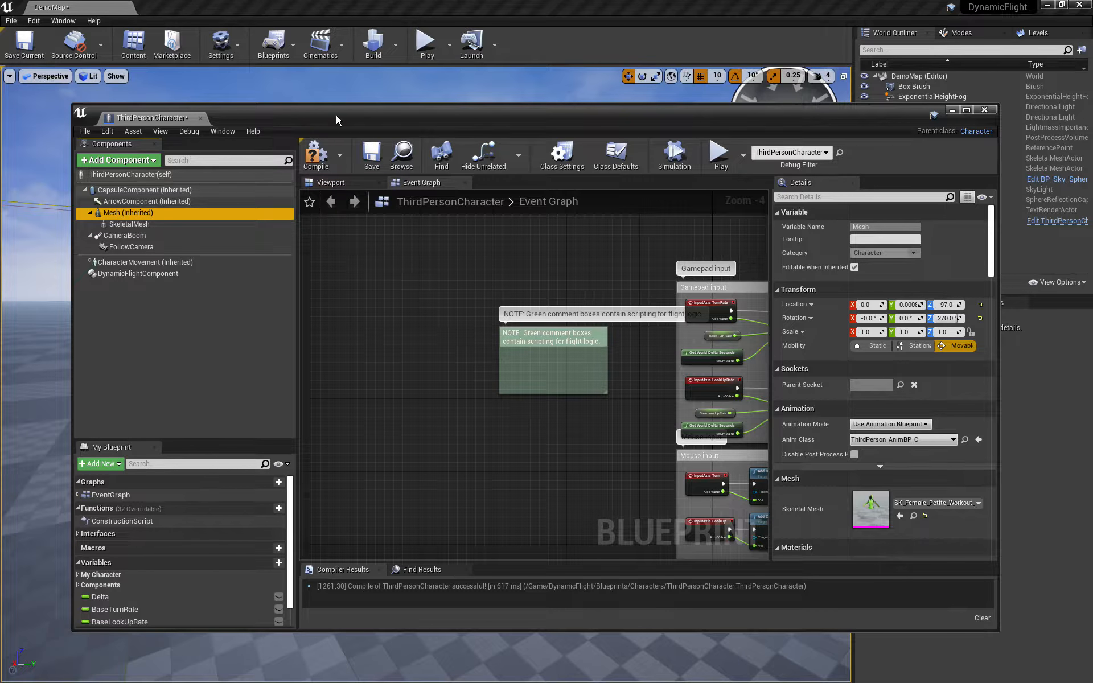
drag(336, 120, 488, 196)
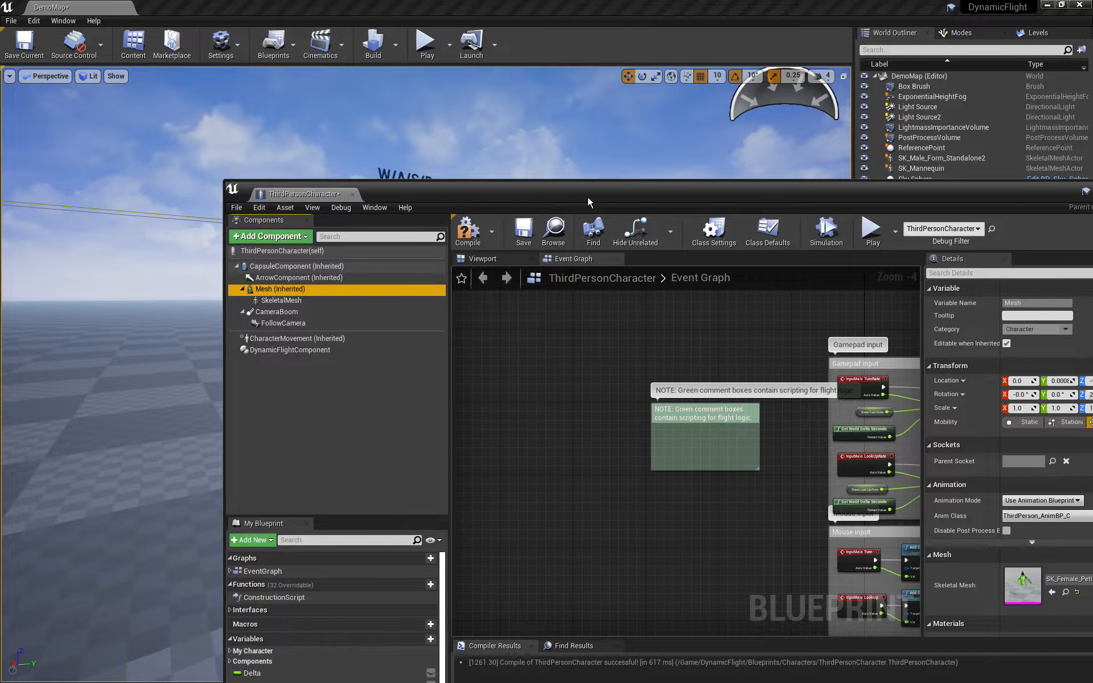
drag(588, 202, 365, 105)
click(864, 481)
text(2)
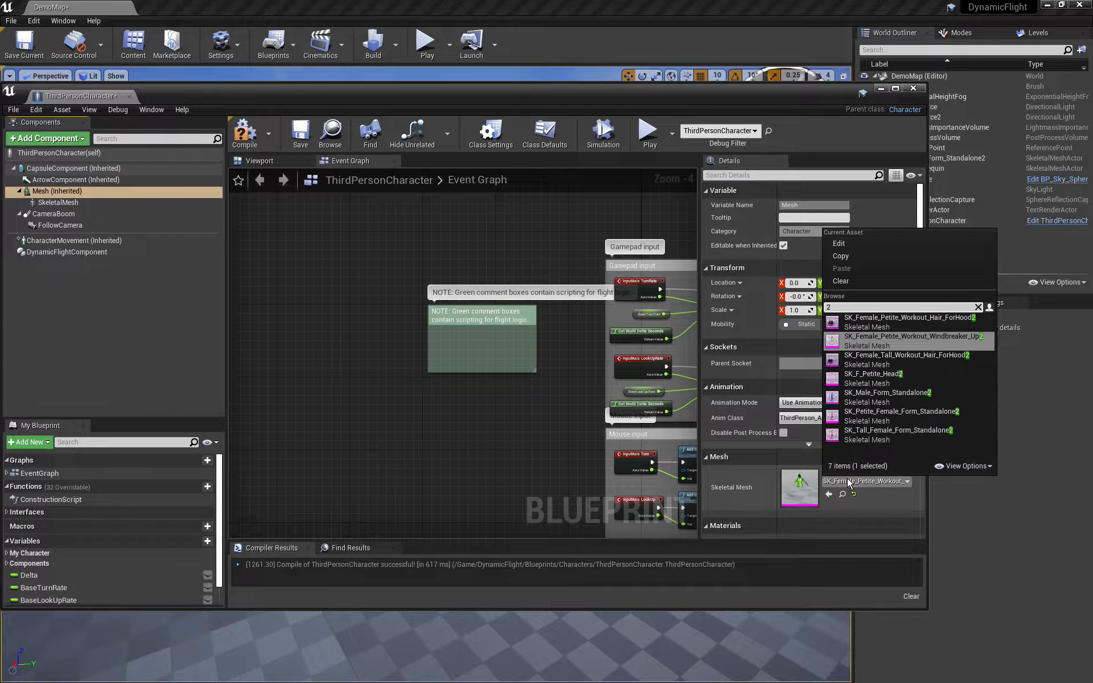
click(885, 382)
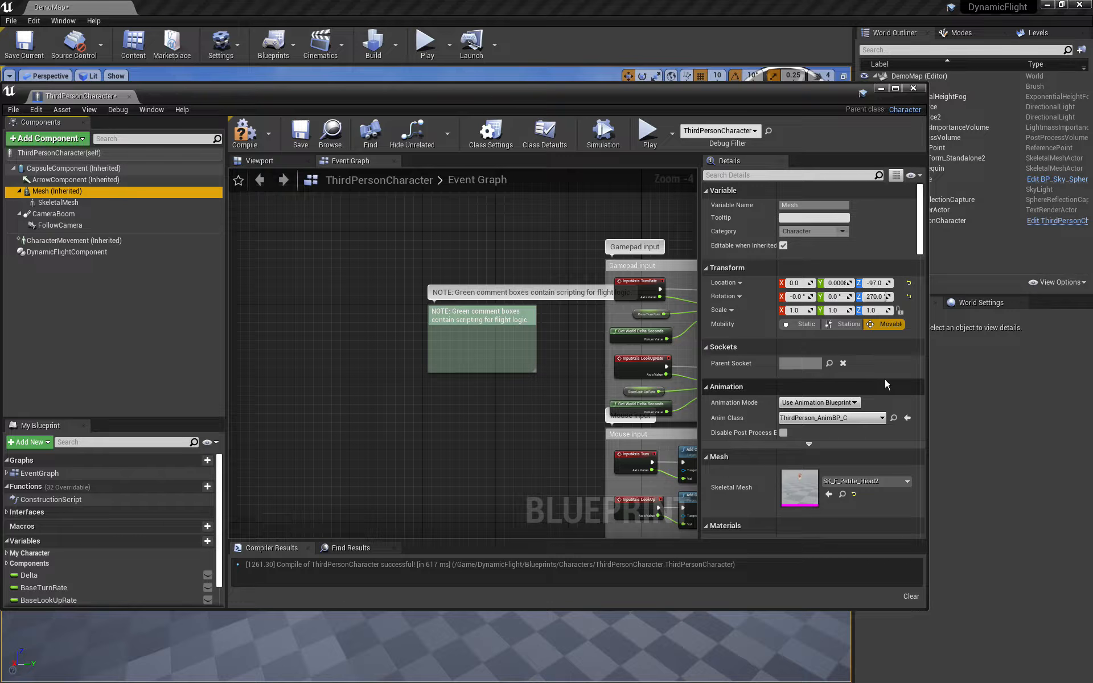
click(233, 143)
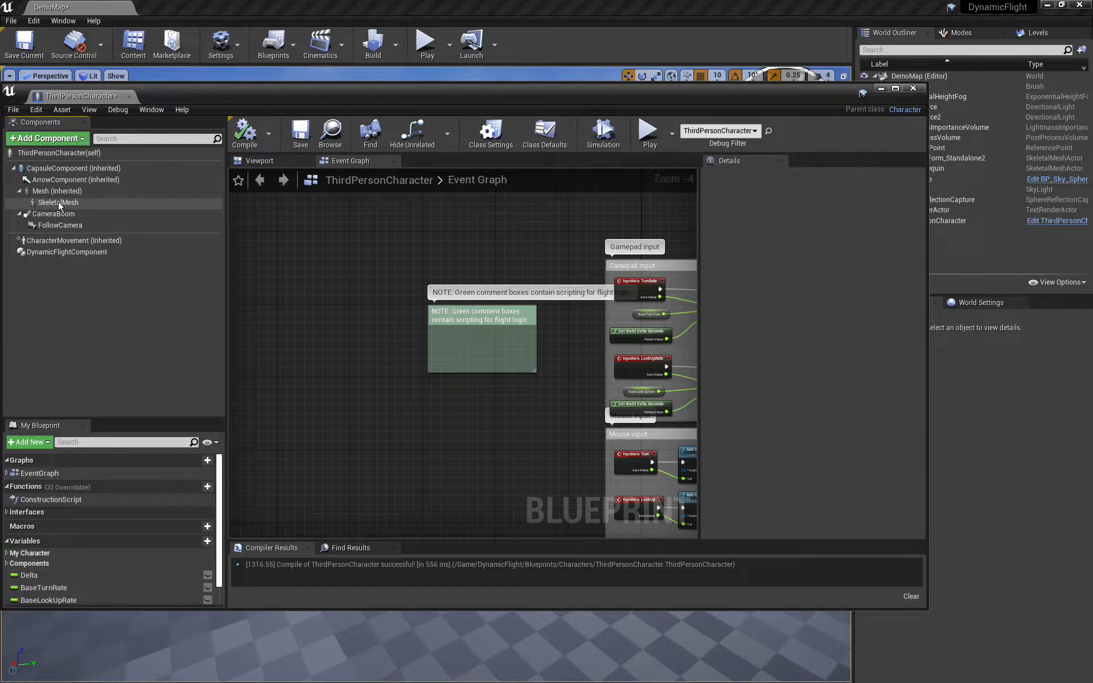
Step: Rename the child SkeletalMesh component to upper
click(59, 202)
click(60, 203)
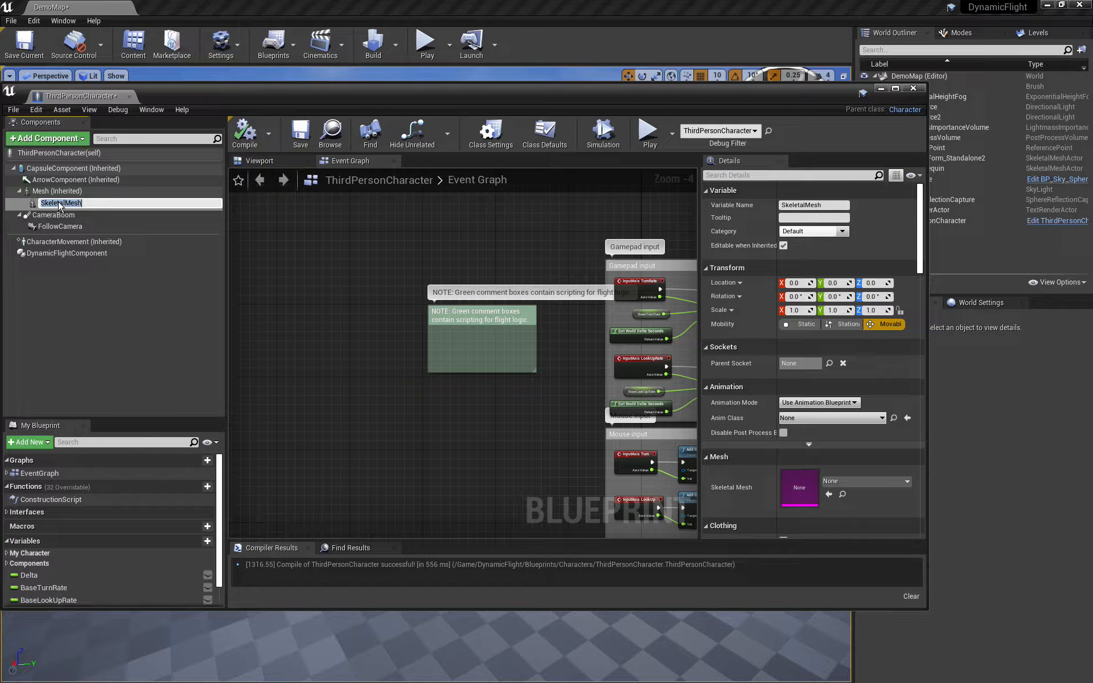
text(upper)
key(Return)
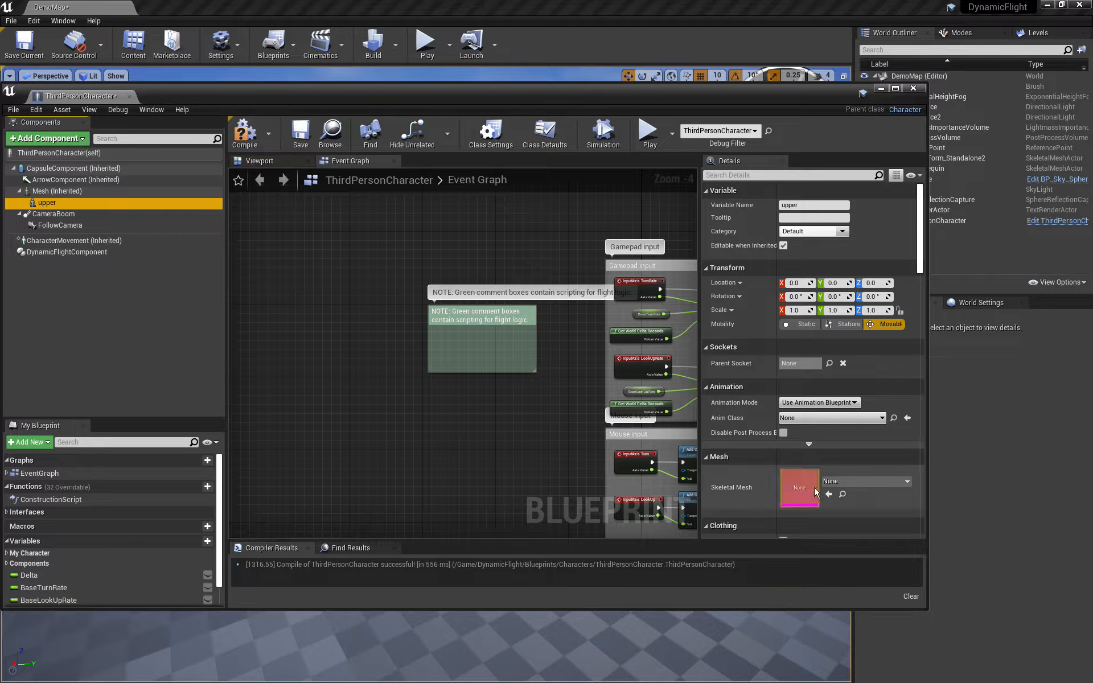
Step: Assign SK_Female_Petite_Workout_Windbreaker_Up2 to the upper component and check the head and jacket together in the blueprint's 3D preview
click(842, 482)
text(2)
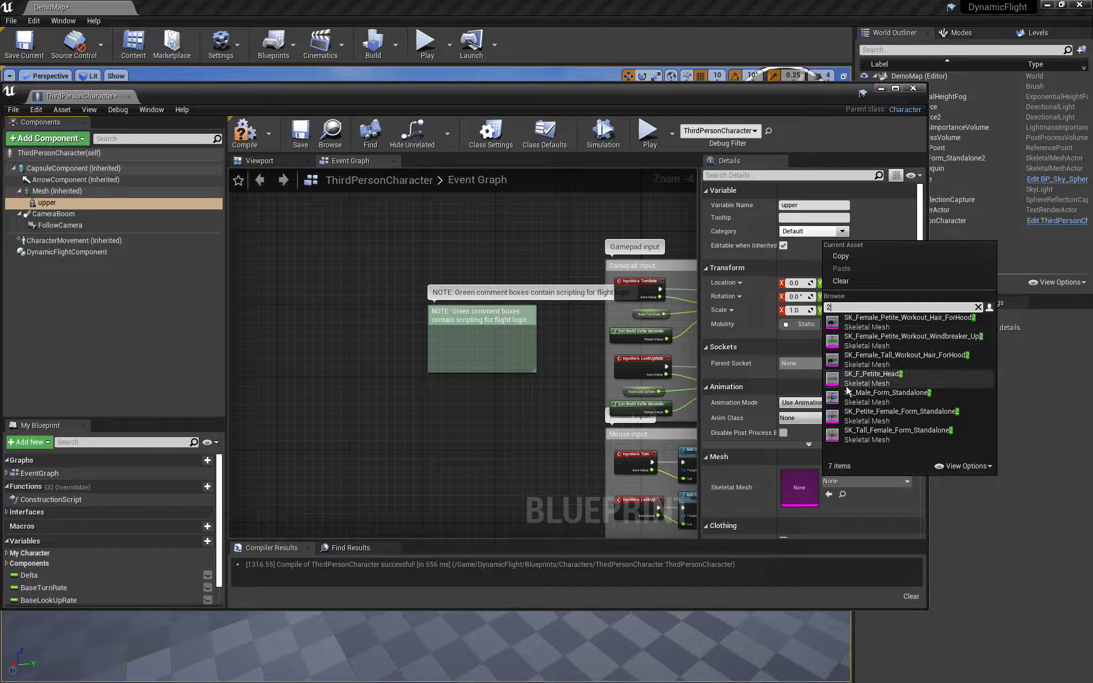
click(895, 347)
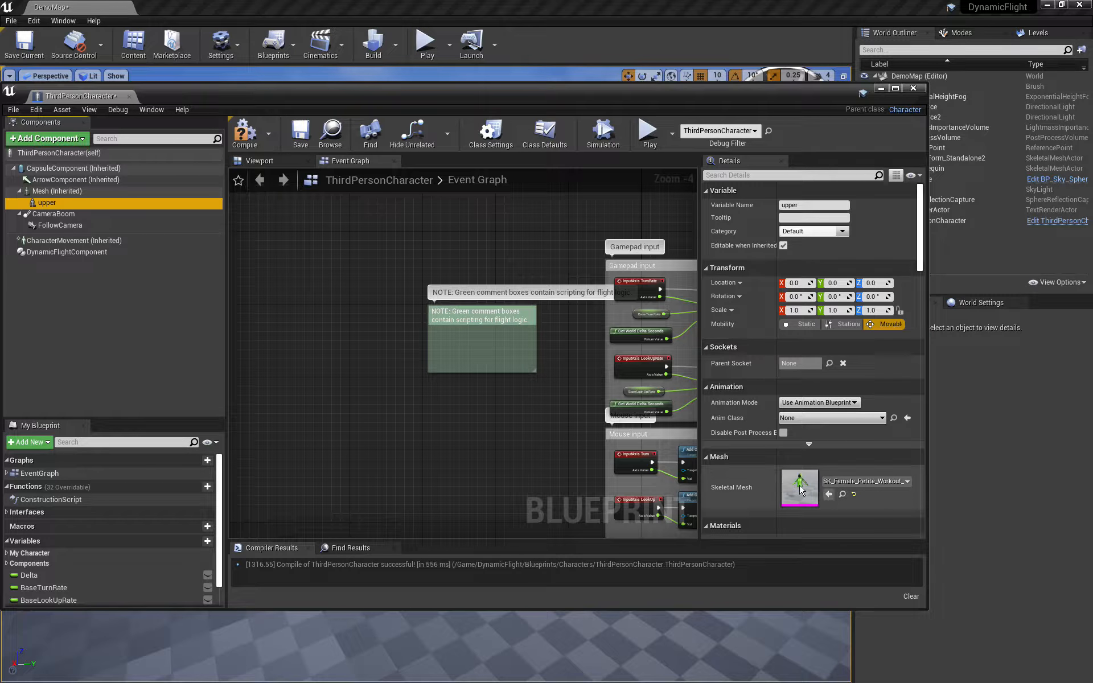
click(259, 161)
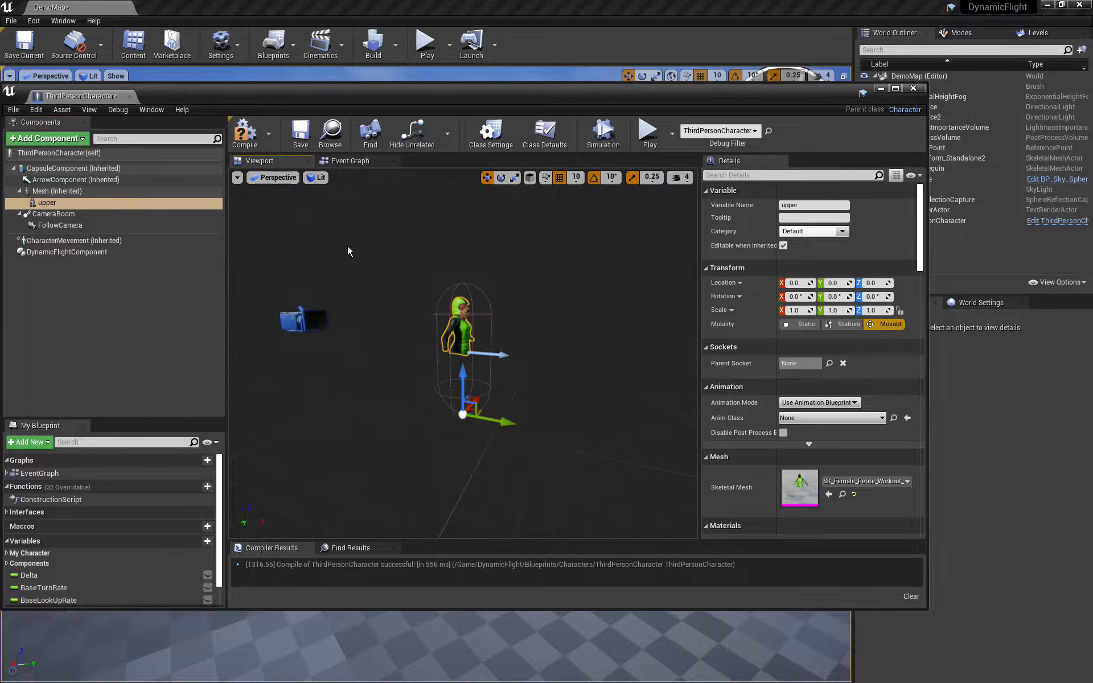
scroll(471, 311, up, 3)
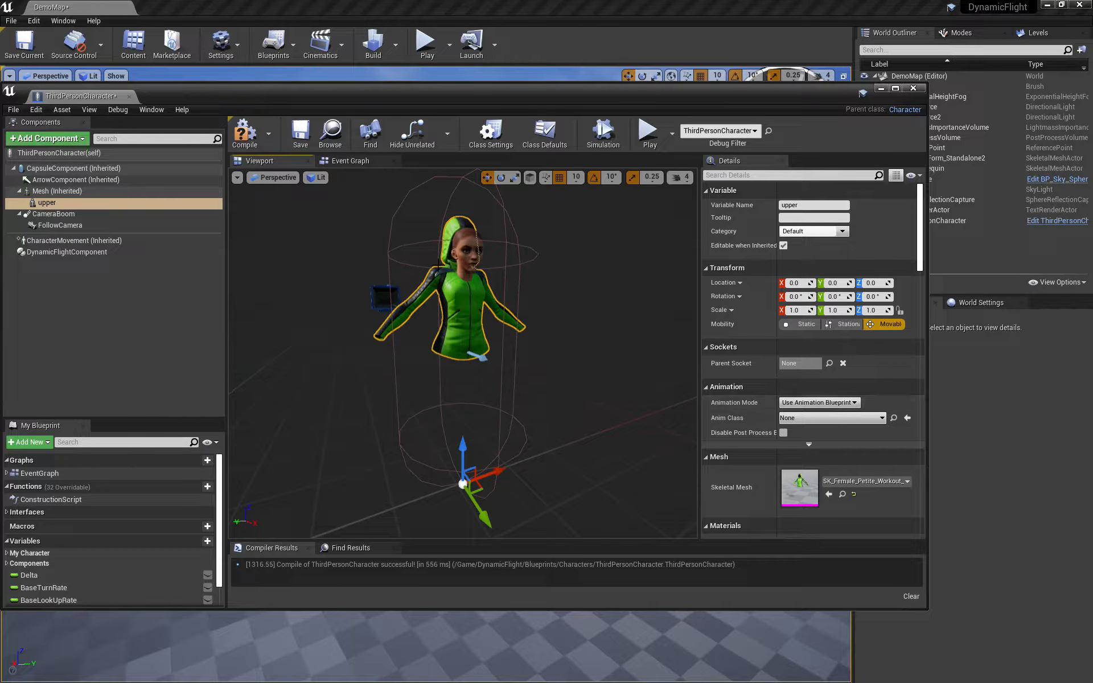
Step: Locate the animation blueprint used by the inherited Mesh component and rename it ThirdPerson_AnimBP_FLIGHT
click(65, 194)
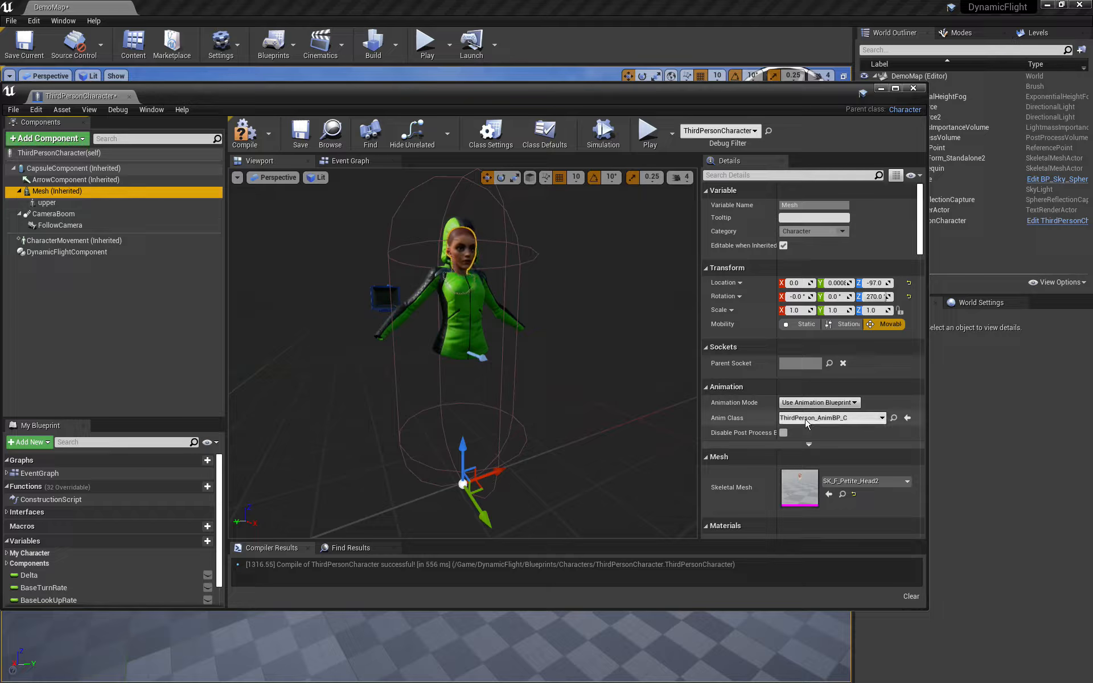
click(893, 418)
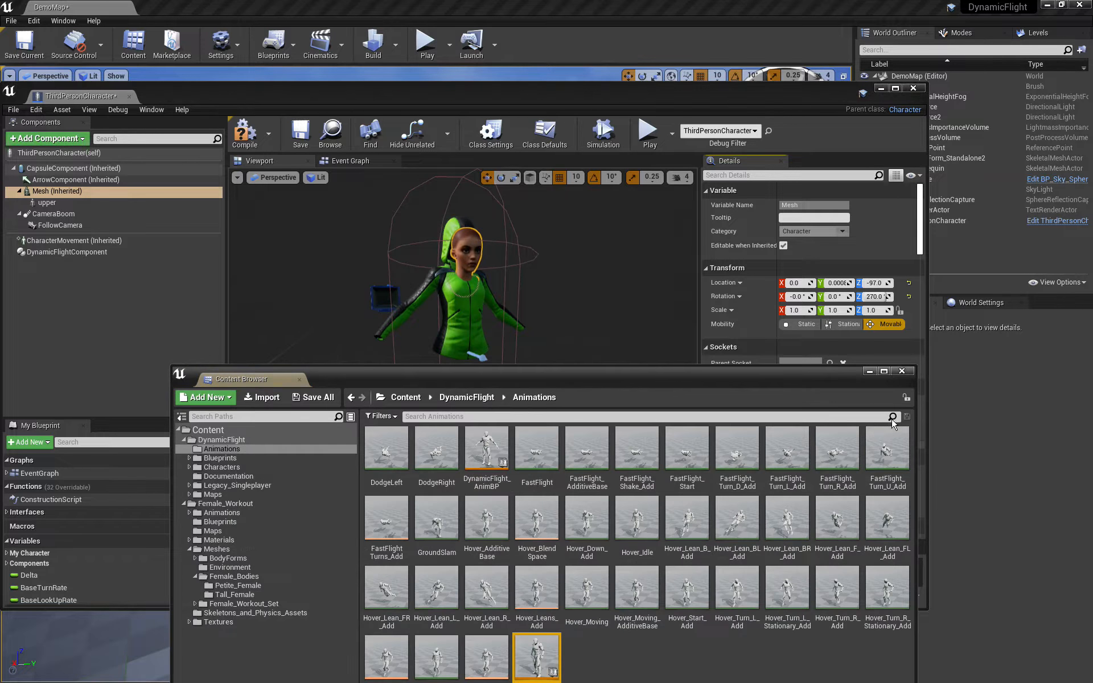
drag(575, 379, 600, 215)
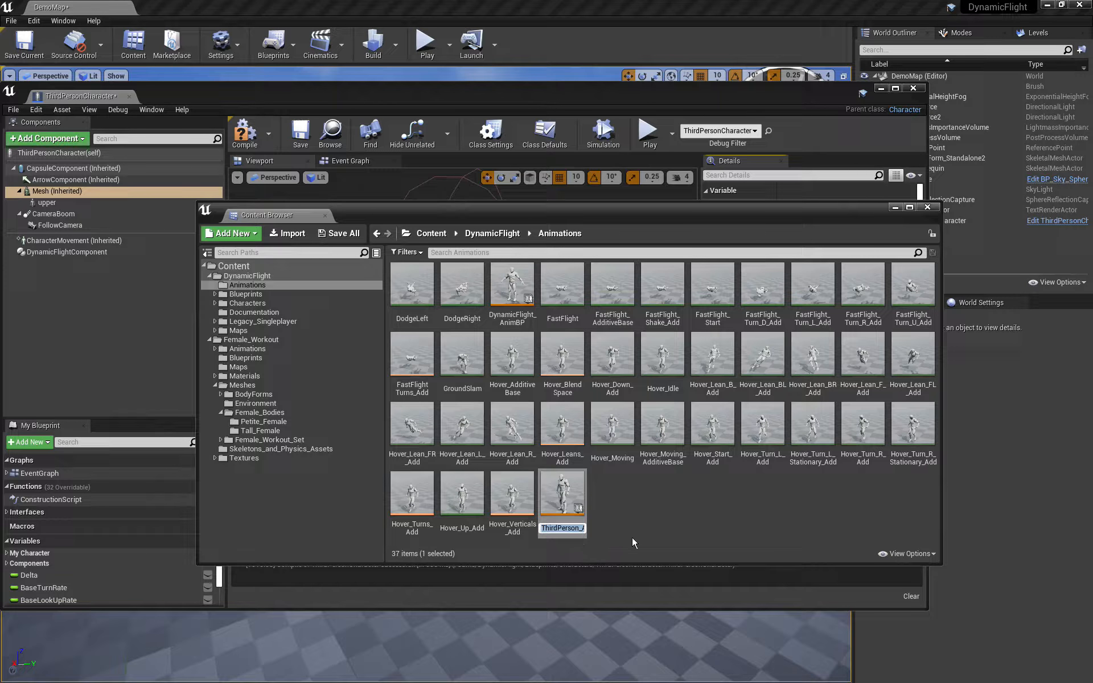
key(End)
text(_FLIGHT)
key(Return)
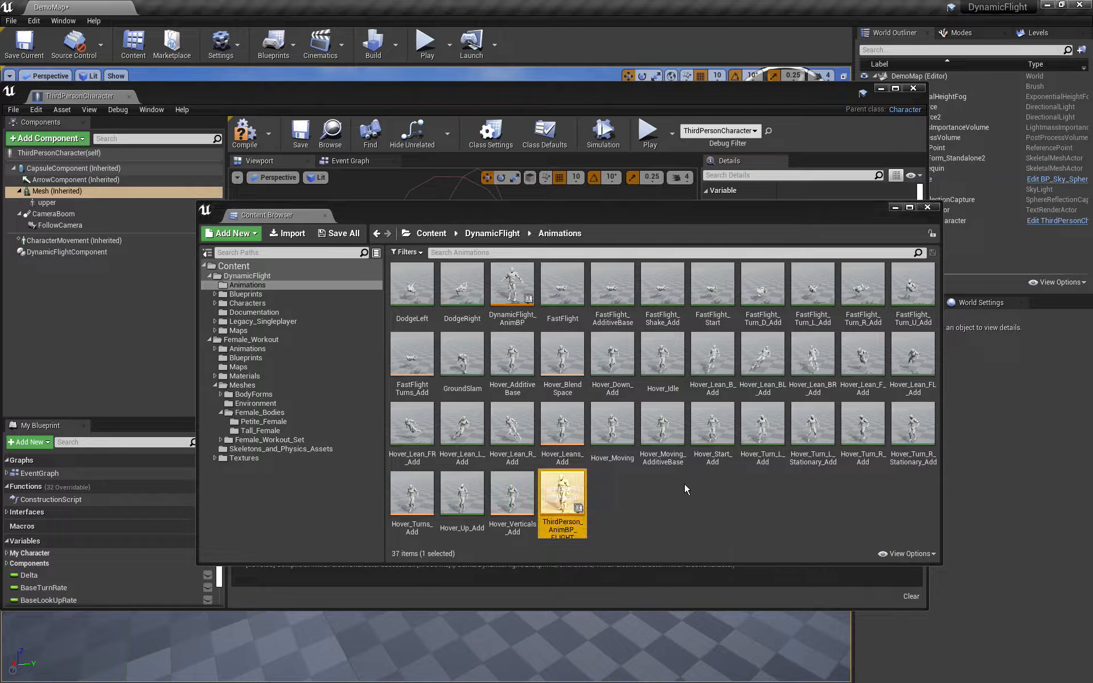
drag(731, 219, 624, 488)
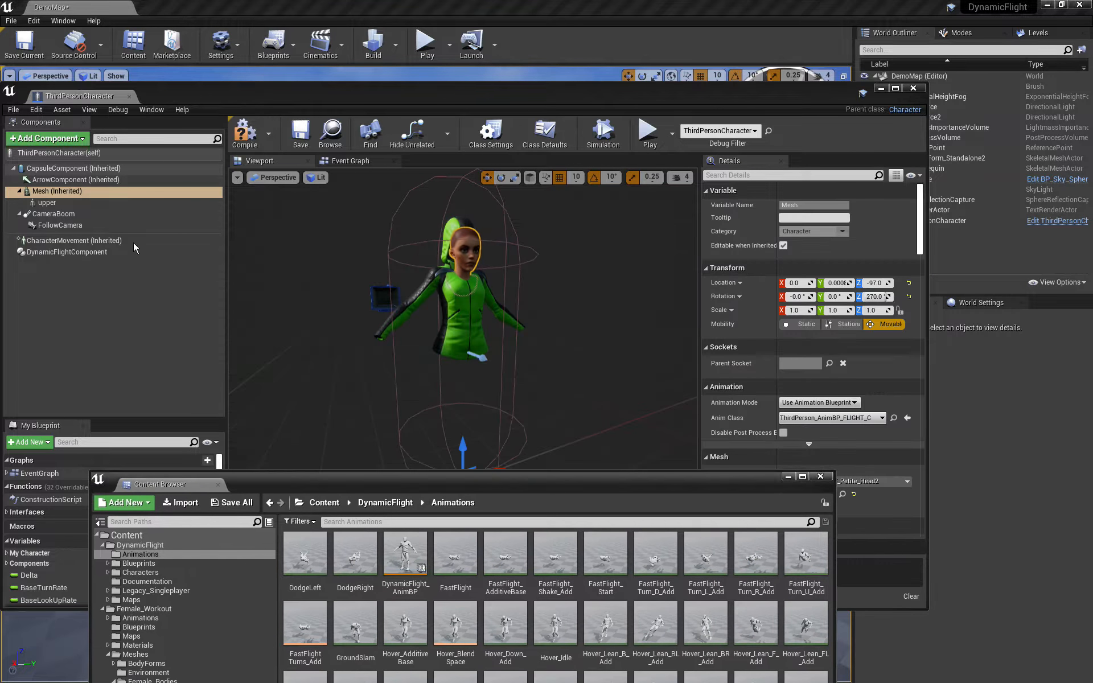
Step: Set the upper component's Anim Class to ThirdPerson_AnimBP_FLIGHT and inspect the posed head and windbreaker
click(113, 203)
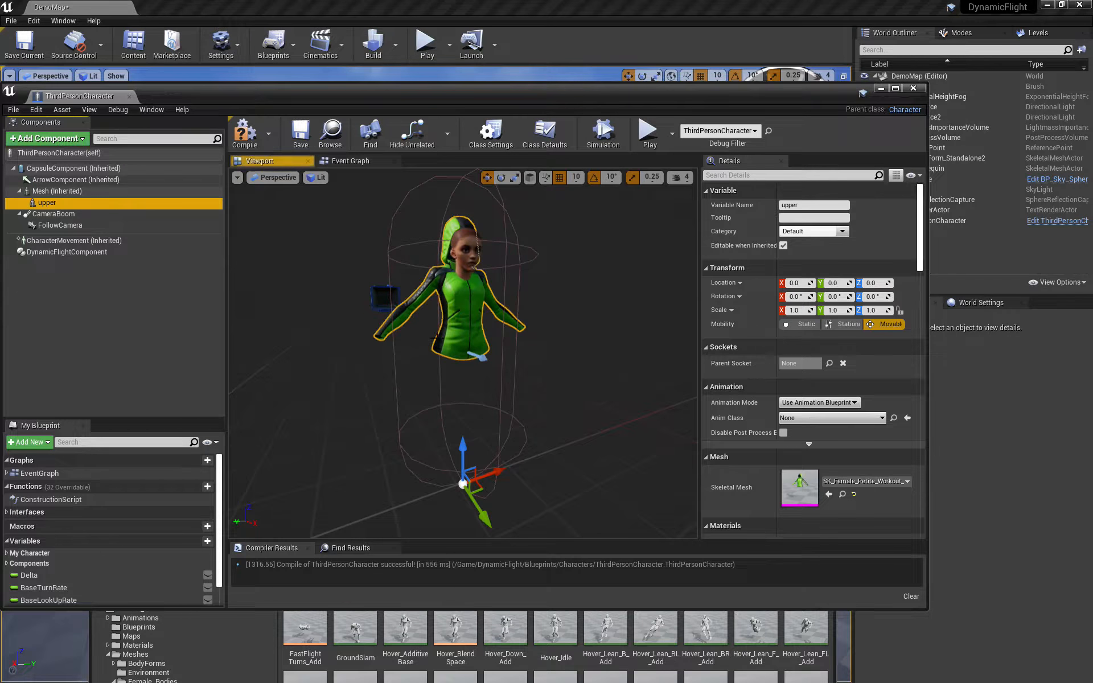
click(813, 416)
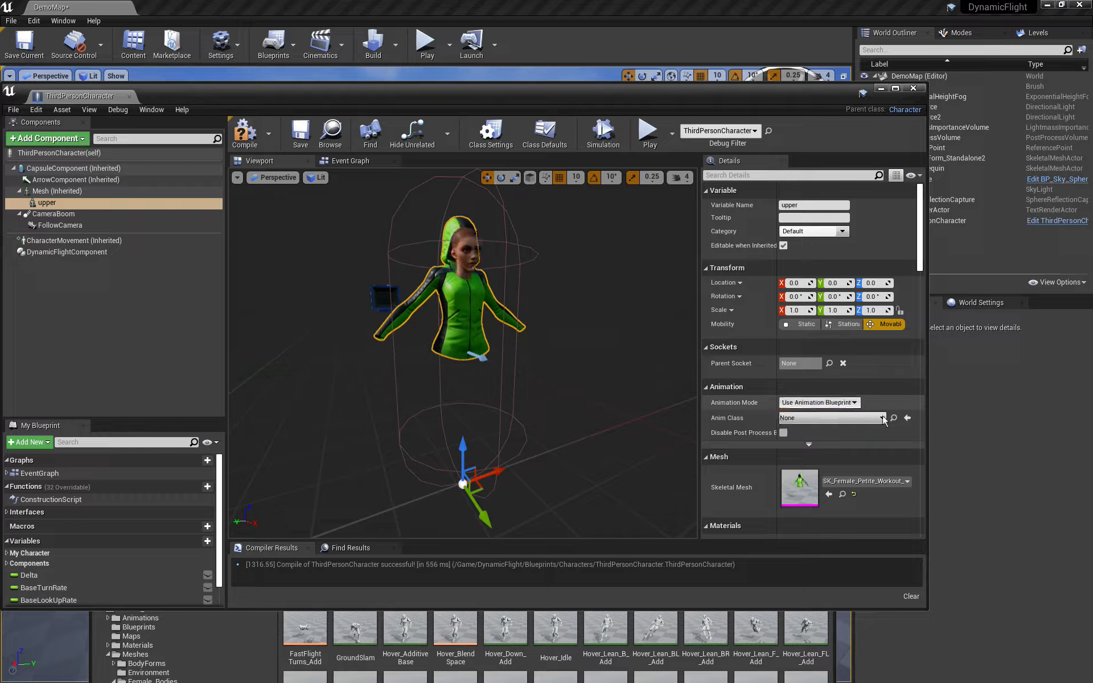
click(865, 418)
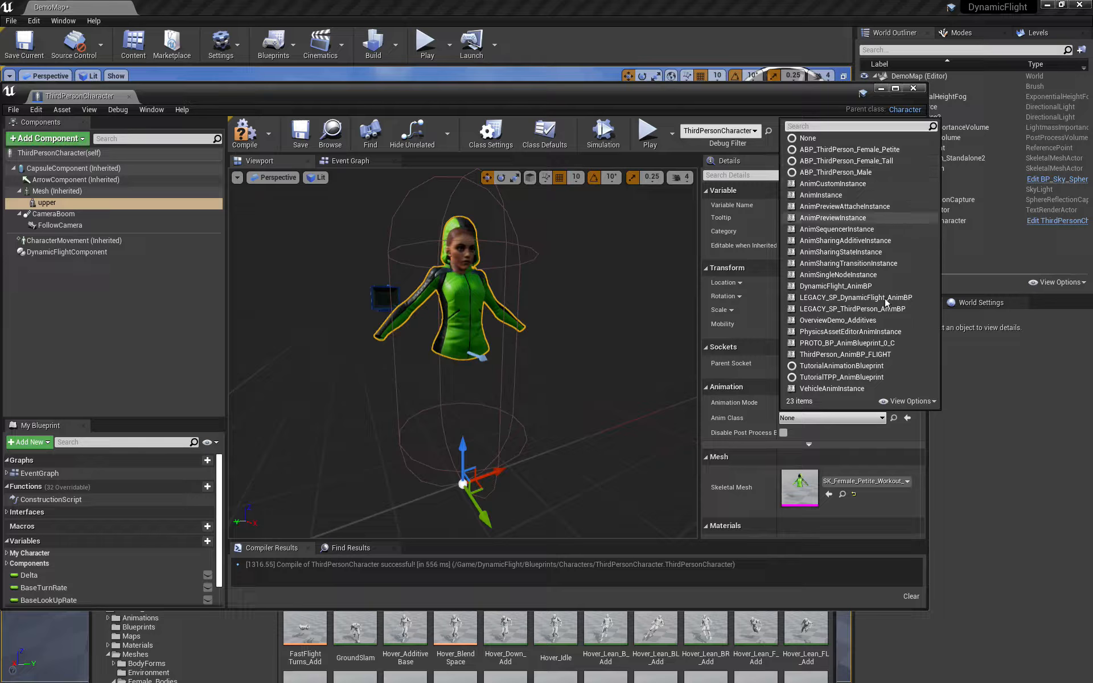
click(860, 354)
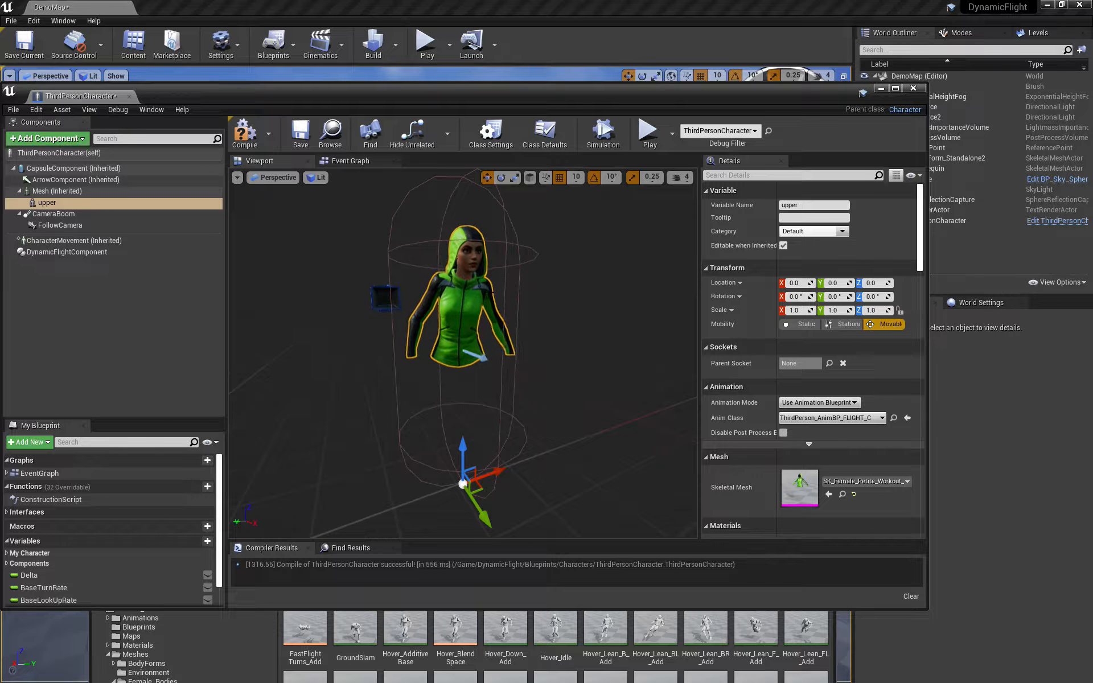
drag(573, 312, 427, 235)
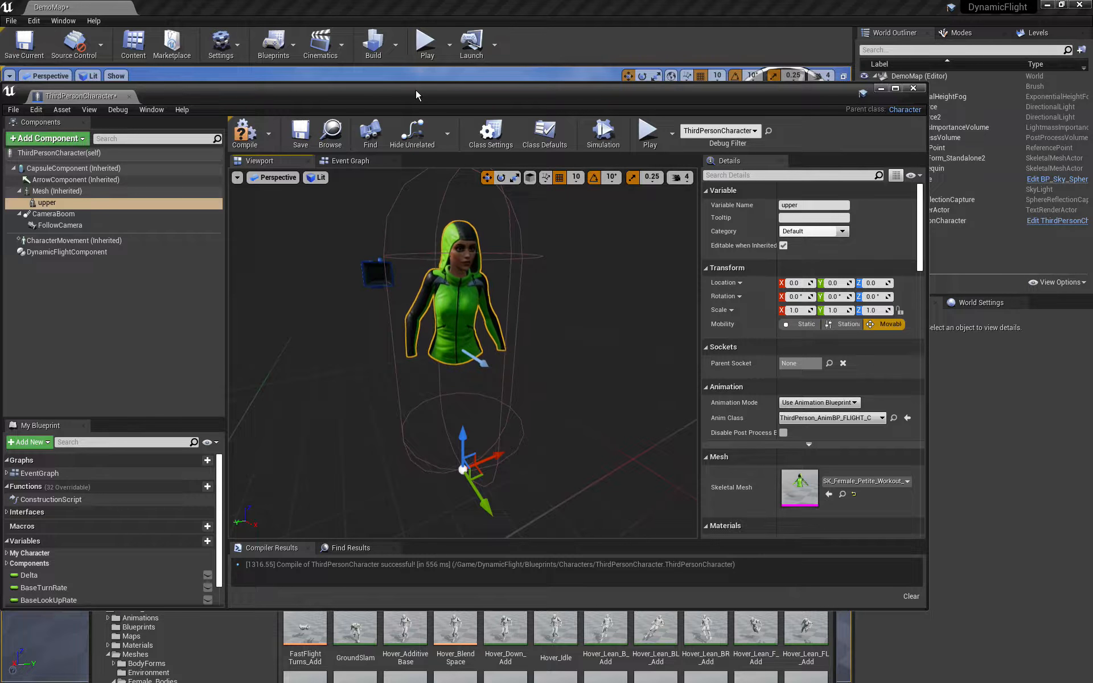
drag(416, 90, 542, 148)
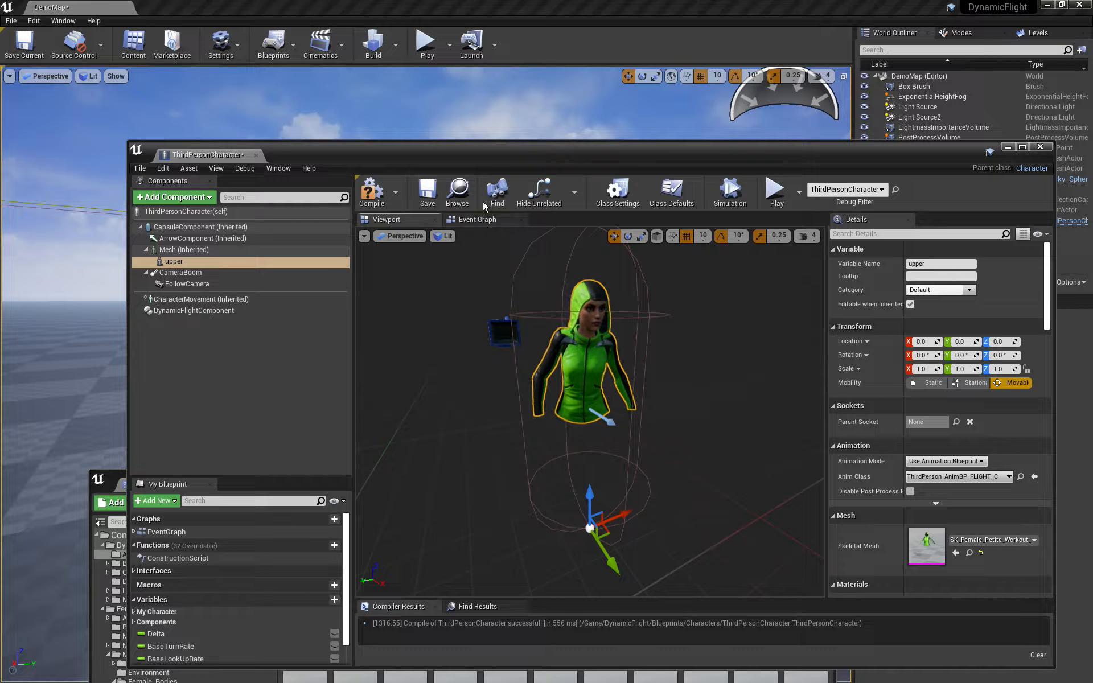
Step: Look through the character's Event Graph, from the gamepad and jump input down to the empty area below the hover and dodge events
click(481, 220)
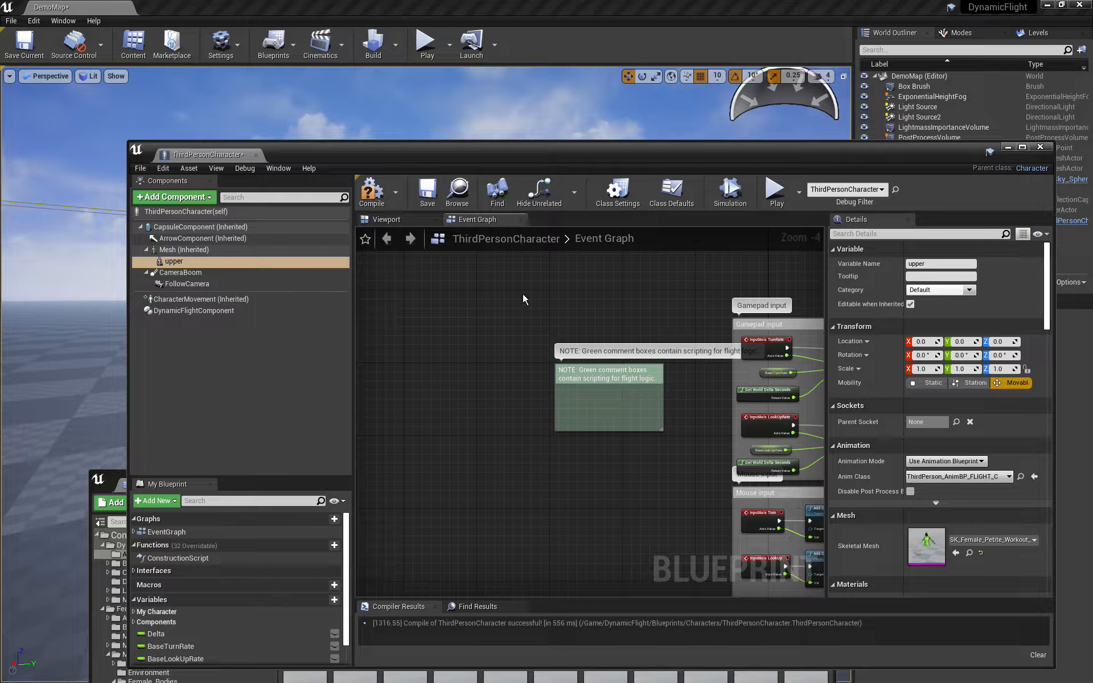
scroll(523, 295, down, 5)
right_drag(526, 435, 530, 438)
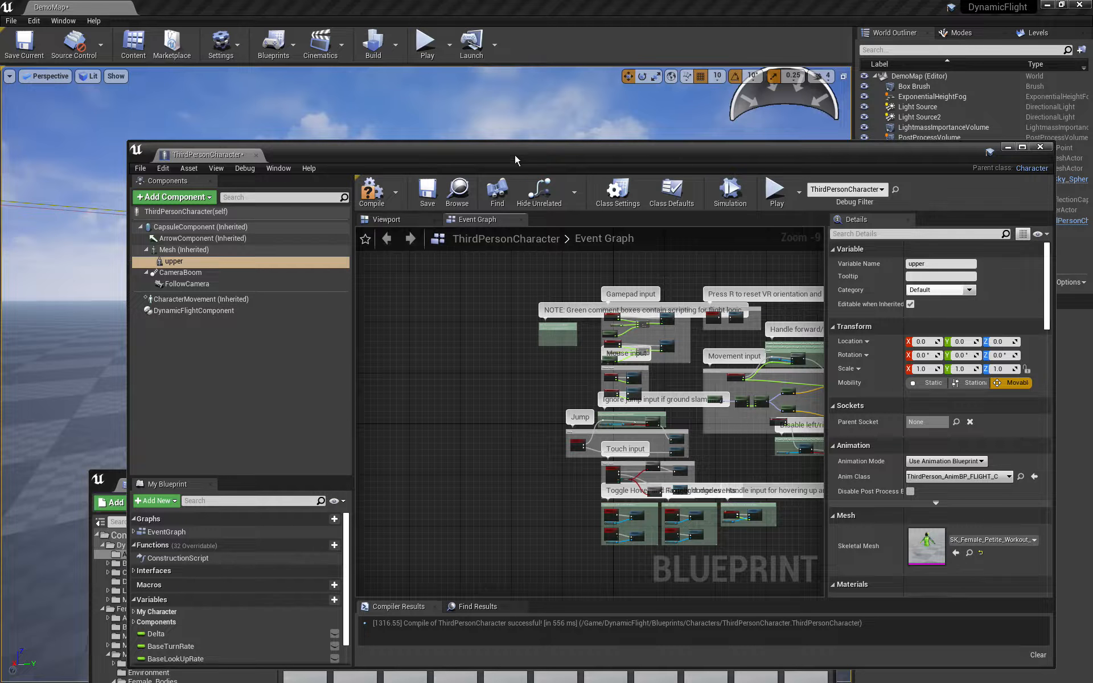
drag(515, 161, 483, 89)
right_drag(462, 345, 420, 439)
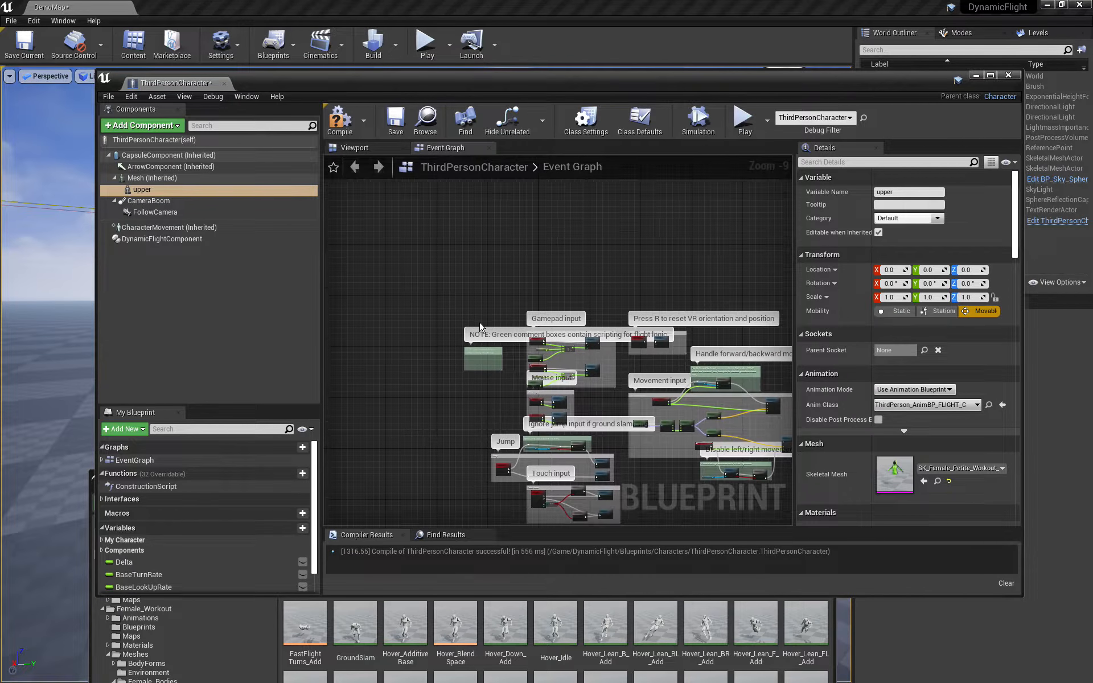
scroll(484, 320, up, 2)
scroll(506, 449, up, 5)
right_drag(489, 498, 517, 179)
scroll(479, 317, down, 5)
scroll(486, 300, up, 4)
scroll(436, 342, up, 2)
right_drag(404, 375, 483, 208)
scroll(481, 213, down, 2)
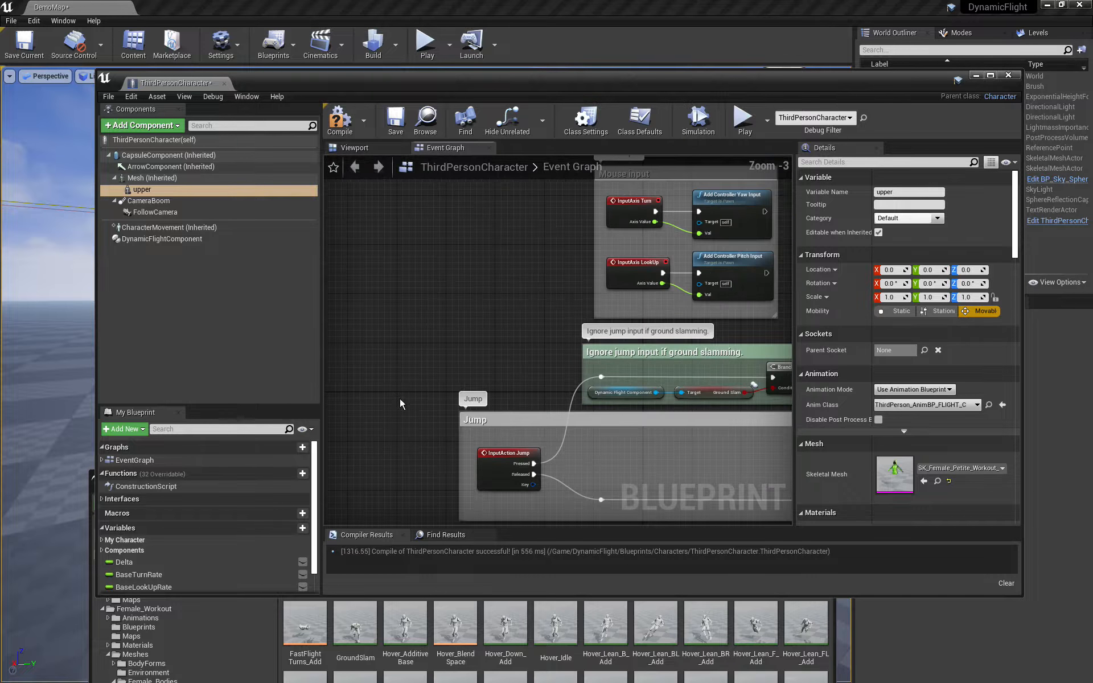
right_drag(400, 398, 373, 234)
right_drag(527, 426, 364, 327)
right_drag(383, 473, 384, 251)
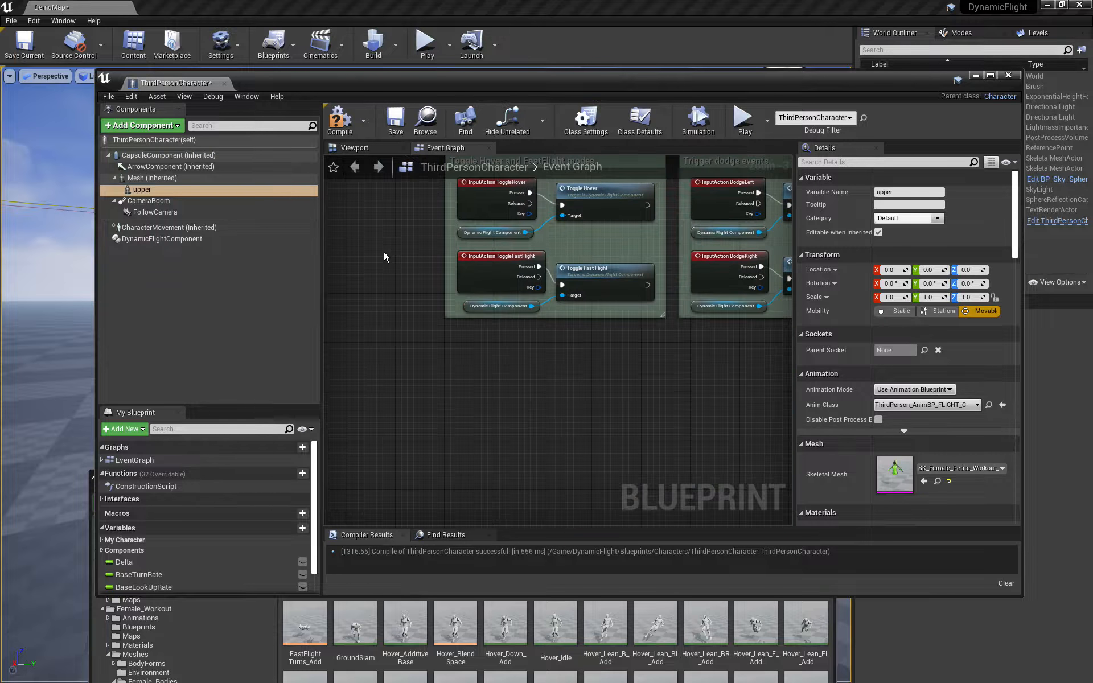
right_drag(641, 394, 329, 515)
mouse_move(611, 240)
right_down()
mouse_move(568, 350)
mouse_move(503, 412)
mouse_move(532, 402)
mouse_move(420, 391)
mouse_move(599, 381)
right_up()
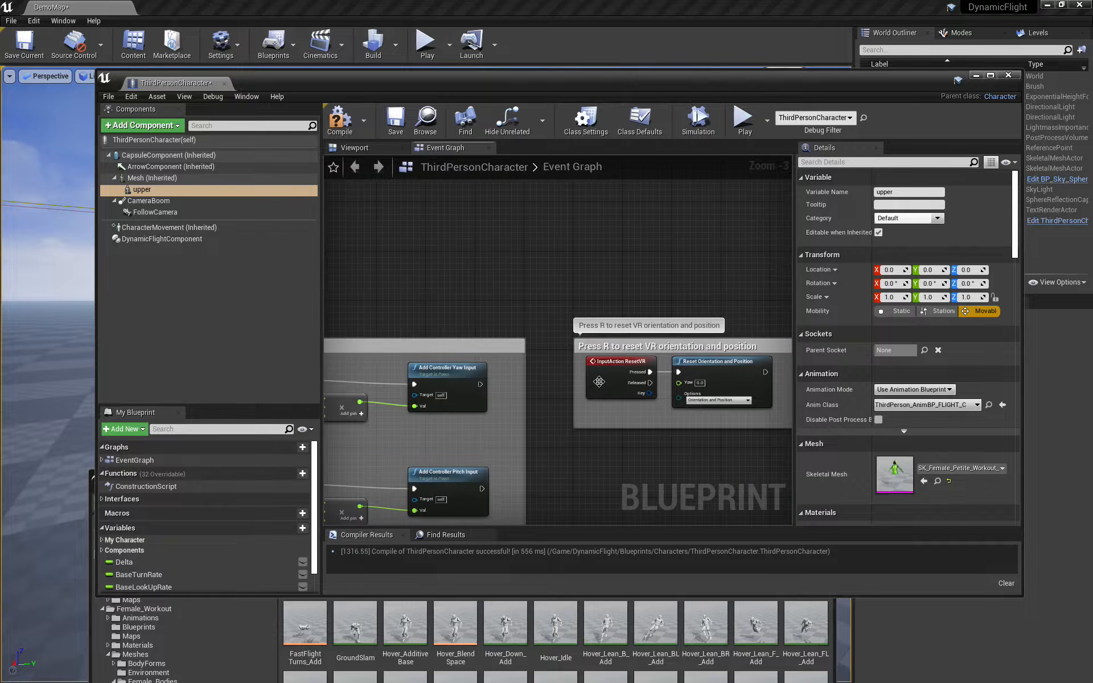
right_drag(437, 281, 501, 220)
right_click(503, 222)
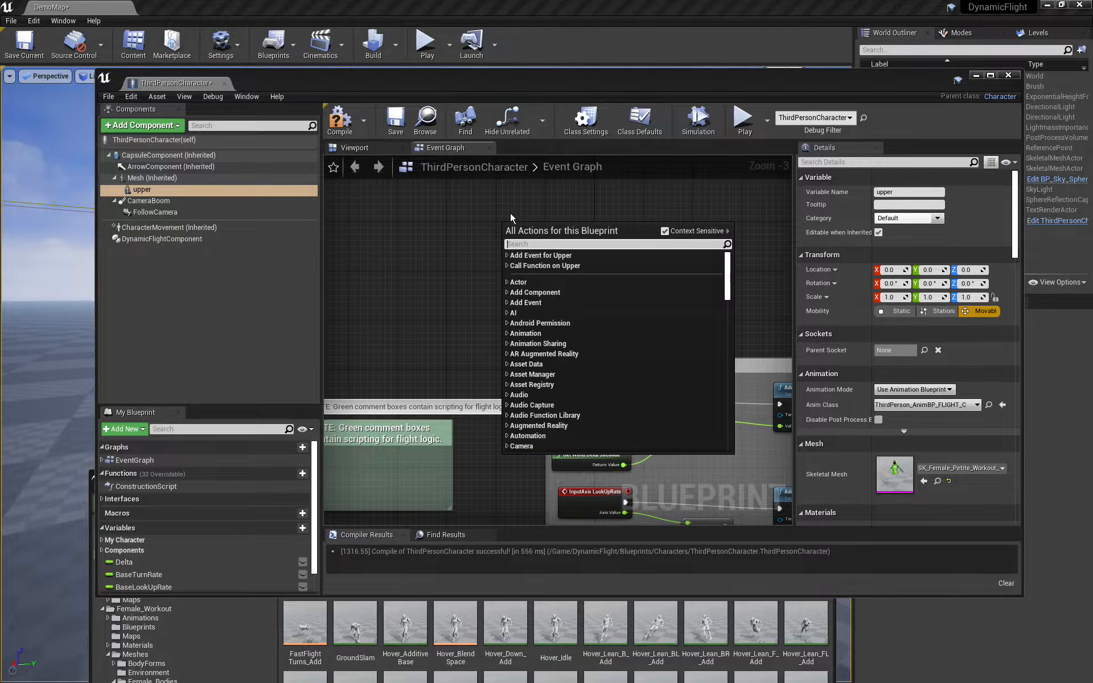
text(game)
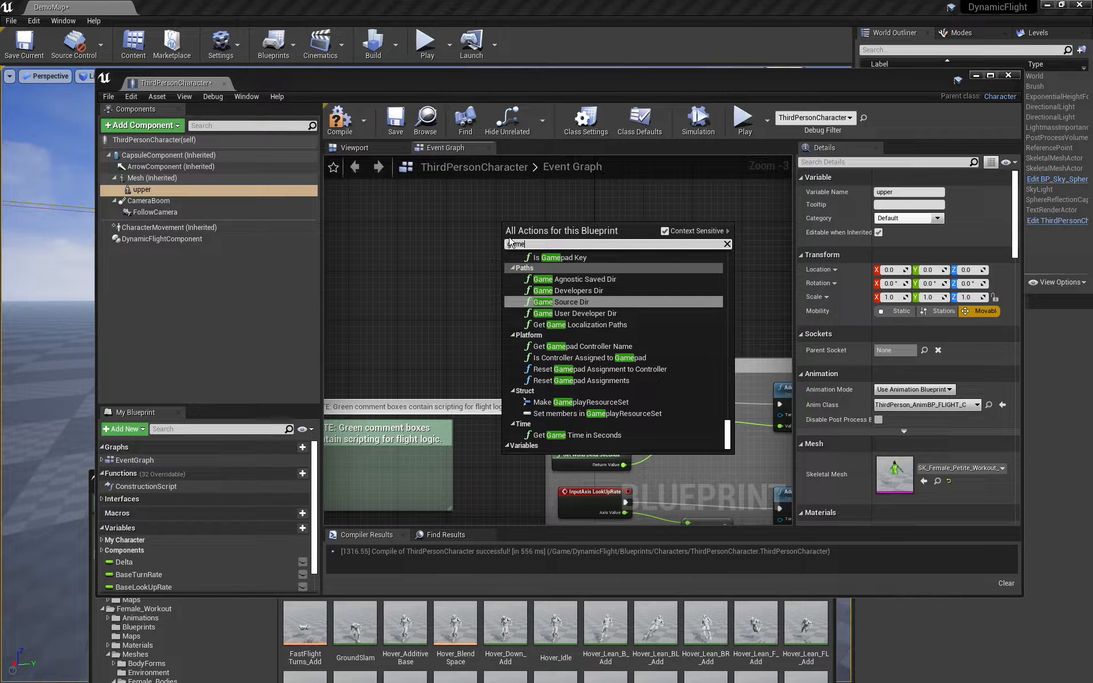
key(BackSpace)
key(BackSpace)
key(BackSpace)
key(BackSpace)
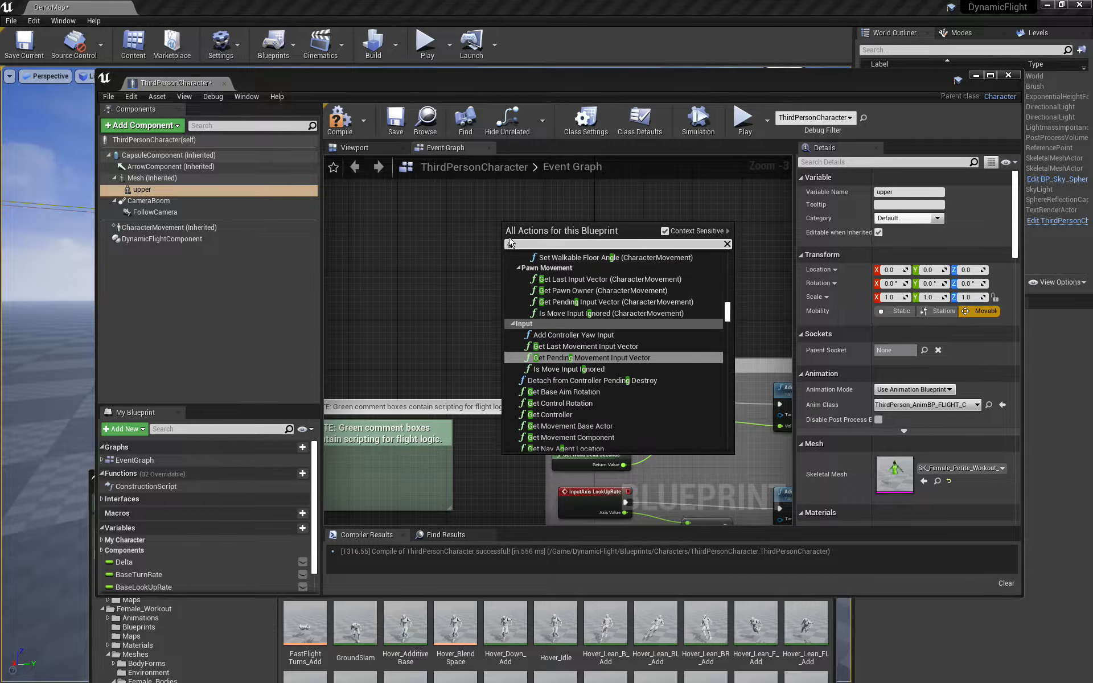
text(start)
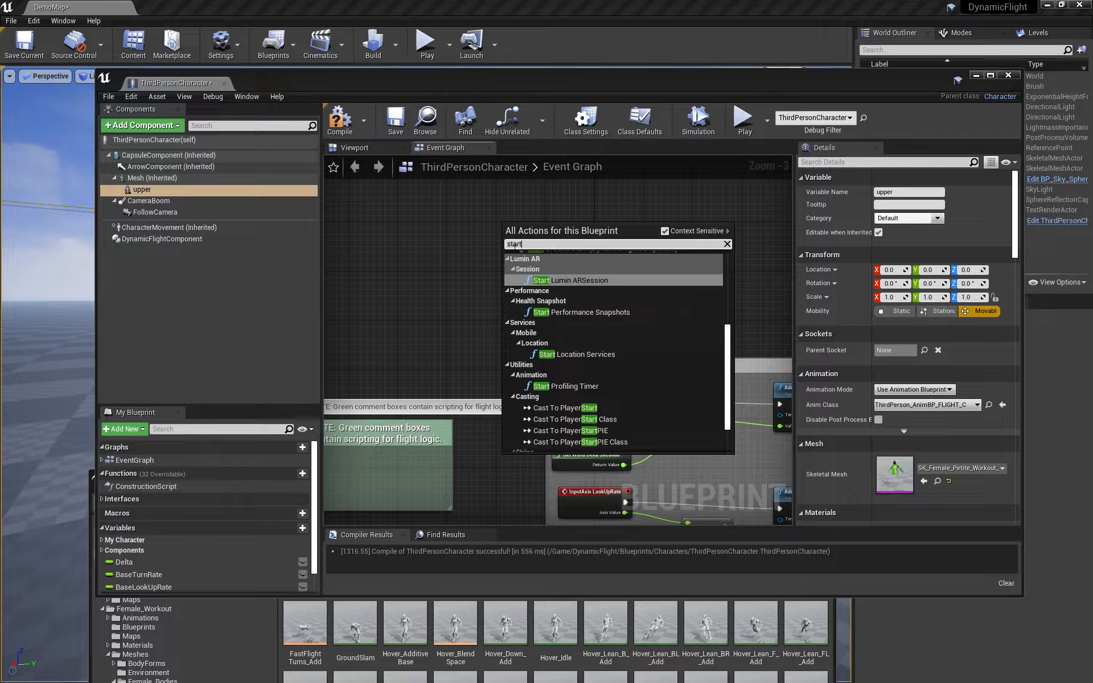
scroll(599, 292, down, 2)
scroll(601, 295, up, 5)
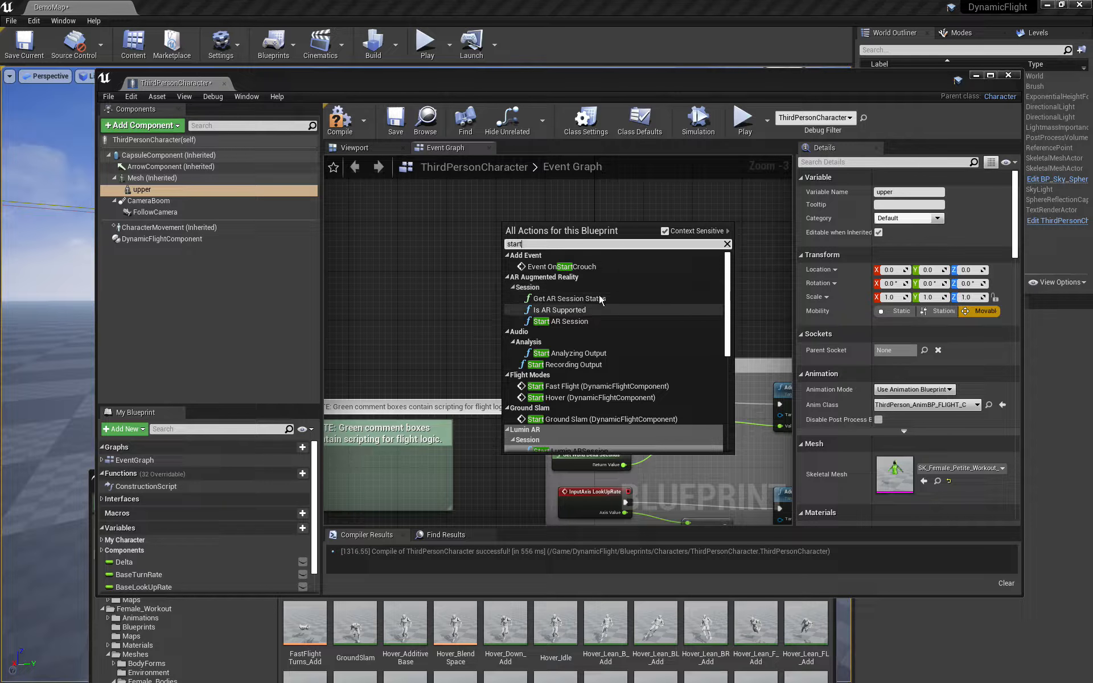
scroll(629, 319, down, 2)
scroll(623, 316, down, 3)
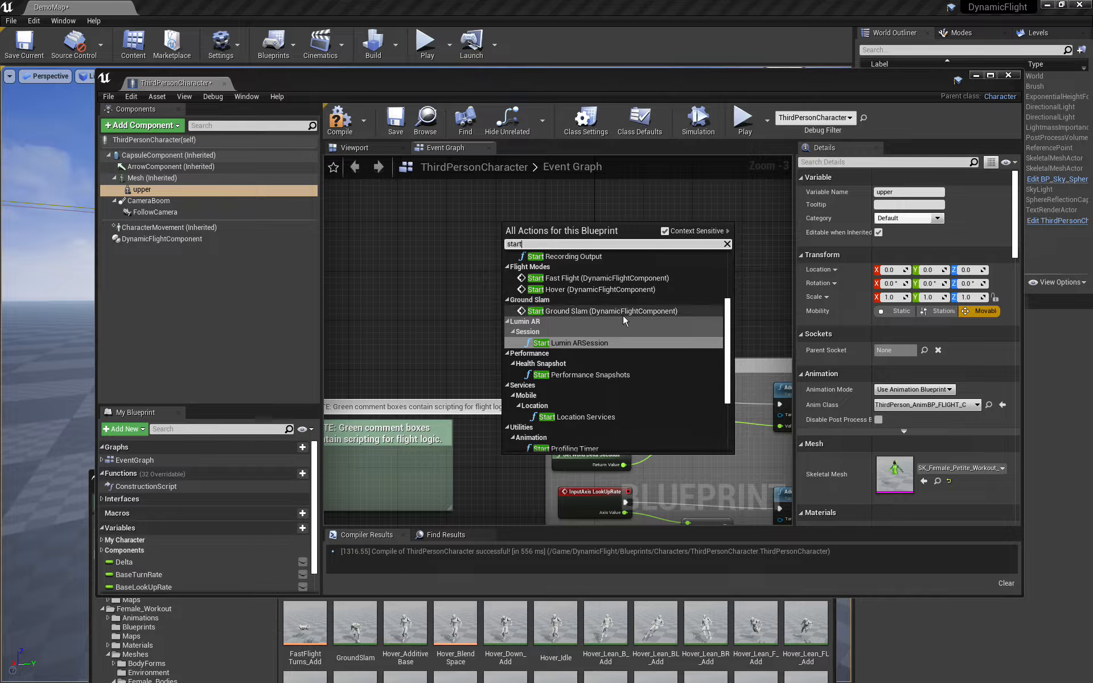
click(412, 232)
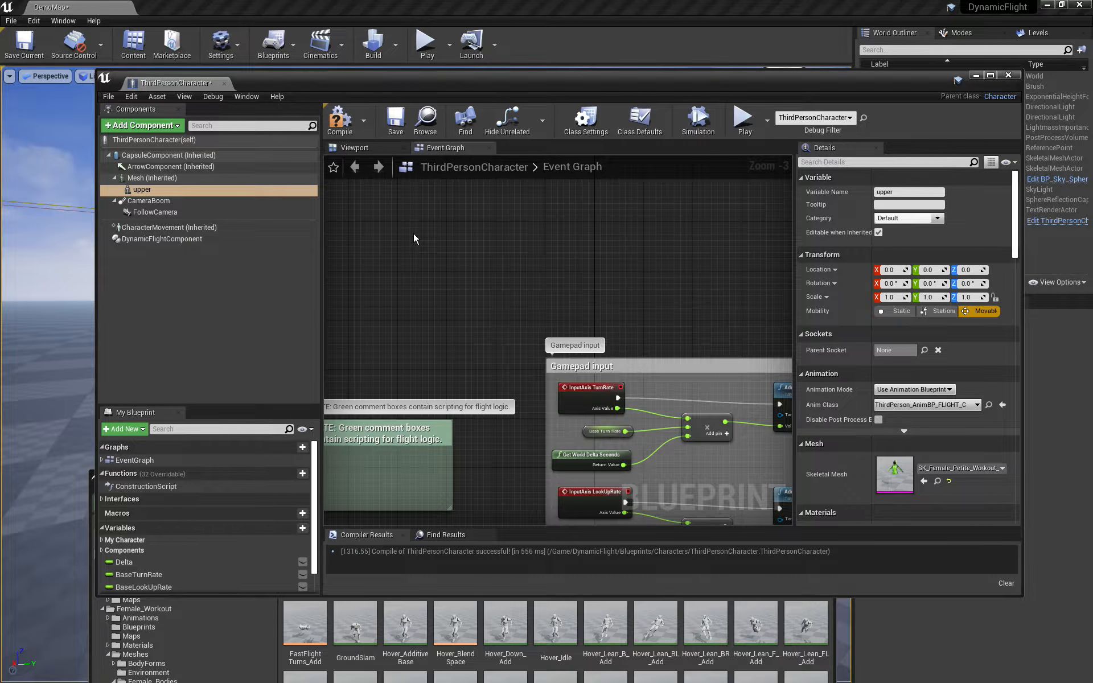
Step: Open BP_ThirdP_WRKT from Female_Workout's Blueprints folder and examine which event starts its Event Graph
click(170, 655)
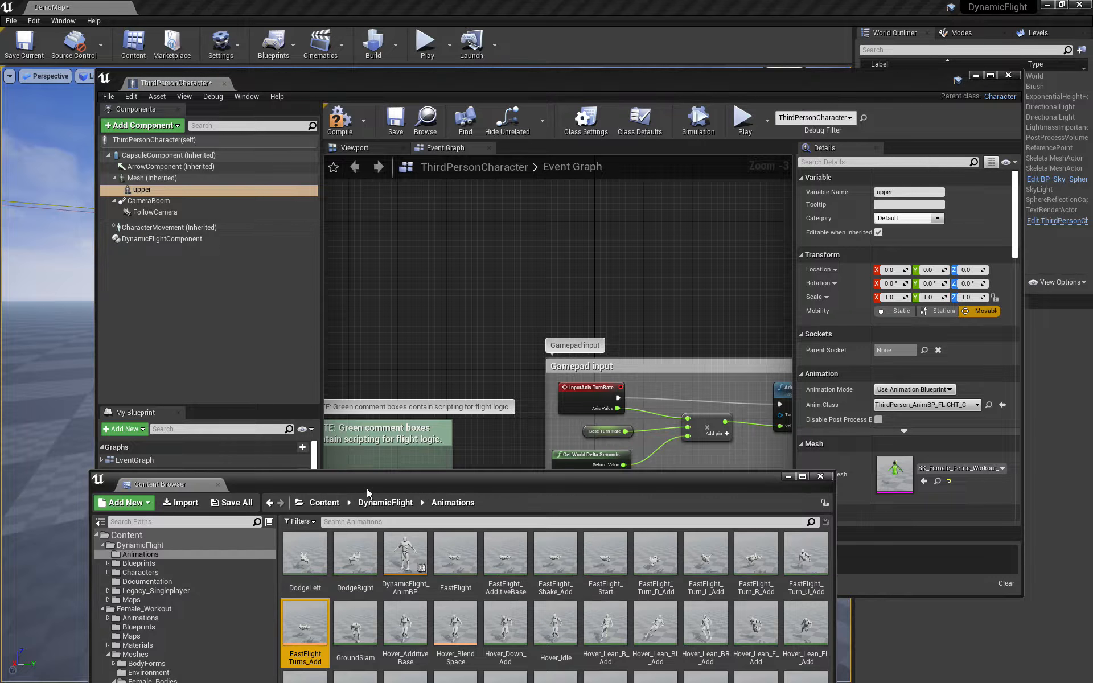
drag(367, 484, 436, 199)
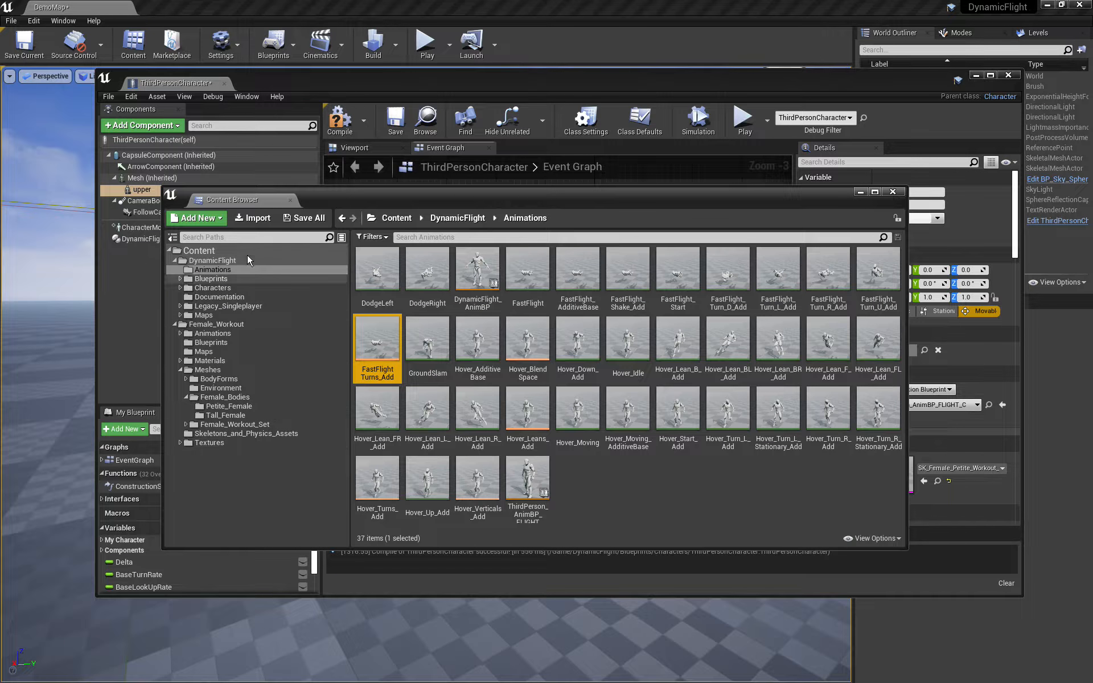
click(212, 324)
double_click(426, 270)
click(431, 266)
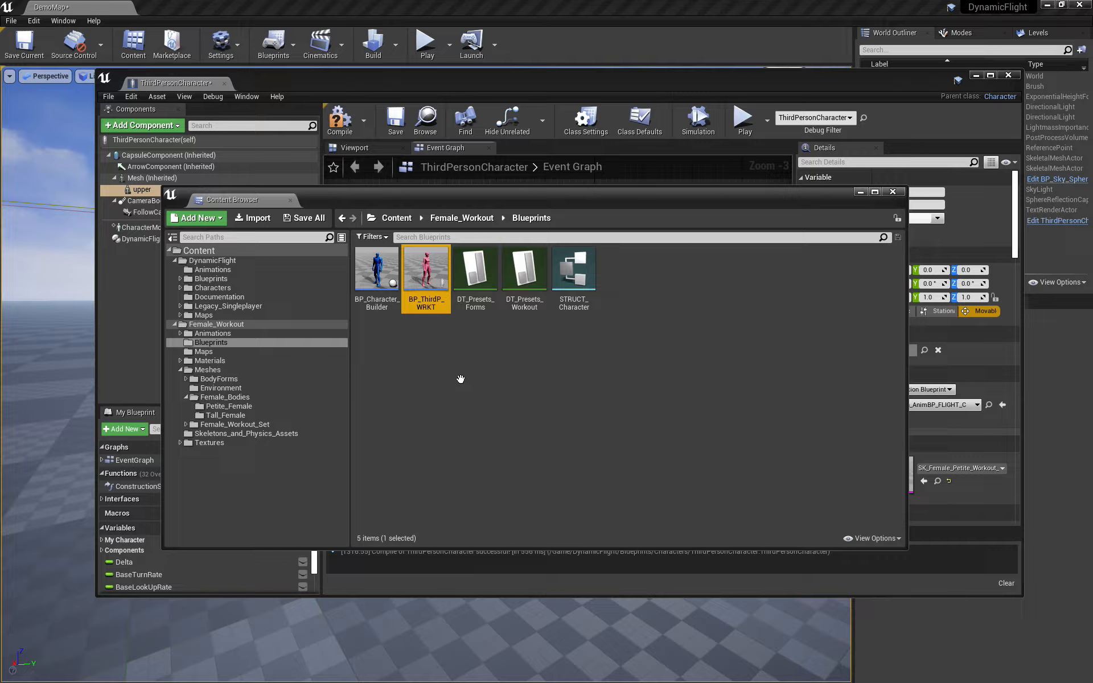
scroll(415, 231, down, 3)
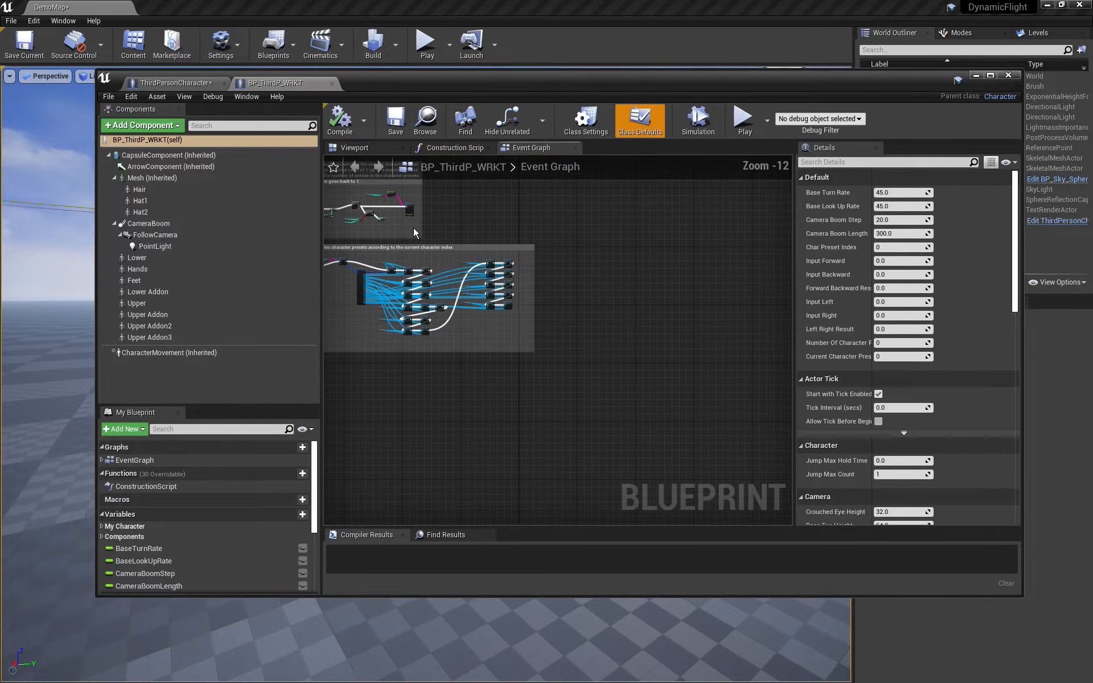
scroll(417, 293, up, 10)
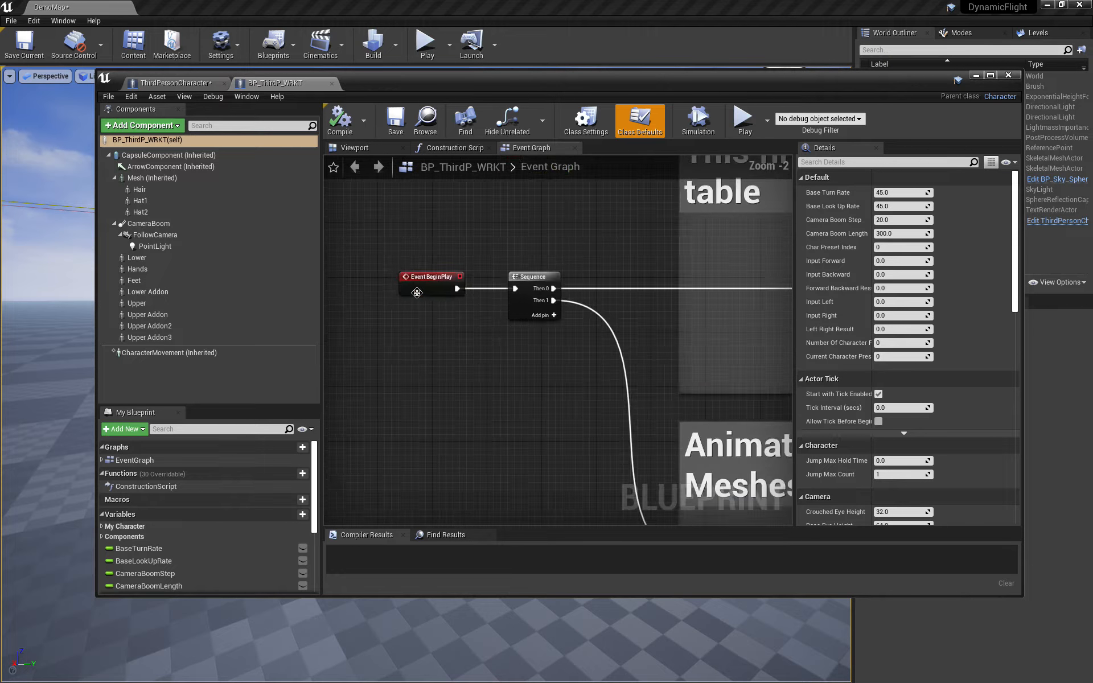
scroll(417, 293, up, 1)
click(432, 272)
Step: Return to ThirdPersonCharacter's Event Graph and delete the Event Tick node below the hover and dodge events
click(171, 83)
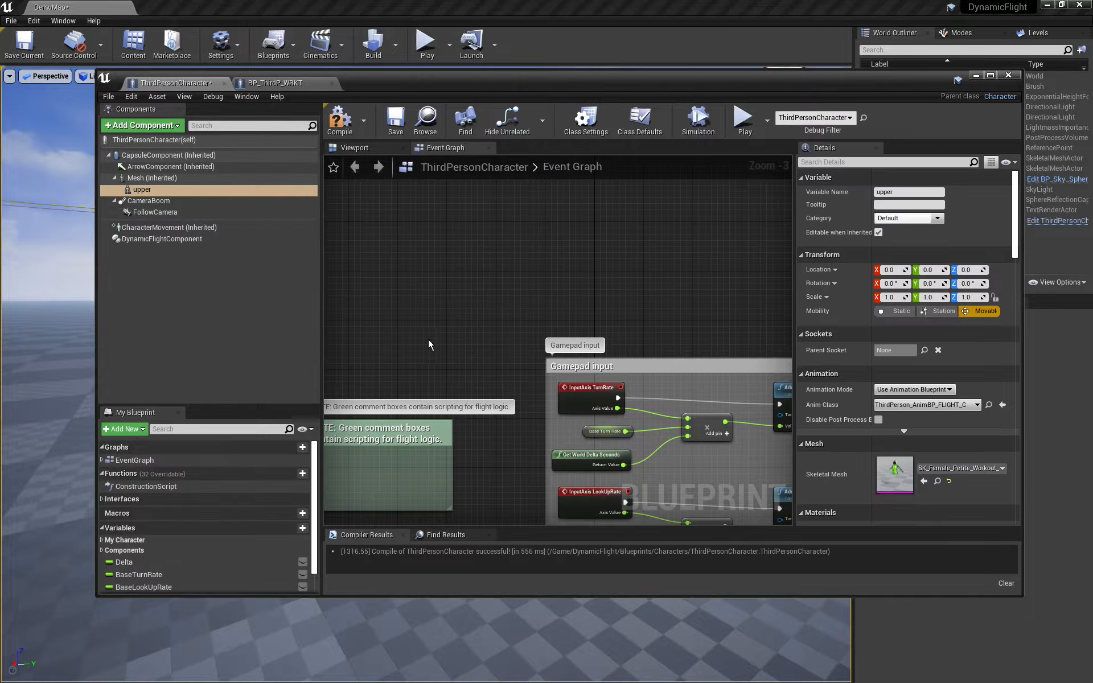
scroll(528, 217, down, 5)
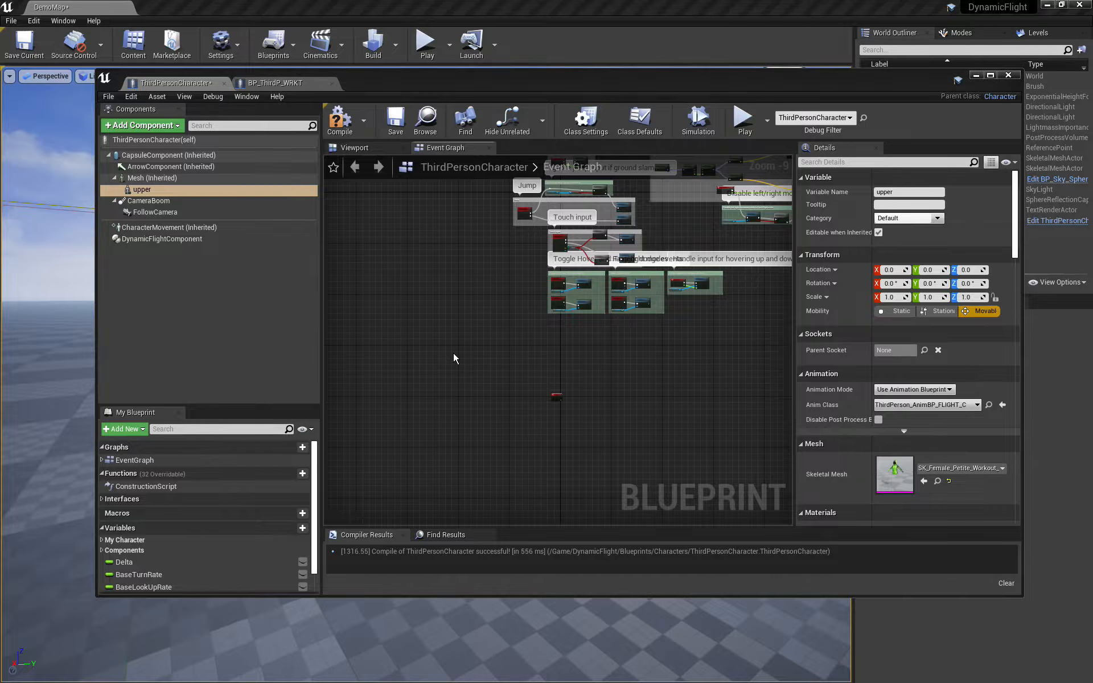
scroll(567, 370, up, 8)
scroll(497, 281, down, 2)
click(464, 307)
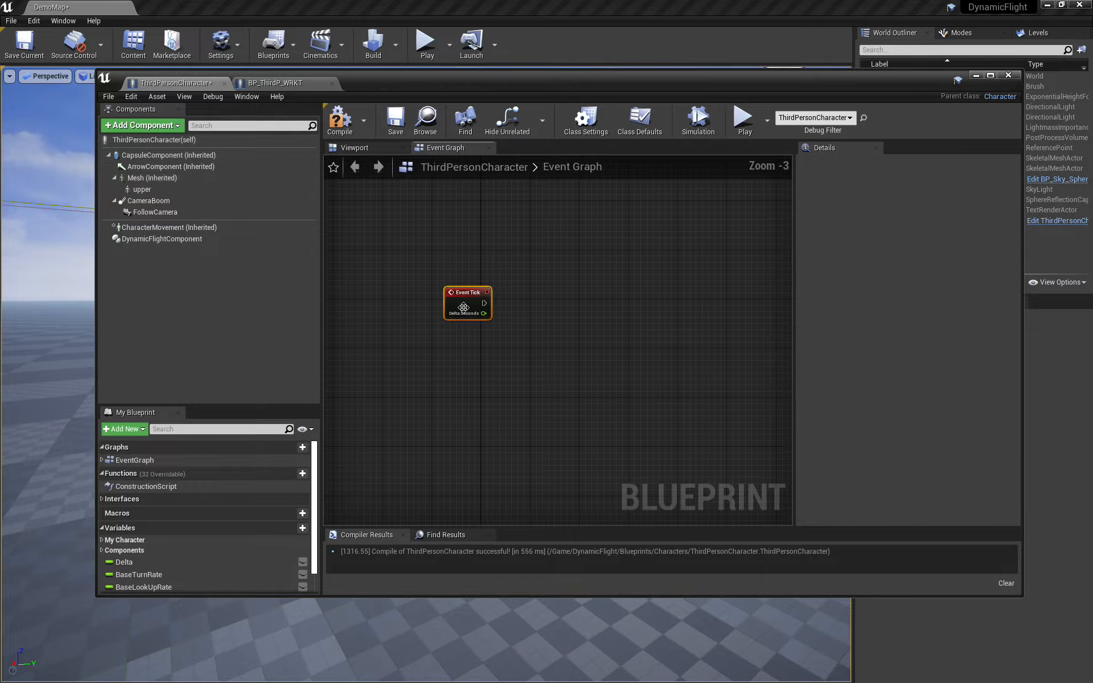
Step: Add an Event BeginPlay node in the empty graph area and place it with free space beside it
right_click(462, 251)
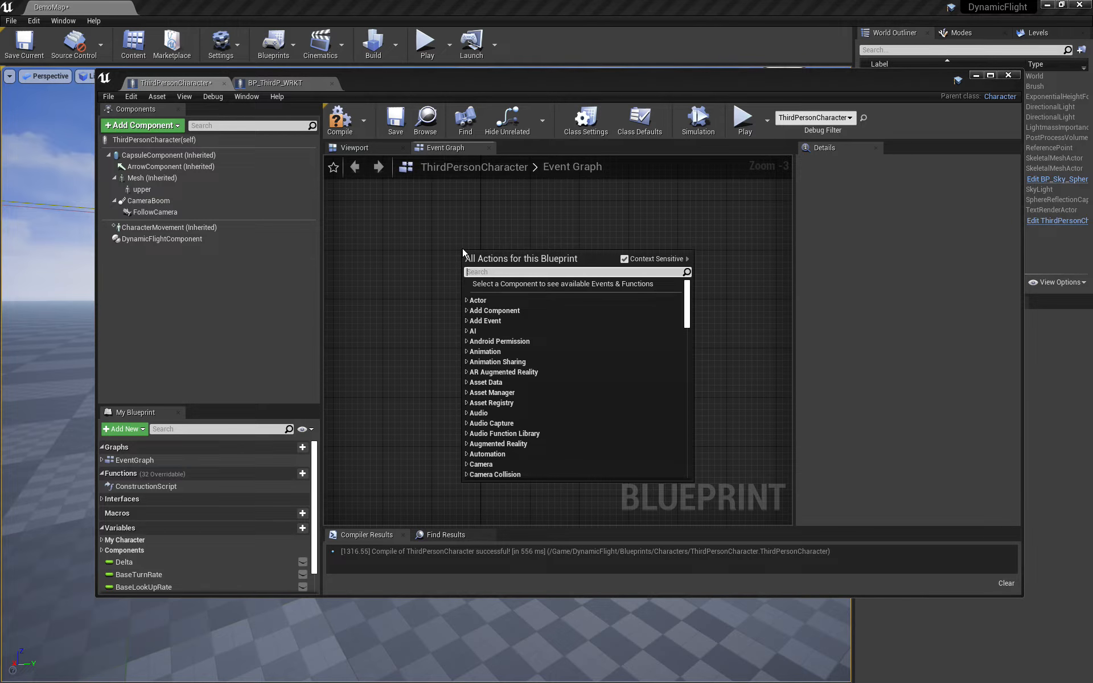
text(begin)
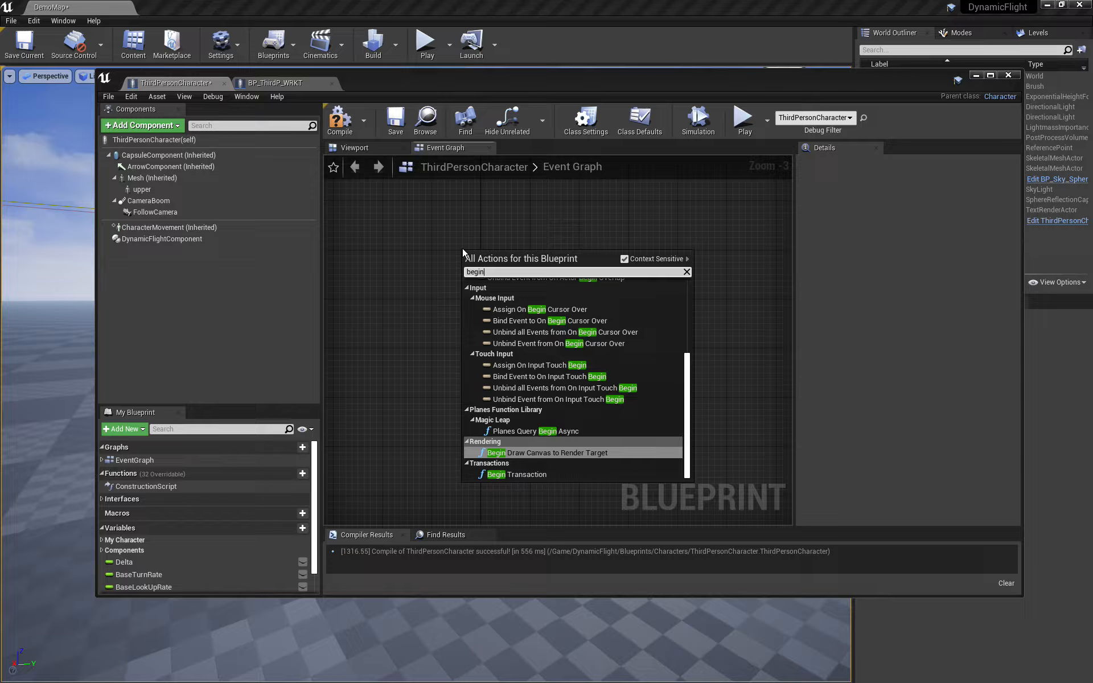
text(play)
key(Escape)
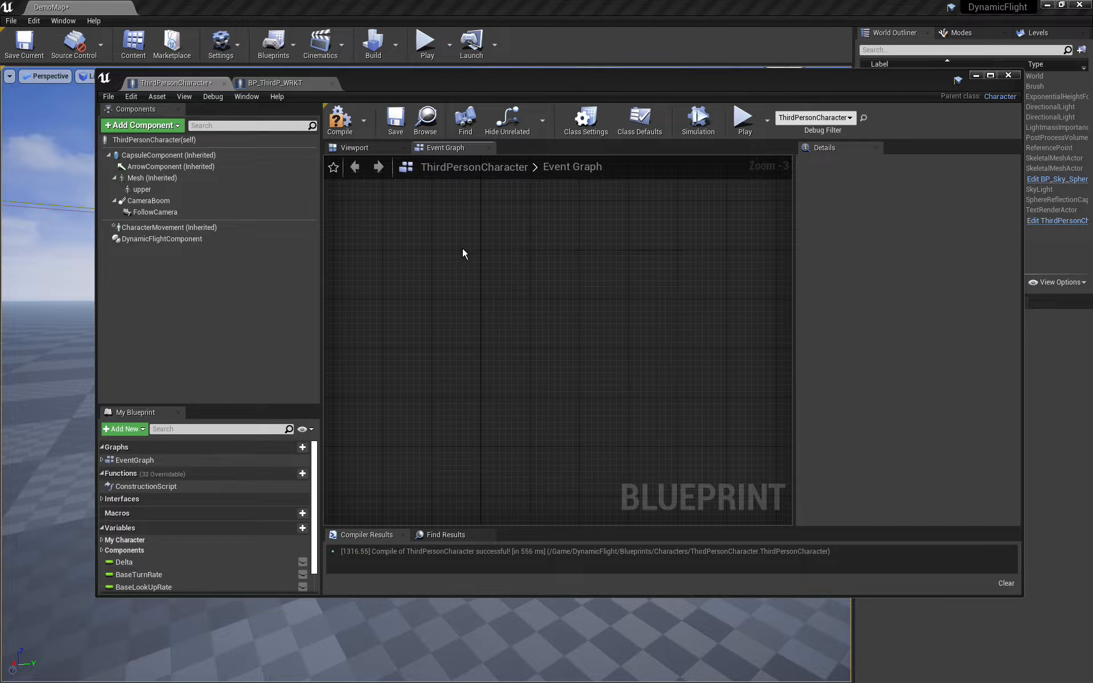
right_drag(603, 247, 518, 207)
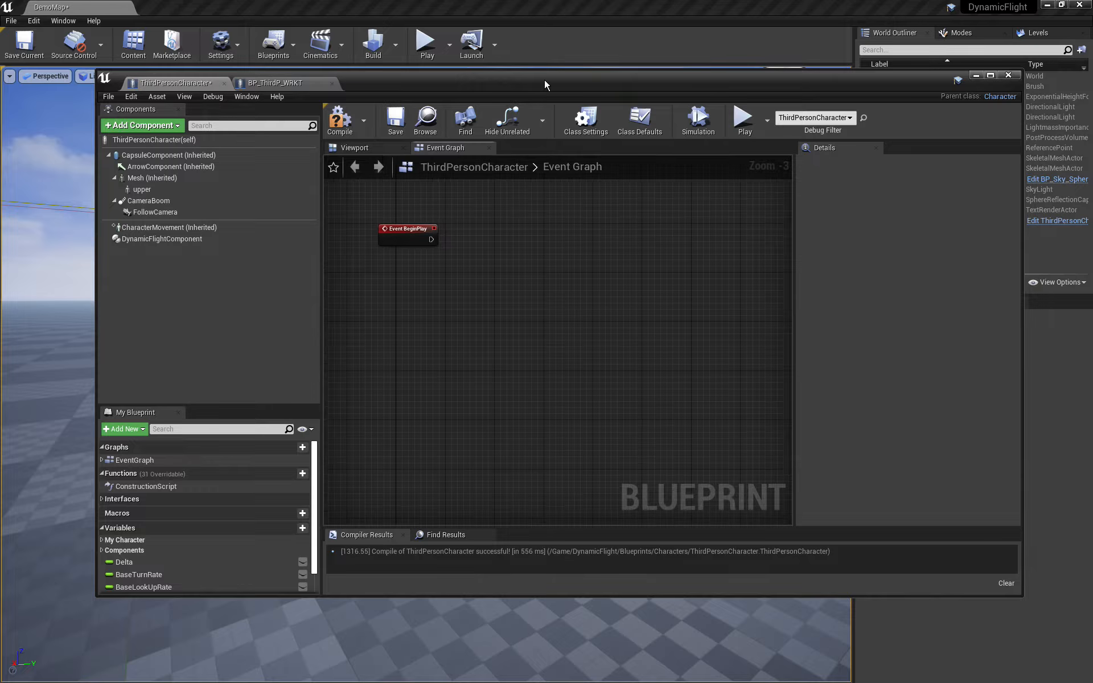
drag(542, 79, 599, 134)
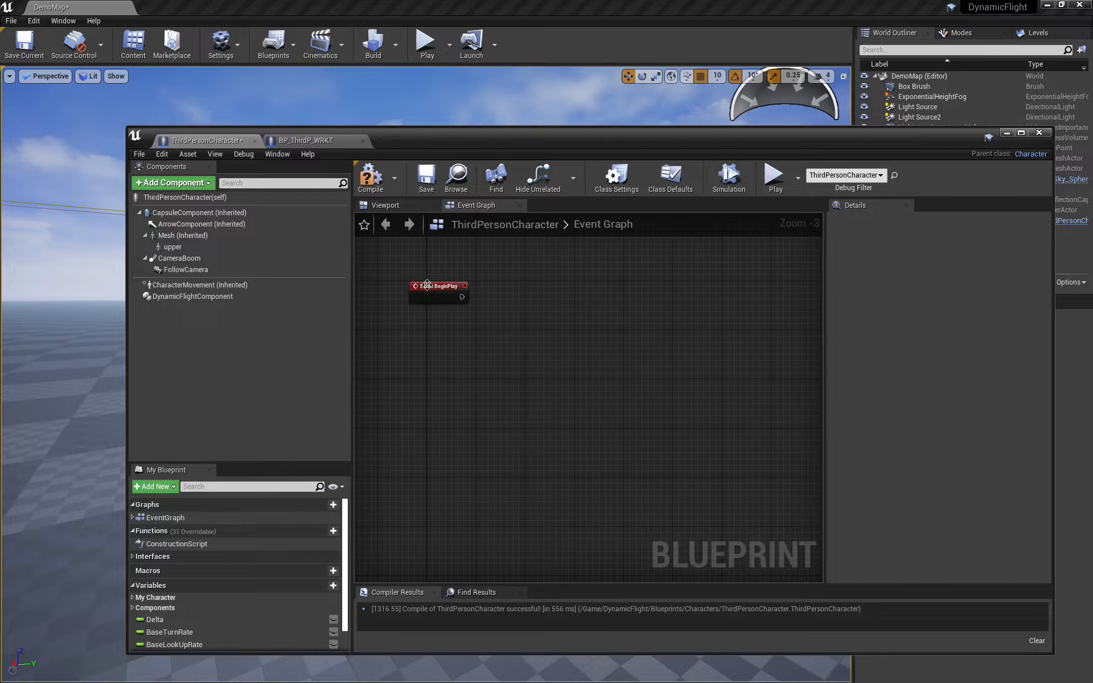
drag(427, 285, 408, 271)
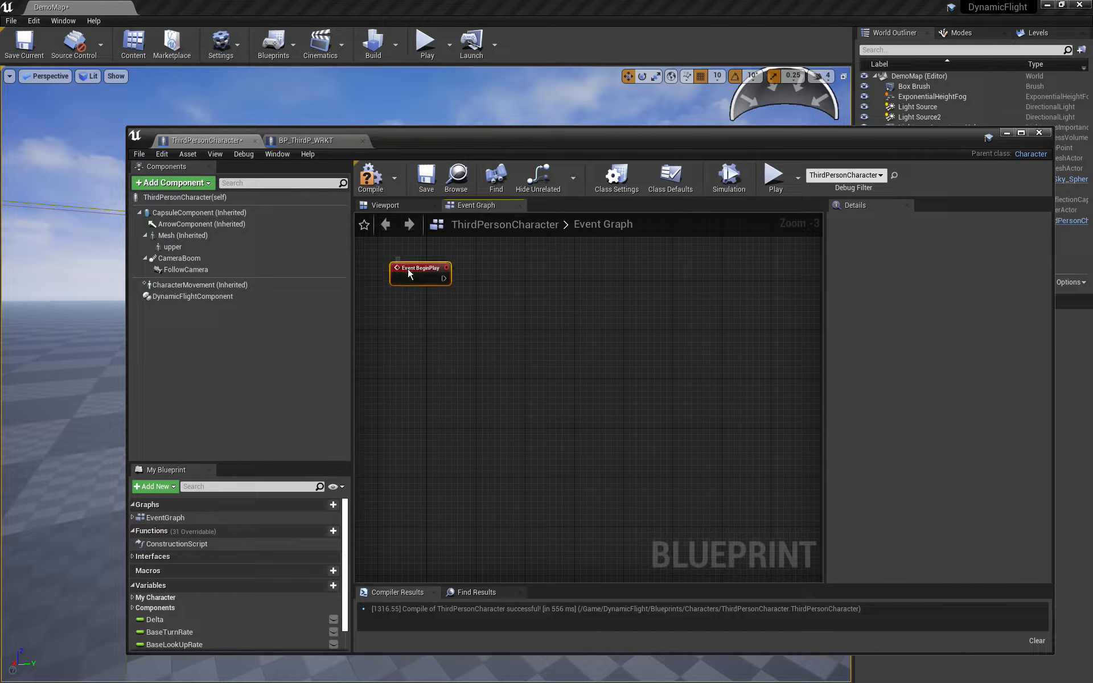
Step: Add a Set Master Pose Component node for the upper component and place it beside Event BeginPlay
right_click(504, 284)
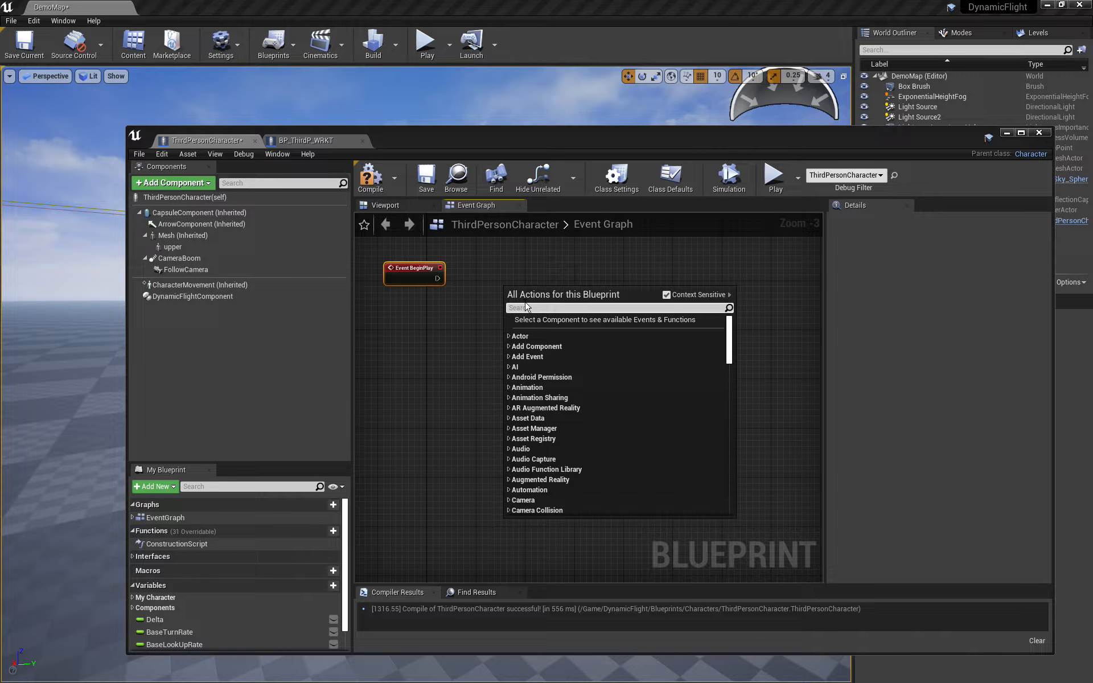
text(set master)
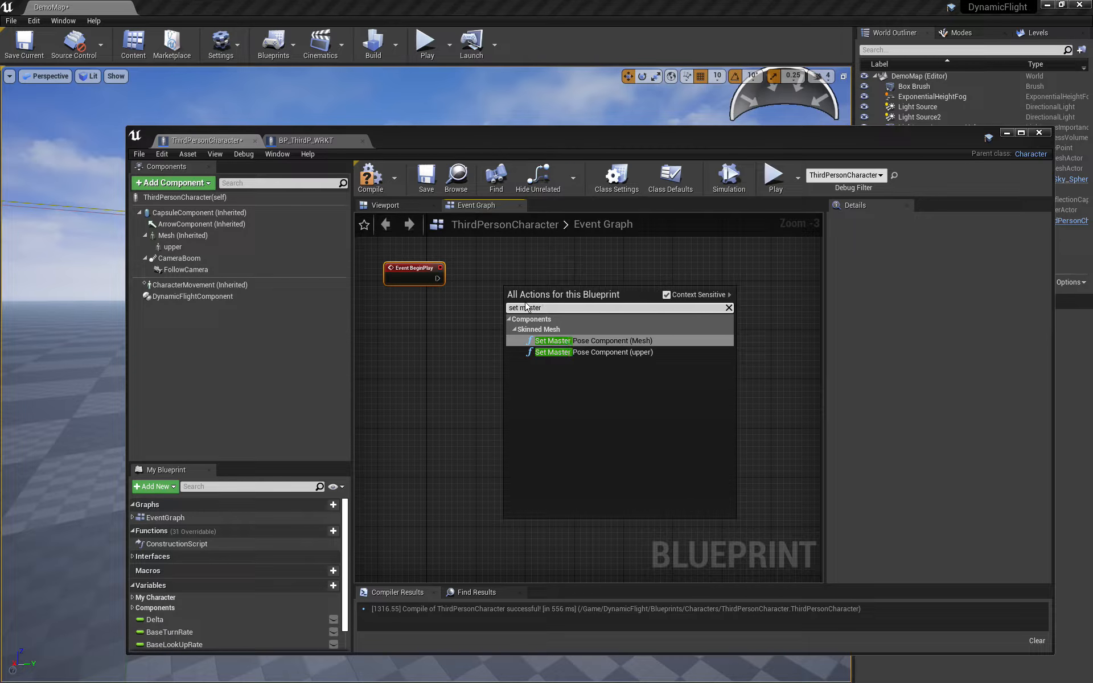
click(612, 353)
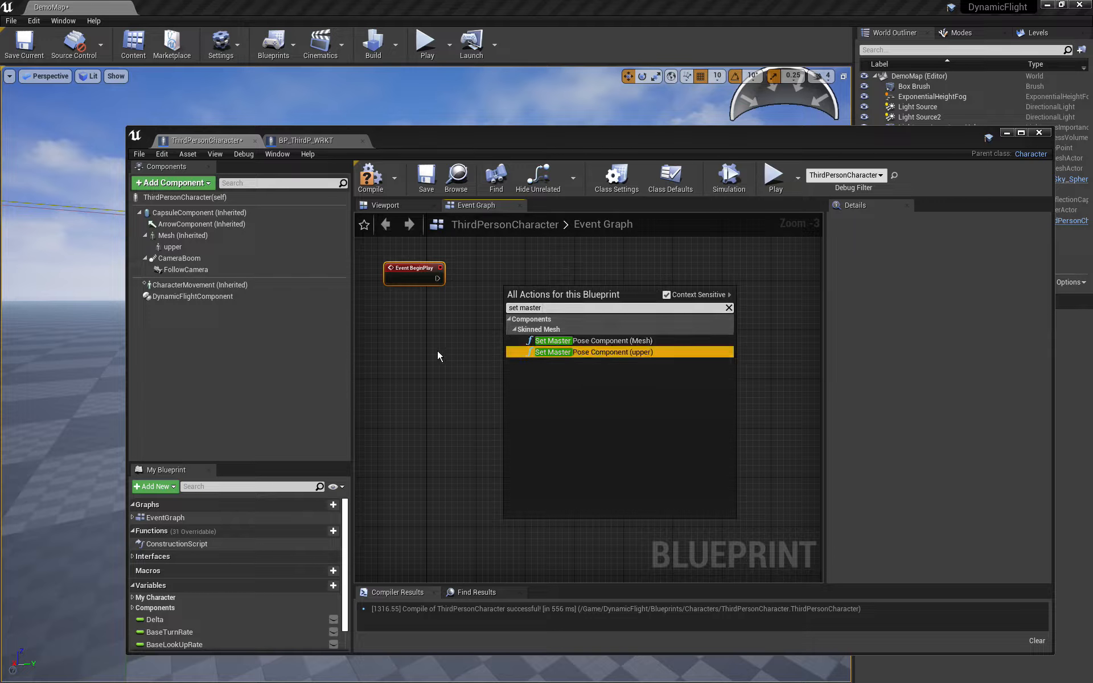
drag(516, 306, 540, 281)
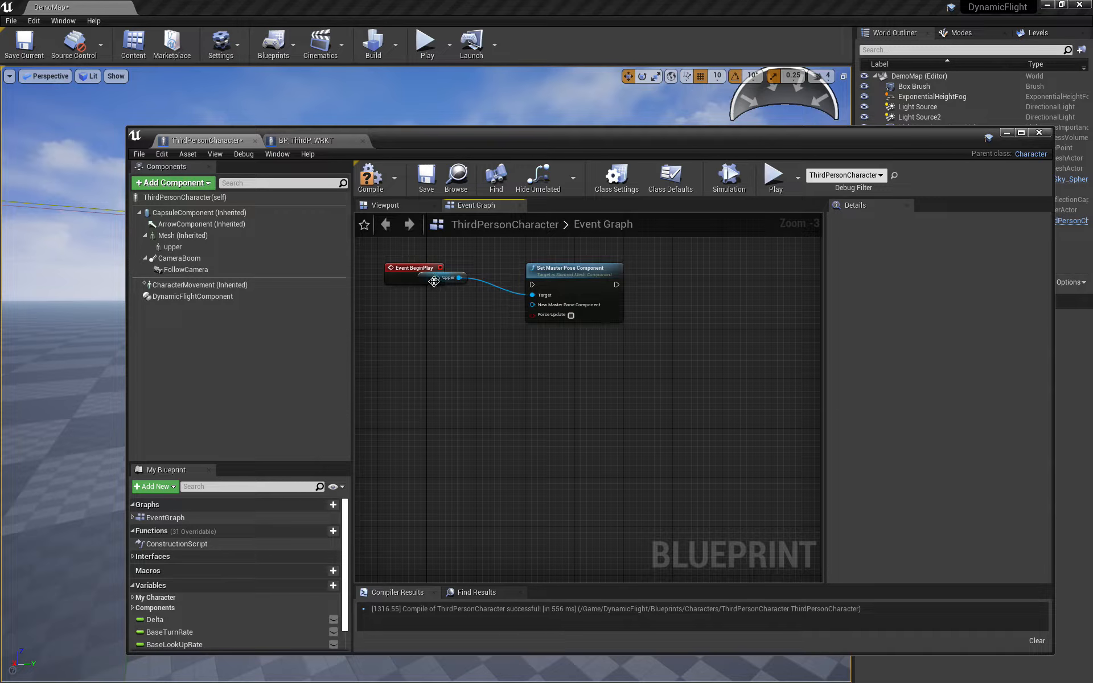
Step: Replace the Upper reference node with a new one from the upper component and connect it to the Target of Set Master Pose Component
drag(434, 282, 430, 370)
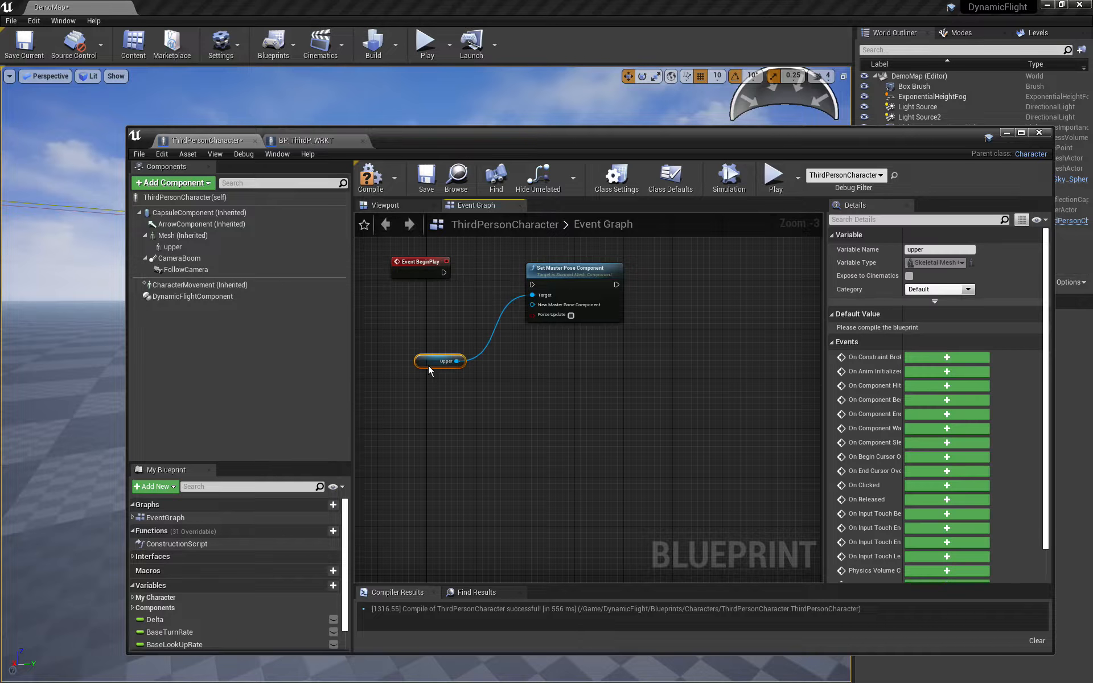
key(Delete)
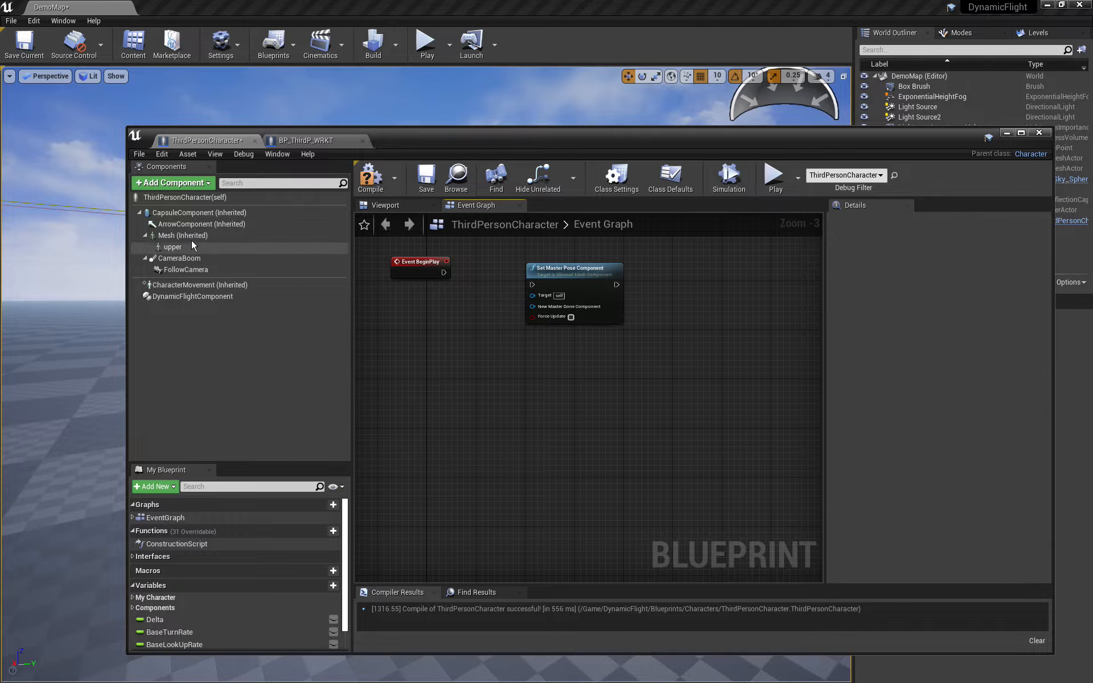
drag(173, 247, 449, 329)
scroll(456, 330, up, 4)
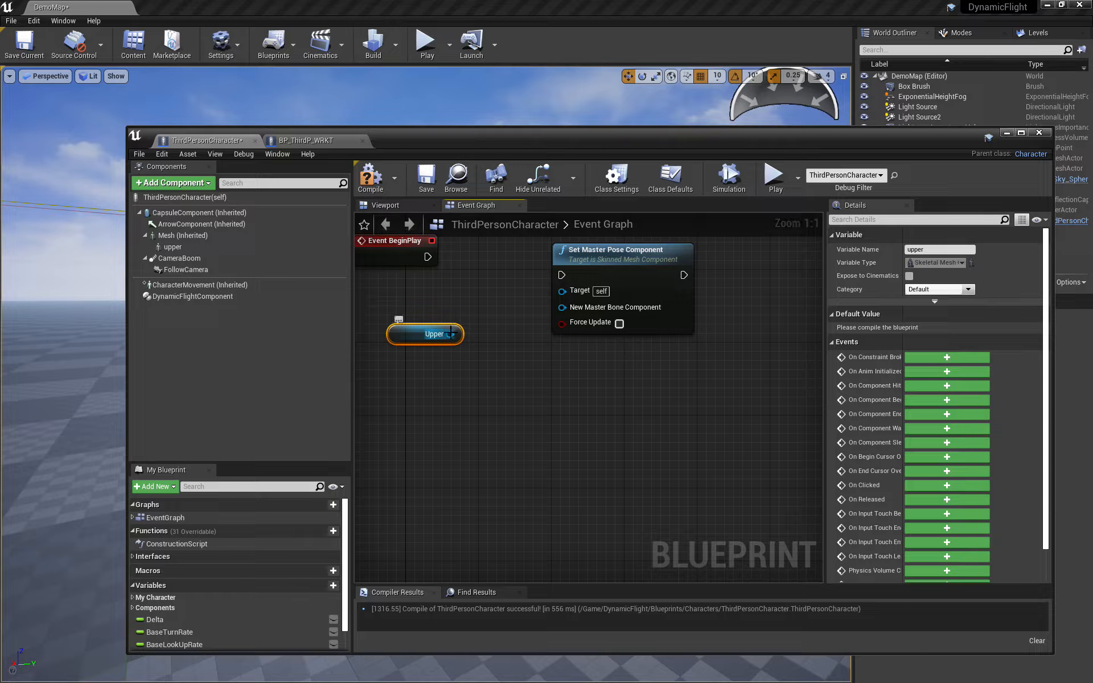
drag(549, 308, 562, 292)
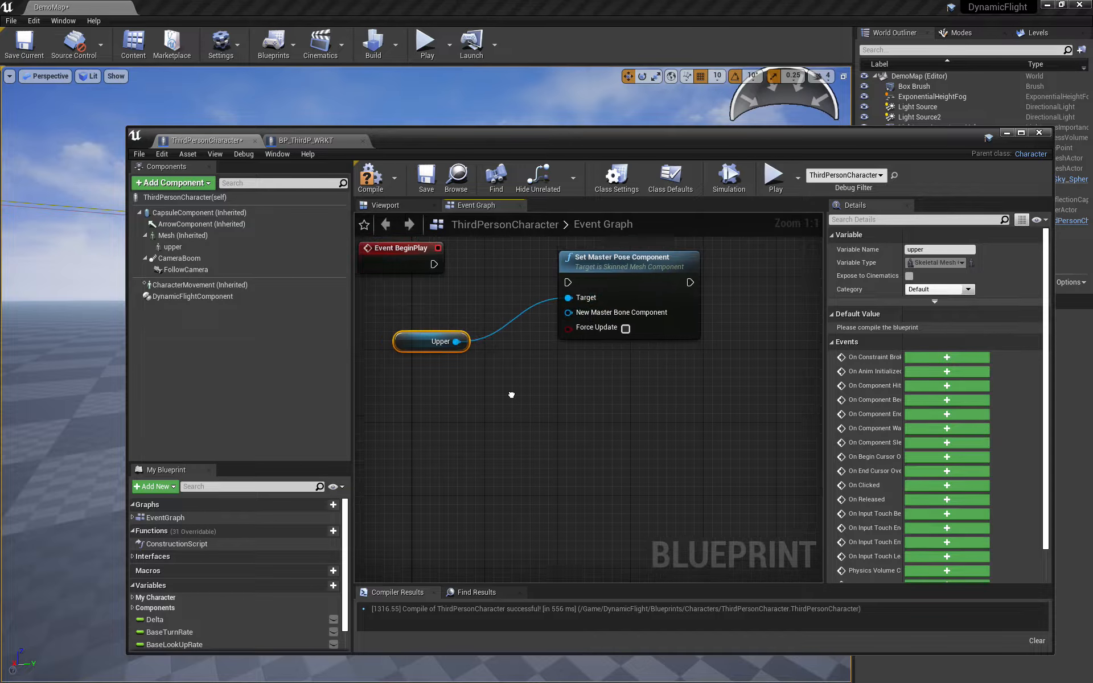
Step: Add a reference to the inherited Mesh component and connect it to New Master Bone Component
right_drag(585, 320, 639, 405)
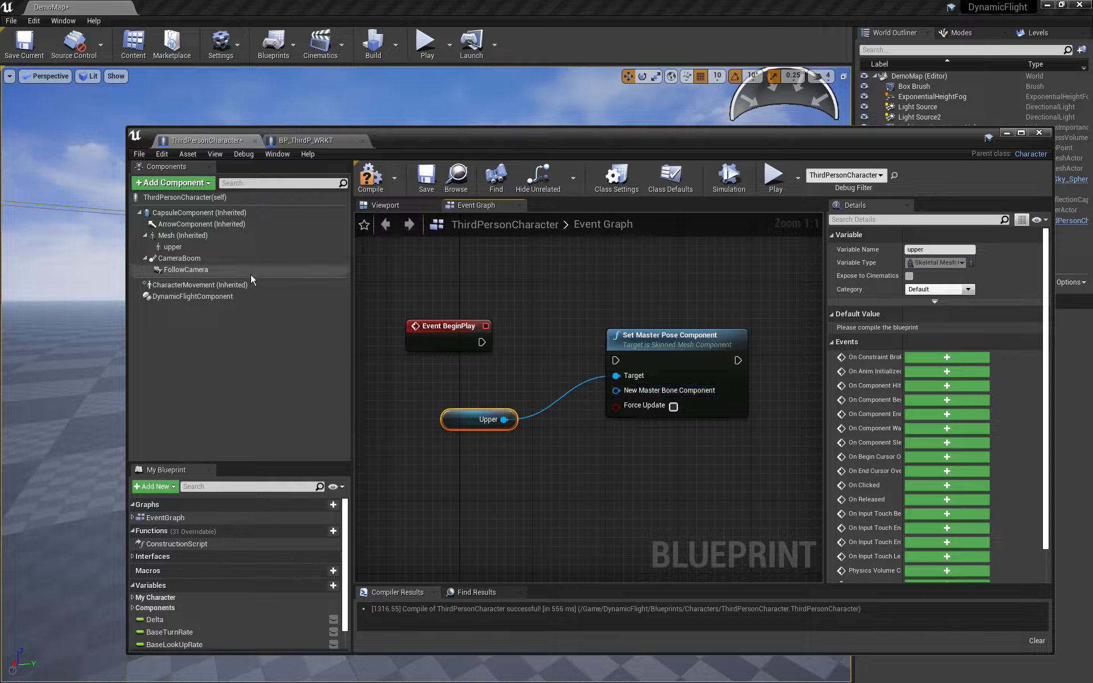
click(527, 259)
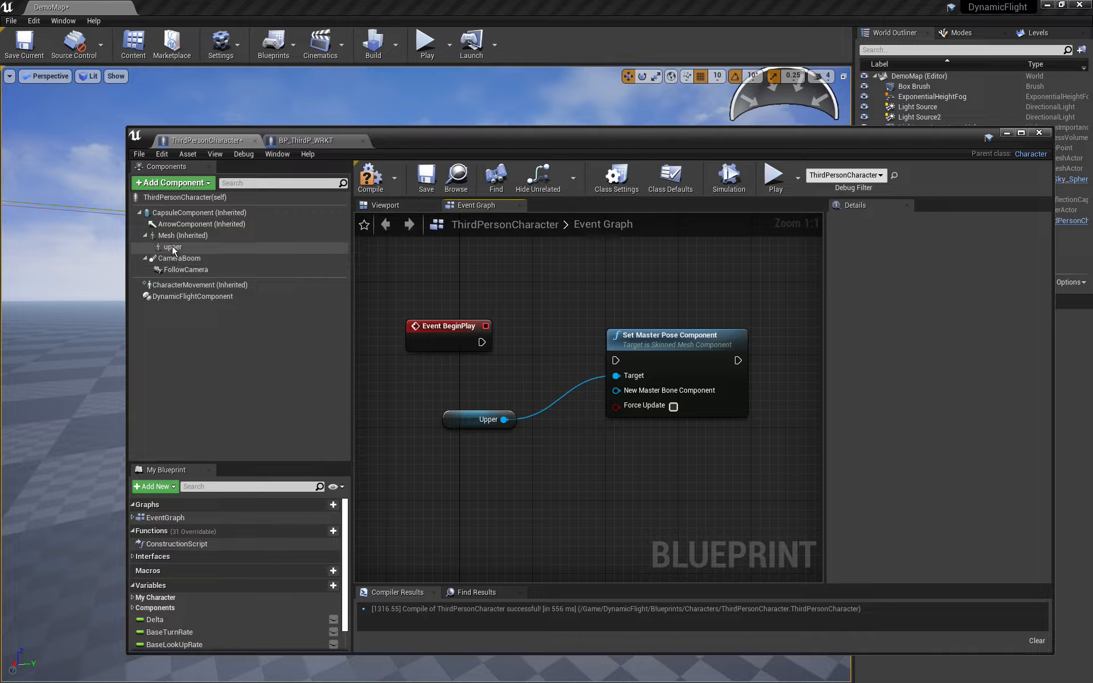
drag(171, 236, 461, 375)
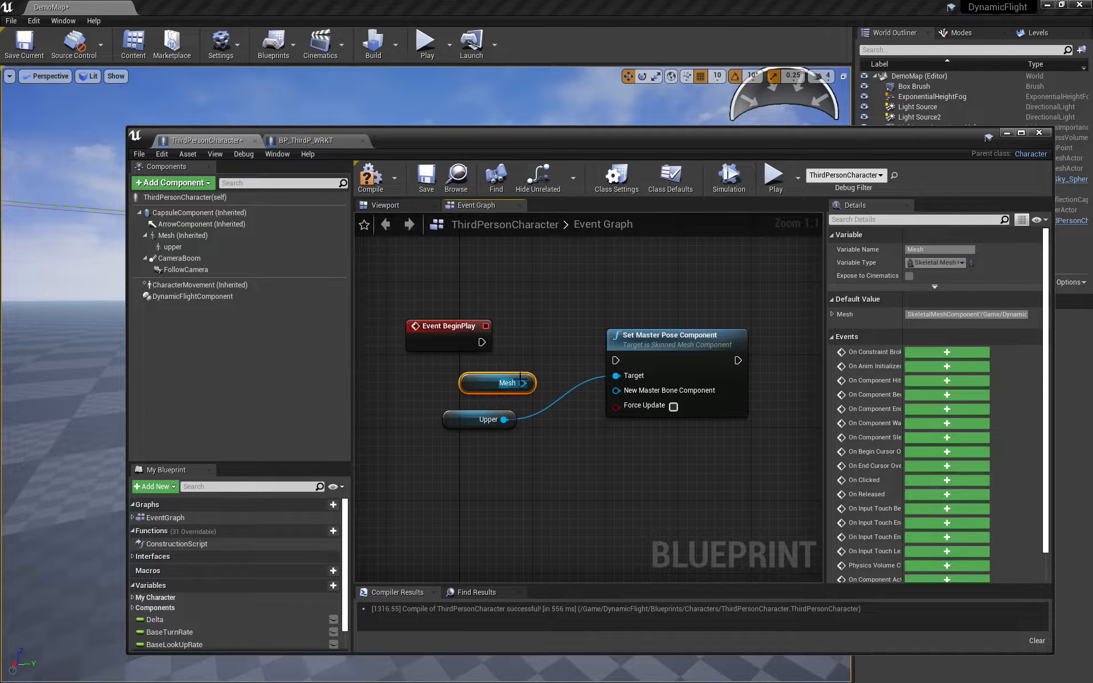
drag(621, 389, 617, 390)
Step: Run Set Master Pose Component from Event BeginPlay with Force Update enabled, and compile the ThirdPersonCharacter blueprint
click(513, 339)
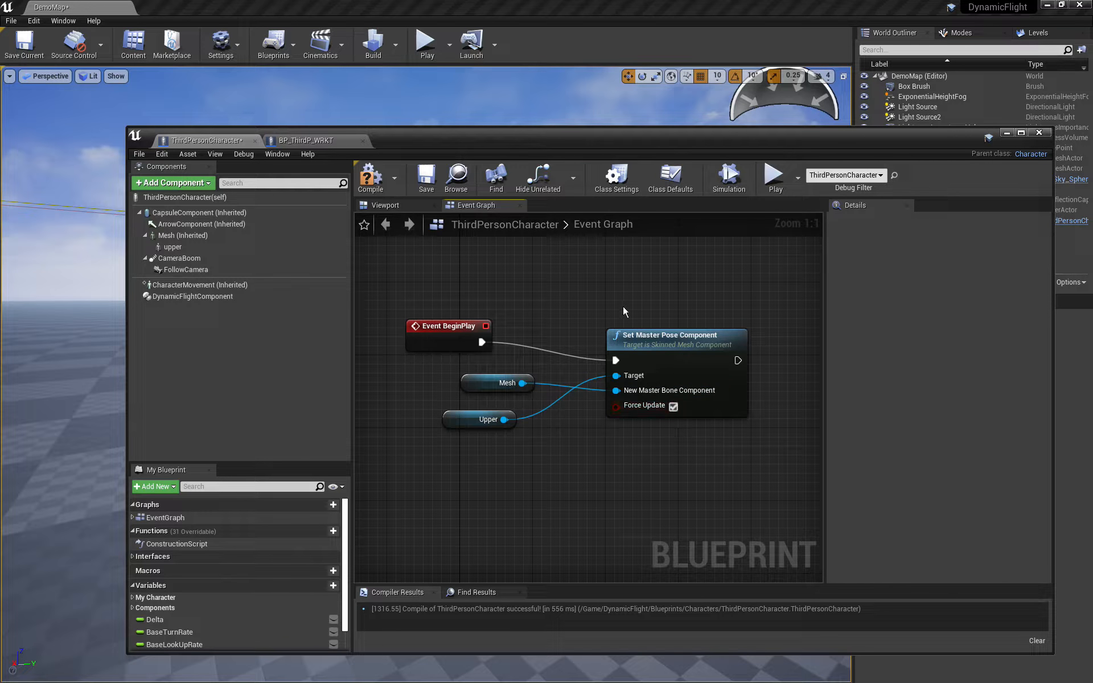
key(F7)
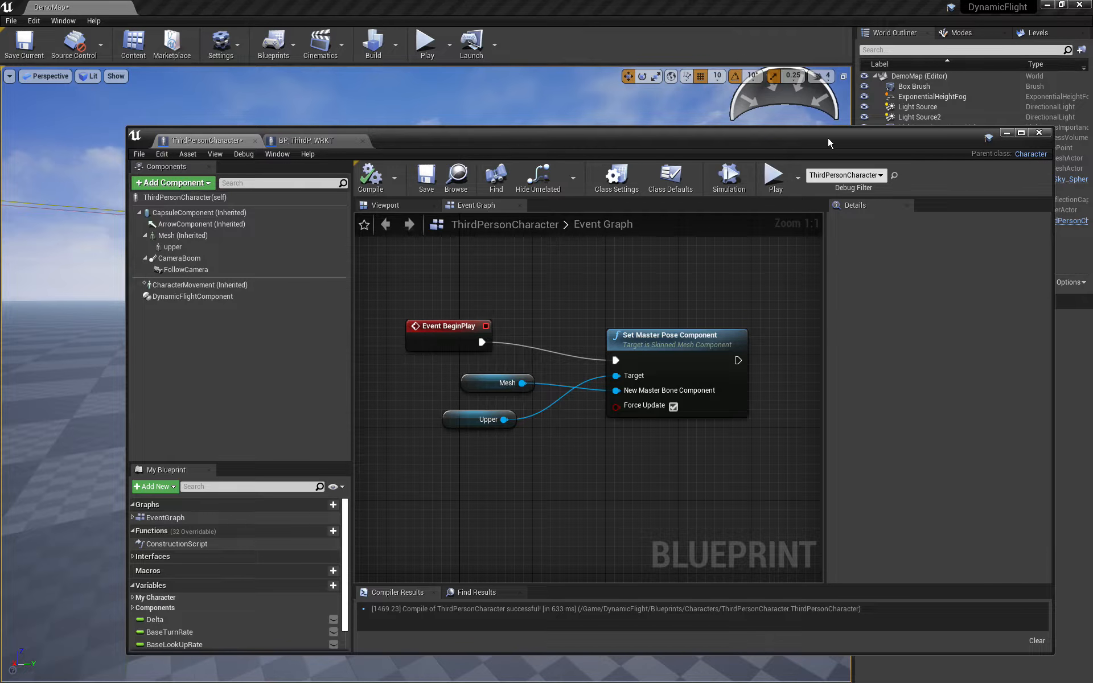
Step: Play-test the level, jumping, hovering and flying the character around to examine how the jacket follows the head mesh's motion, and end the session
drag(583, 137, 82, 551)
click(428, 42)
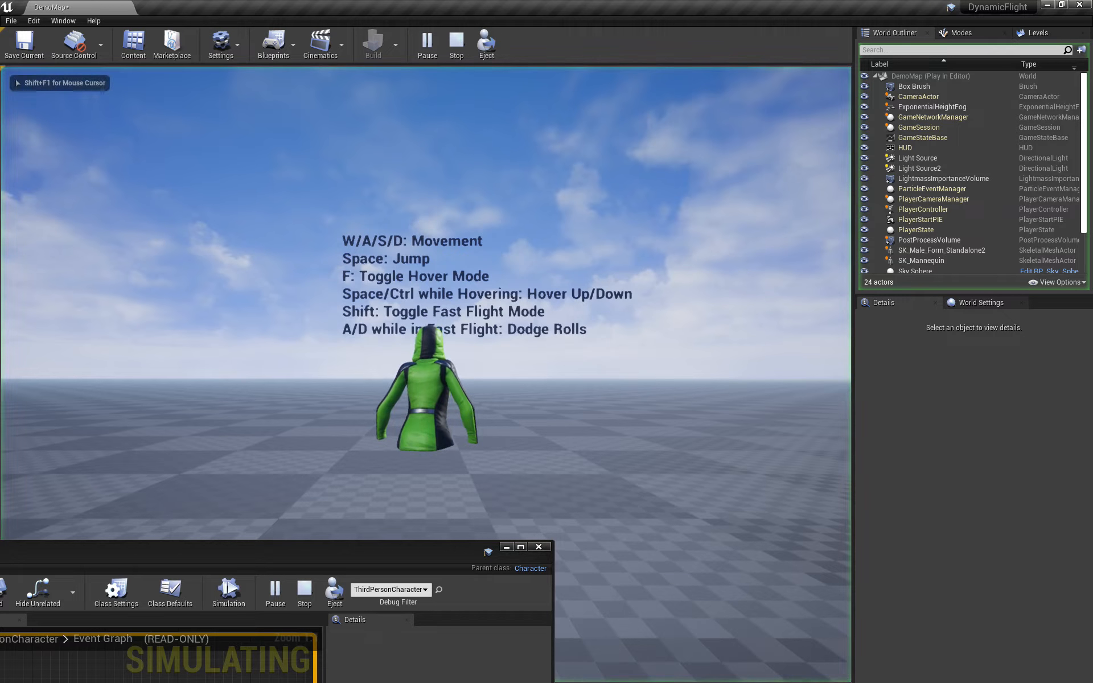
key(space)
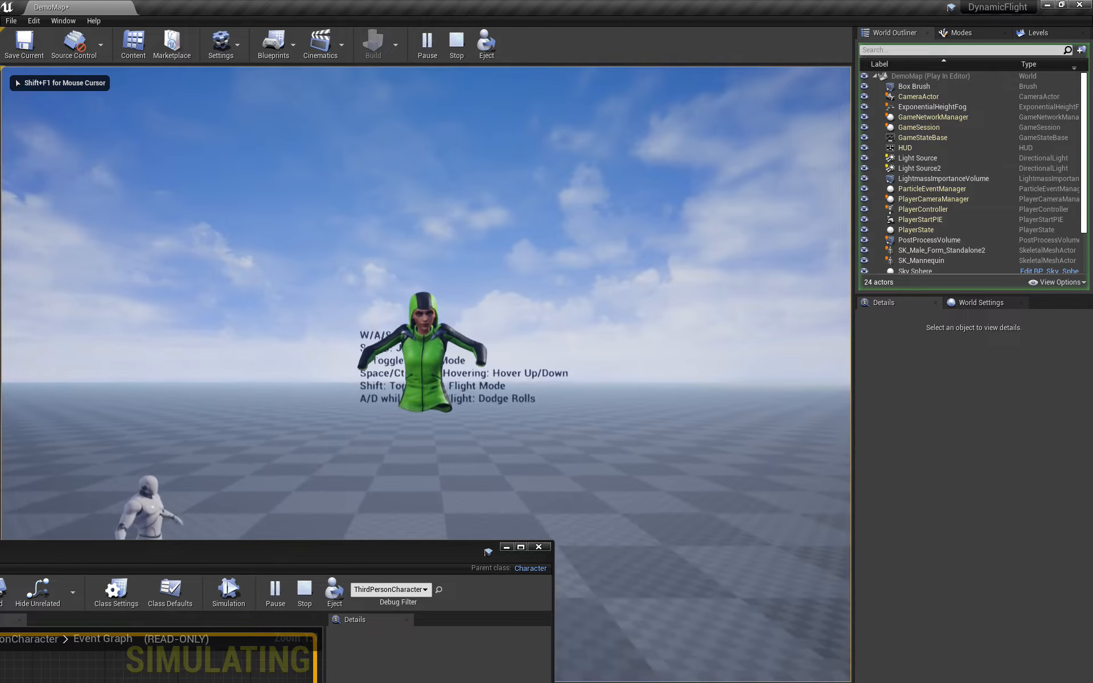
key(d)
key(space)
key(f)
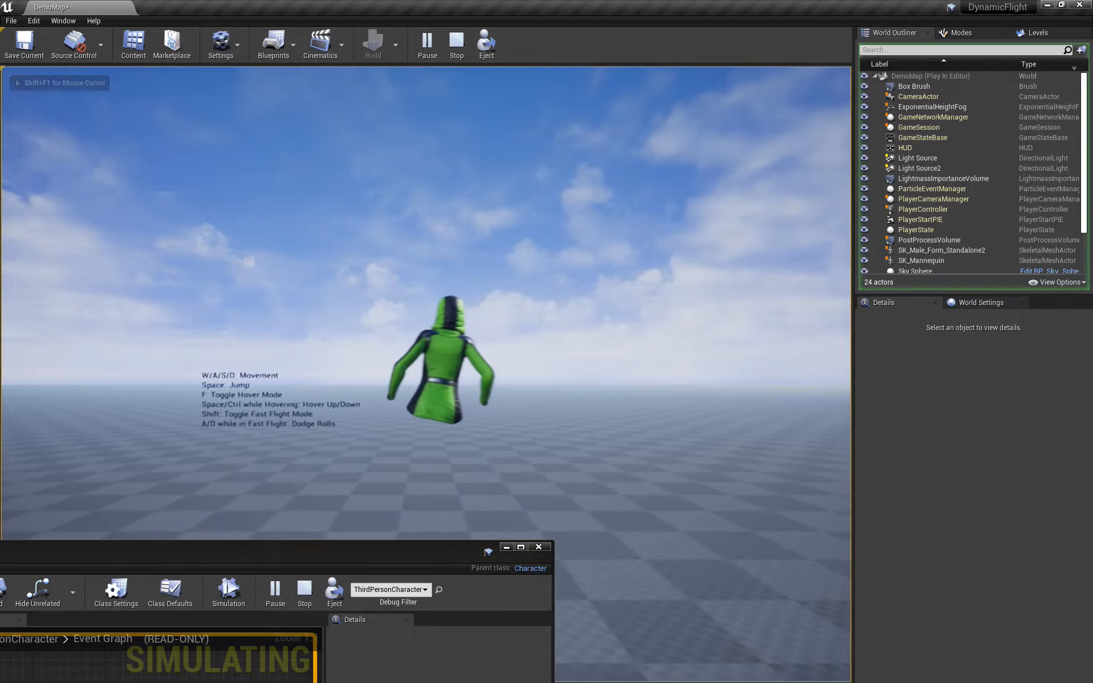
key(w)
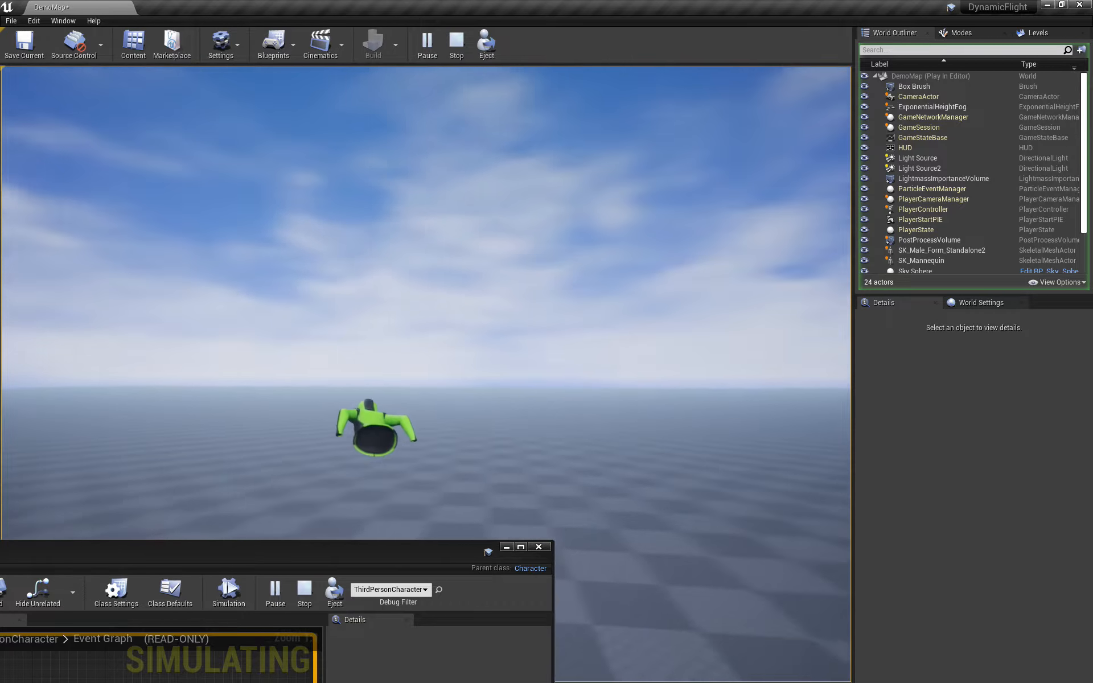
key(f)
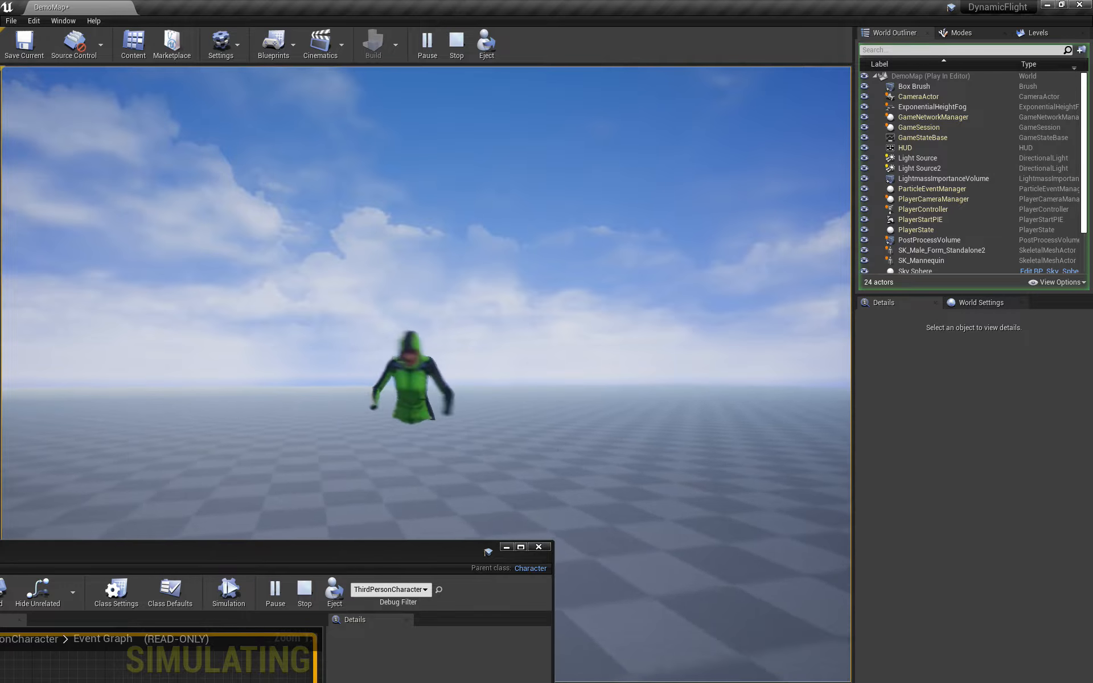
key(a)
key(w)
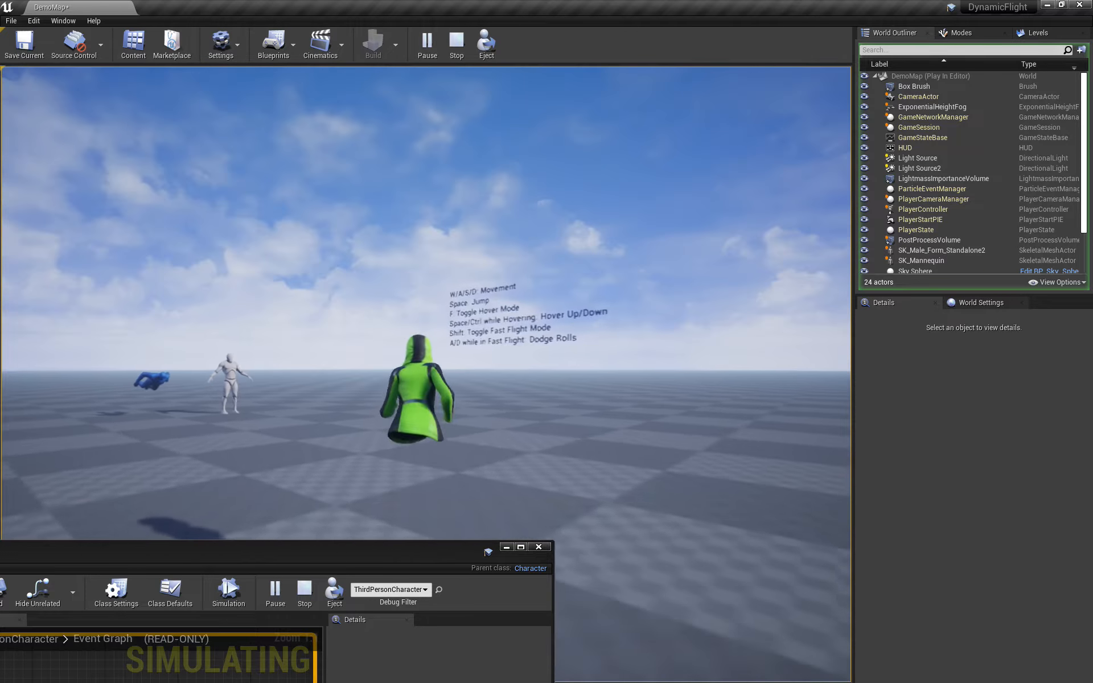
key(d)
key(s)
key(space)
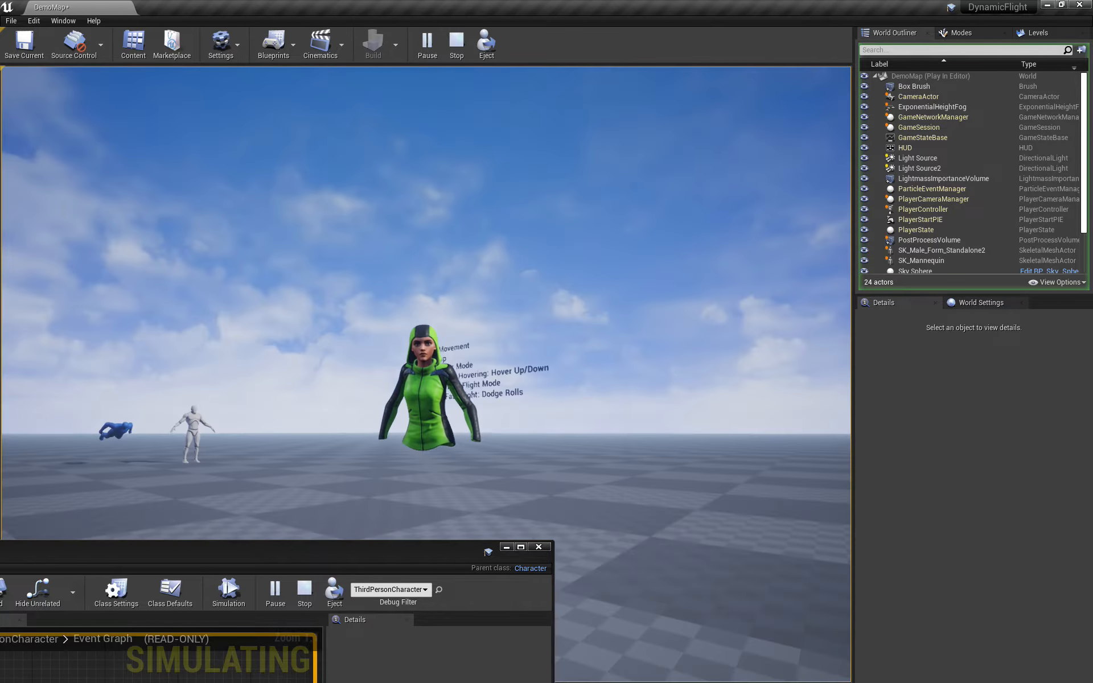
key(a)
key(w)
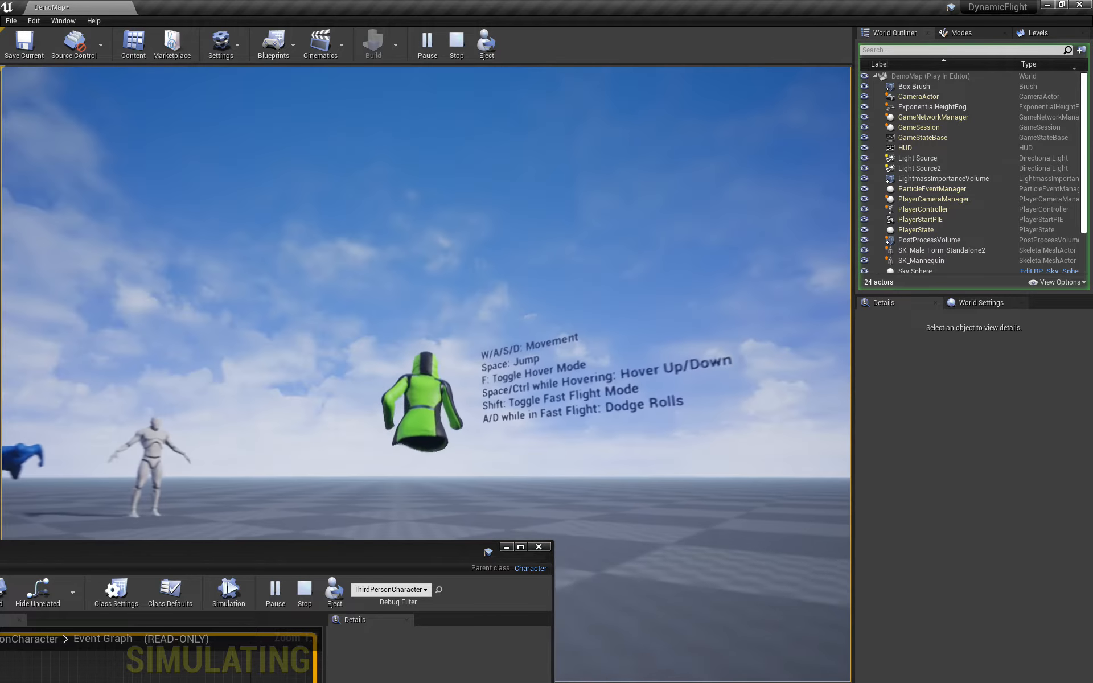
key(s)
key(Escape)
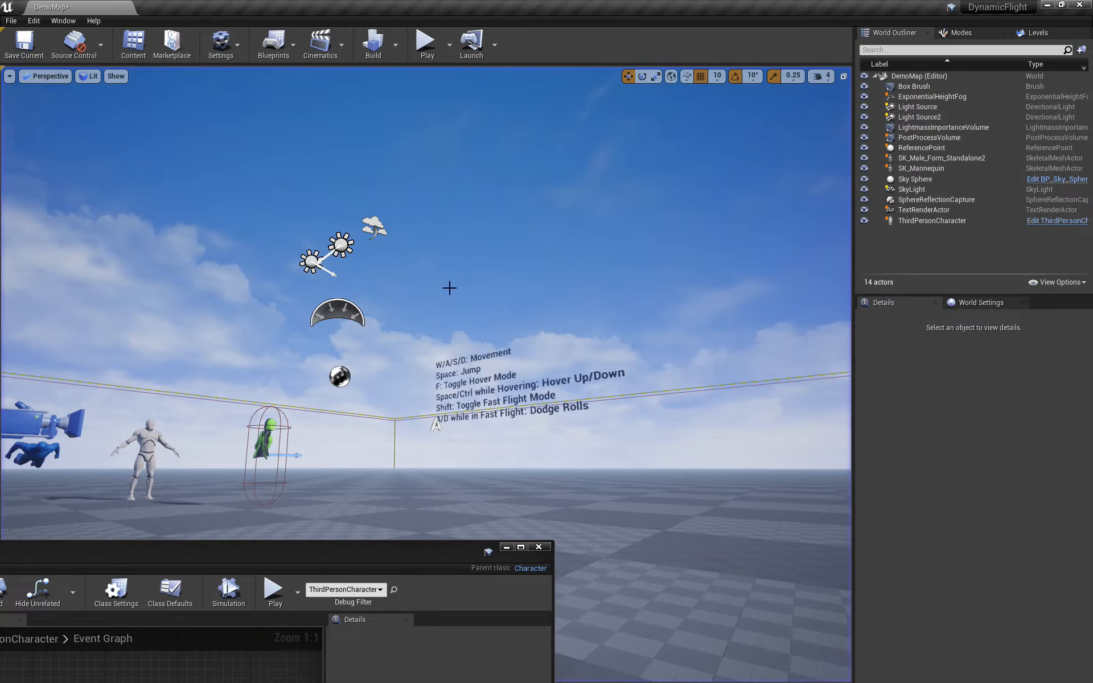
Step: Duplicate the upper component under the inherited Mesh in ThirdPersonCharacter and name the copy lower
drag(316, 558, 926, 102)
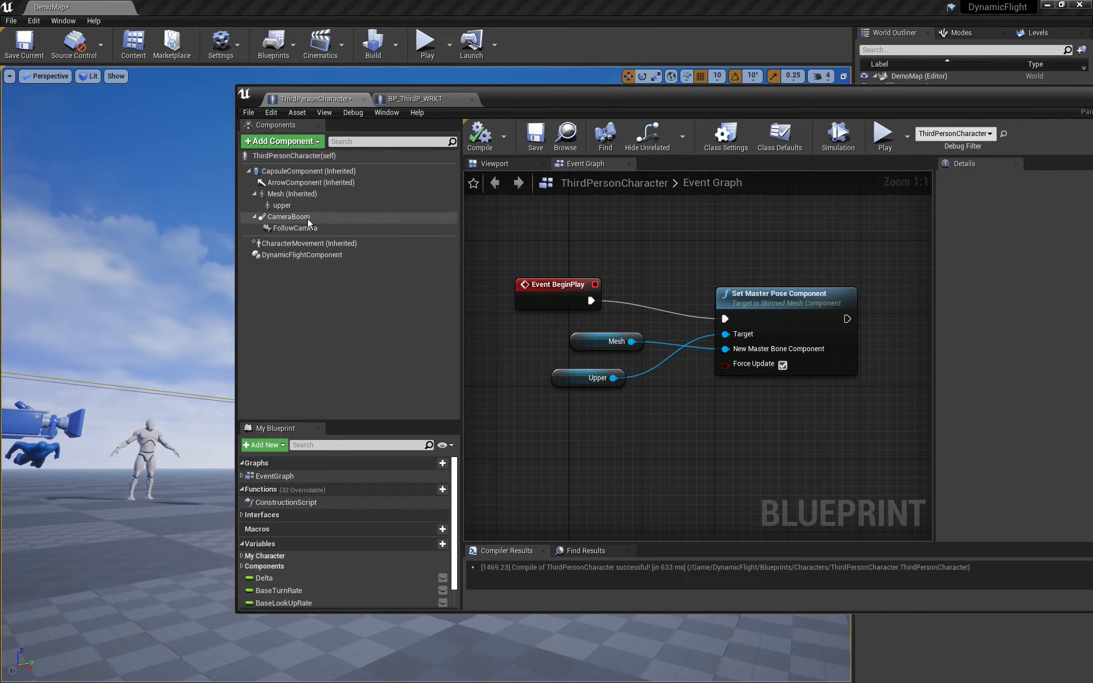
click(292, 206)
right_click(292, 206)
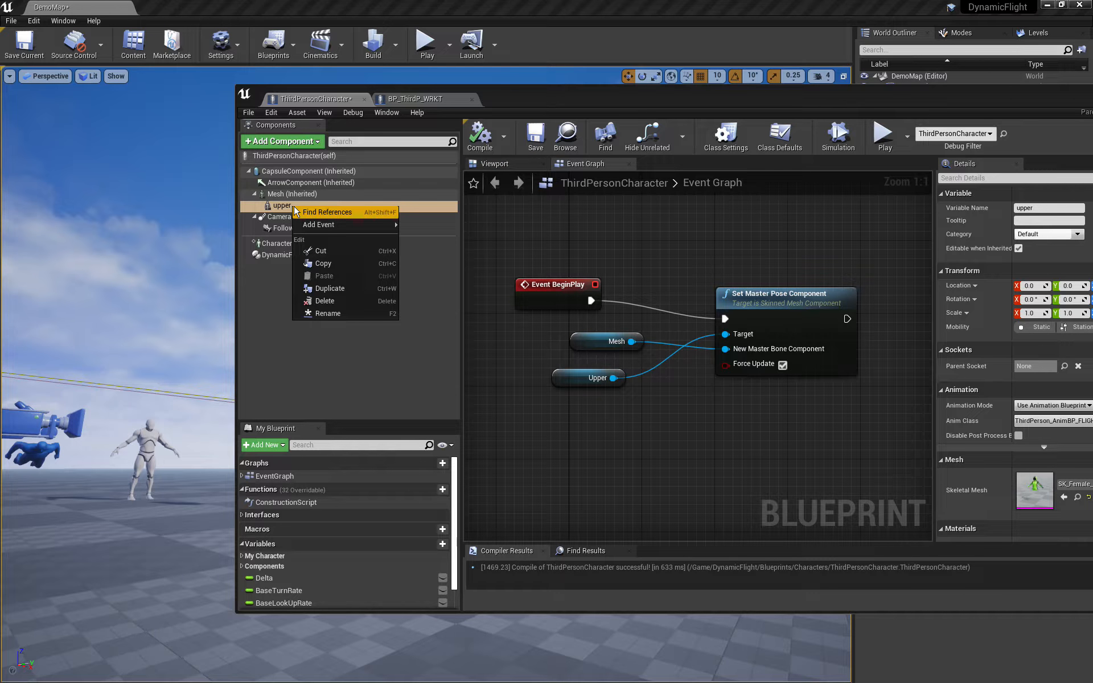
click(328, 290)
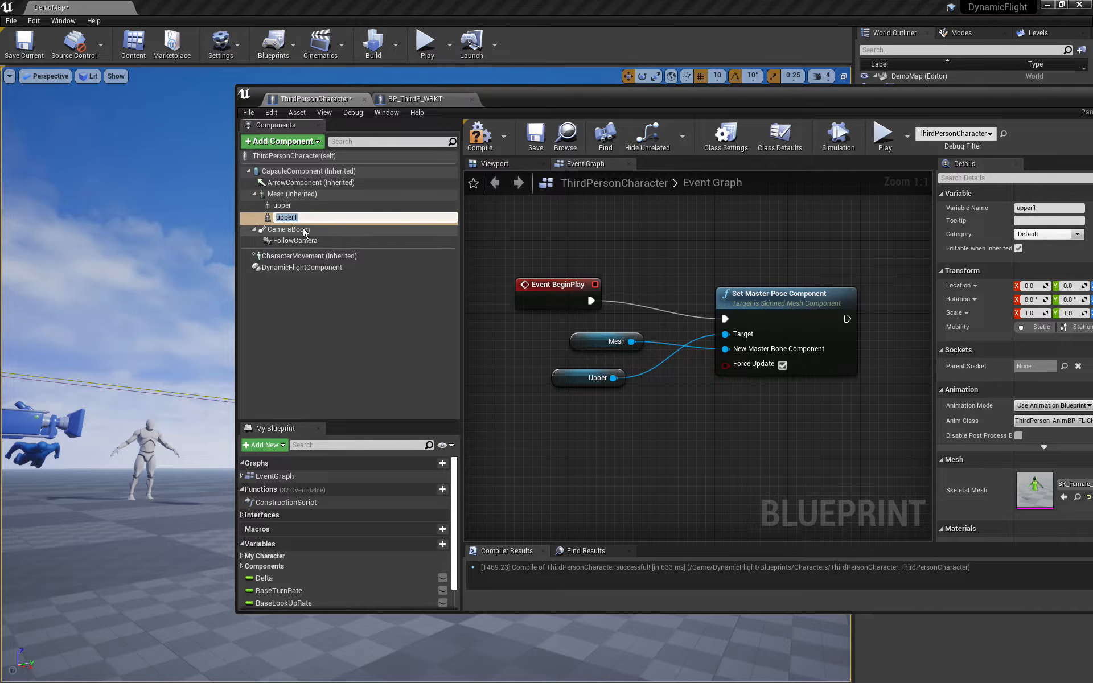
text(lower)
key(Return)
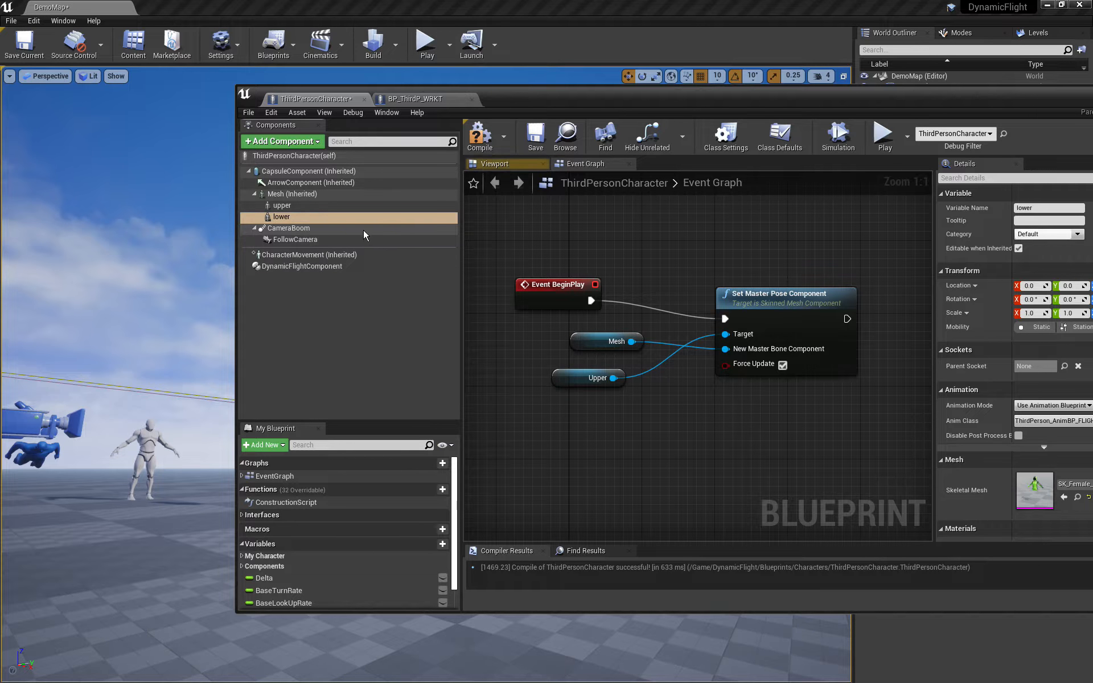
Step: Duplicate the clothing component two more times under the inherited Mesh, naming the copies shoes and gloves
right_click(295, 217)
click(313, 301)
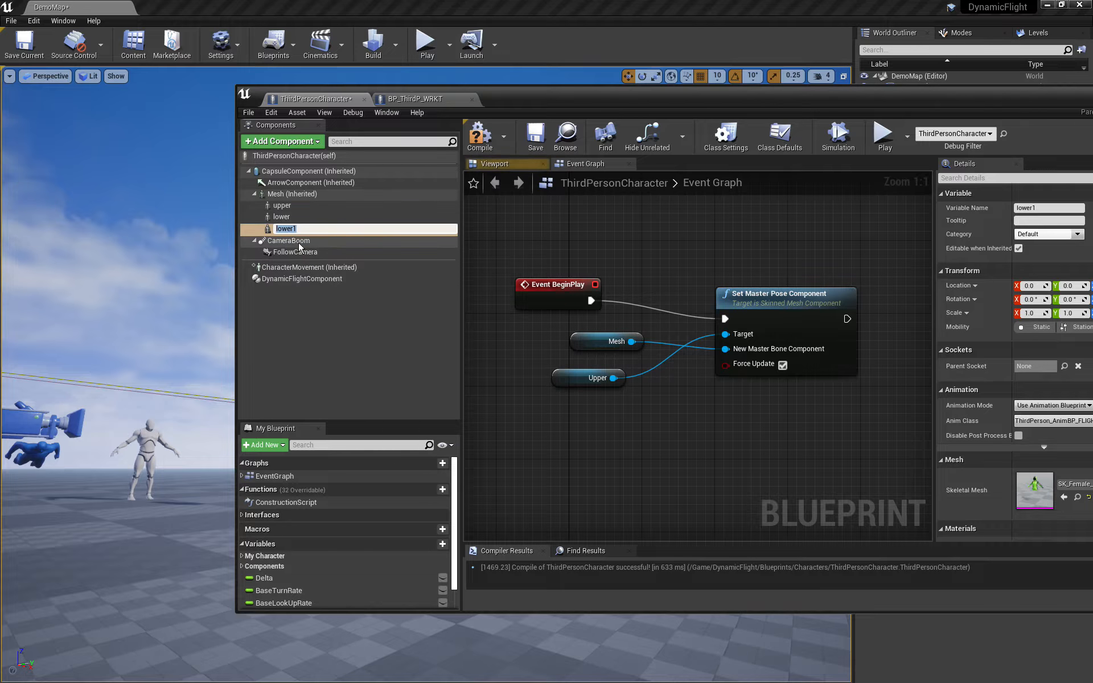
text(shoes)
key(Return)
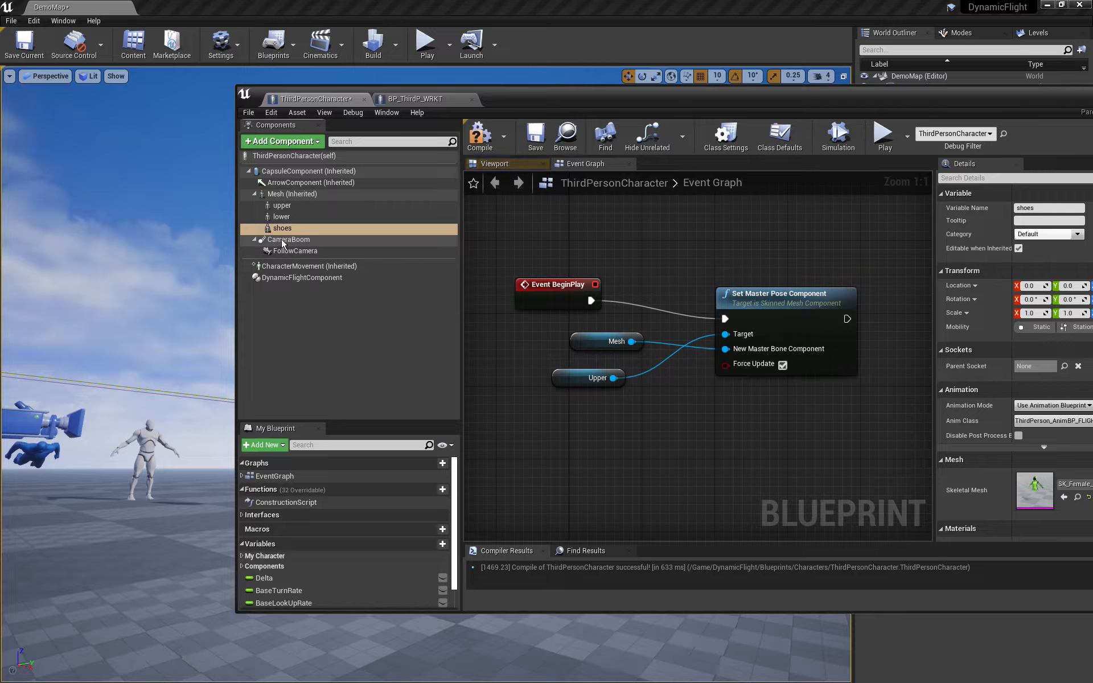
right_click(285, 229)
click(310, 316)
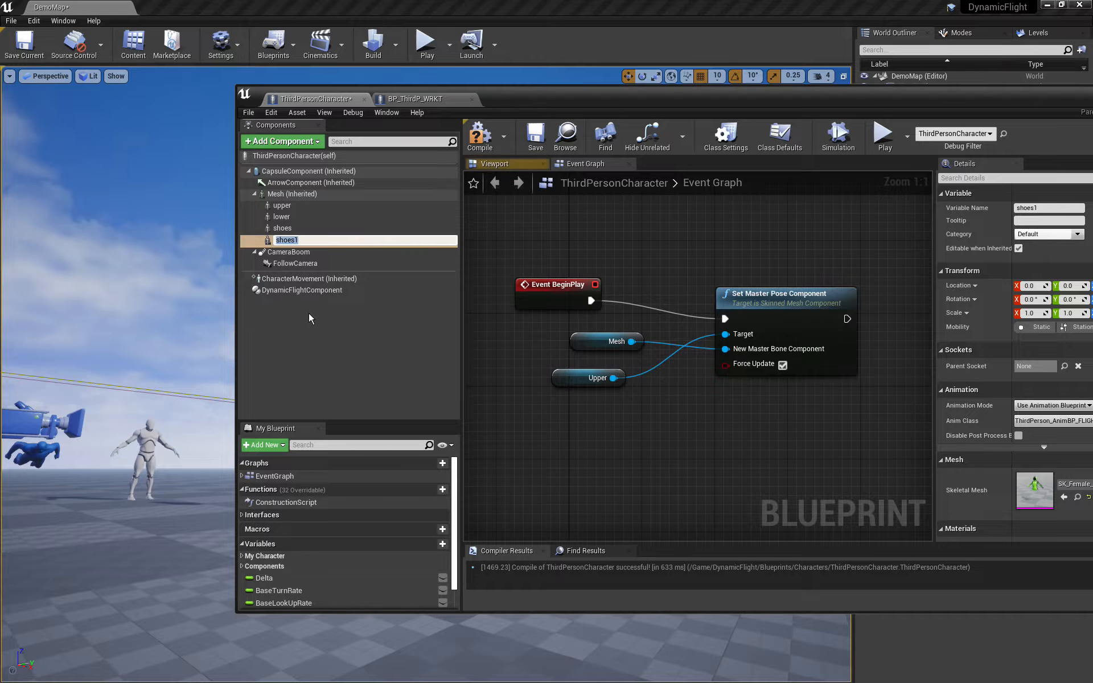
text(gloves)
key(Return)
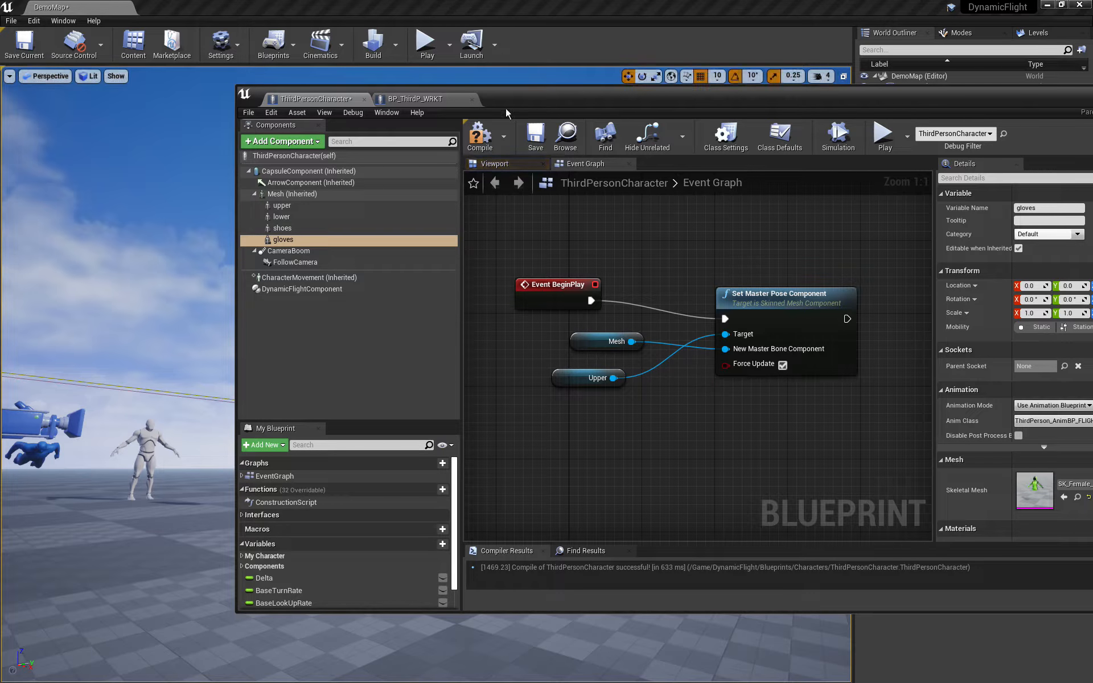
Step: From the lower component's skeletal mesh, locate the Petite clothing folder and duplicate SK_Female_Petite_Workout_Lower as SK_Female_Petite_Workout_Lower2
drag(506, 107, 324, 116)
click(99, 225)
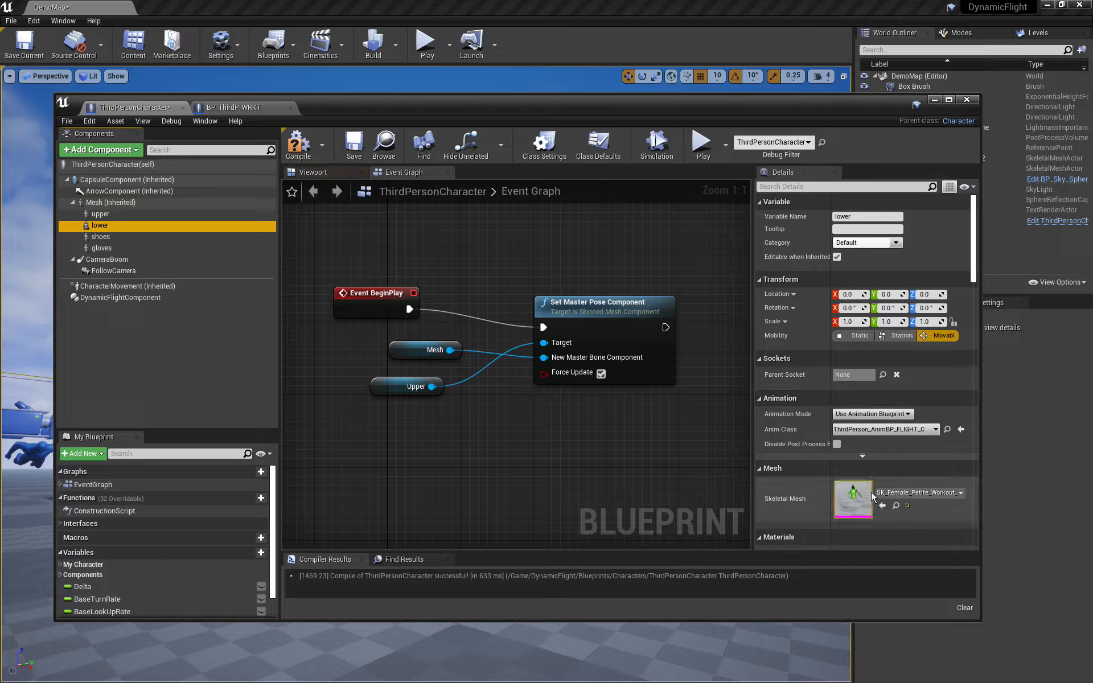
click(896, 506)
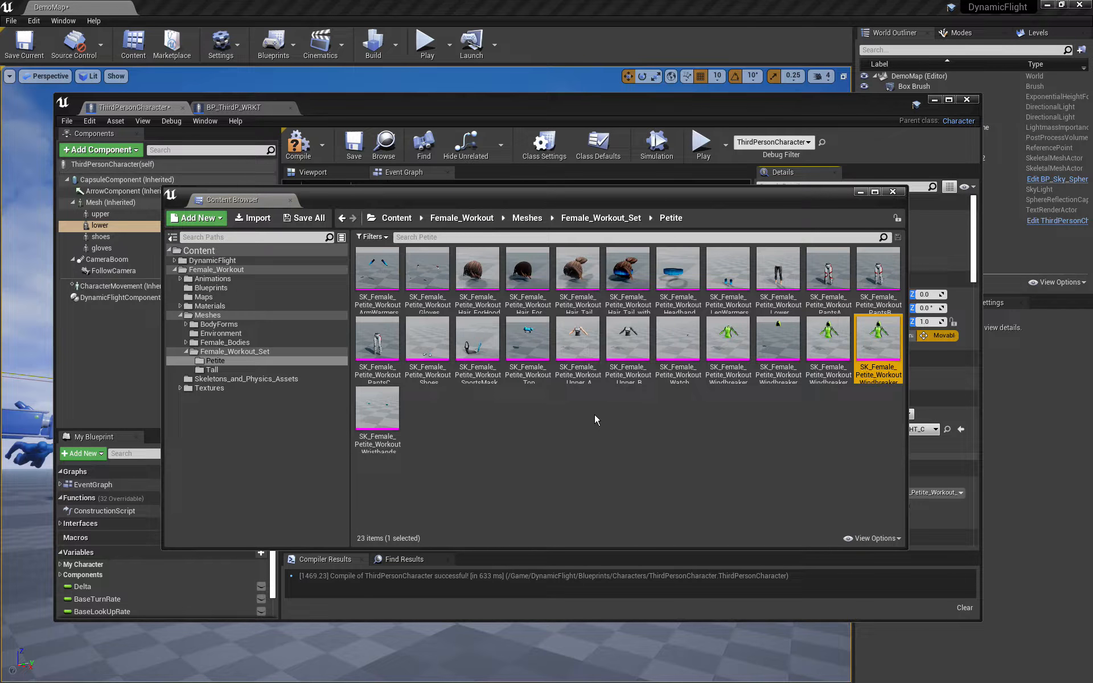
click(601, 415)
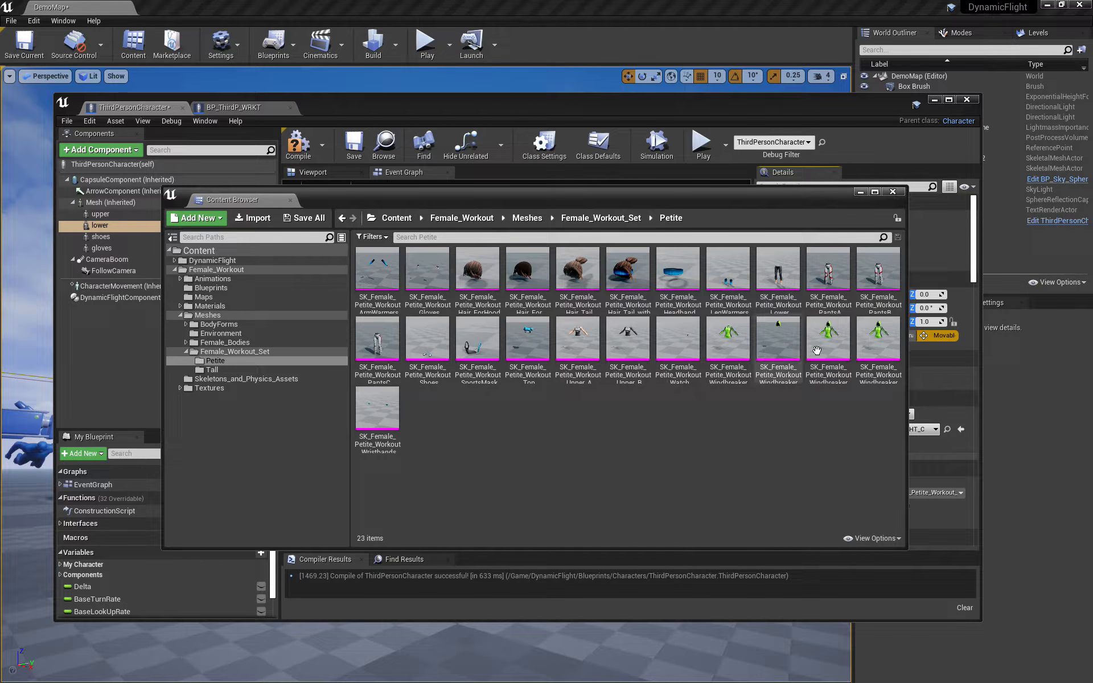
right_click(780, 273)
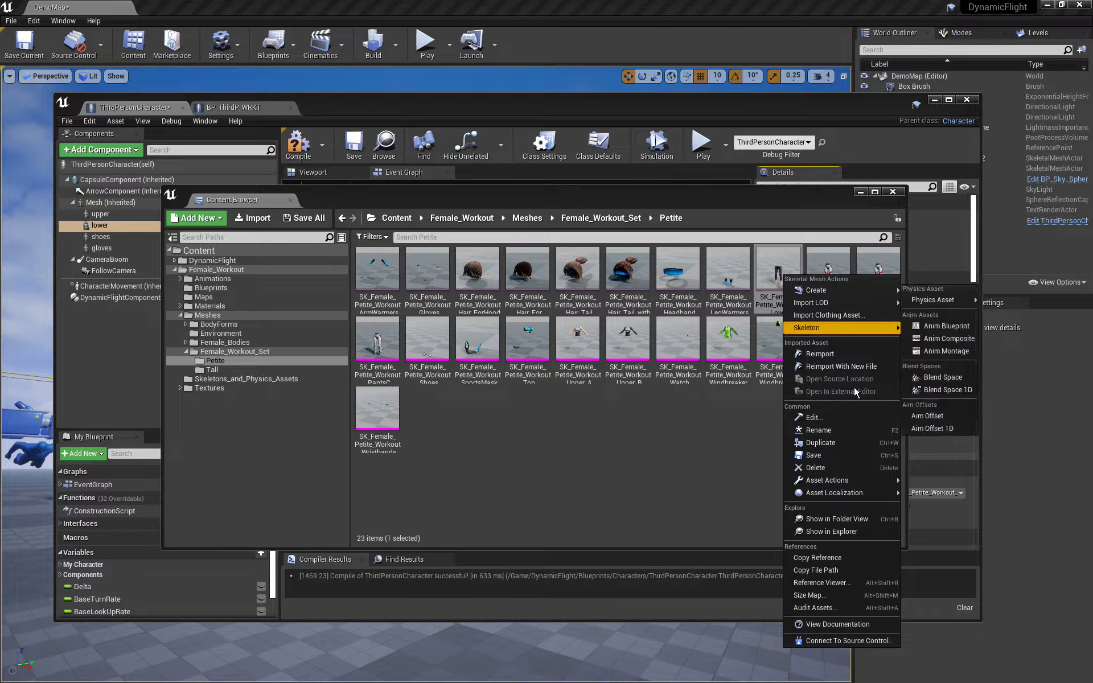
click(820, 443)
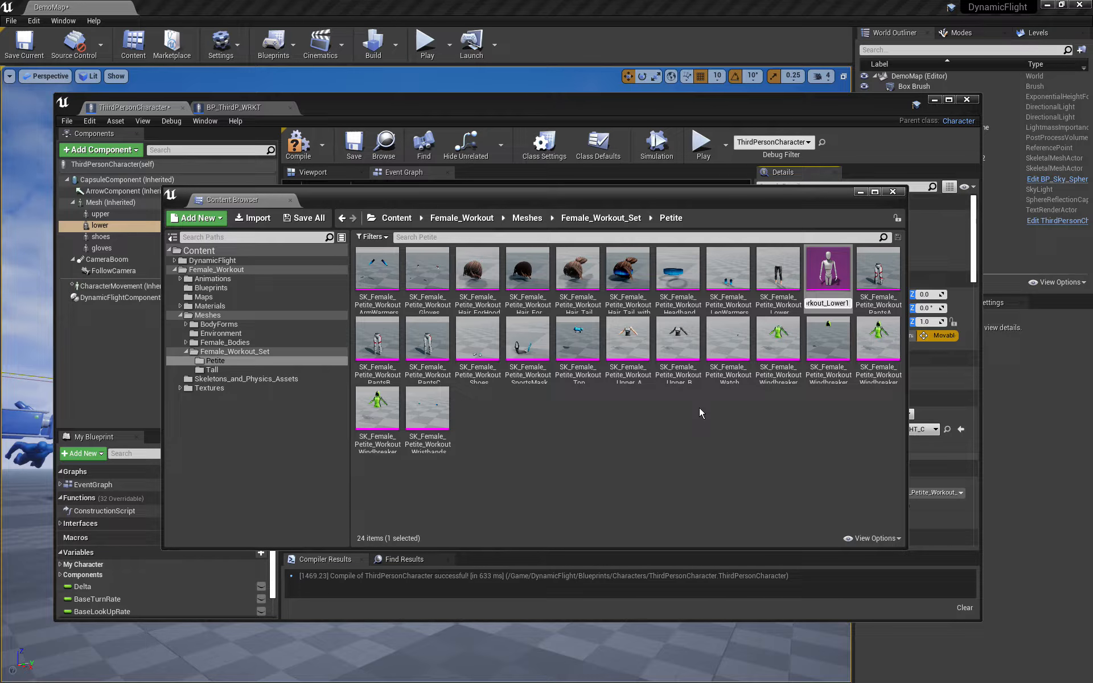
Step: Assign the UE4_Mannequin_Skeleton_FLIGHT skeleton to SK_Female_Petite_Workout_Lower2 and save the mesh
right_click(831, 274)
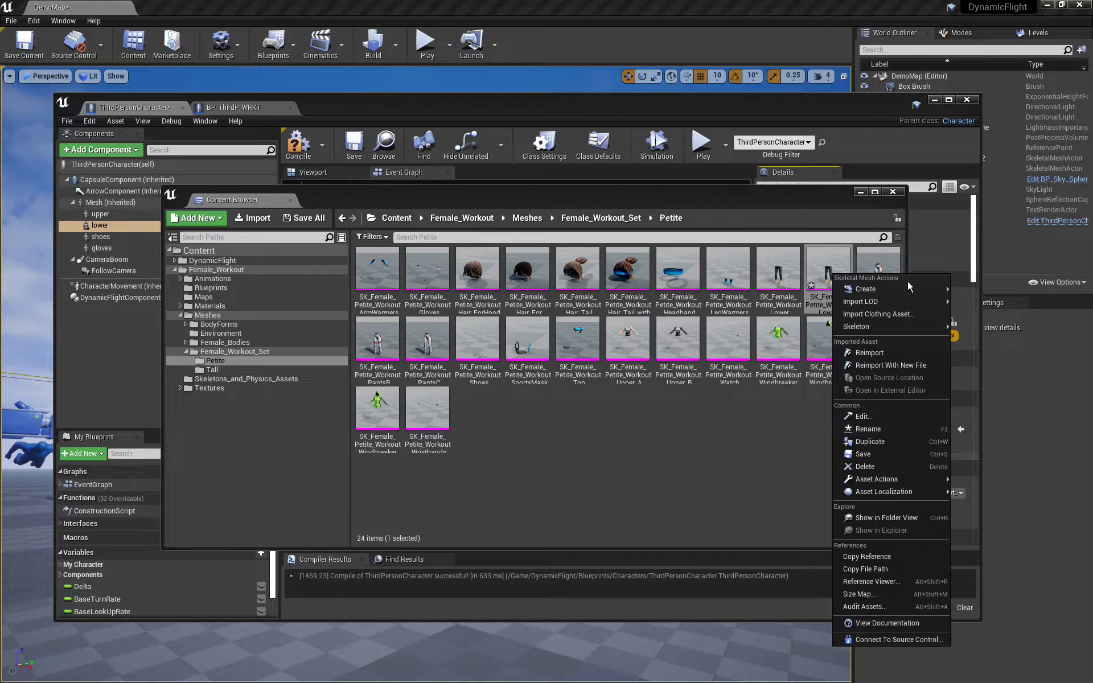
mouse_move(895, 326)
click(990, 349)
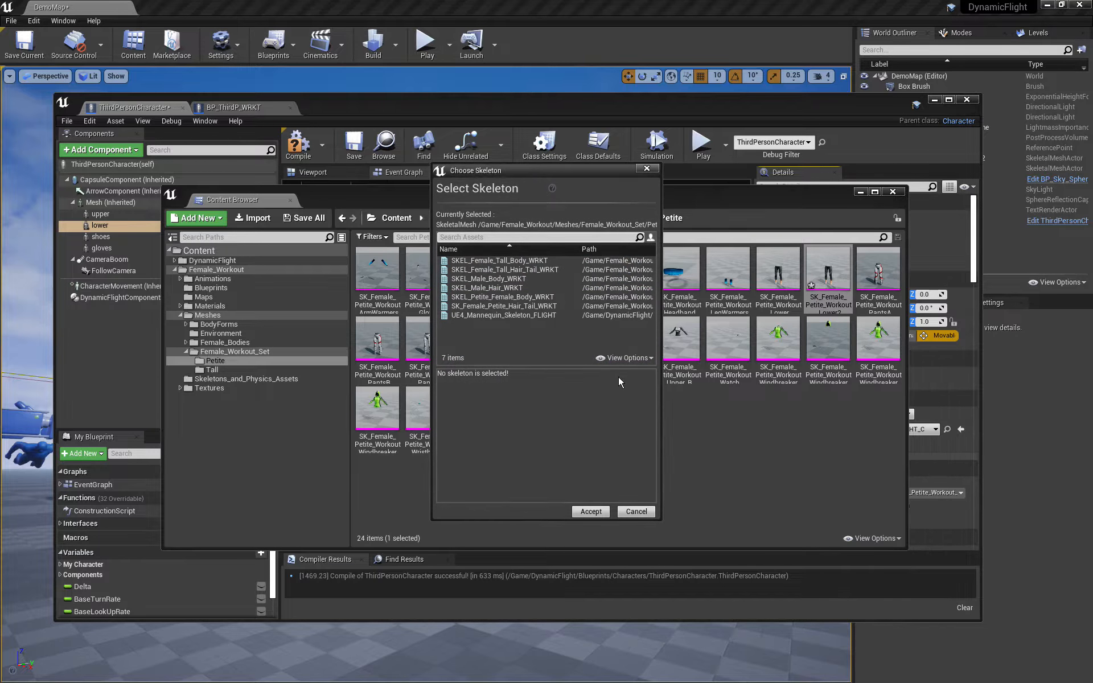
click(505, 315)
click(592, 509)
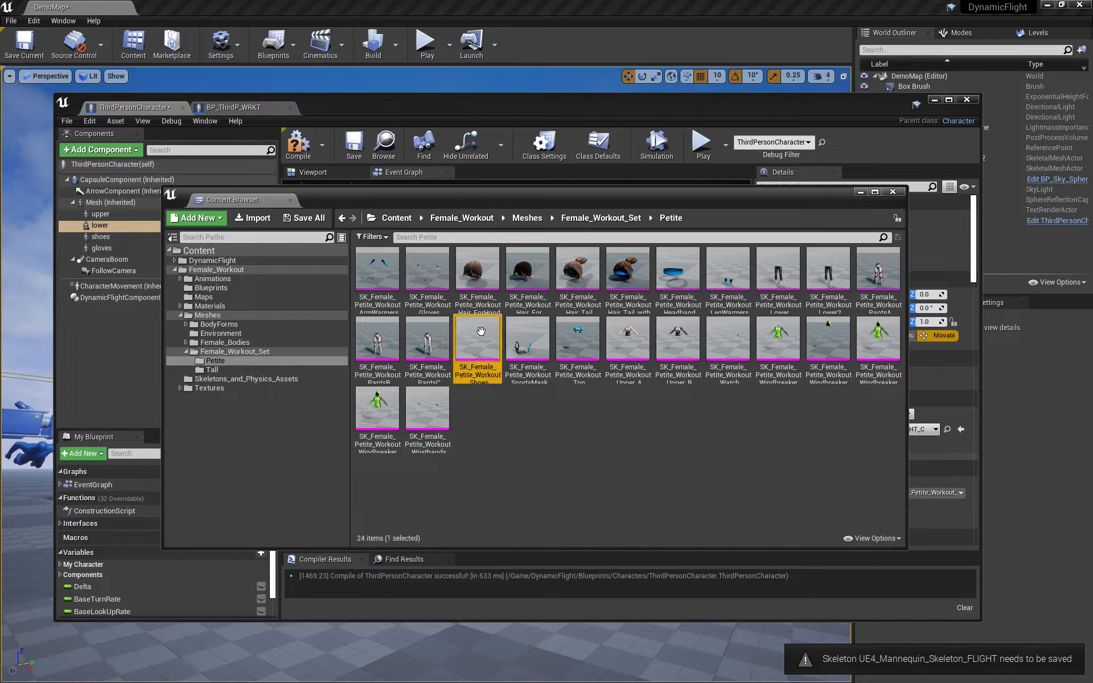
Step: Duplicate SK_Female_Petite_Workout_Shoes in the Petite folder as SK_Female_Petite_Workout_Shoes2
right_click(482, 313)
click(520, 478)
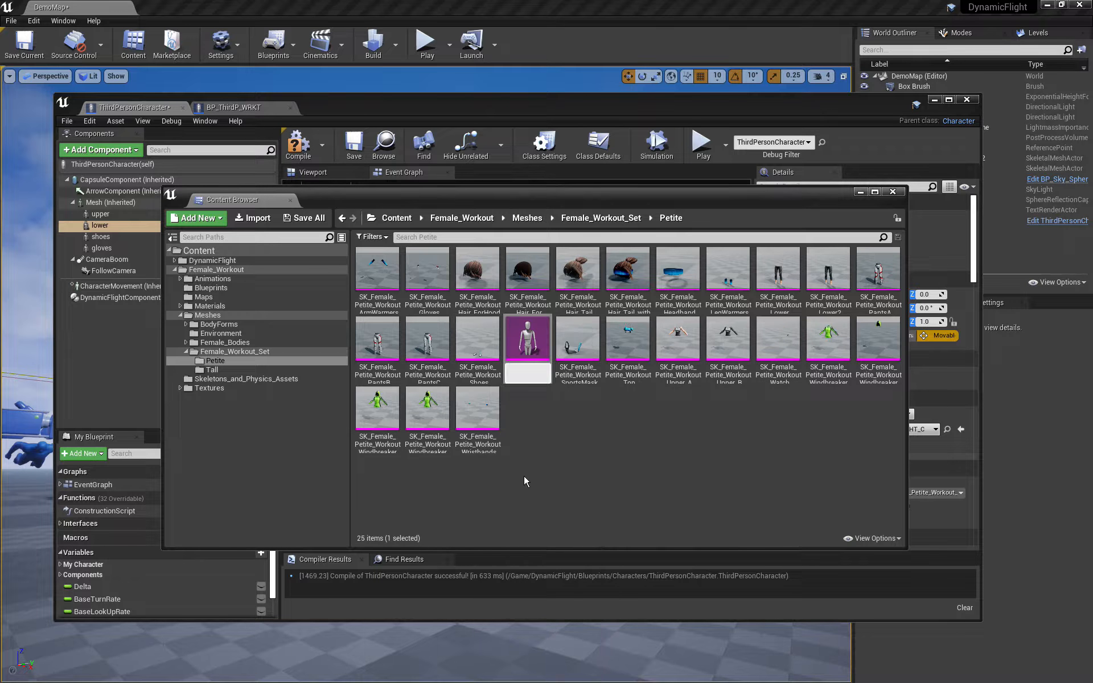
right_click(523, 336)
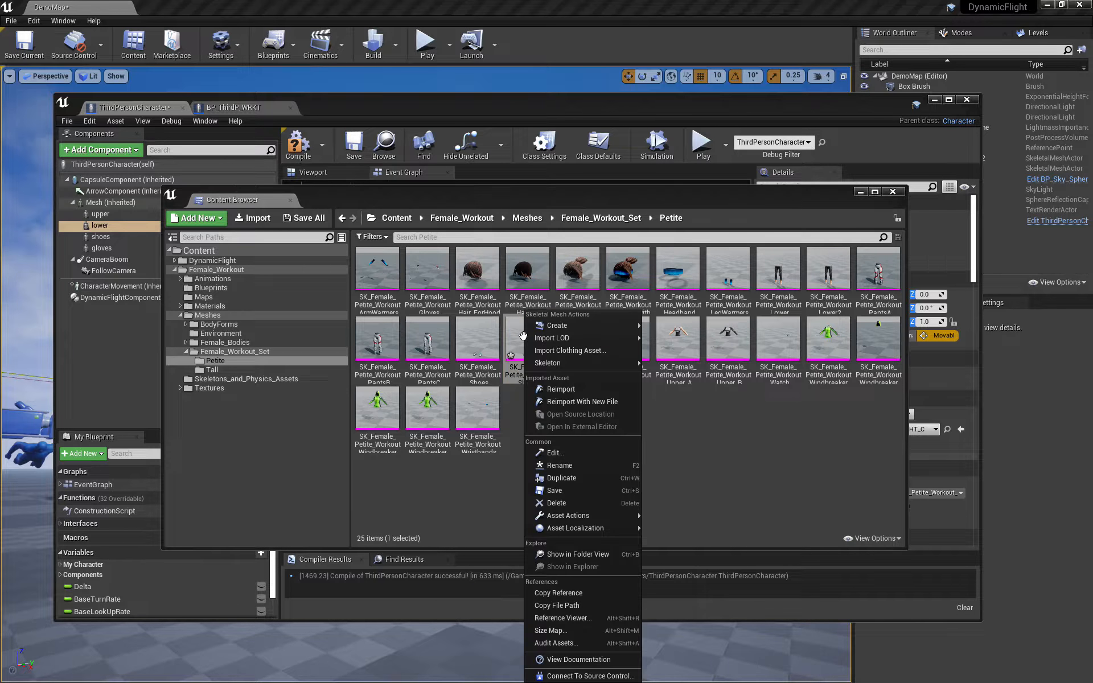
mouse_move(584, 361)
click(674, 401)
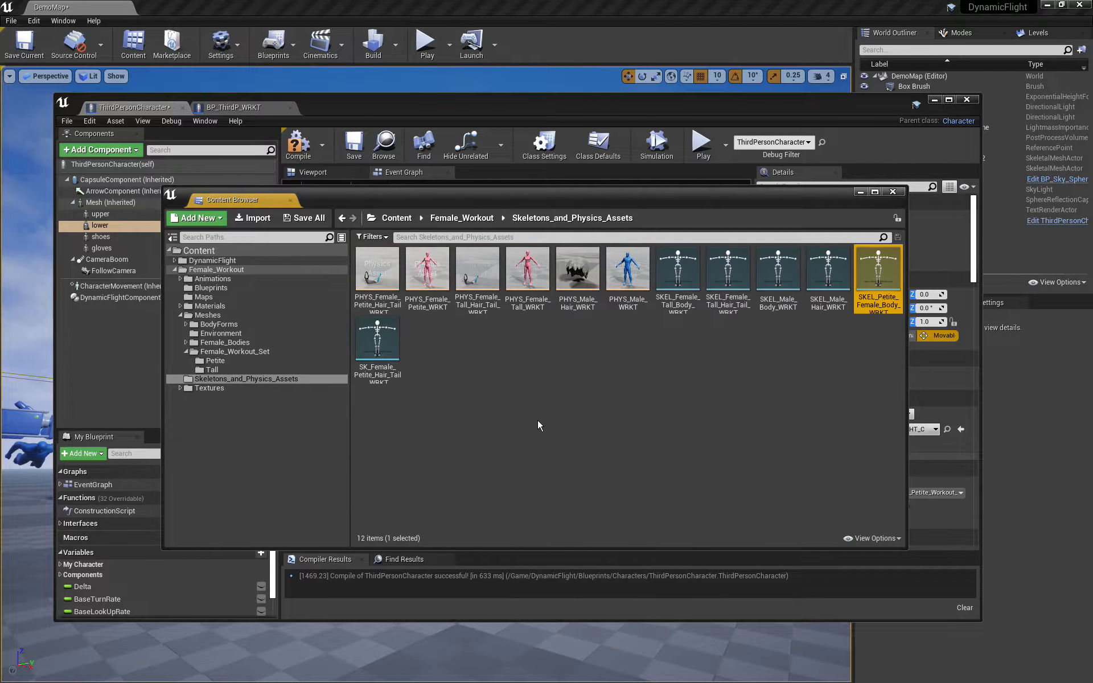
key(alt+Left)
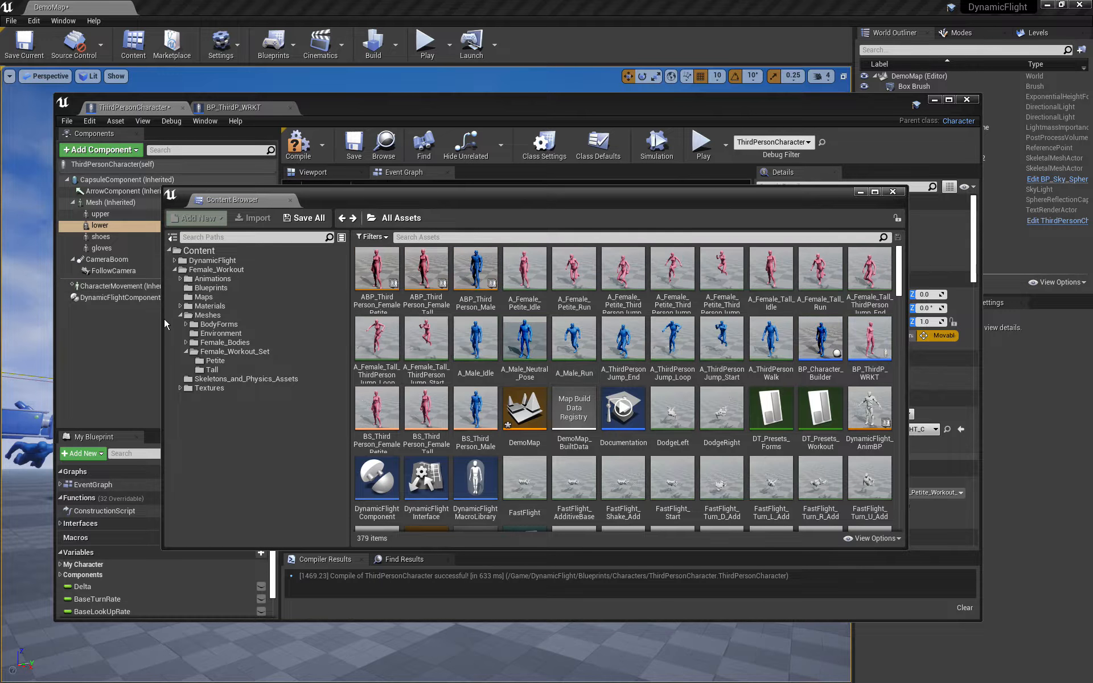
click(207, 314)
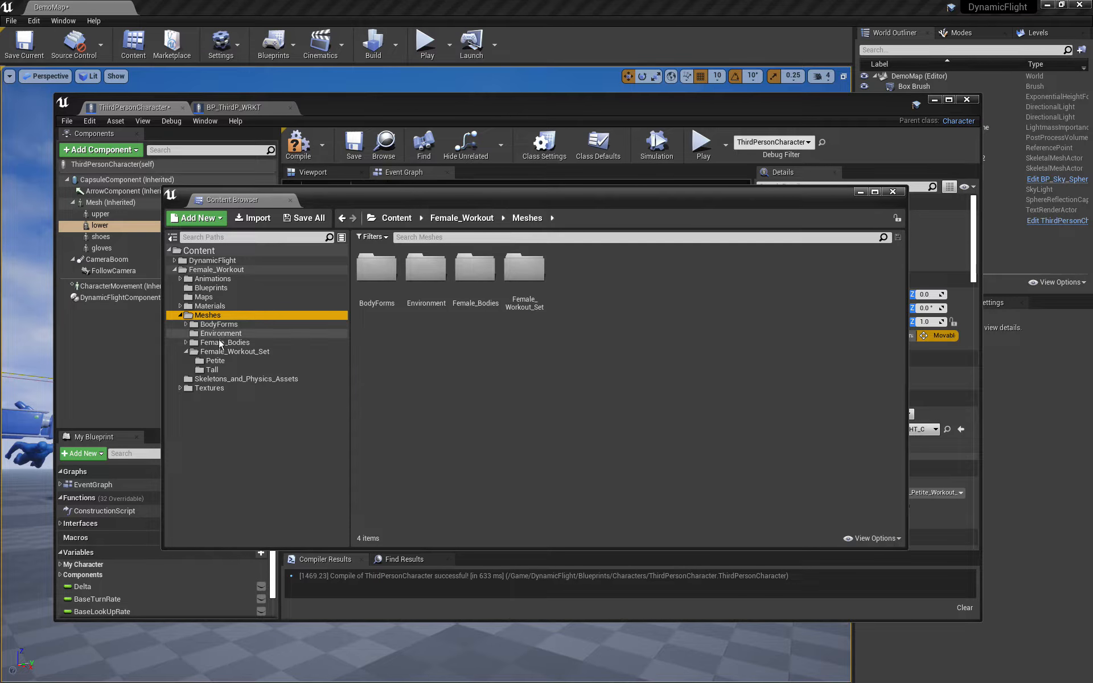
click(219, 353)
click(211, 360)
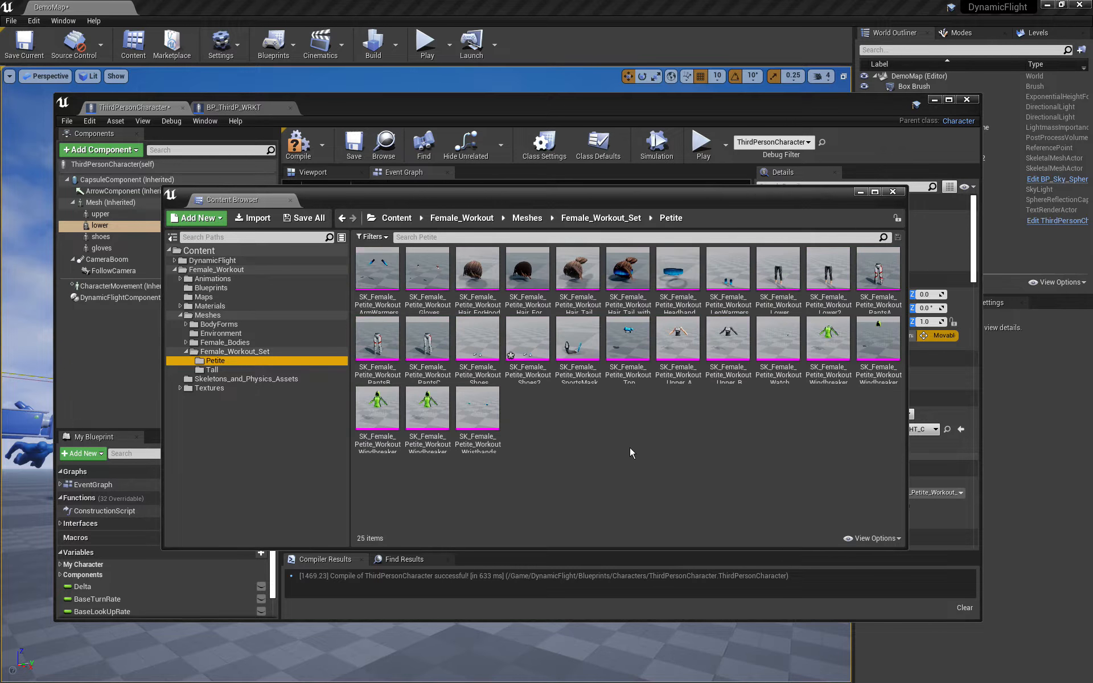
Step: Assign the UE4_Mannequin_Skeleton_FLIGHT skeleton to SK_Female_Petite_Workout_Shoes2 and save the mesh
right_click(525, 335)
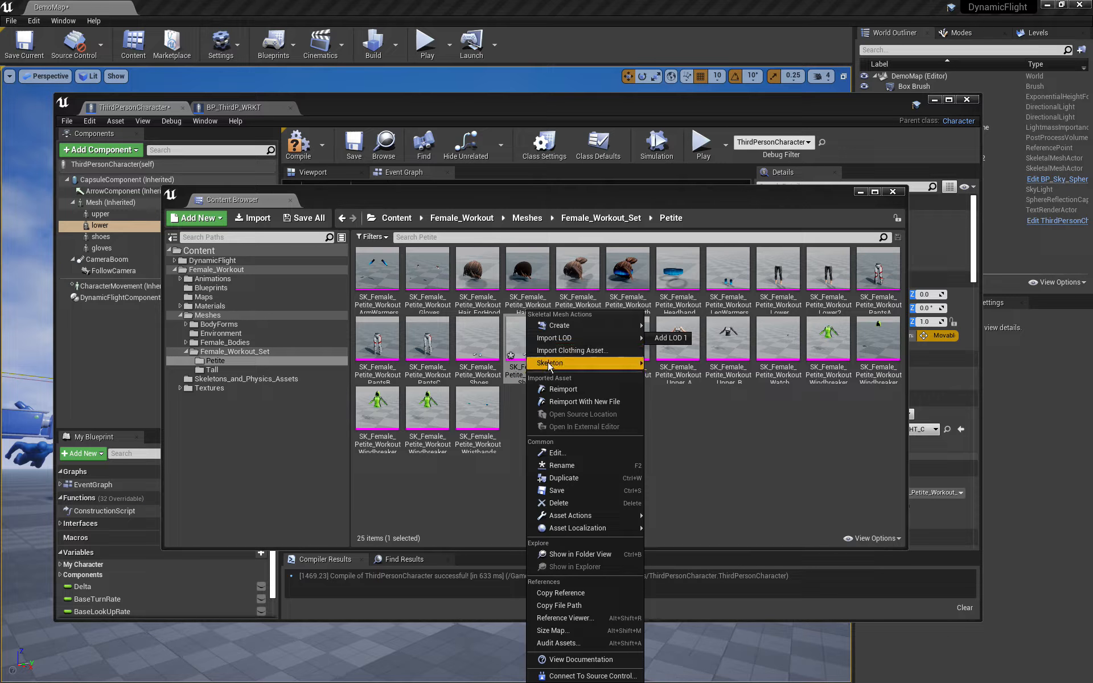
mouse_move(563, 363)
click(688, 386)
click(520, 314)
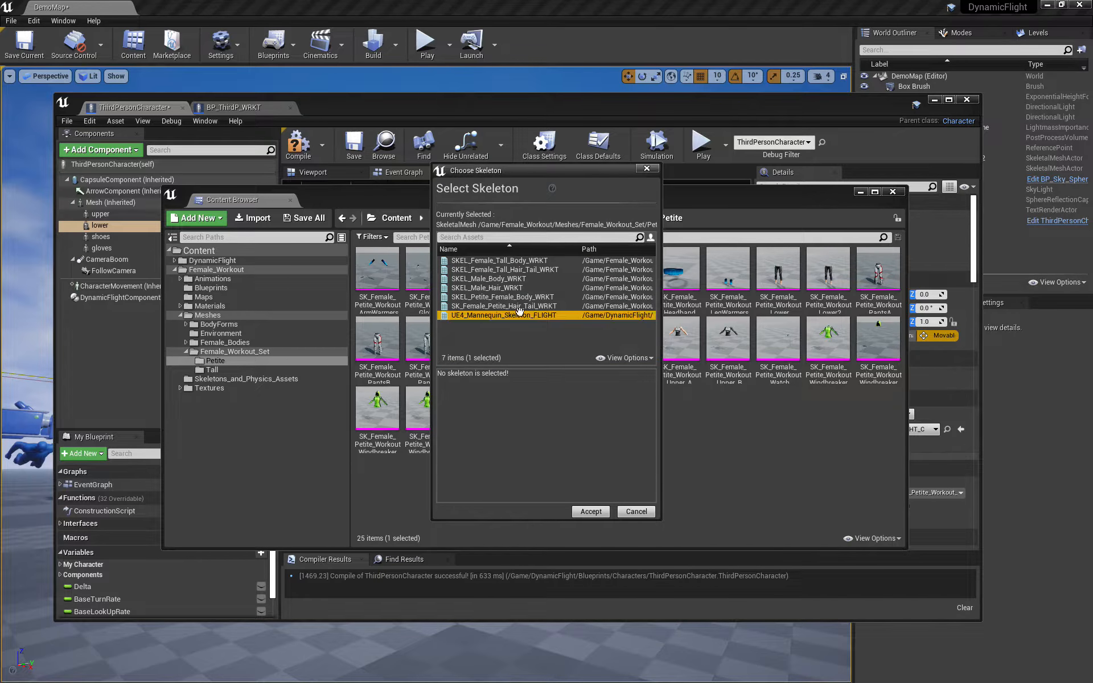
click(589, 510)
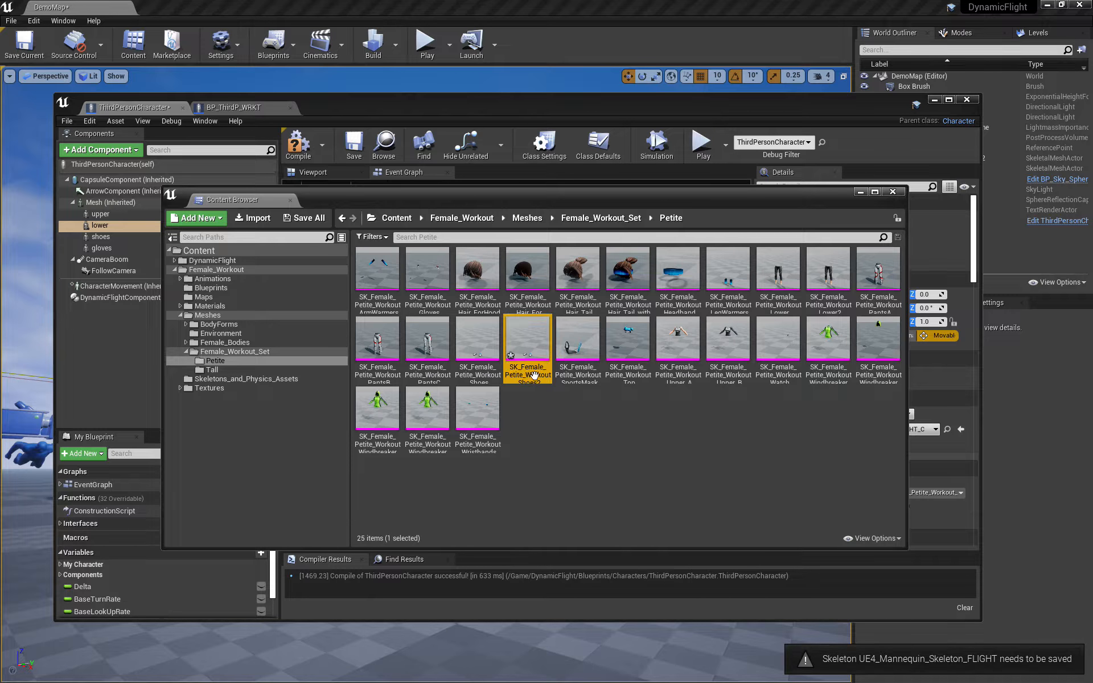
click(557, 387)
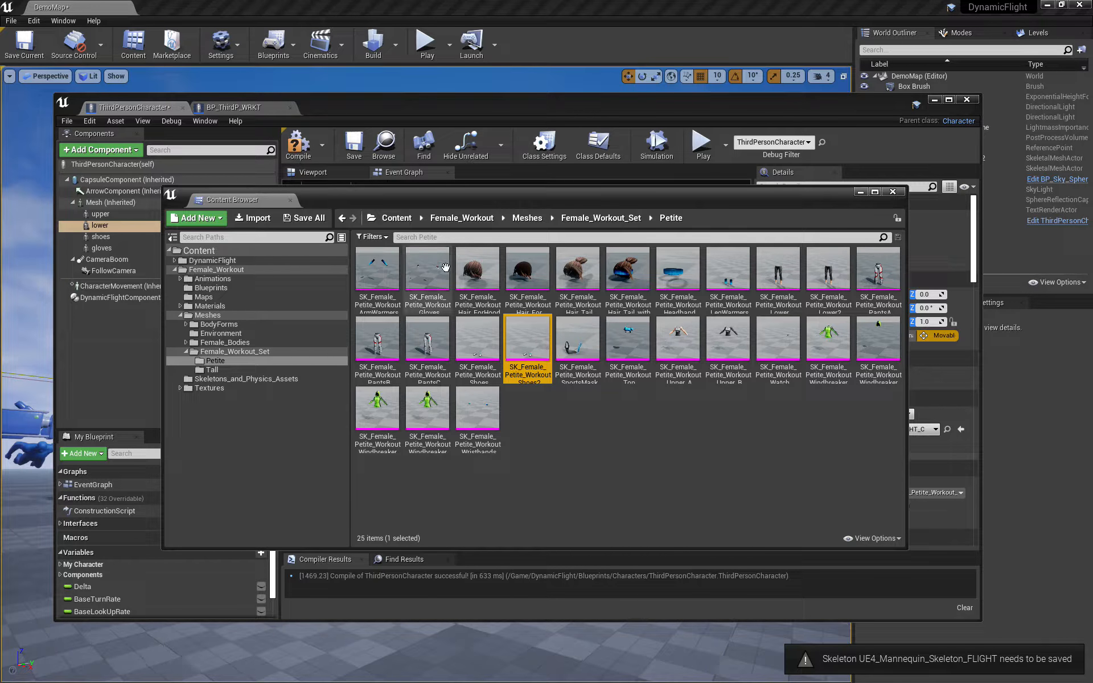
Step: Duplicate SK_Female_Petite_Workout_Gloves in the Petite folder as SK_Female_Petite_Workout_Gloves2
right_click(422, 269)
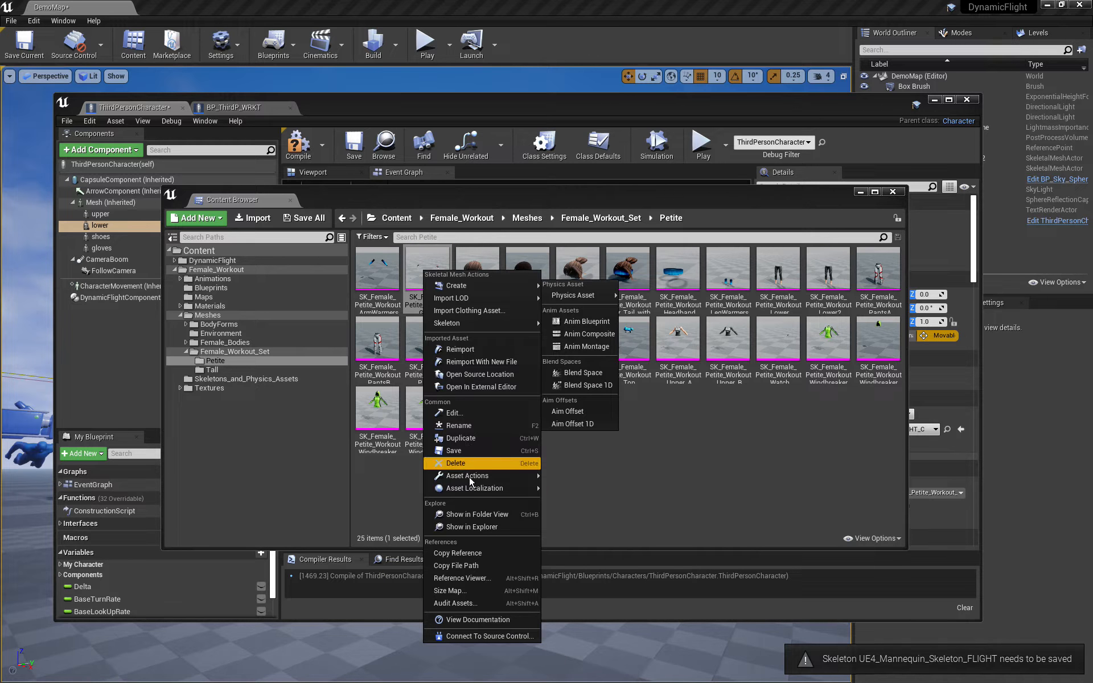
click(492, 438)
click(477, 268)
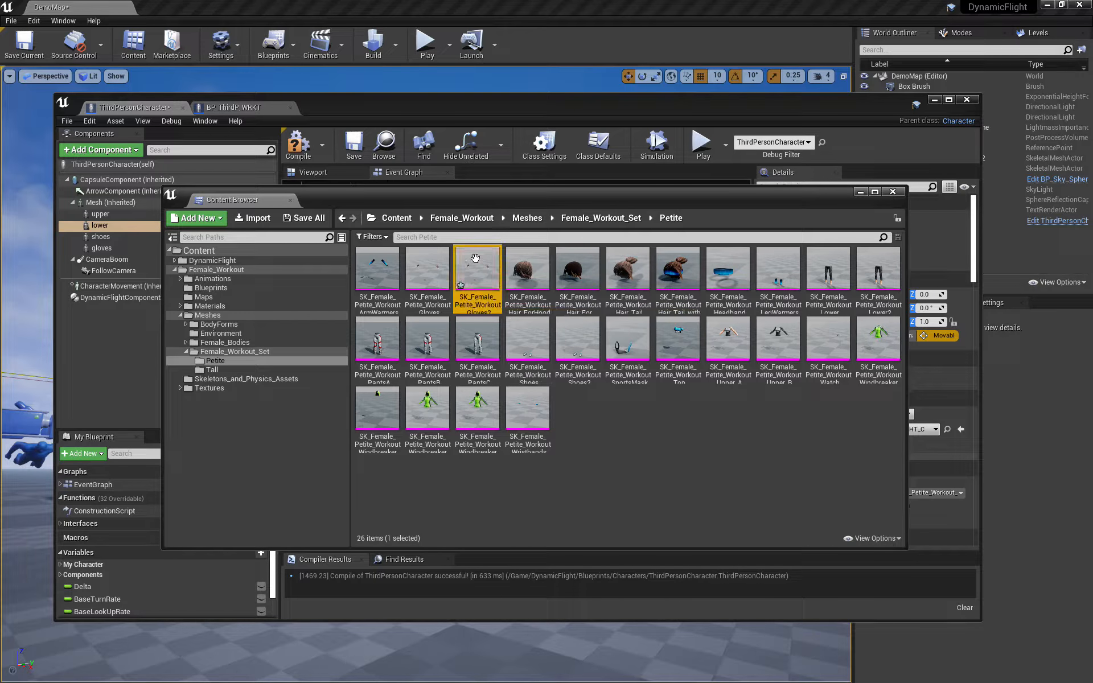
Step: Assign the UE4_Mannequin_Skeleton_FLIGHT skeleton to SK_Female_Petite_Workout_Gloves2
right_click(476, 259)
mouse_move(515, 312)
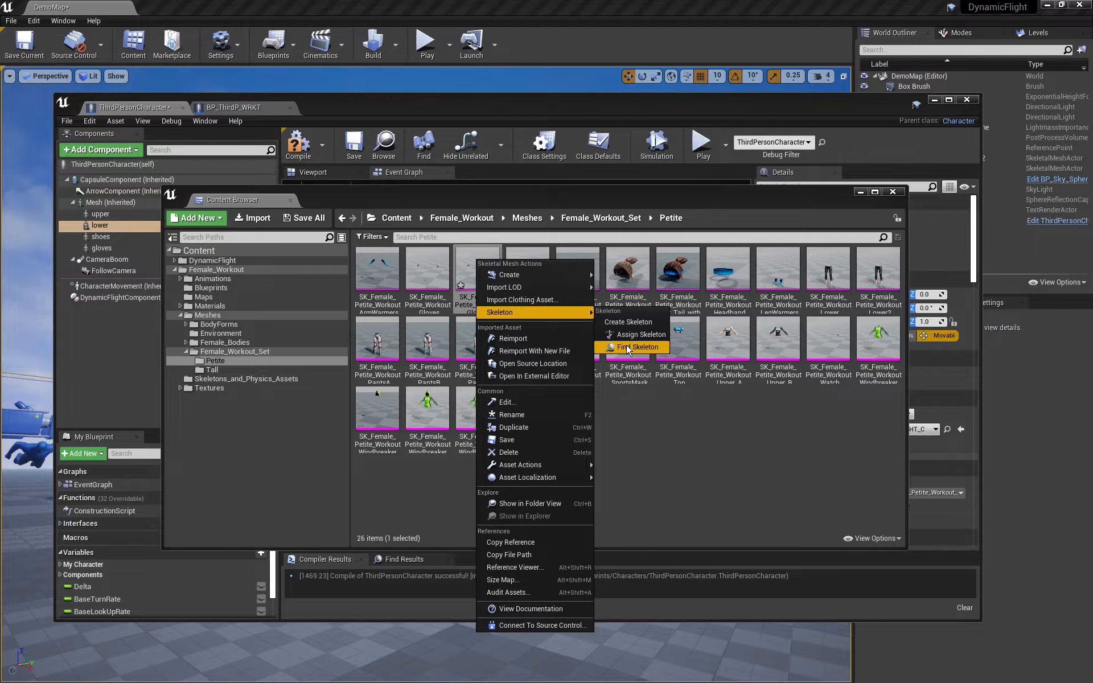
click(627, 348)
click(495, 315)
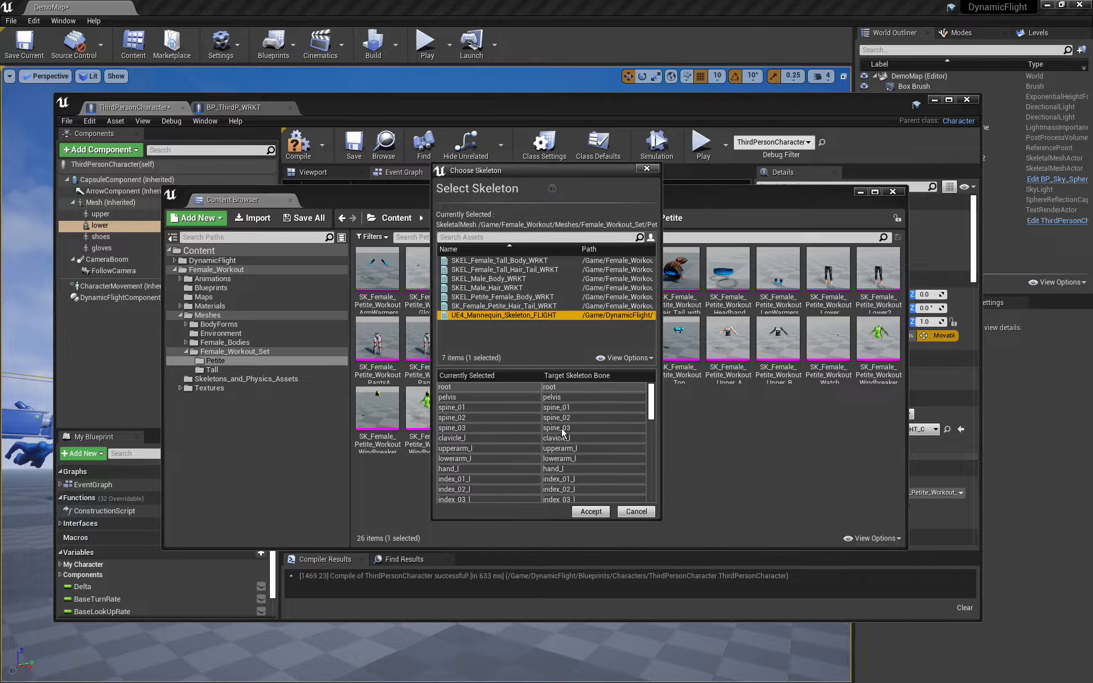
click(588, 512)
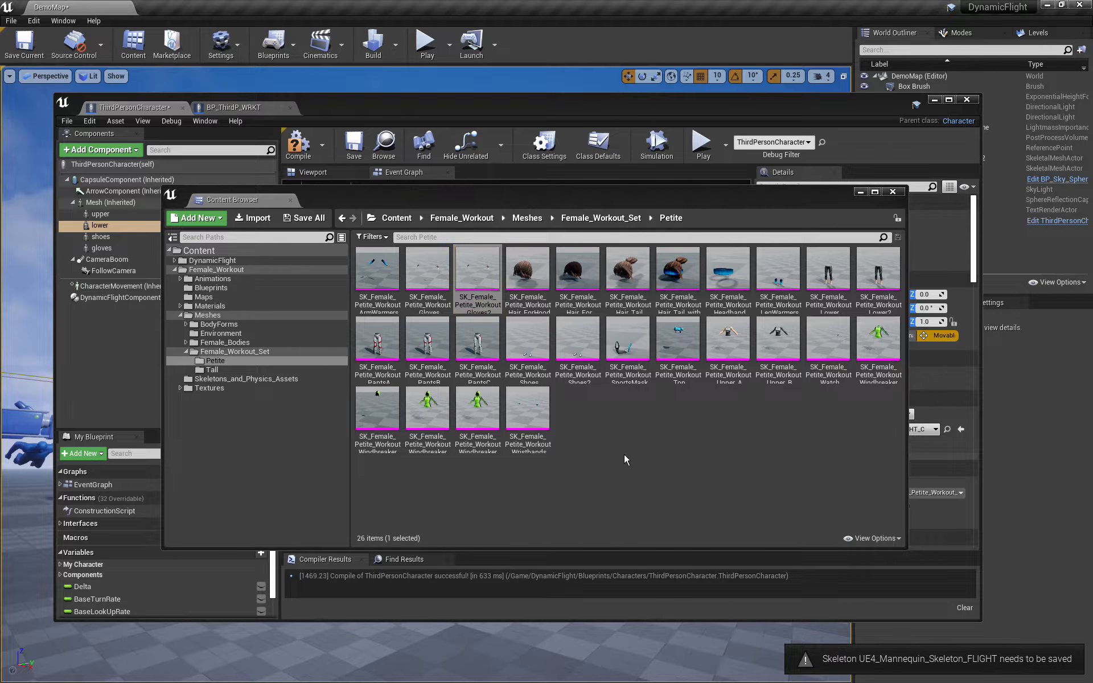
Step: Set the lower component's skeletal mesh to SK_Female_Petite_Workout_Lower2 in the ThirdPersonCharacter blueprint
drag(571, 199, 589, 341)
click(125, 228)
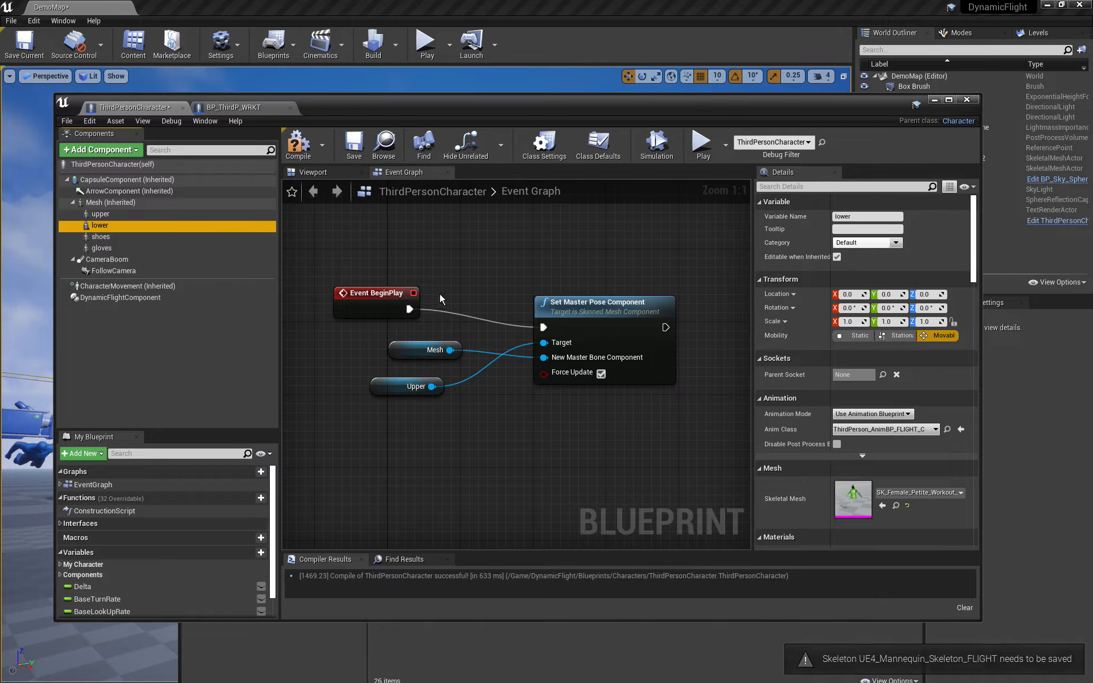
click(891, 493)
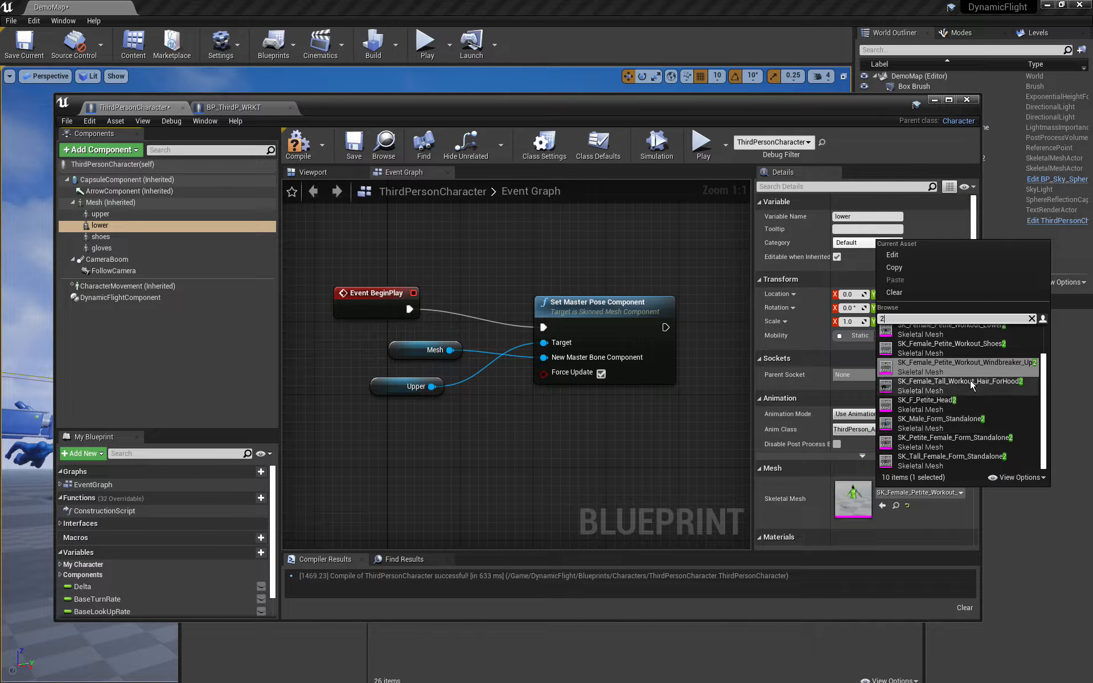
scroll(977, 400, up, 2)
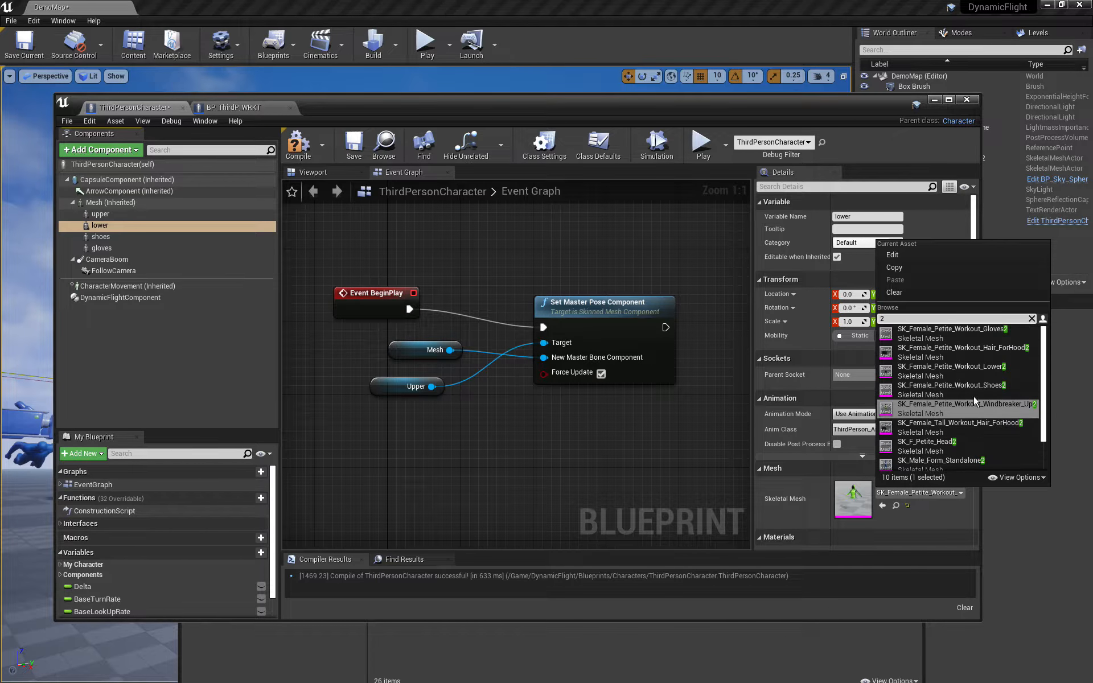
click(968, 367)
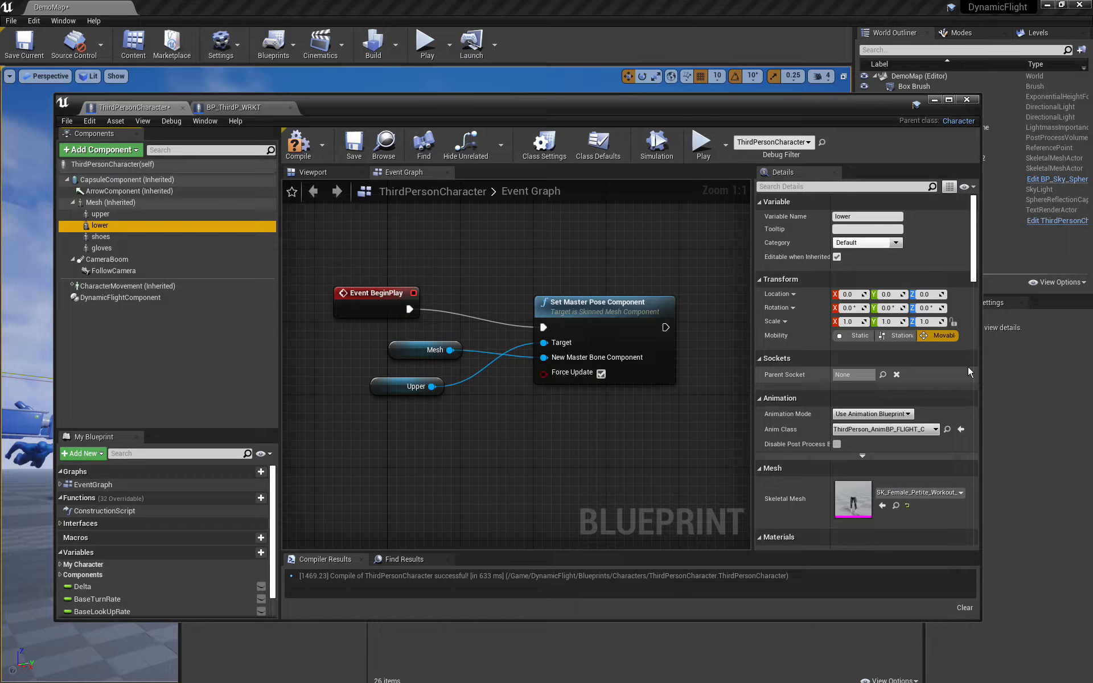
Step: Set the shoes component's skeletal mesh to SK_Female_Petite_Workout_Shoes2
click(112, 238)
click(905, 491)
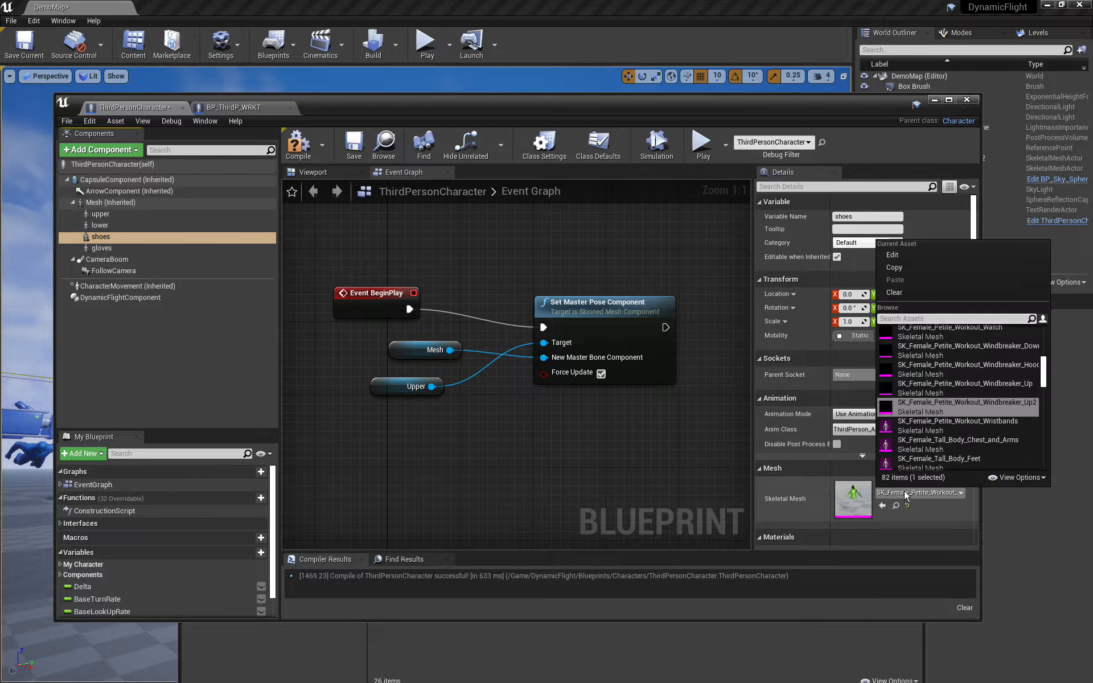
click(949, 384)
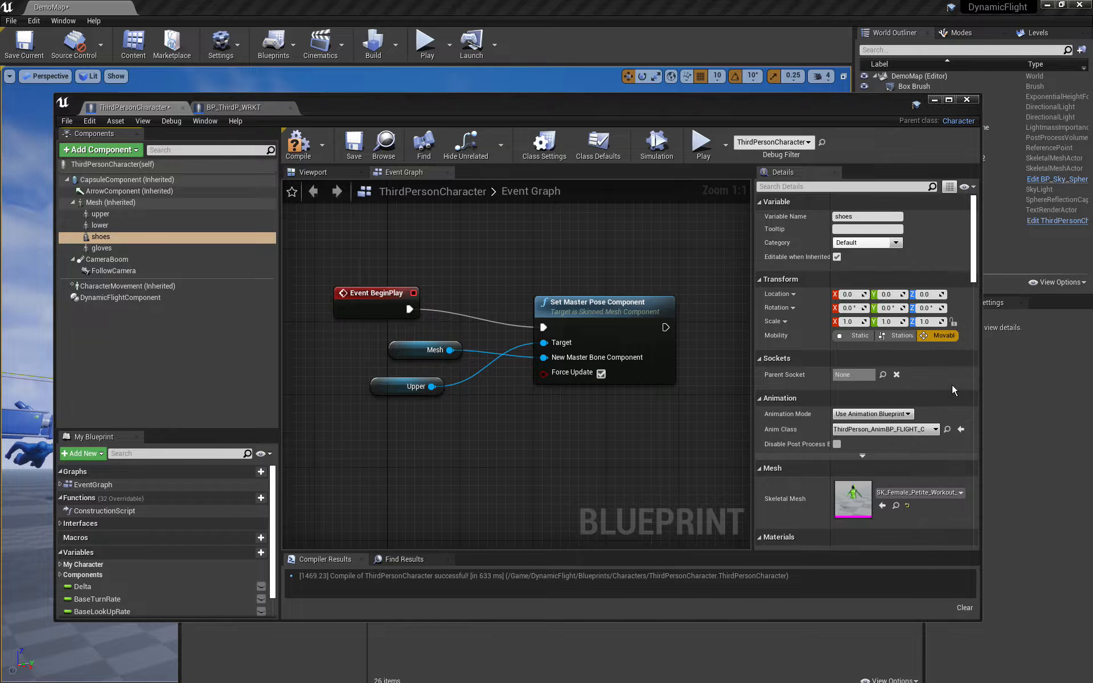
Step: Set the gloves component's skeletal mesh to SK_Female_Petite_Workout_Gloves2 and check the dressed character in the blueprint's viewport
click(94, 250)
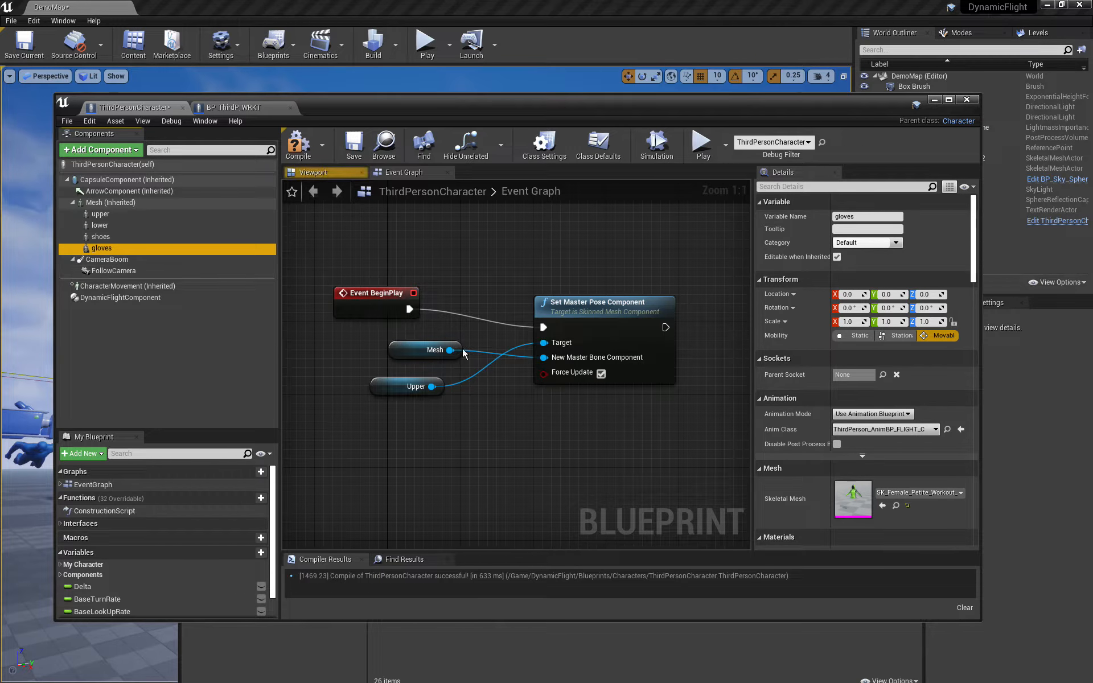
click(917, 492)
text(2)
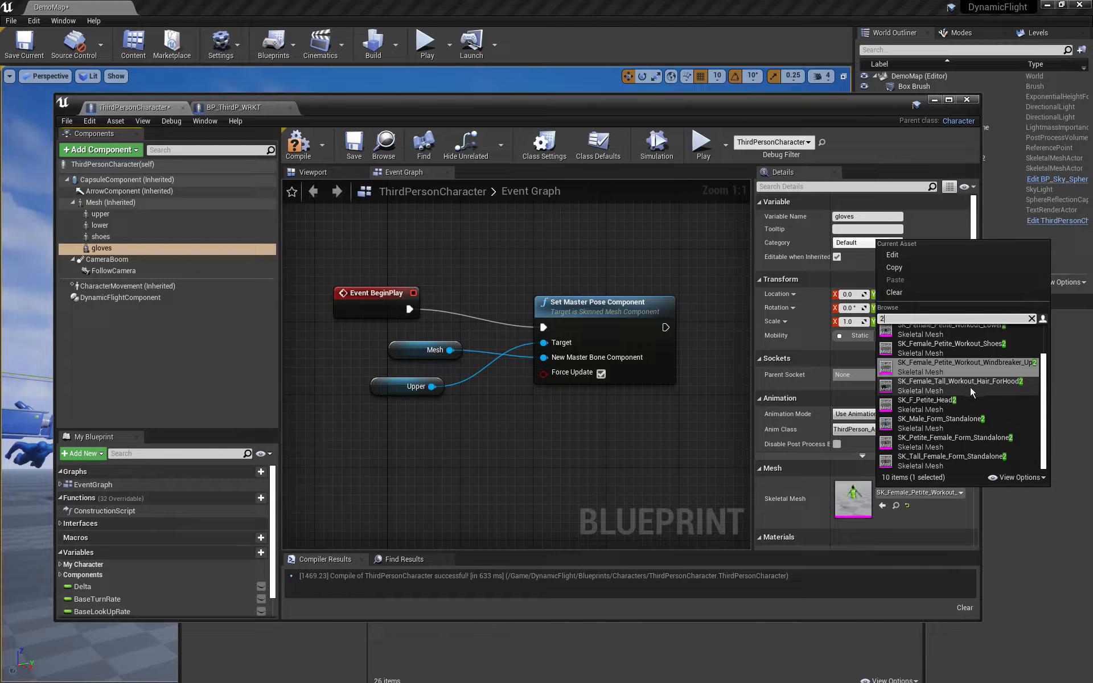
scroll(969, 384, up, 2)
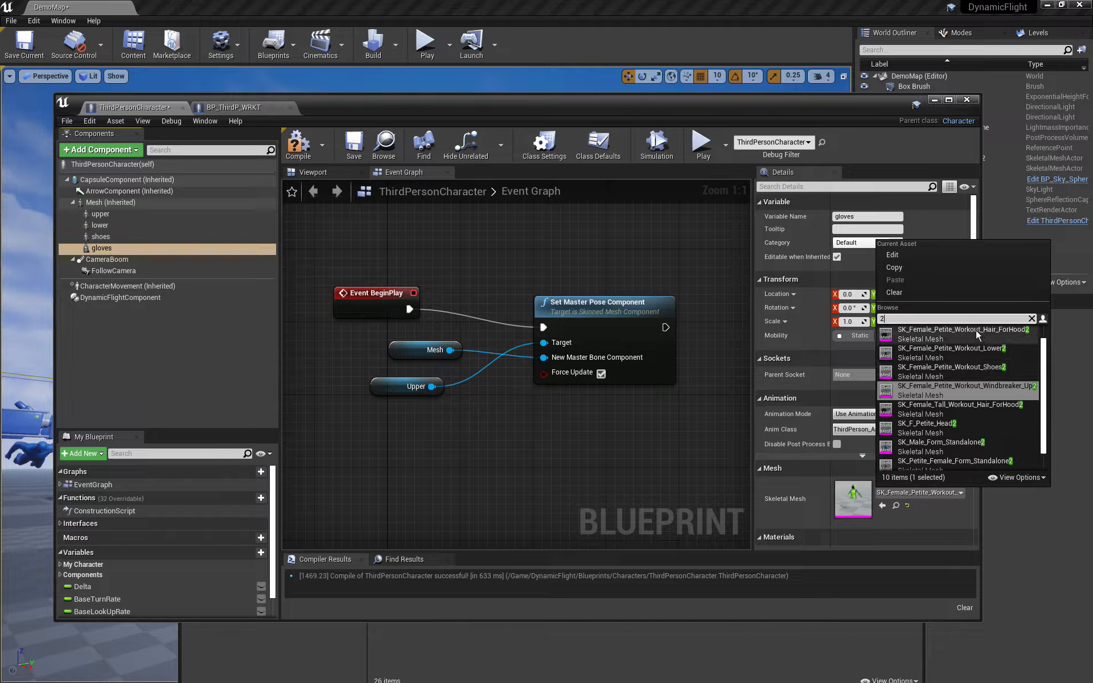
scroll(985, 439, down, 1)
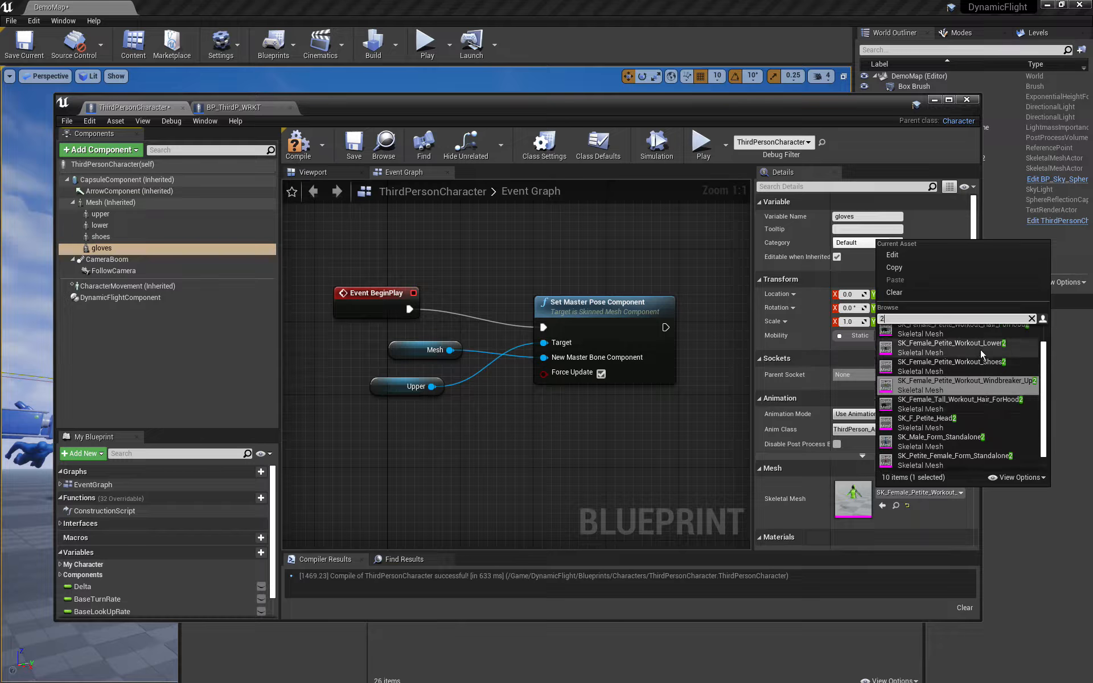
scroll(981, 349, up, 2)
click(970, 333)
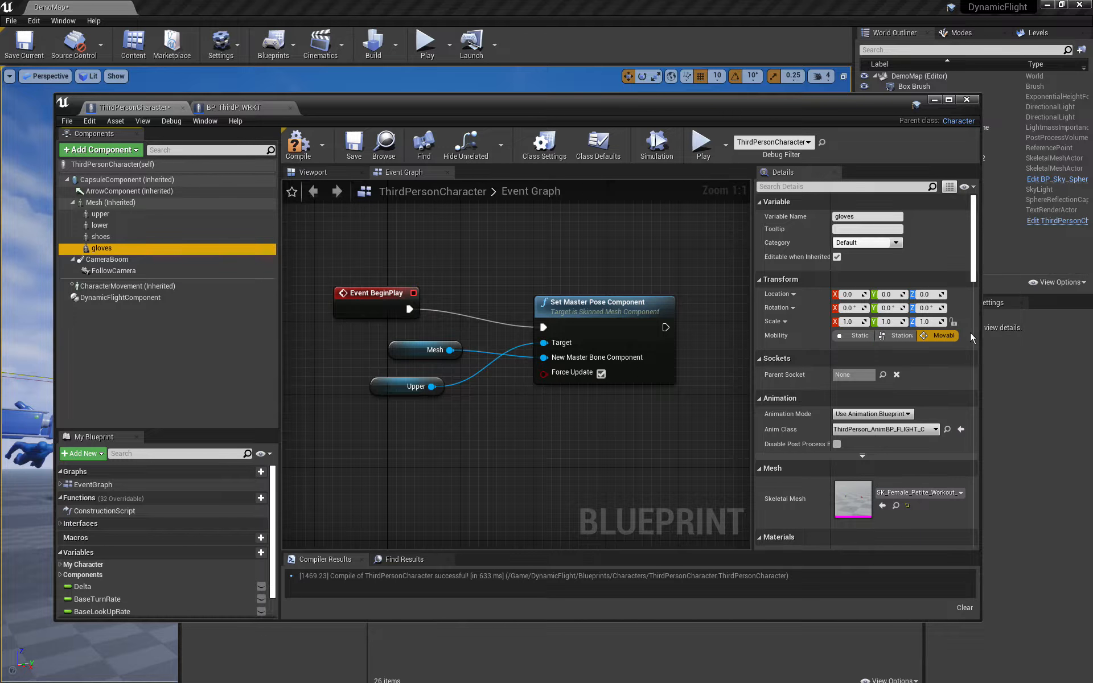
click(143, 342)
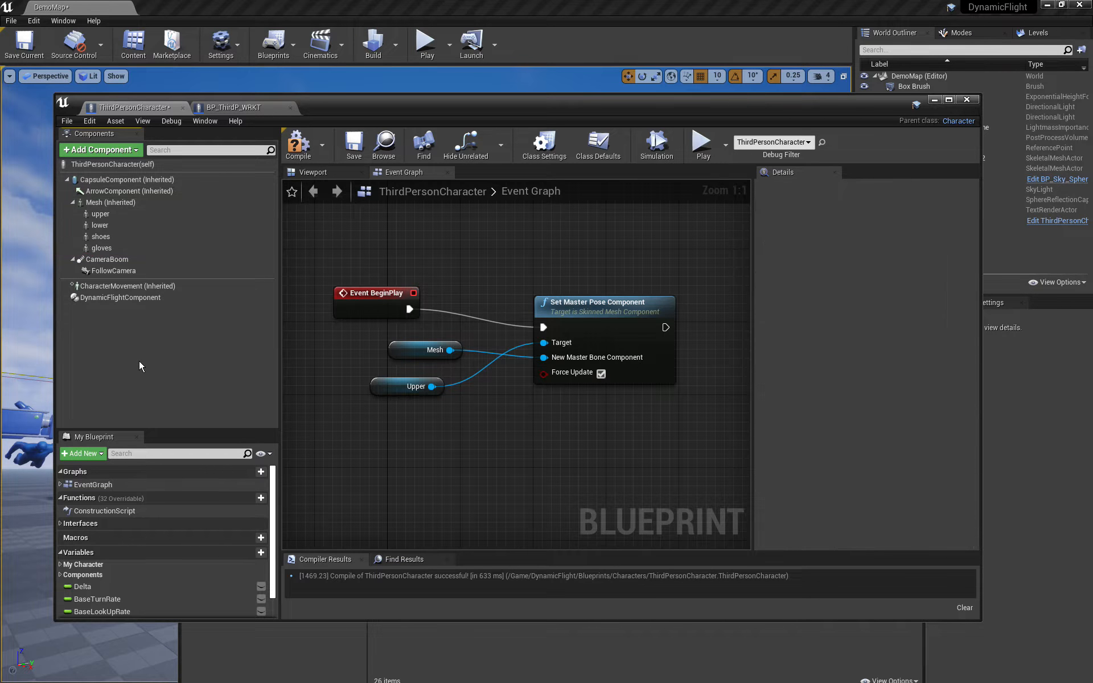
click(313, 172)
drag(398, 410, 393, 370)
mouse_move(377, 216)
right_down()
mouse_move(399, 222)
mouse_move(370, 228)
mouse_move(377, 215)
right_up()
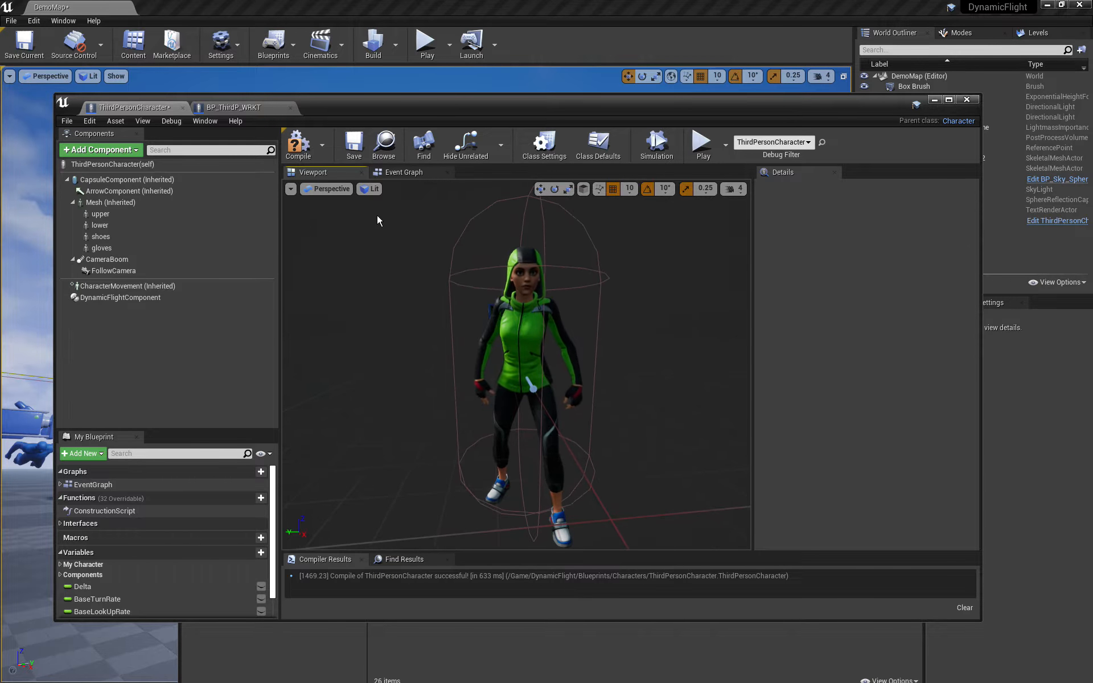
Step: Add lower, shoes and gloves references to the Event Graph beneath Upper and connect each one to the Target of Set Master Pose Component
click(404, 171)
drag(380, 390, 381, 426)
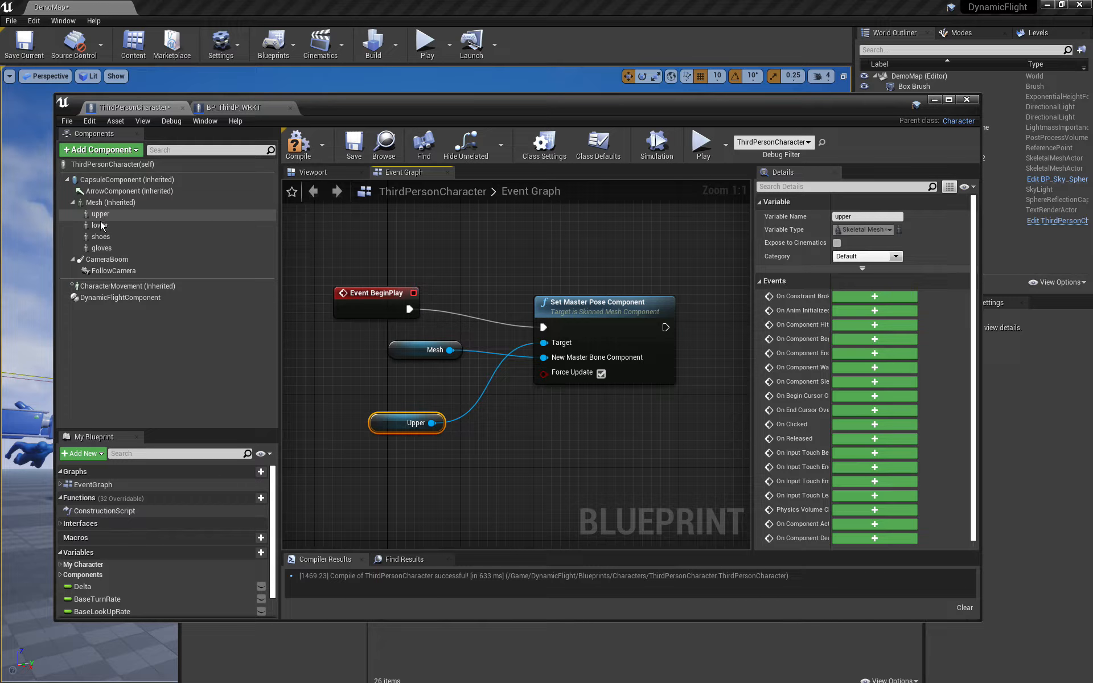
drag(101, 224, 386, 450)
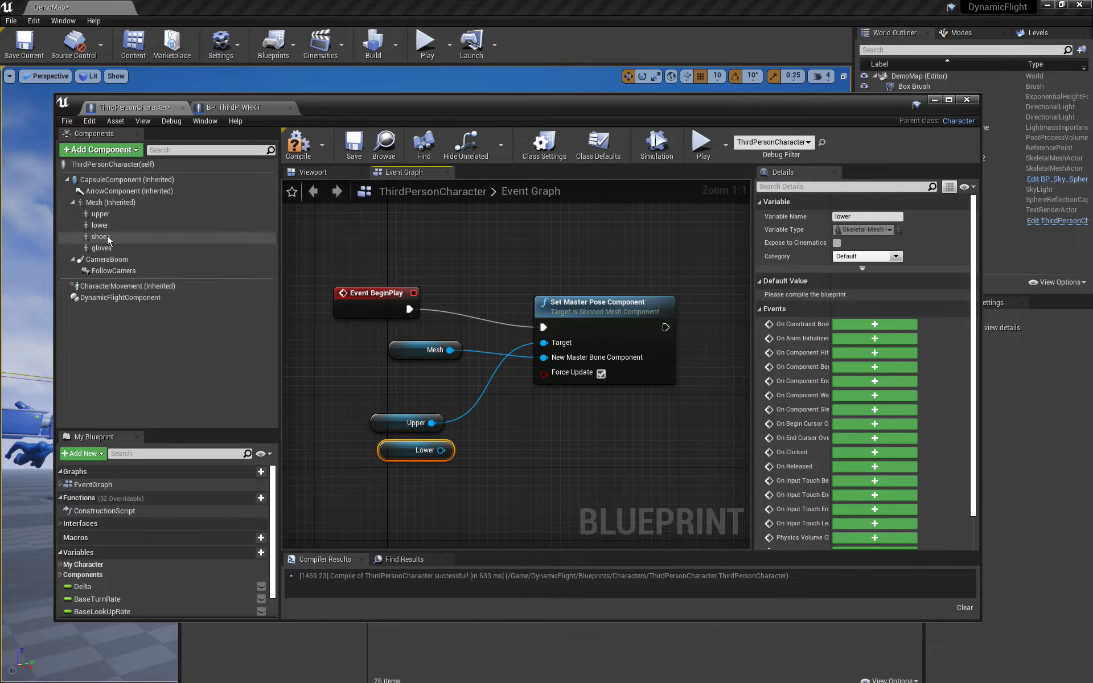
drag(100, 237, 394, 477)
drag(98, 247, 413, 514)
drag(441, 451, 543, 343)
drag(475, 457, 544, 342)
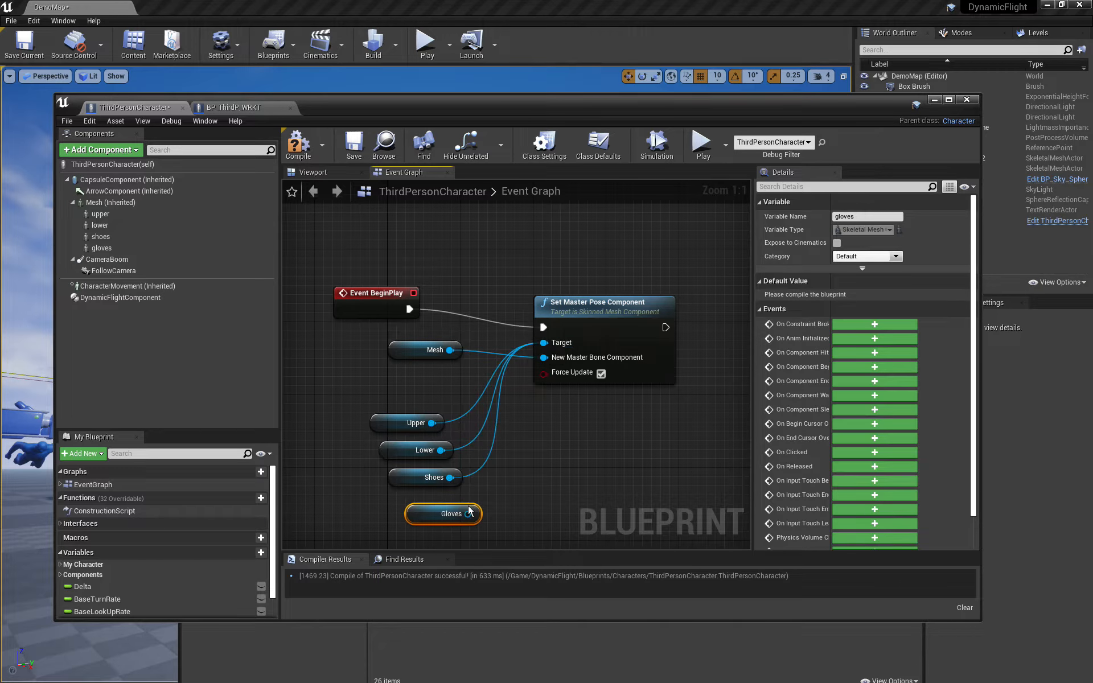
drag(468, 513, 544, 342)
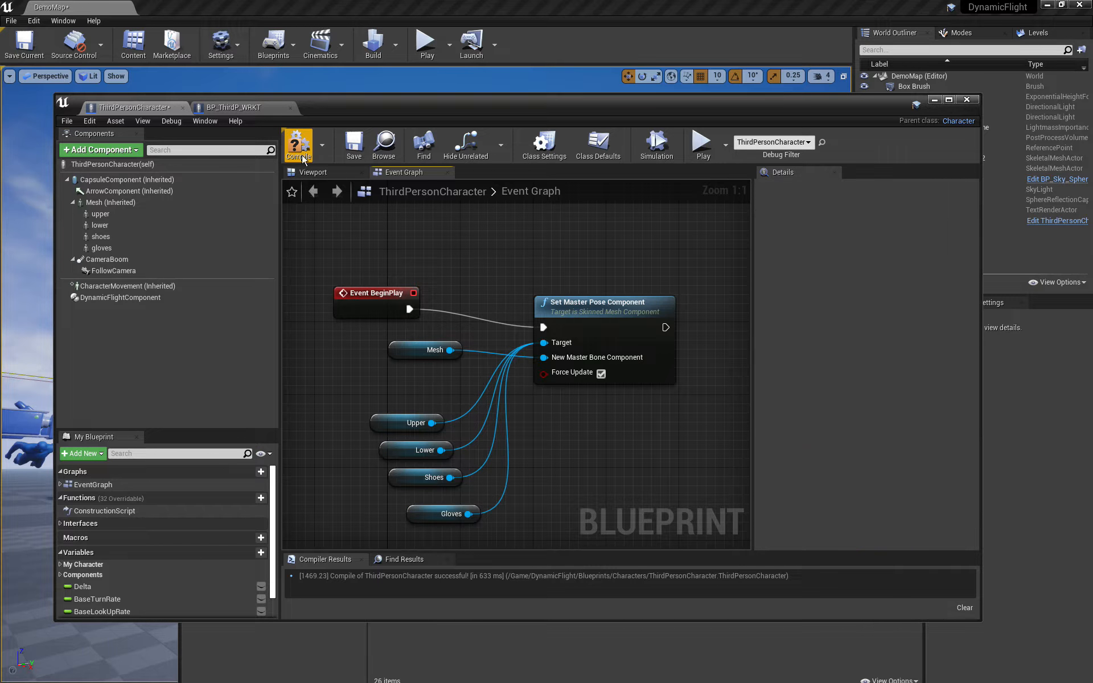
Step: Close the blueprint editor and play the level, testing the clothed character while walking, jumping, hovering and flying fast, and end the session
click(968, 100)
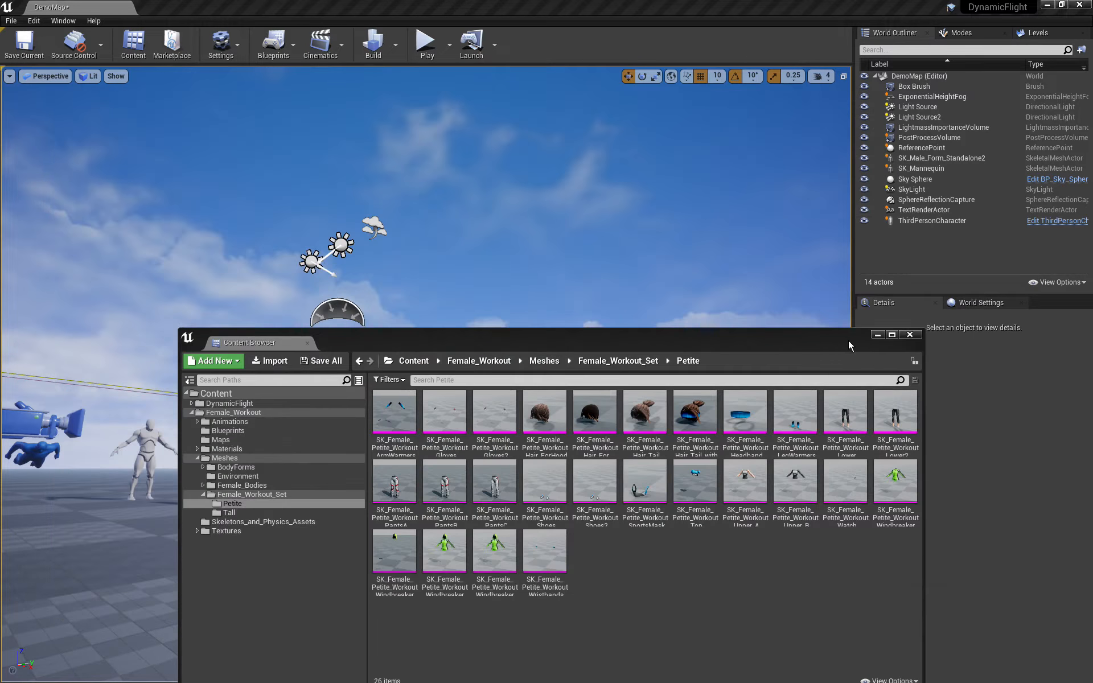
click(426, 43)
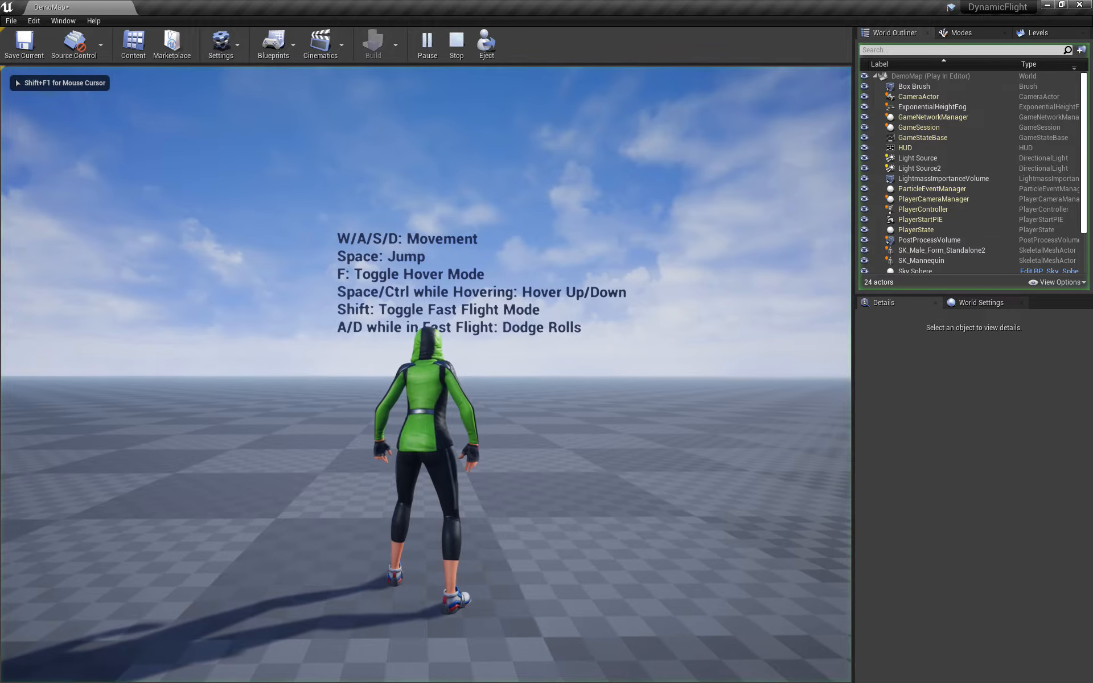
key(a)
key(s)
key(space)
key(f)
key(s)
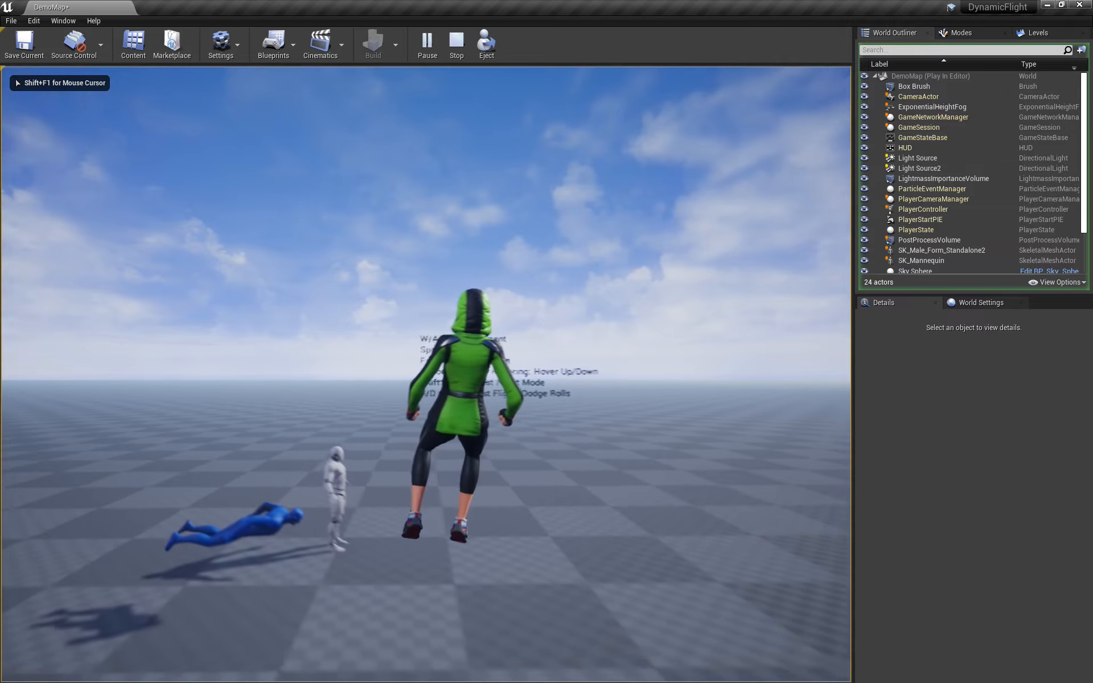
key(d)
key(f)
key(d)
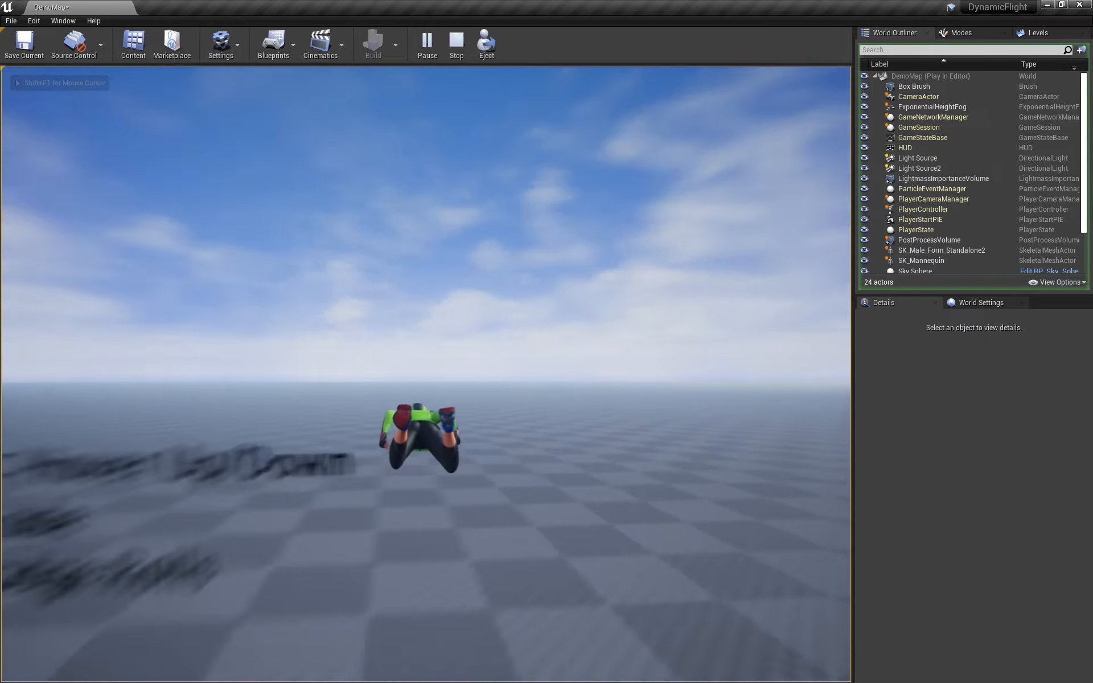
key(s)
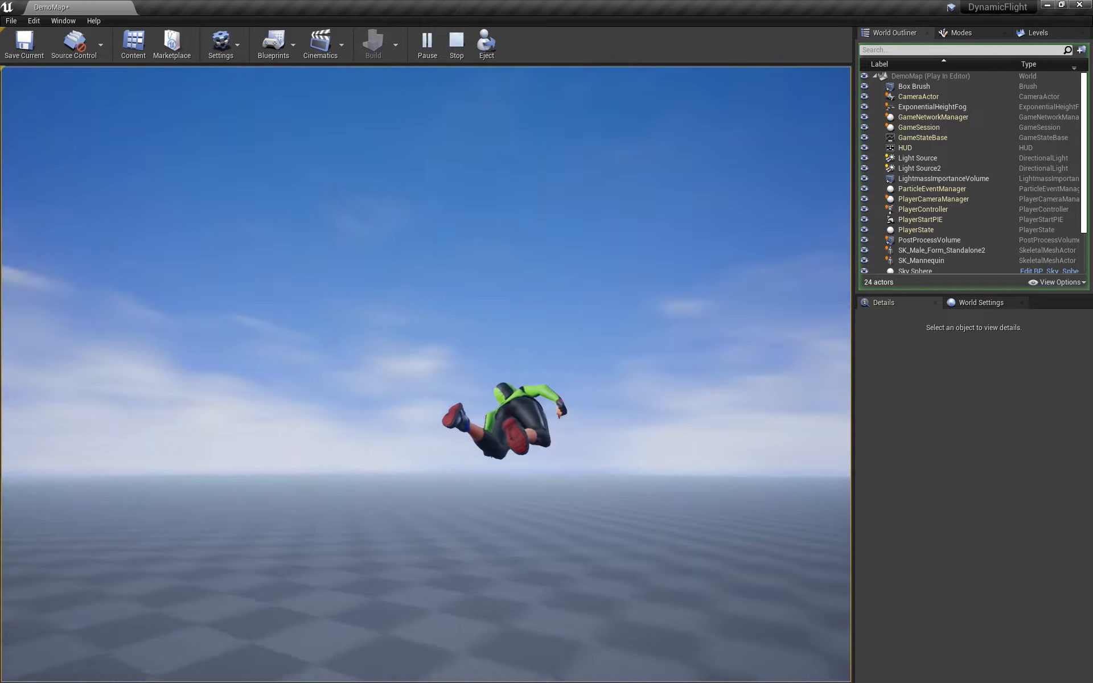
key(w)
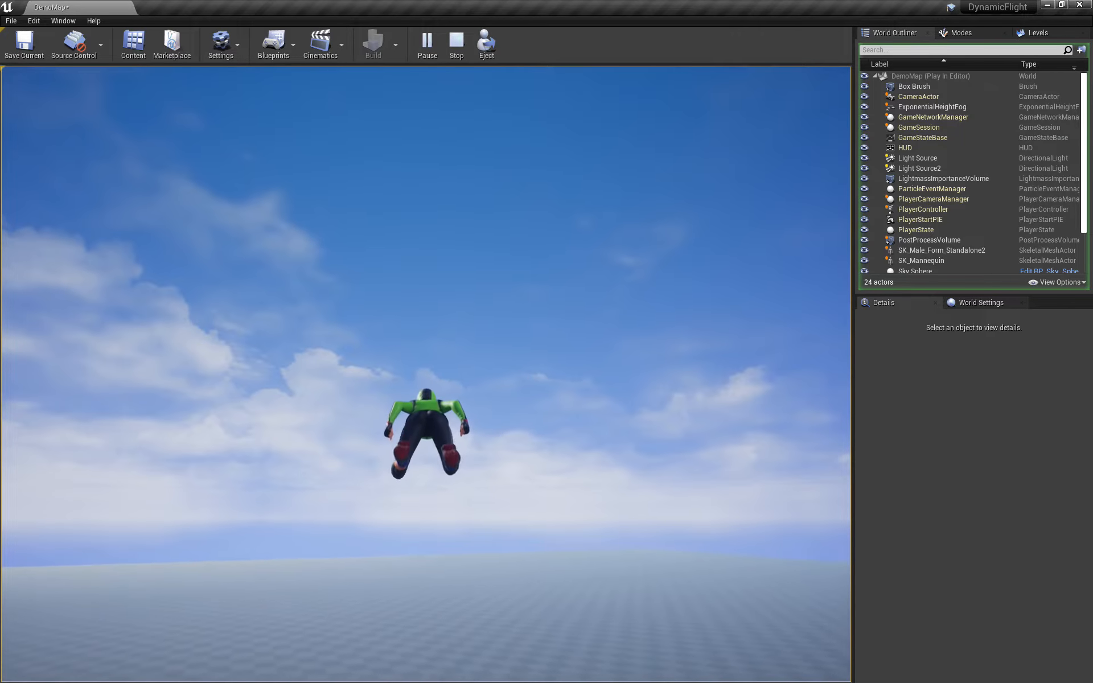
key(Escape)
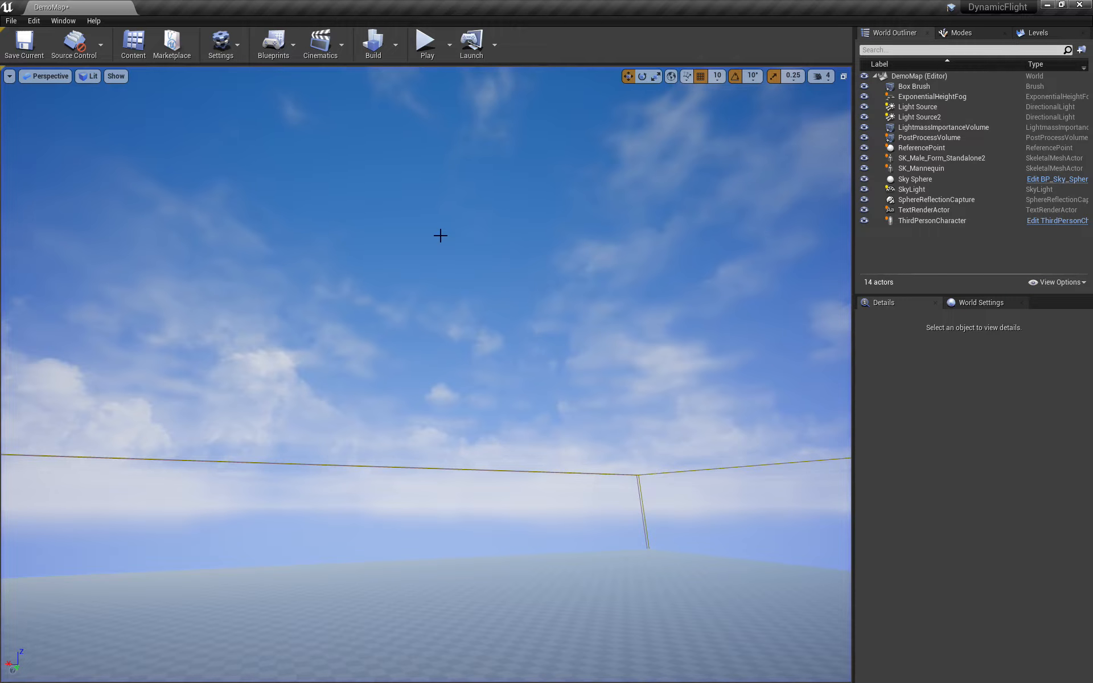
Step: Reopen the ThirdPersonCharacter blueprint from DynamicFlight/Blueprints/Characters and examine the assembled character in its viewport
right_drag(397, 373, 469, 480)
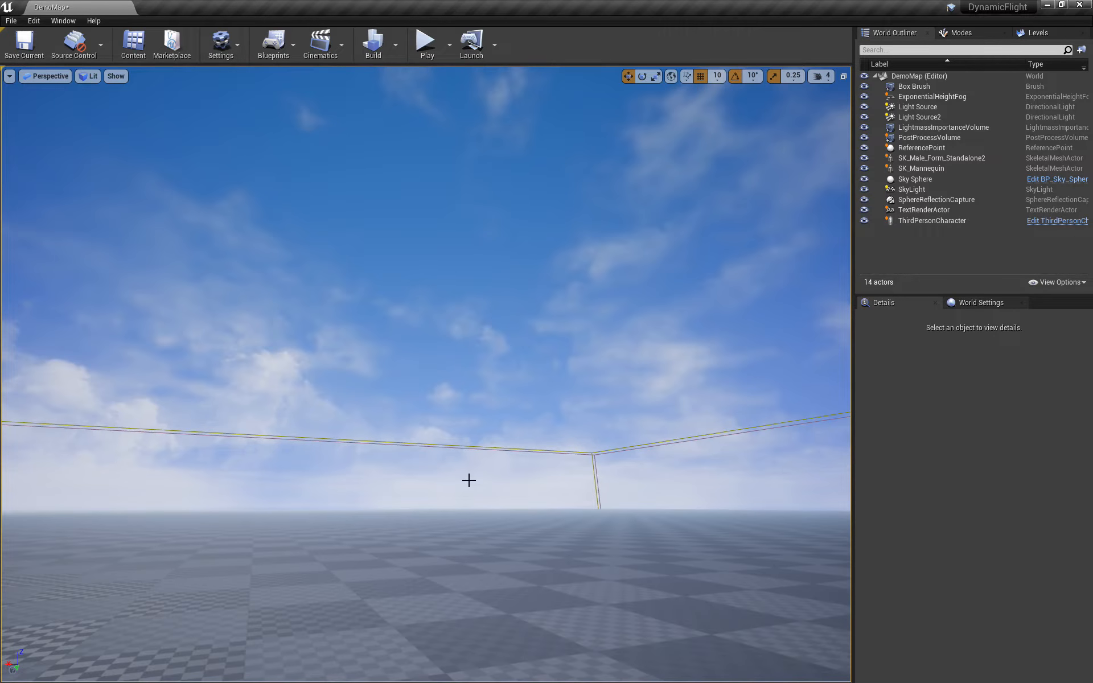
click(146, 58)
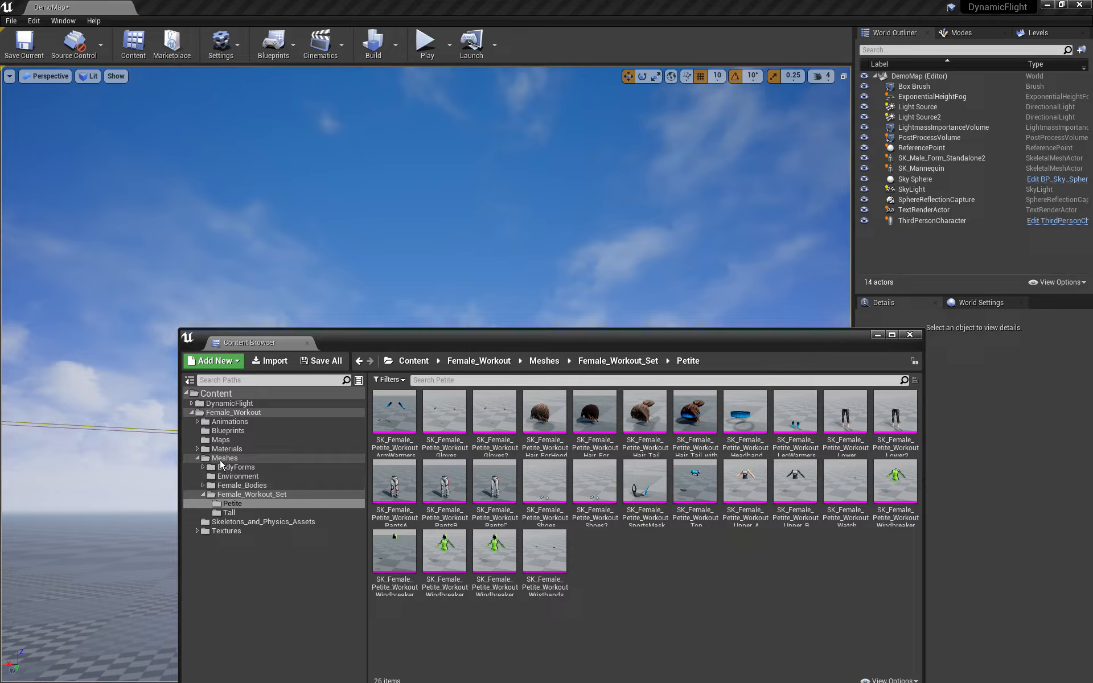
double_click(226, 404)
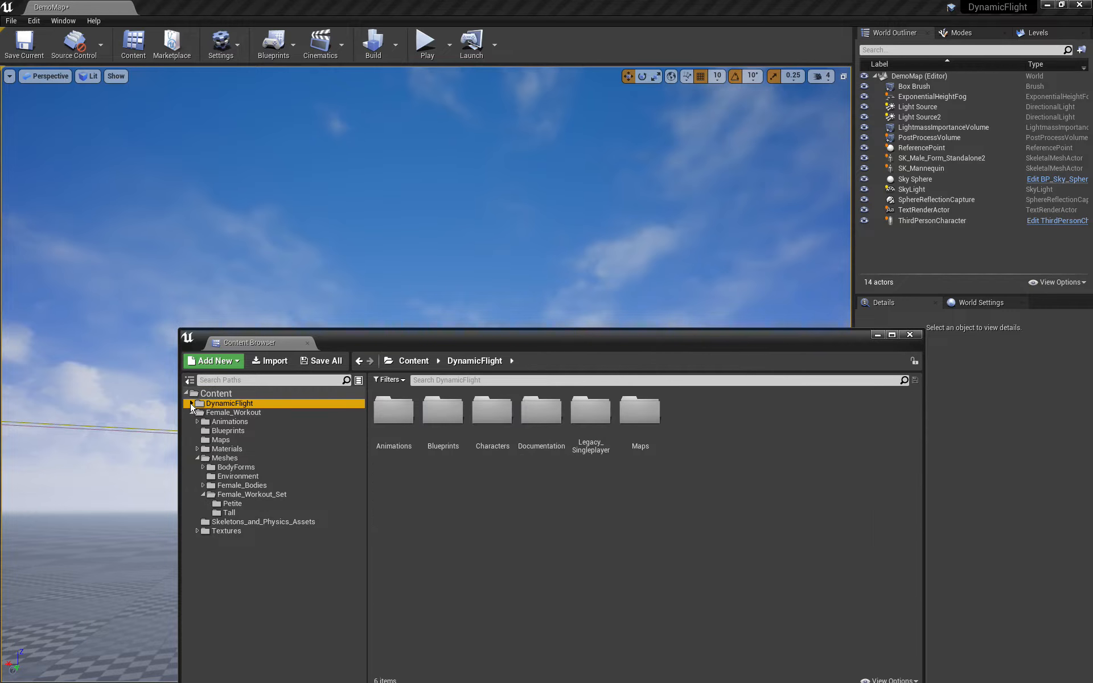
click(229, 421)
double_click(387, 426)
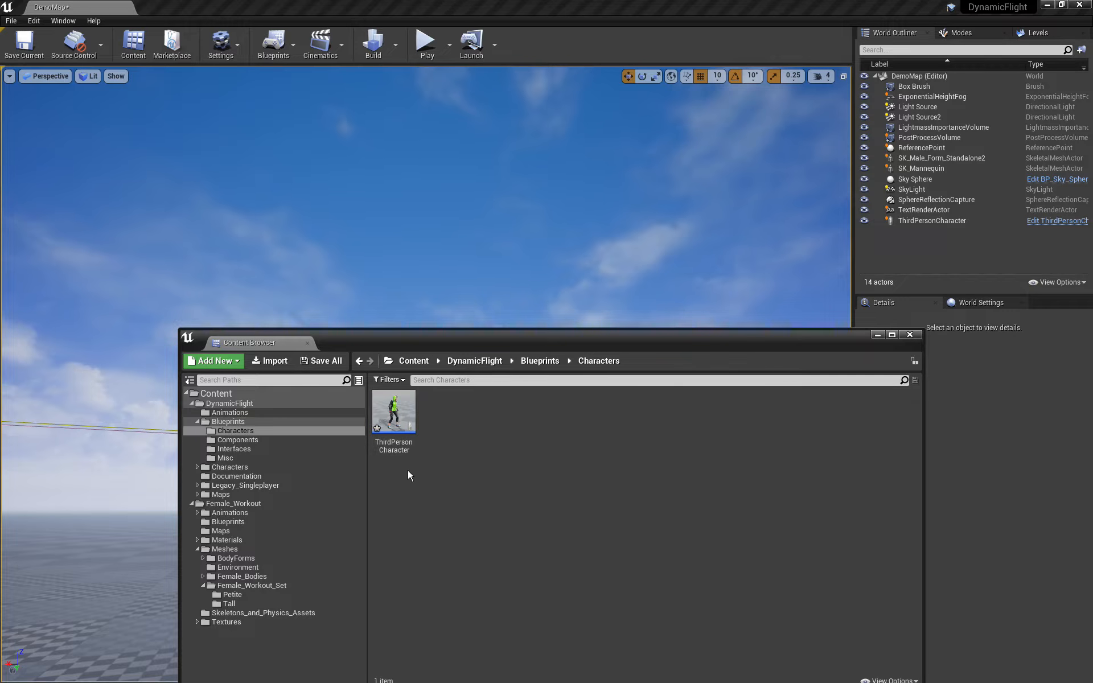
double_click(395, 418)
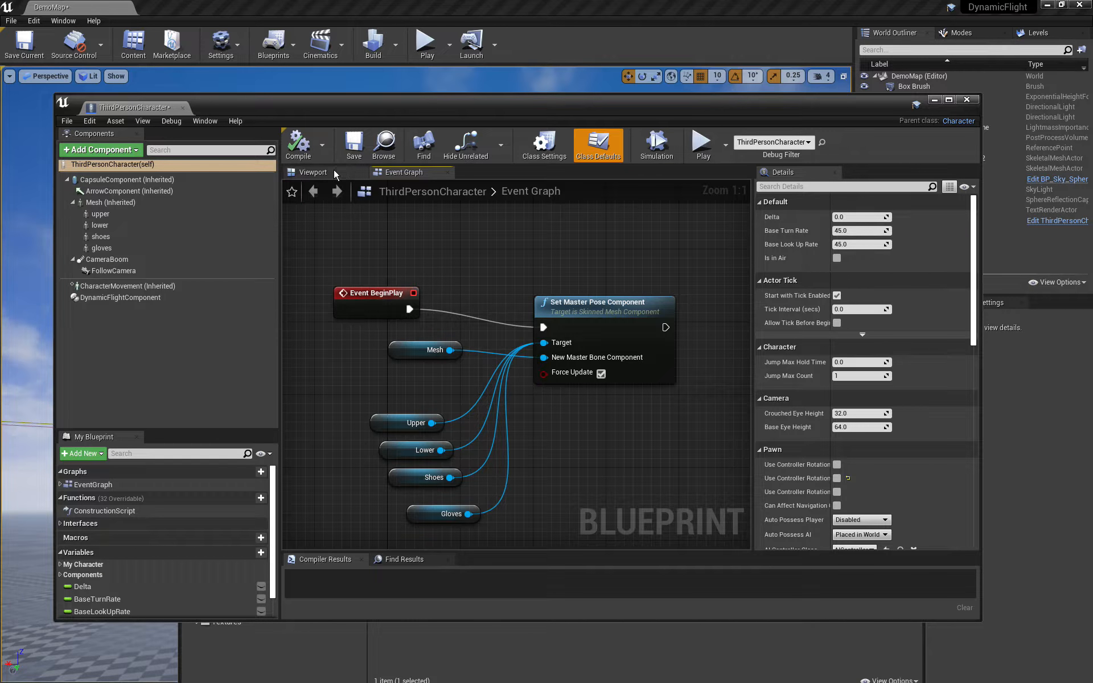
click(335, 174)
scroll(467, 310, up, 5)
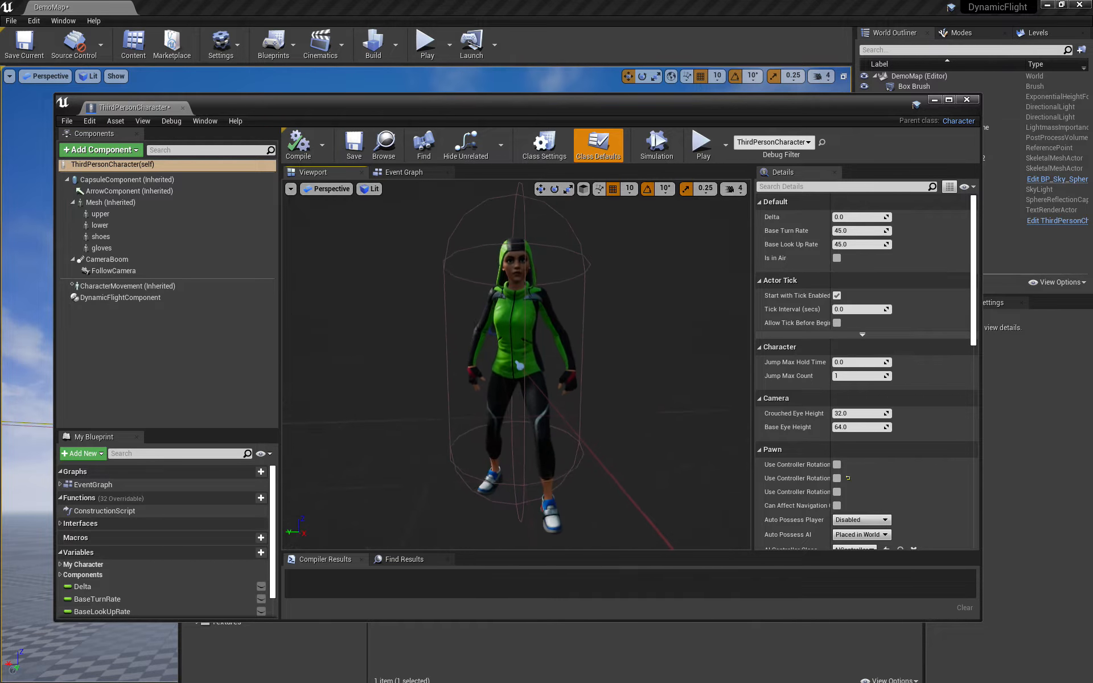
Step: Switch the blueprint viewport to Unlit shading and inspect the character's head and hood up close
click(370, 189)
click(386, 214)
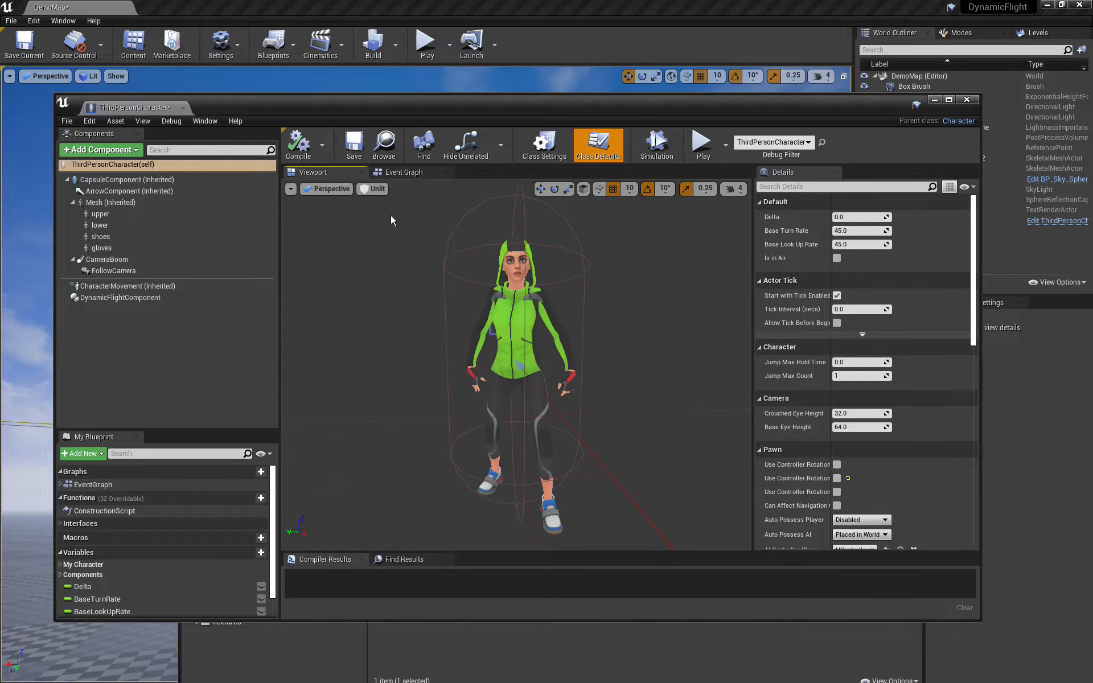
scroll(516, 364, up, 5)
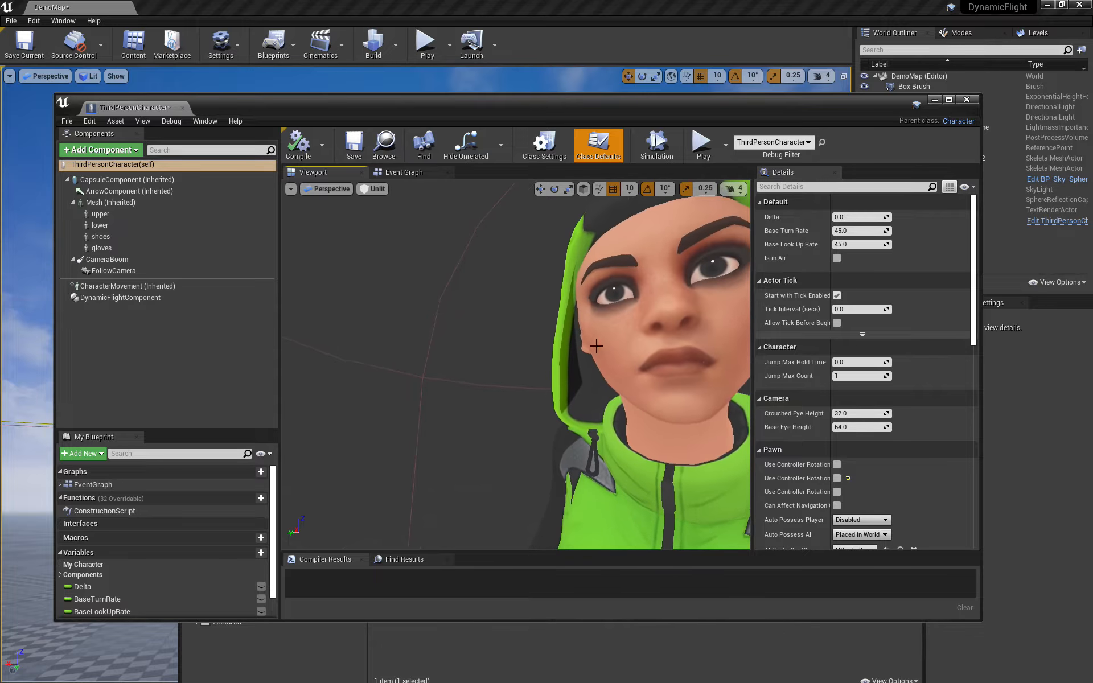
scroll(382, 244, down, 5)
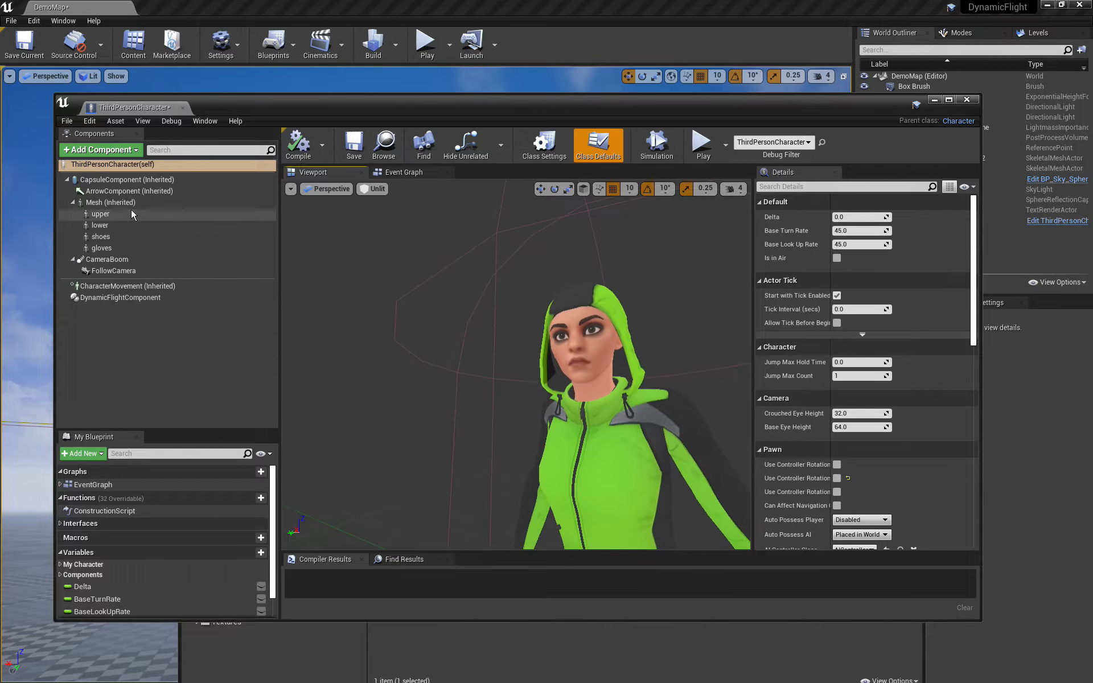
Step: Open the main mesh's SK_F_Petite_Head2 asset in the mesh editor to inspect it, and return to the ThirdPersonCharacter blueprint
click(114, 202)
click(897, 507)
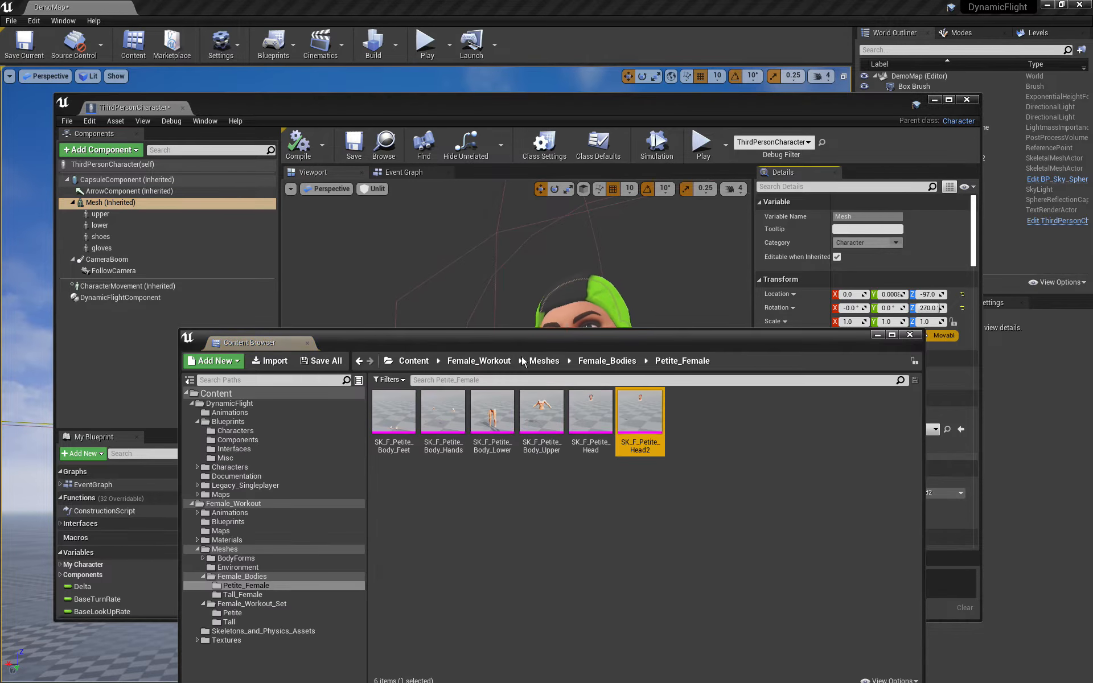
double_click(637, 411)
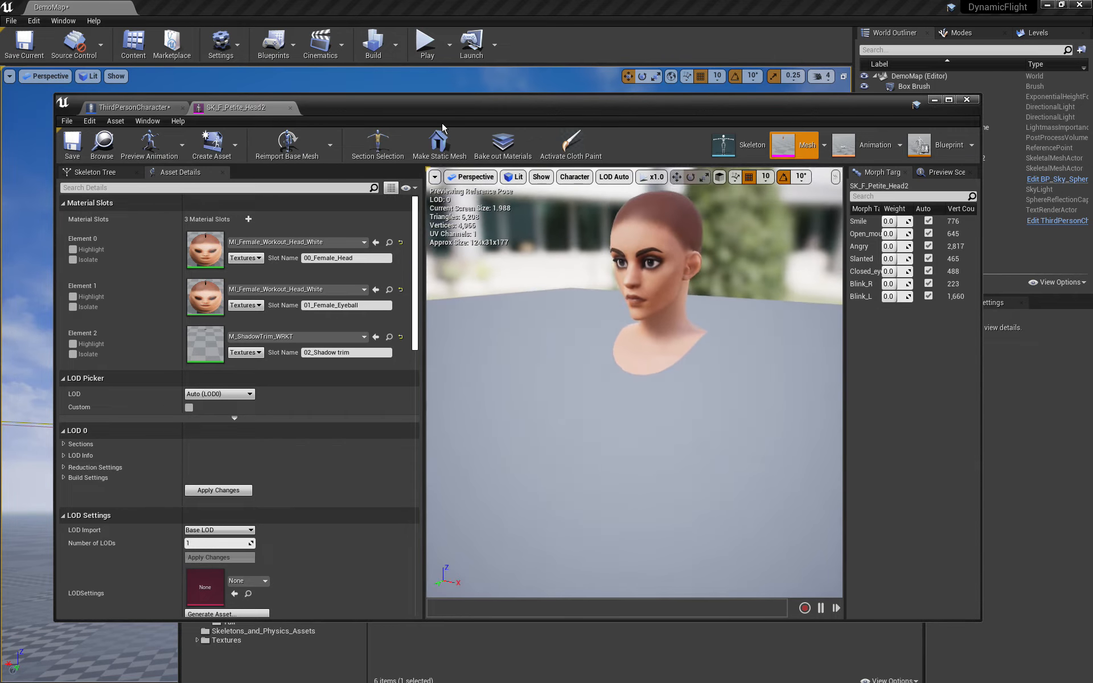
drag(418, 117, 500, 168)
click(215, 158)
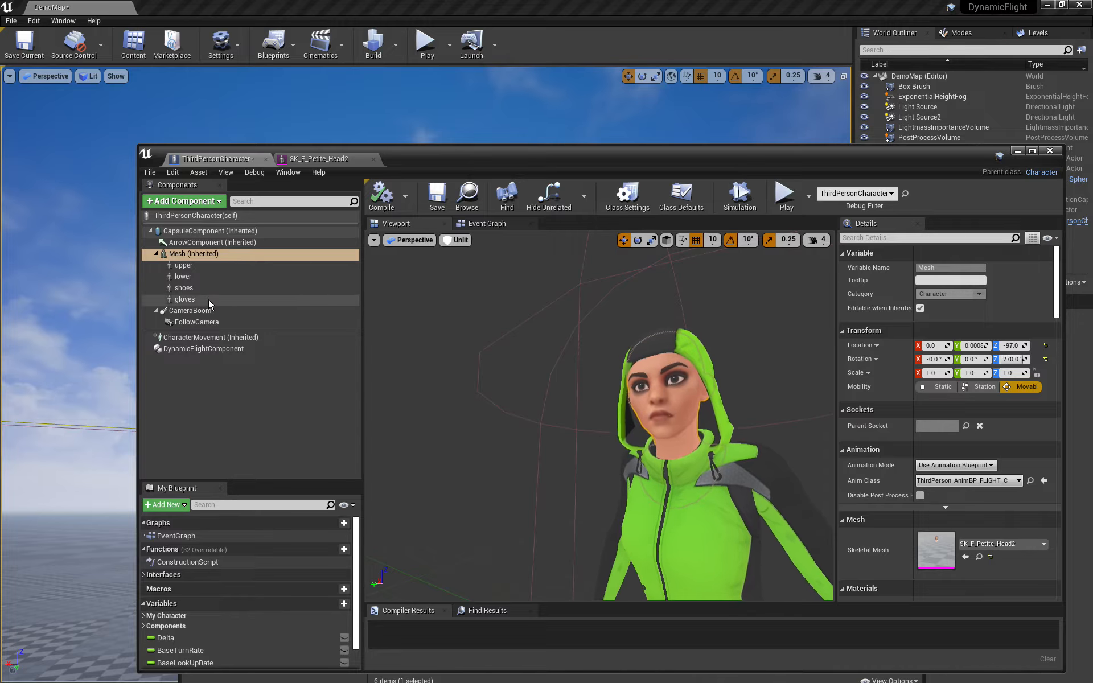
click(225, 251)
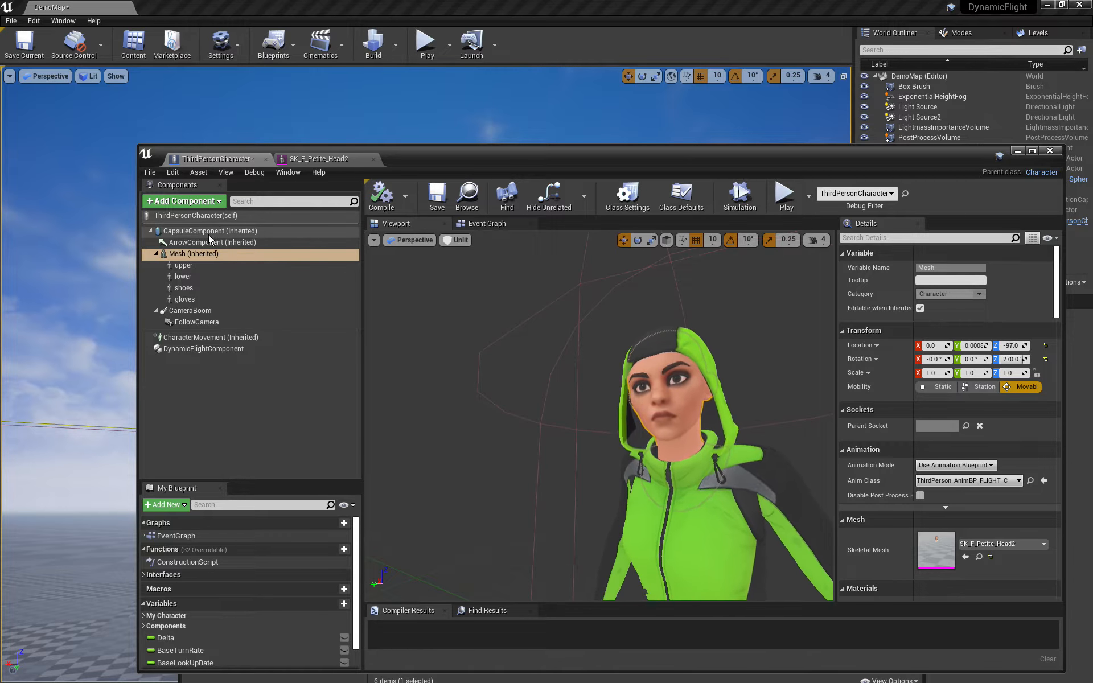
Step: Locate the upper component's mesh in the Petite set and duplicate the hood-down windbreaker as SK_Female_Petite_Workout_Windbreaker_Down2
click(190, 265)
click(978, 557)
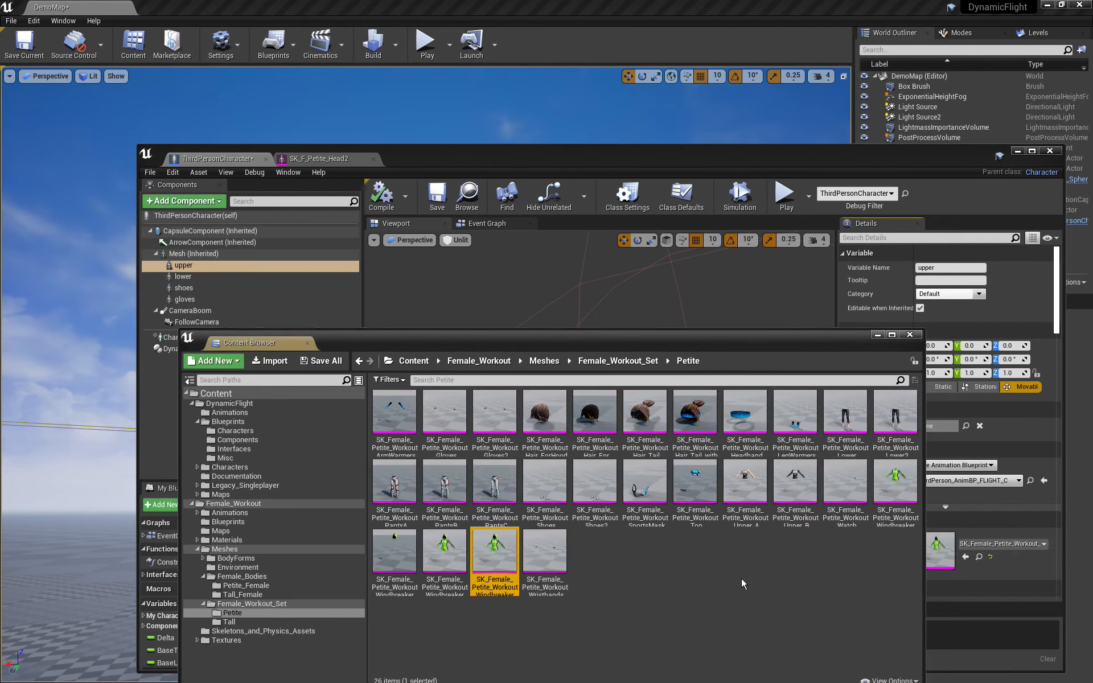
right_click(887, 472)
click(927, 268)
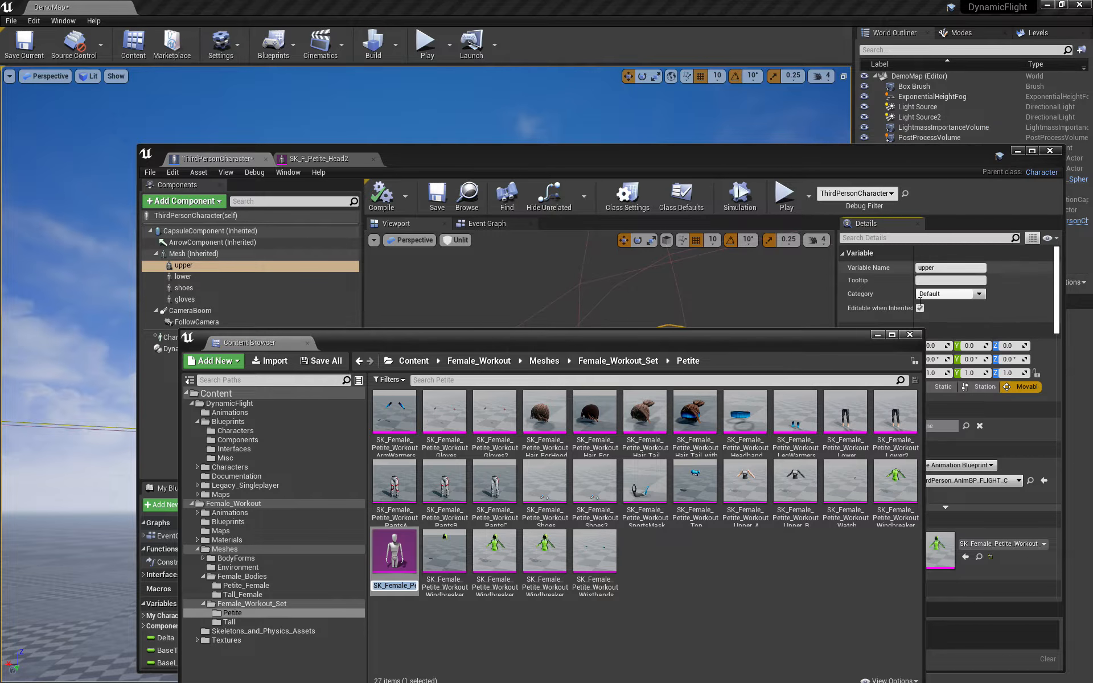
key(Return)
Step: Assign the duplicated hood-down windbreaker to the UE4_Mannequin_Skeleton_FLIGHT skeleton
right_click(392, 557)
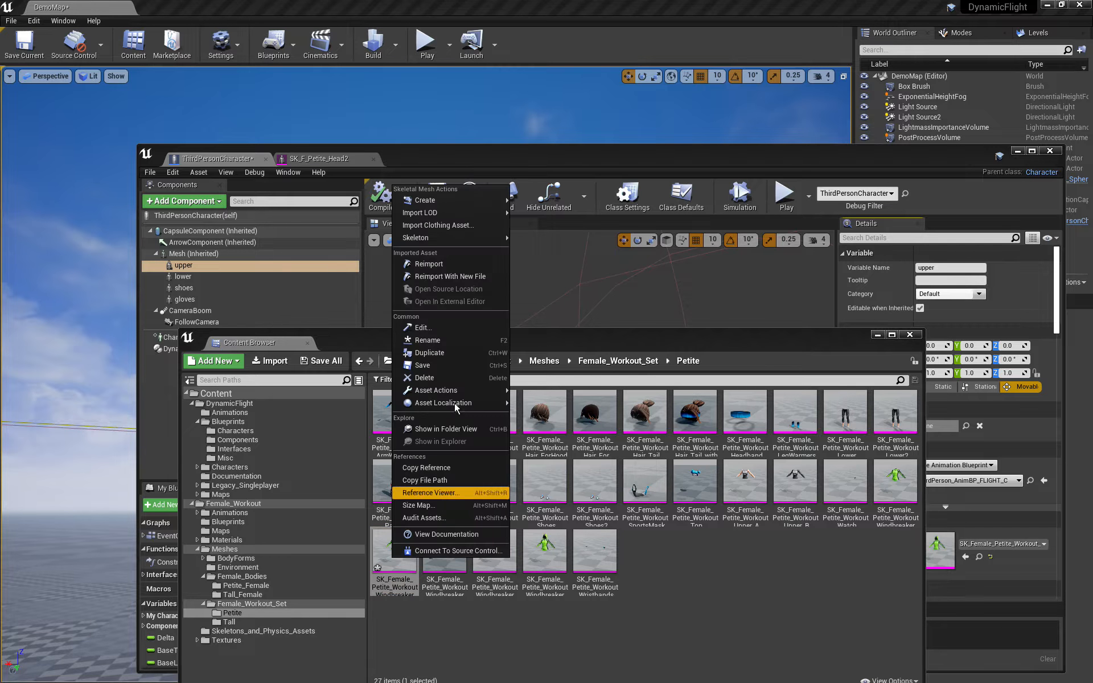
mouse_move(435, 242)
click(542, 260)
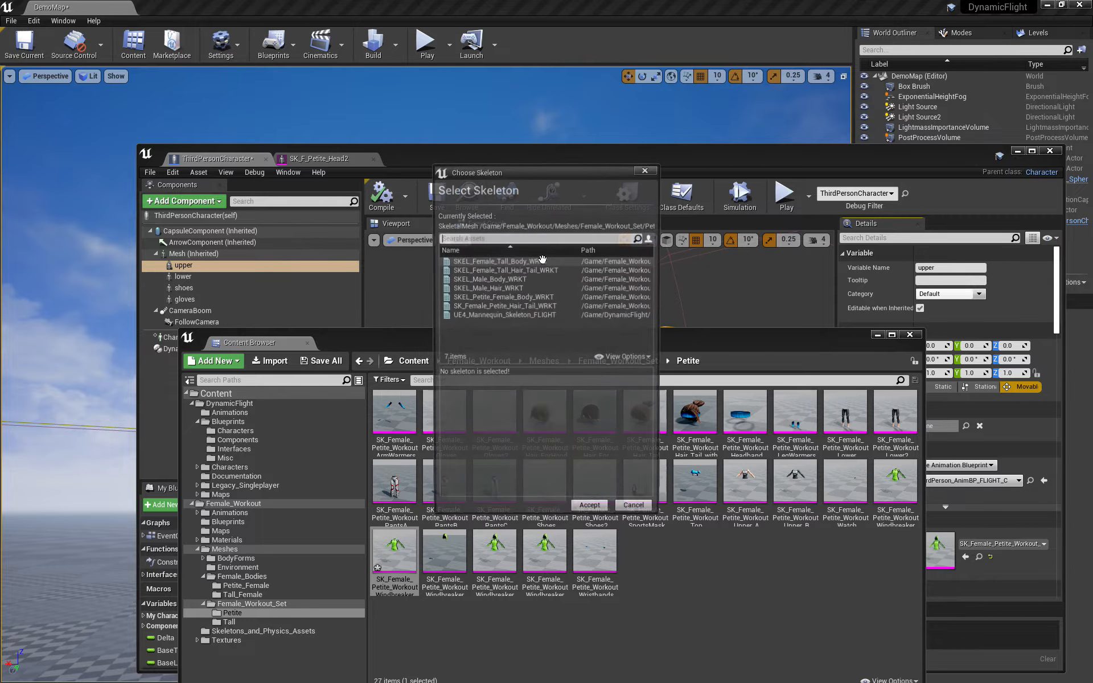
click(552, 315)
click(589, 511)
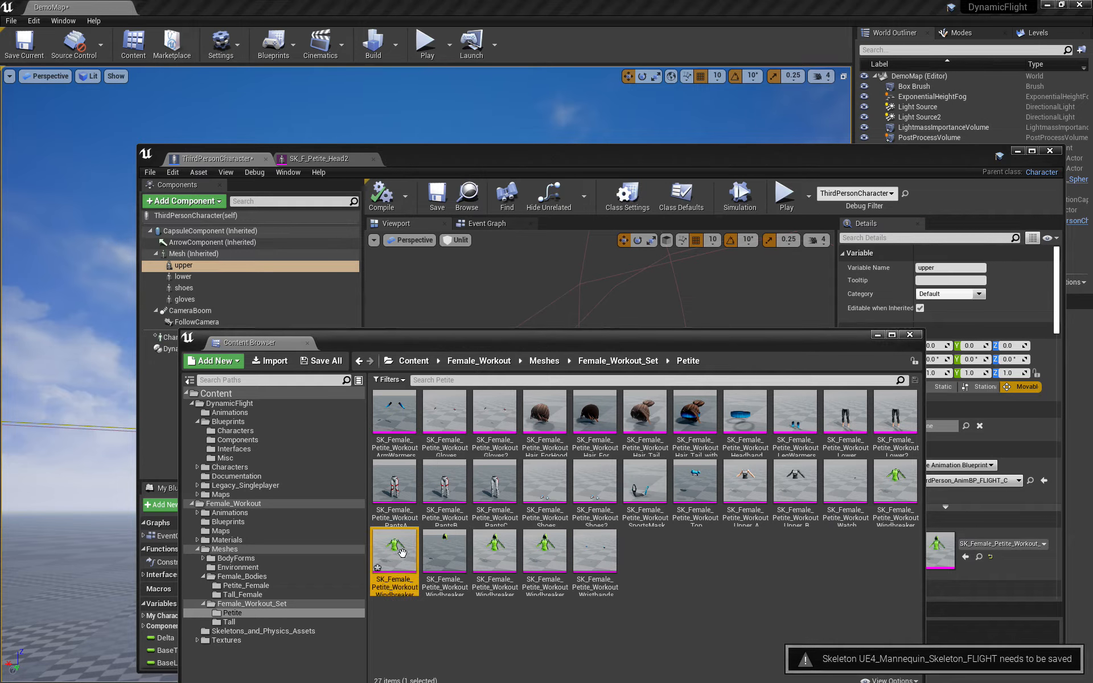
Step: Set the upper component's skeletal mesh to SK_Female_Petite_Workout_Windbreaker_Down2 and view the uncovered head from the side
click(738, 170)
click(983, 545)
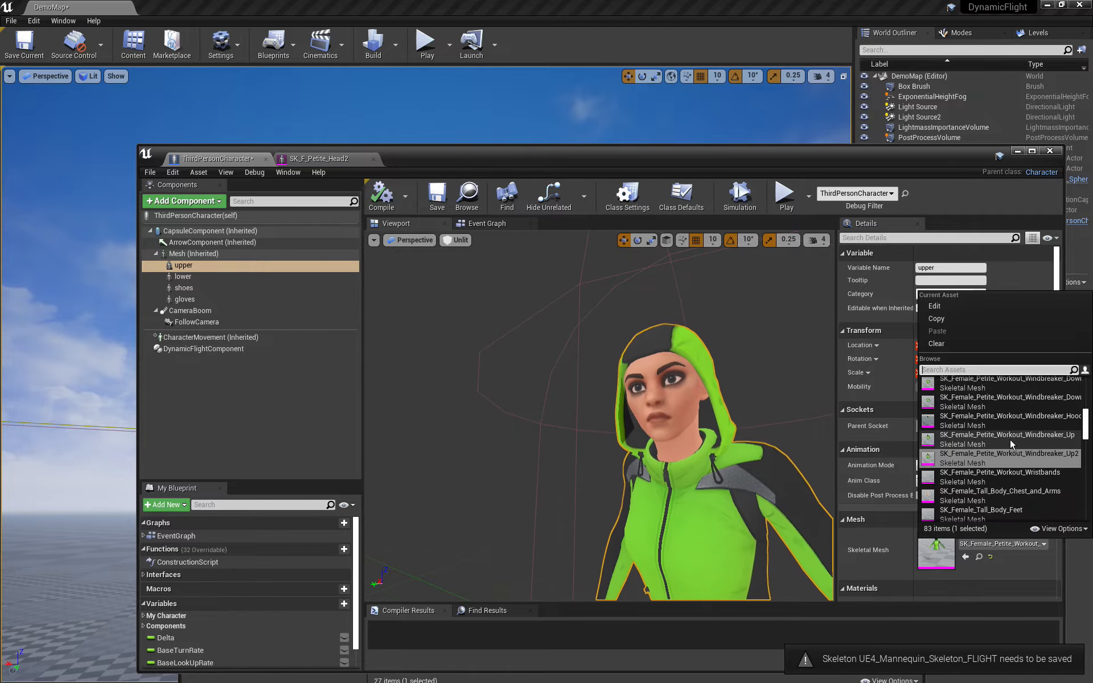
scroll(1023, 401, up, 1)
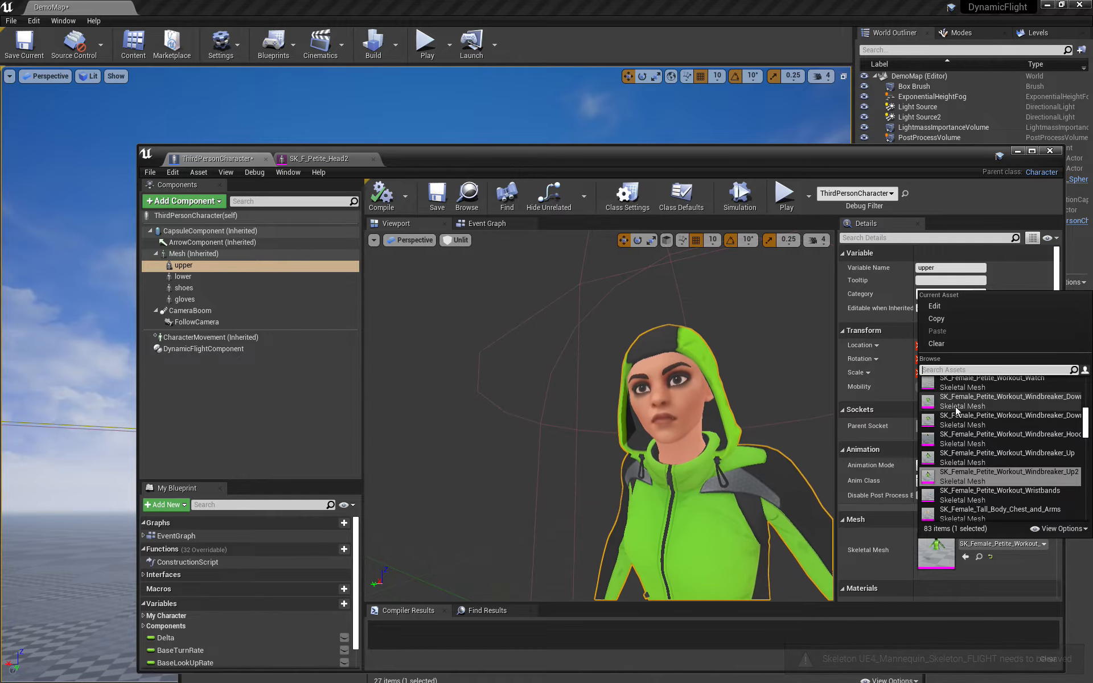
drag(846, 155, 687, 148)
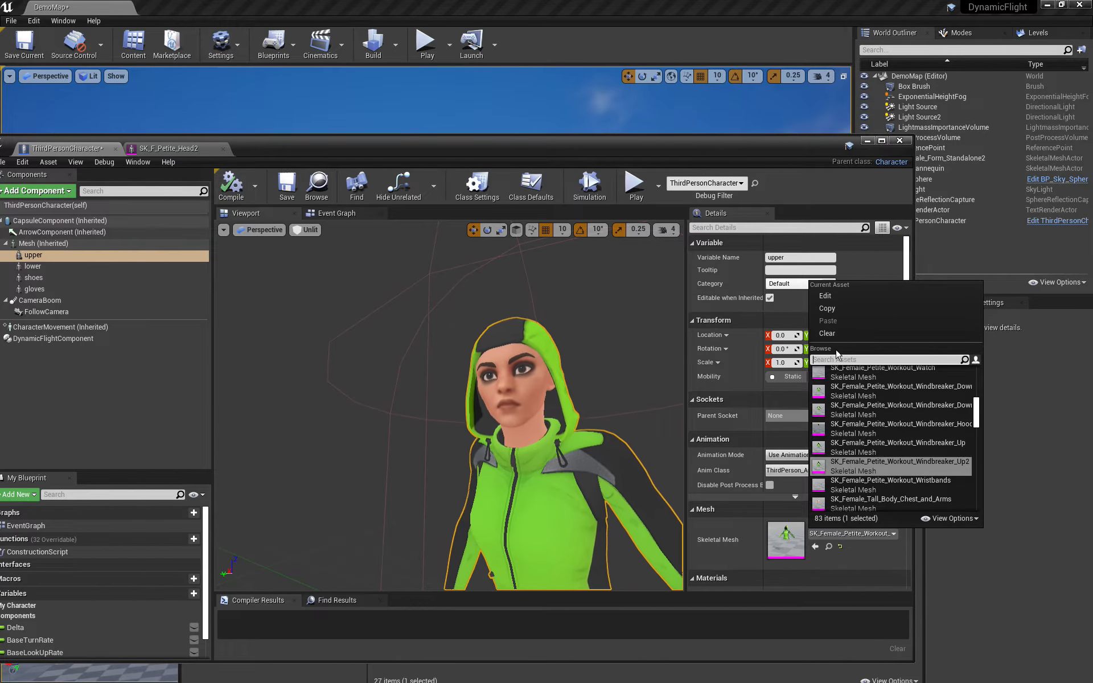
text(2)
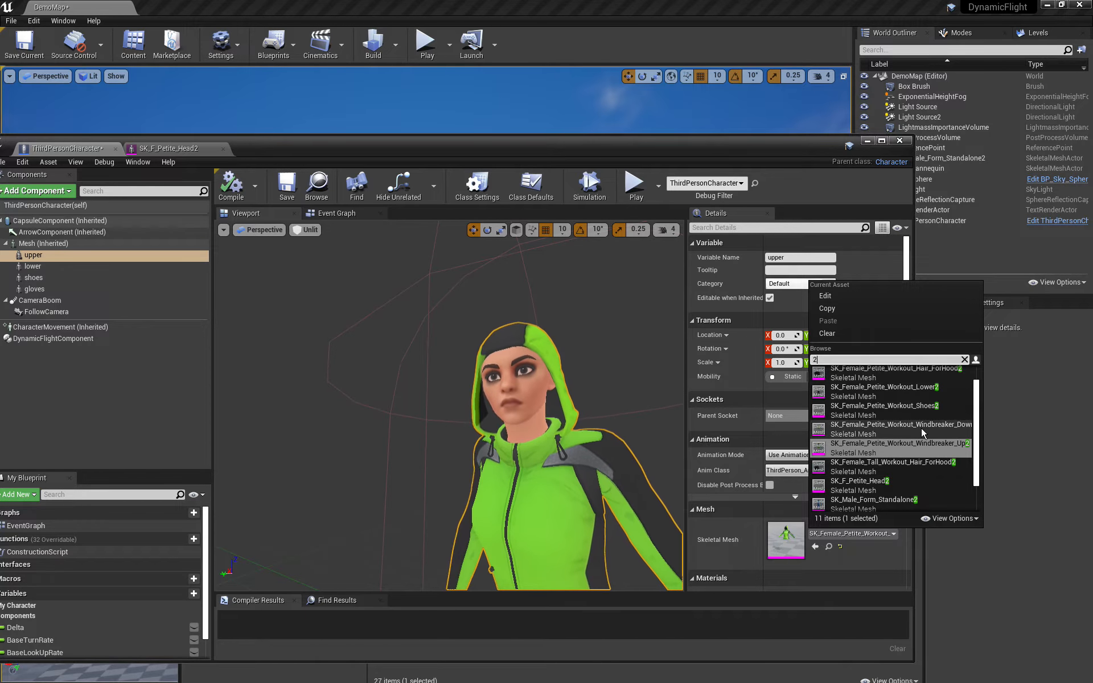
click(878, 428)
mouse_move(396, 376)
alt+mouse_down()
mouse_move(489, 373)
mouse_move(395, 373)
alt+mouse_up()
drag(340, 148, 524, 142)
alt+drag(553, 347, 433, 345)
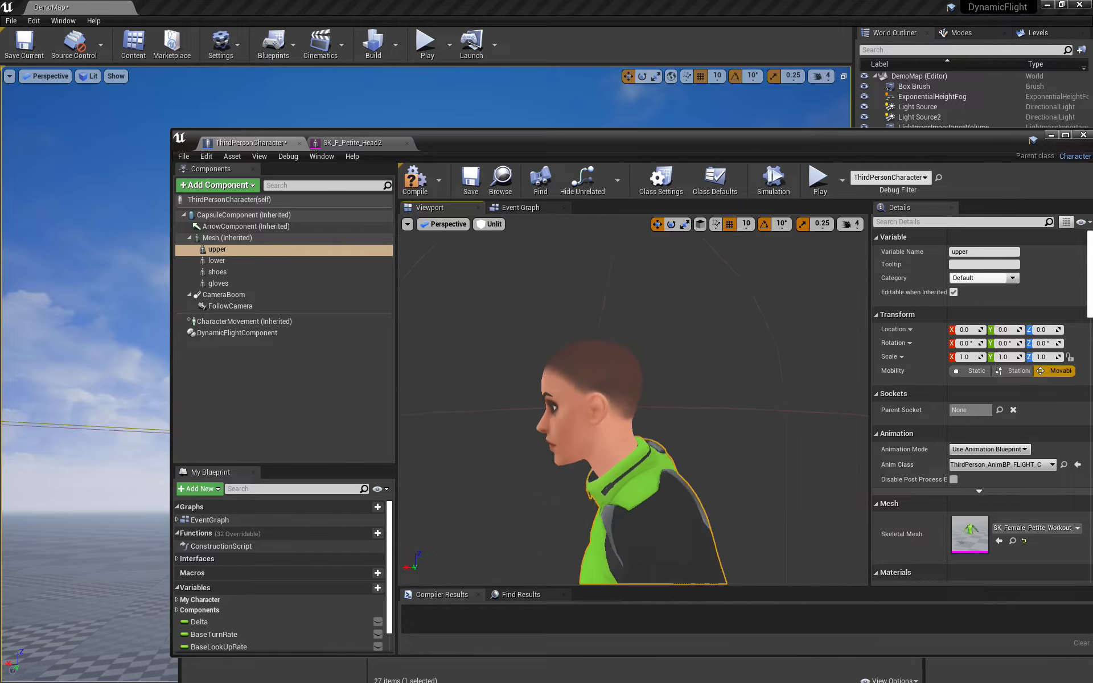
Step: Add a Skeletal Mesh component named hair and make it a child of the character's main Mesh
click(263, 370)
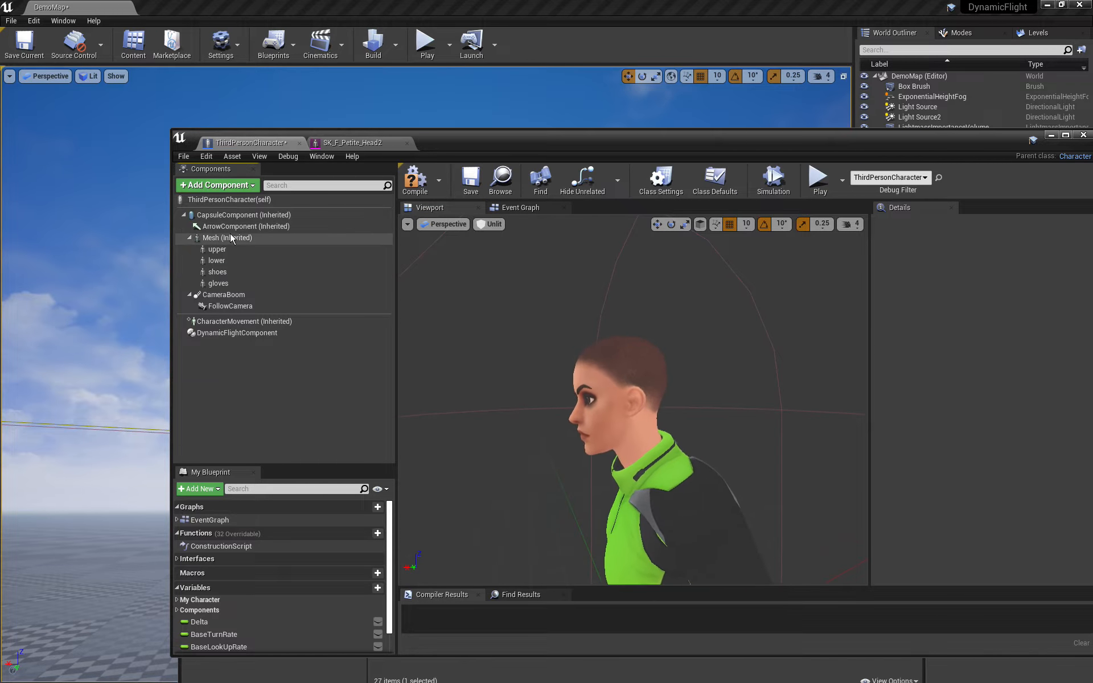
click(230, 187)
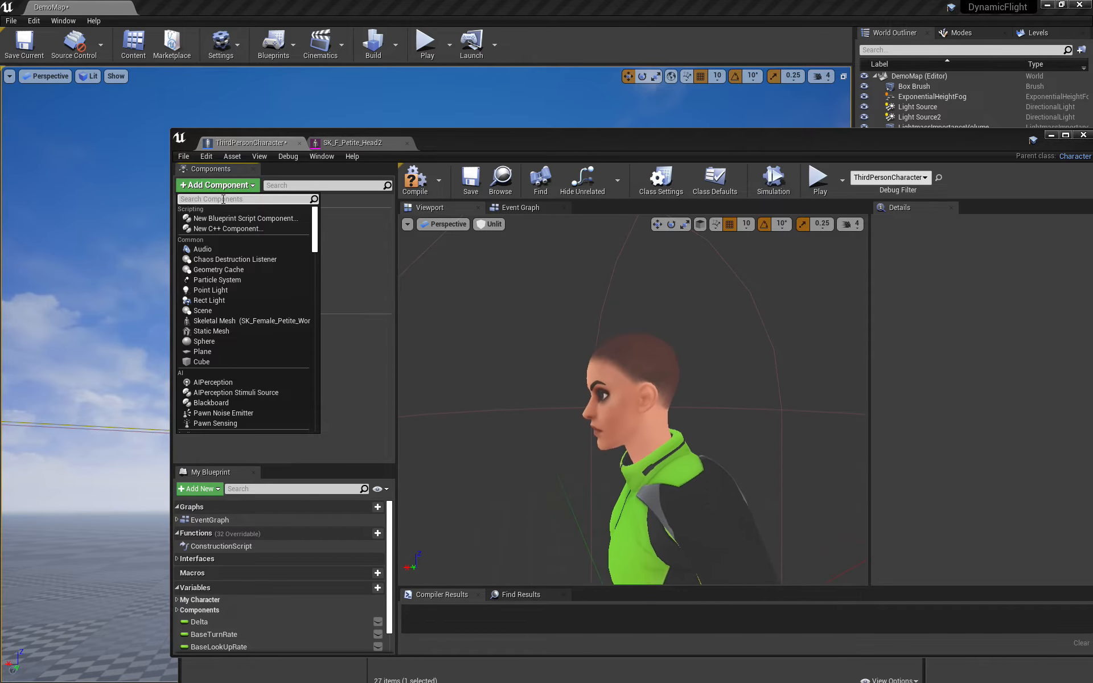
text(skele)
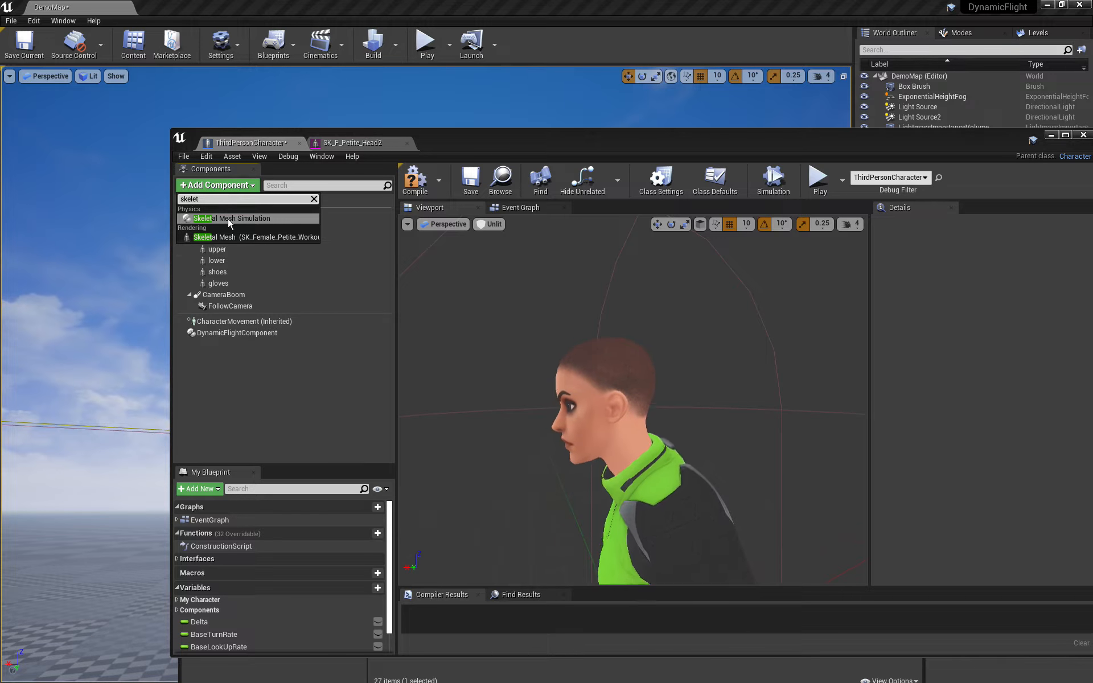
text(t)
click(249, 235)
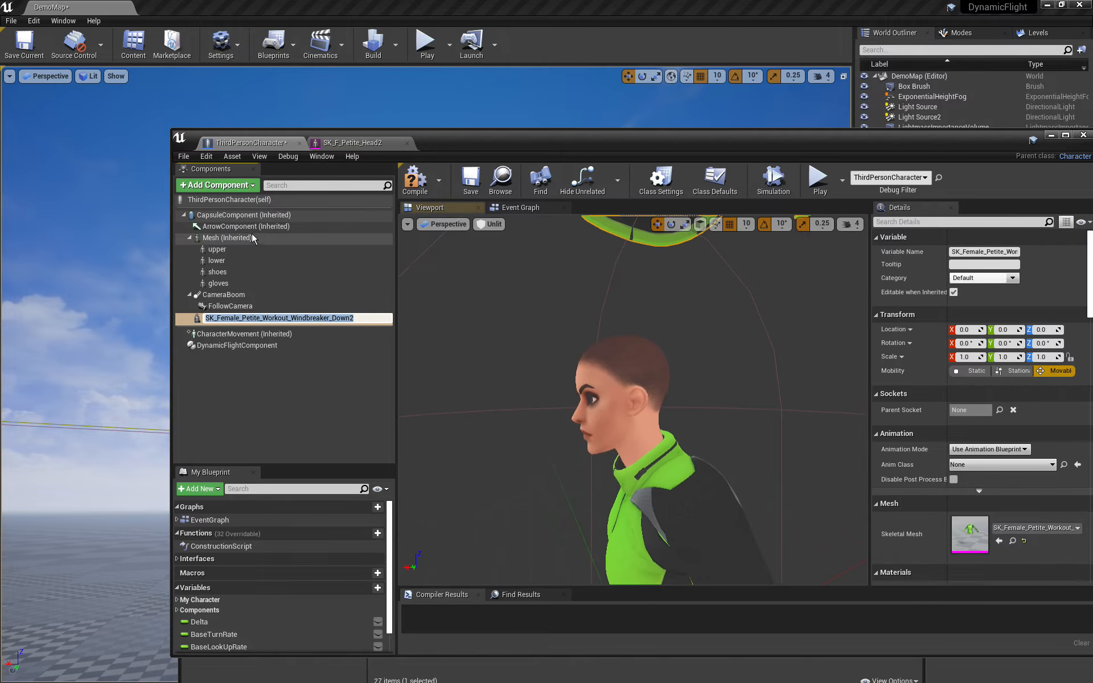
click(252, 442)
click(251, 319)
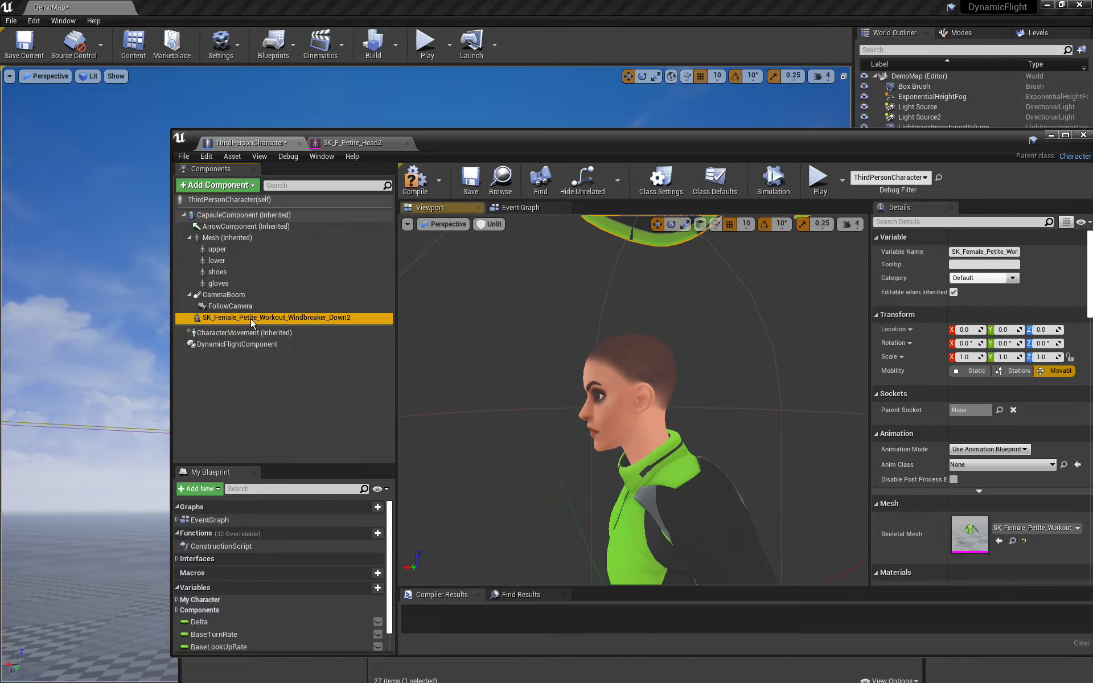
click(251, 319)
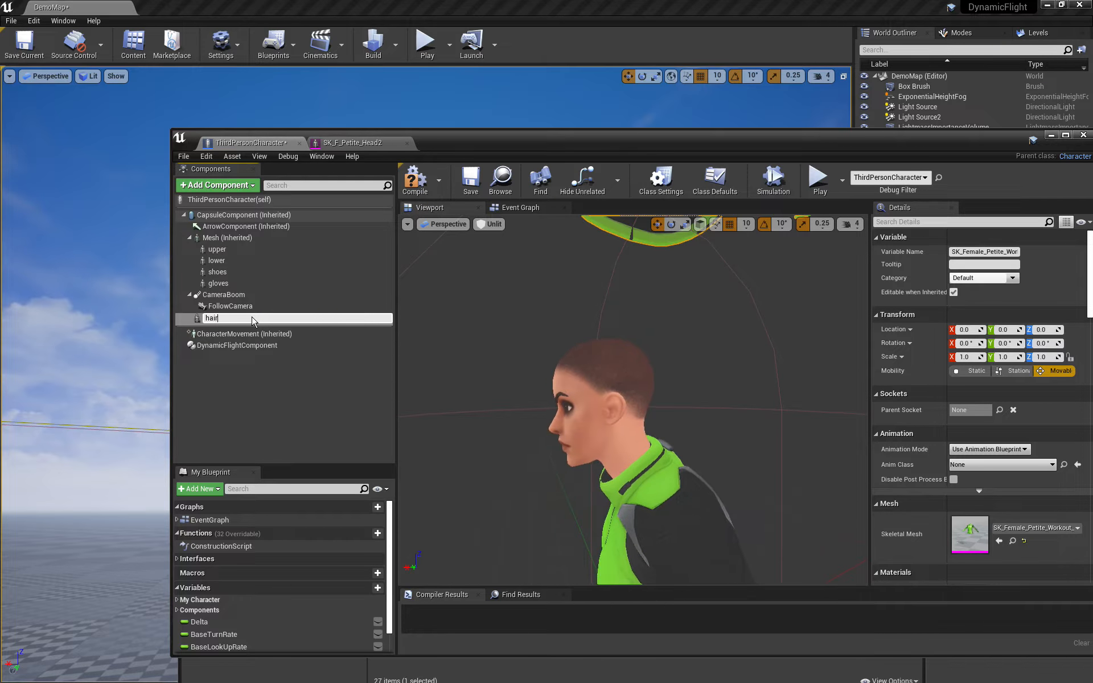
text(hair)
key(Return)
drag(213, 318, 232, 238)
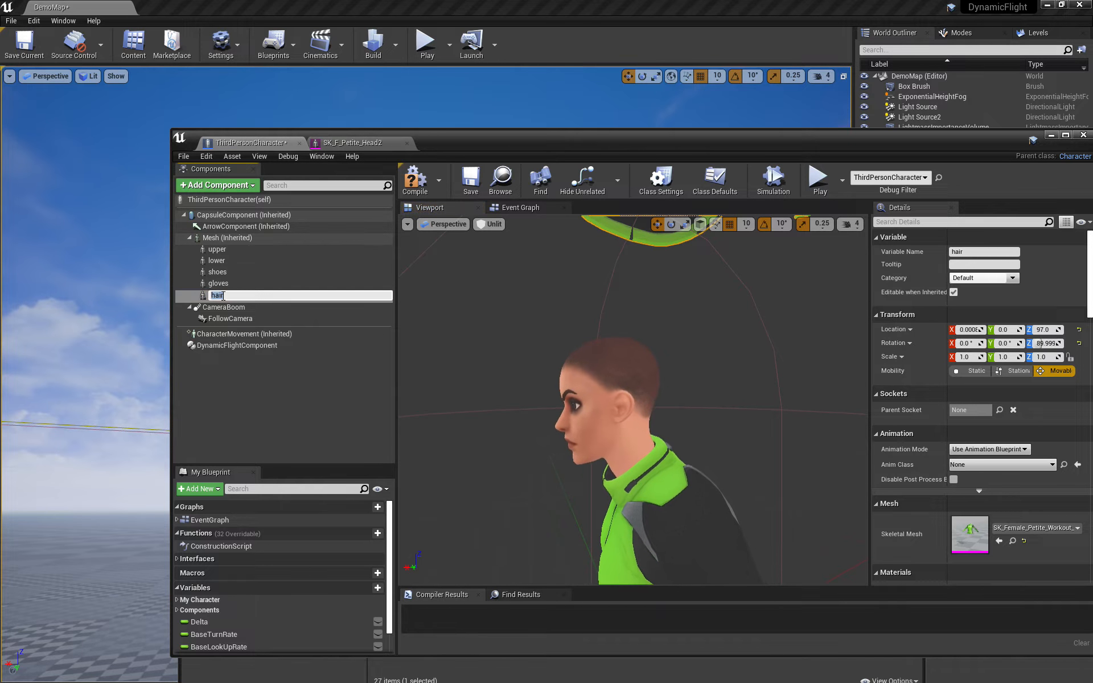
Step: Set the hair component's skeletal mesh to SK_Female_Petite_Workout_Hair_ForHood2 and check the whole character for its placement
click(1013, 541)
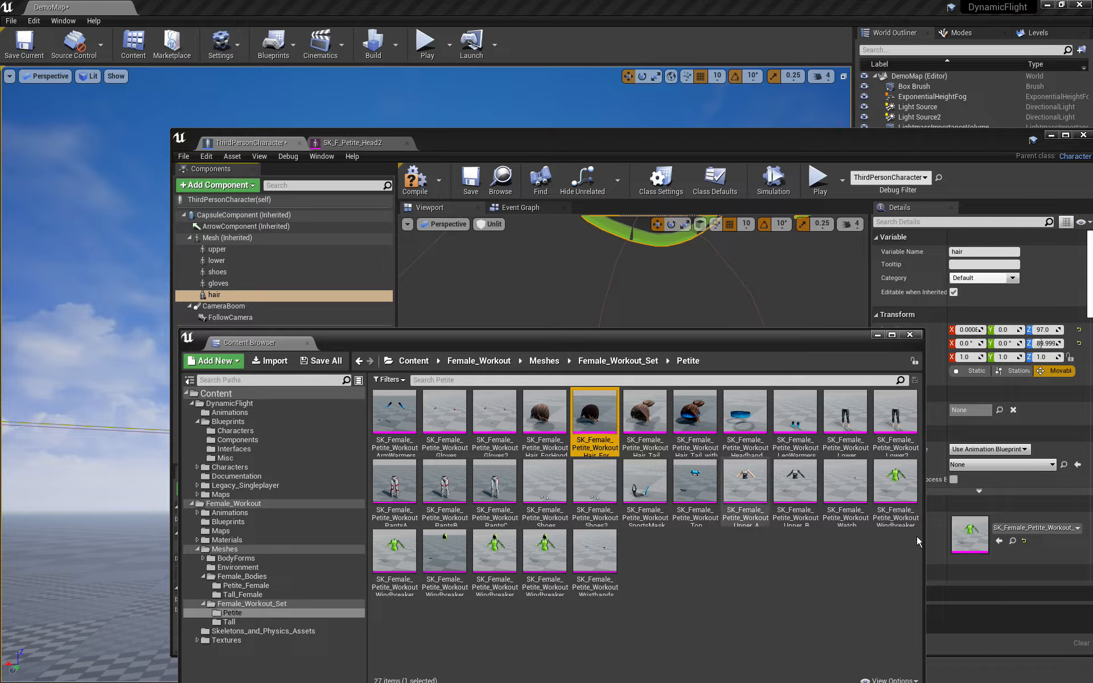
click(1000, 541)
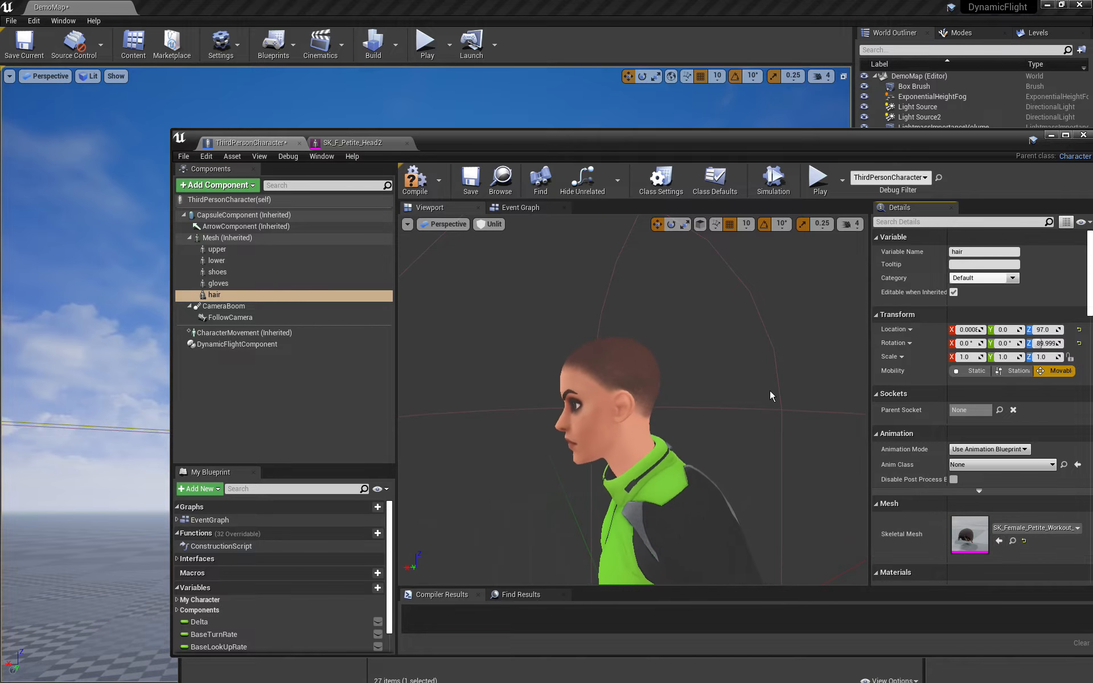
scroll(769, 394, down, 6)
alt+drag(536, 485, 621, 491)
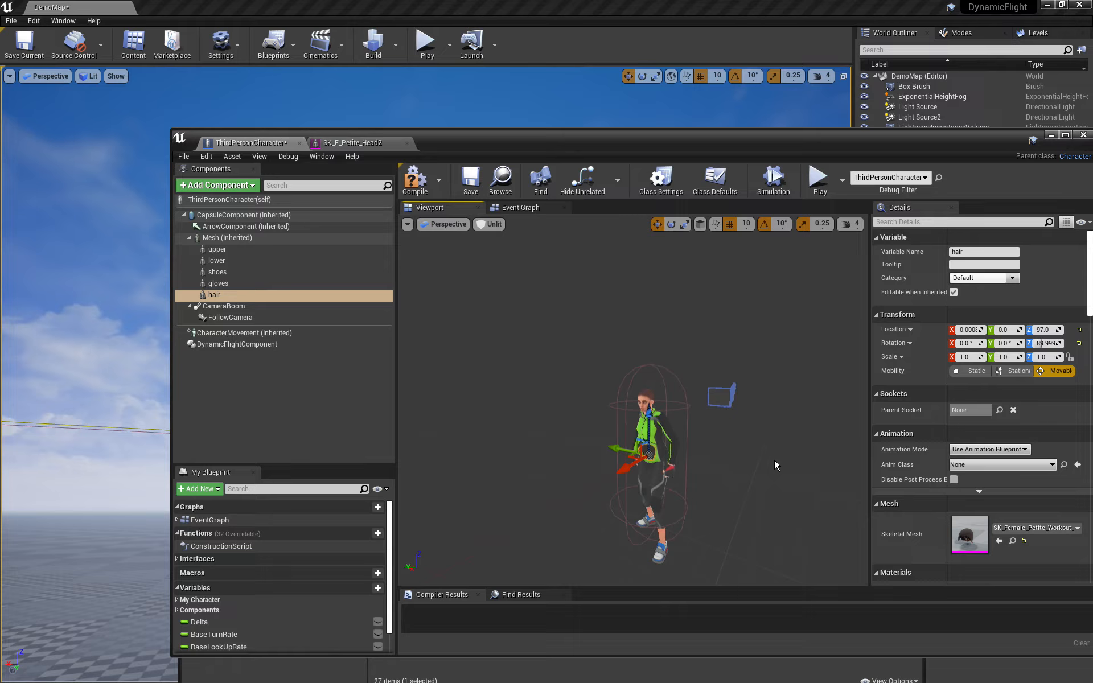
scroll(775, 460, up, 2)
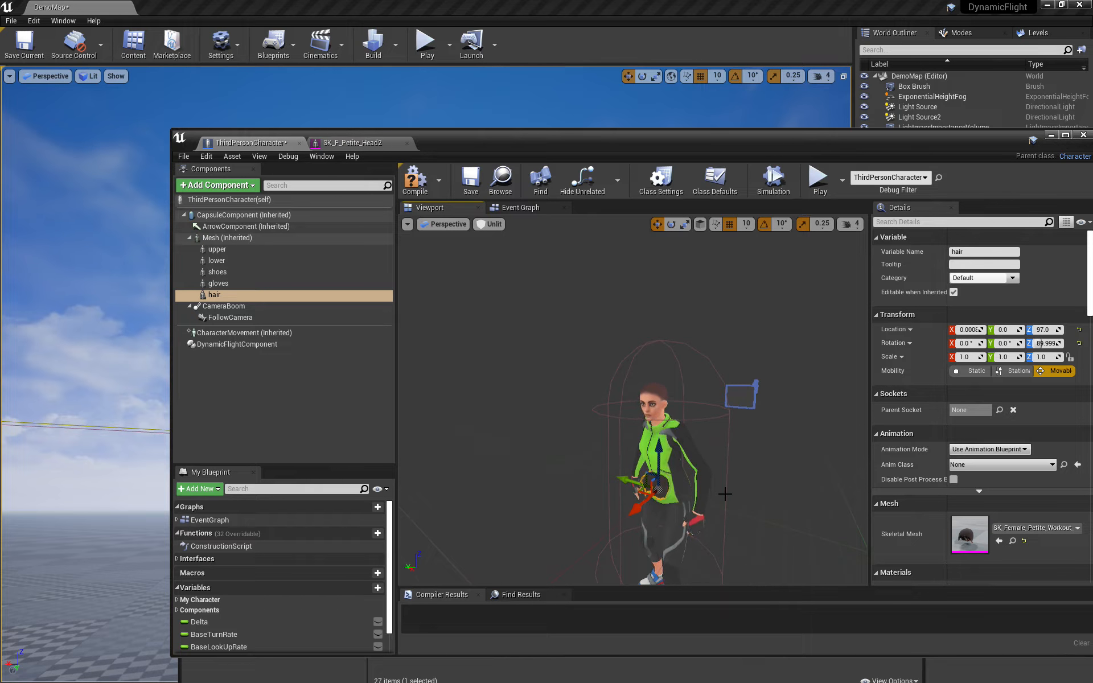
Step: Set the hair component's parent socket to the head bone
click(1000, 410)
scroll(986, 154, down, 1)
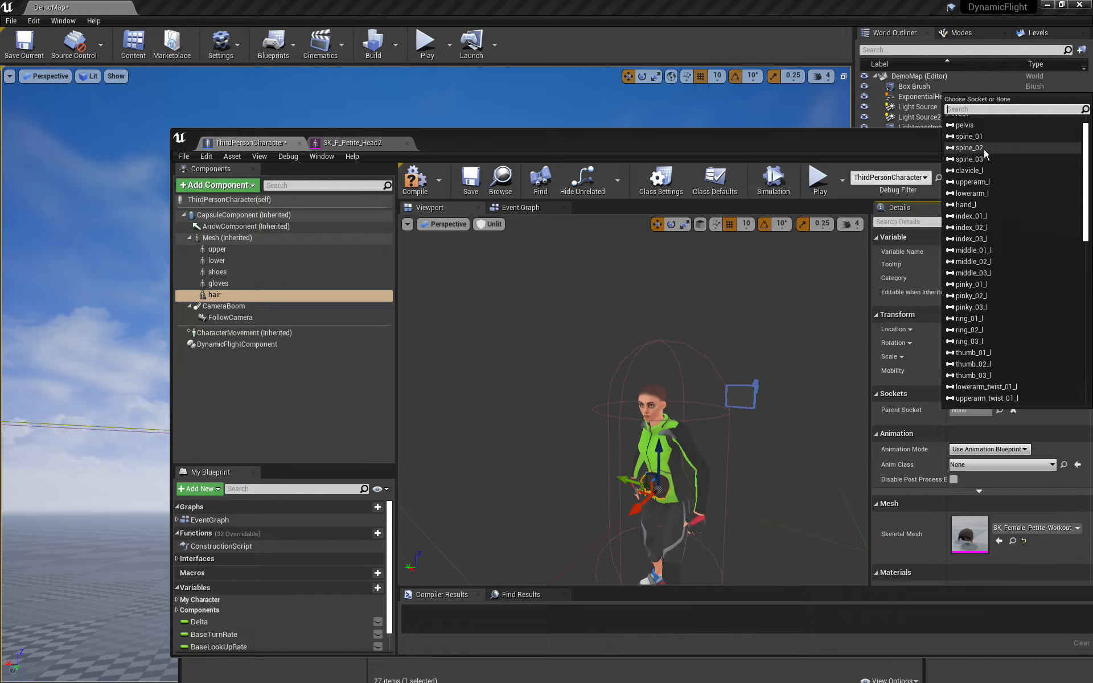
text(head)
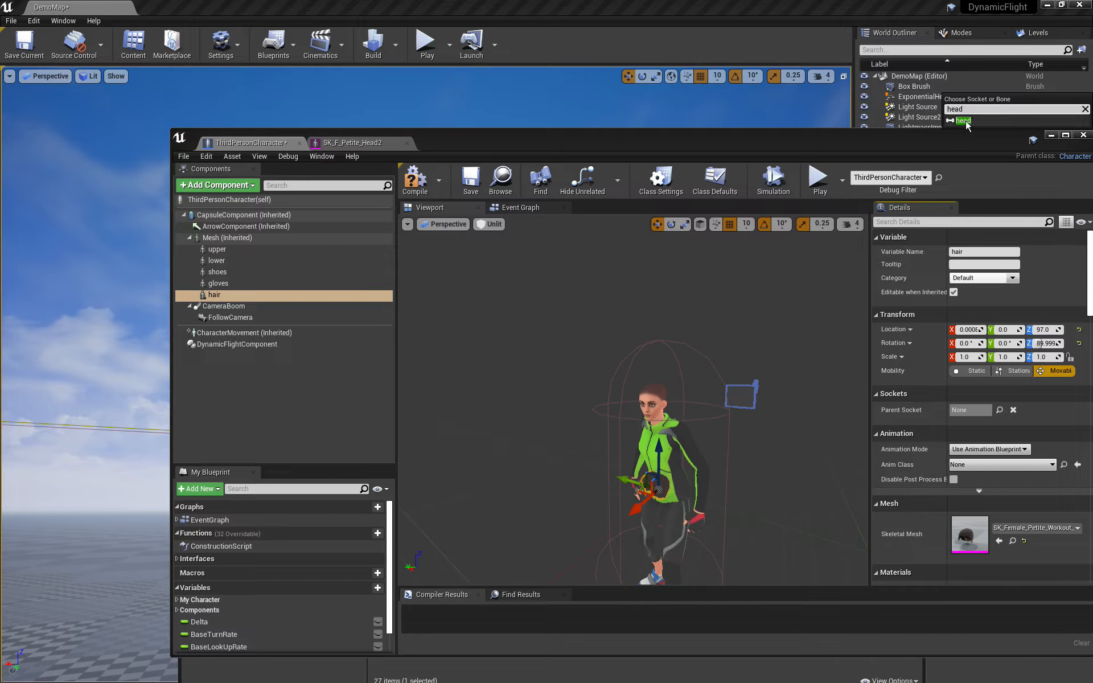
click(966, 122)
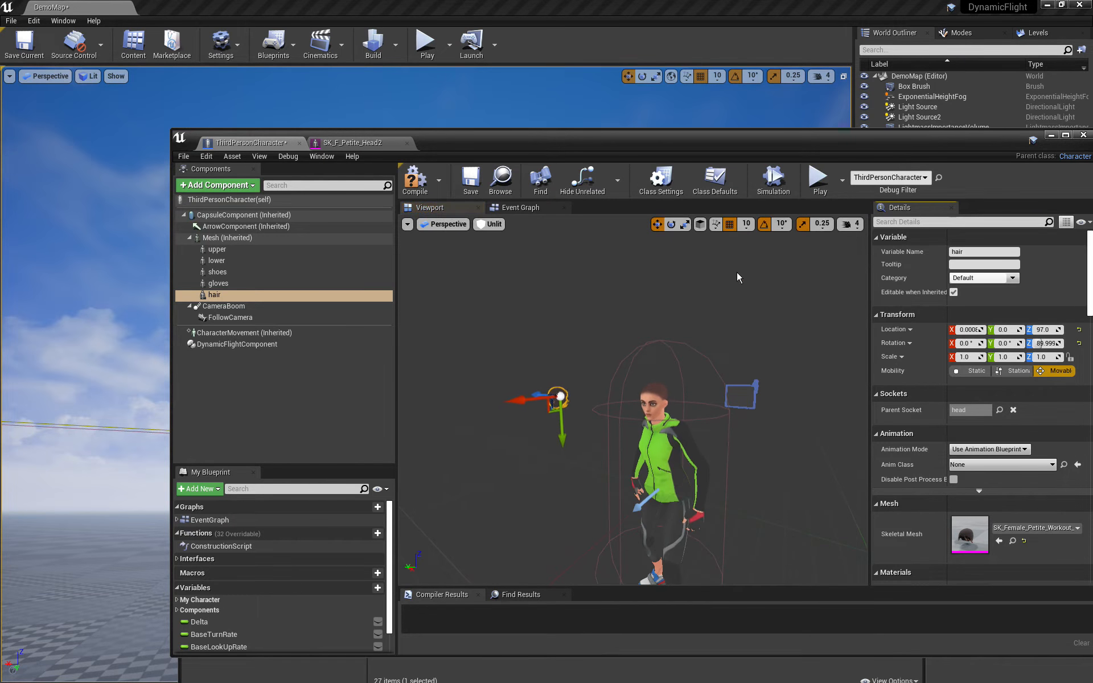
Step: Reset the hair's location to zero, set its rotation to 0, -90, 0 degrees, and check its fit on the head
click(1078, 330)
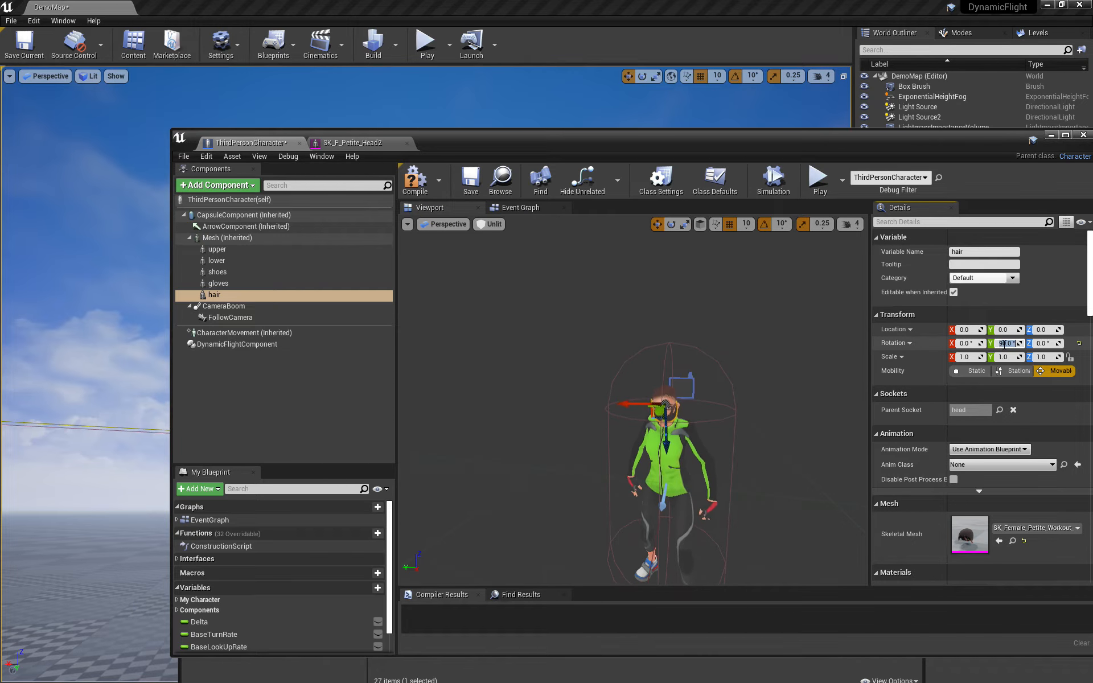
scroll(530, 373, up, 8)
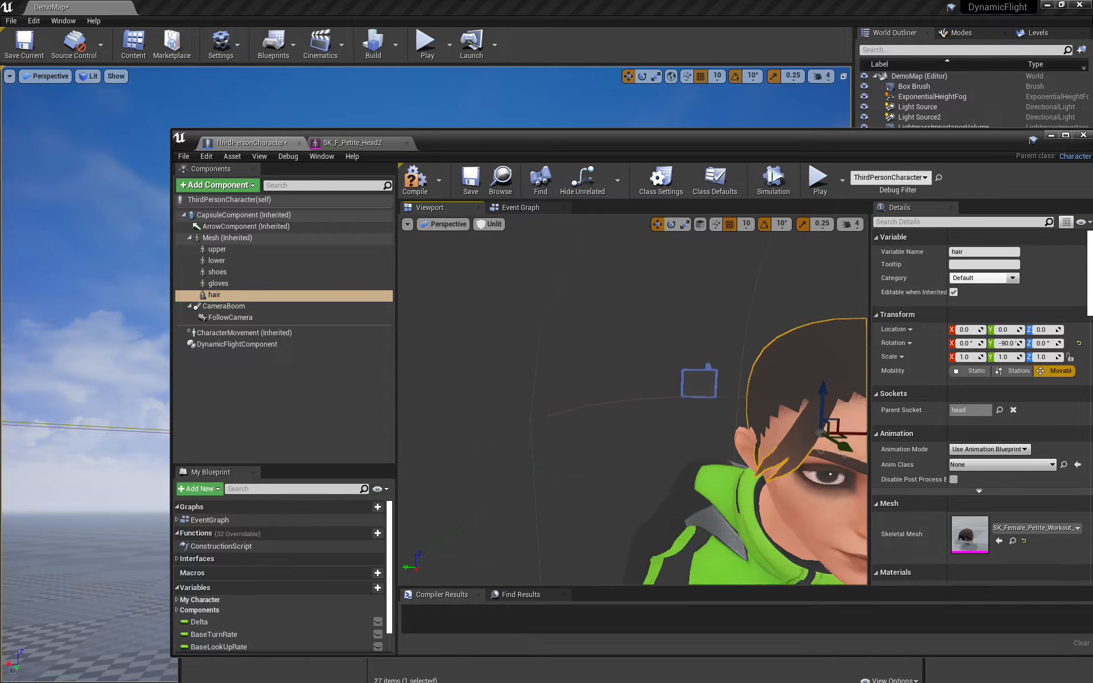
alt+drag(596, 355, 928, 480)
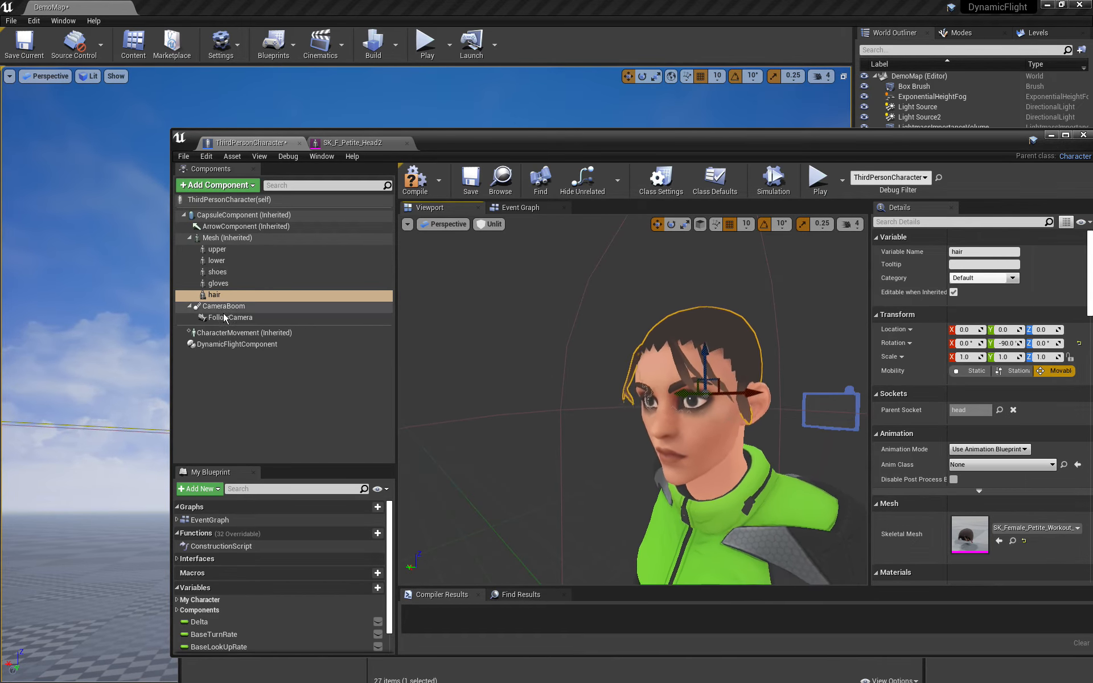
Step: Set the upper component's skeletal mesh to SK_Female_Petite_Workout_Windbreaker_Up2 and check how the raised hood fits around the head and hair
click(217, 250)
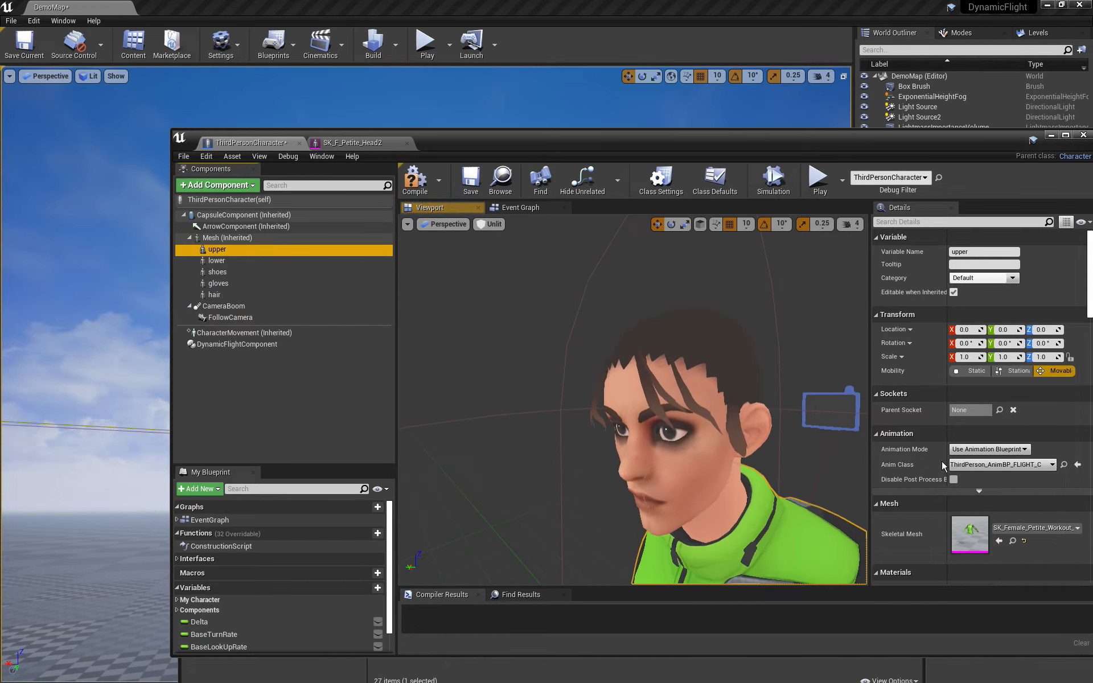
click(1013, 527)
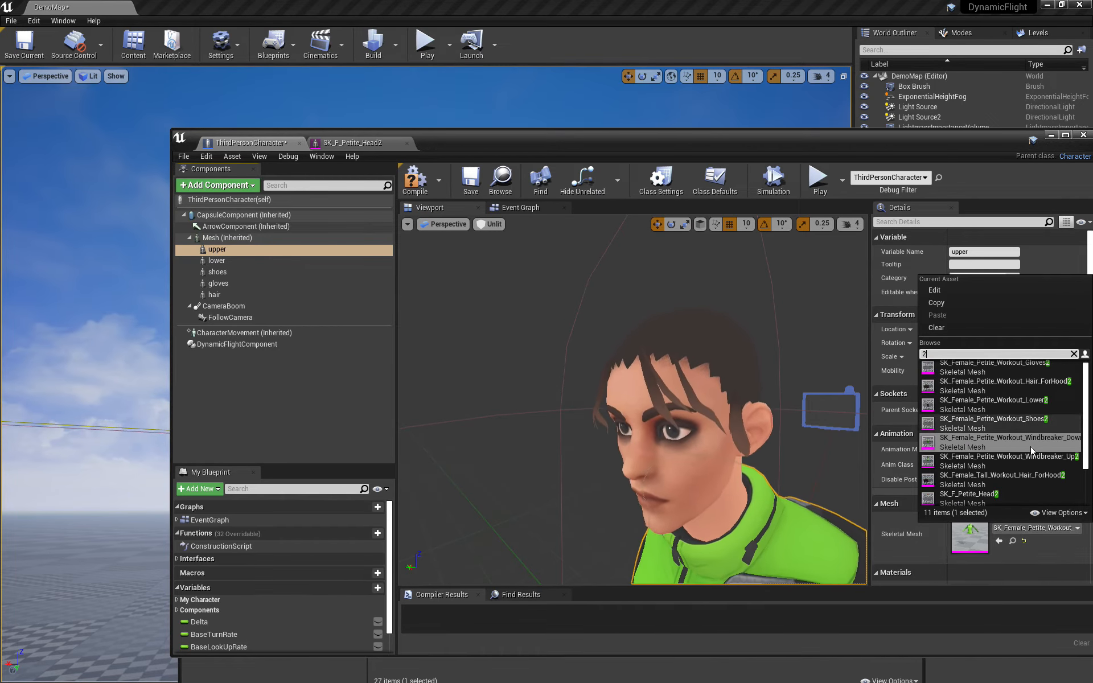
click(1031, 460)
alt+drag(788, 342, 859, 342)
alt+drag(789, 343, 831, 343)
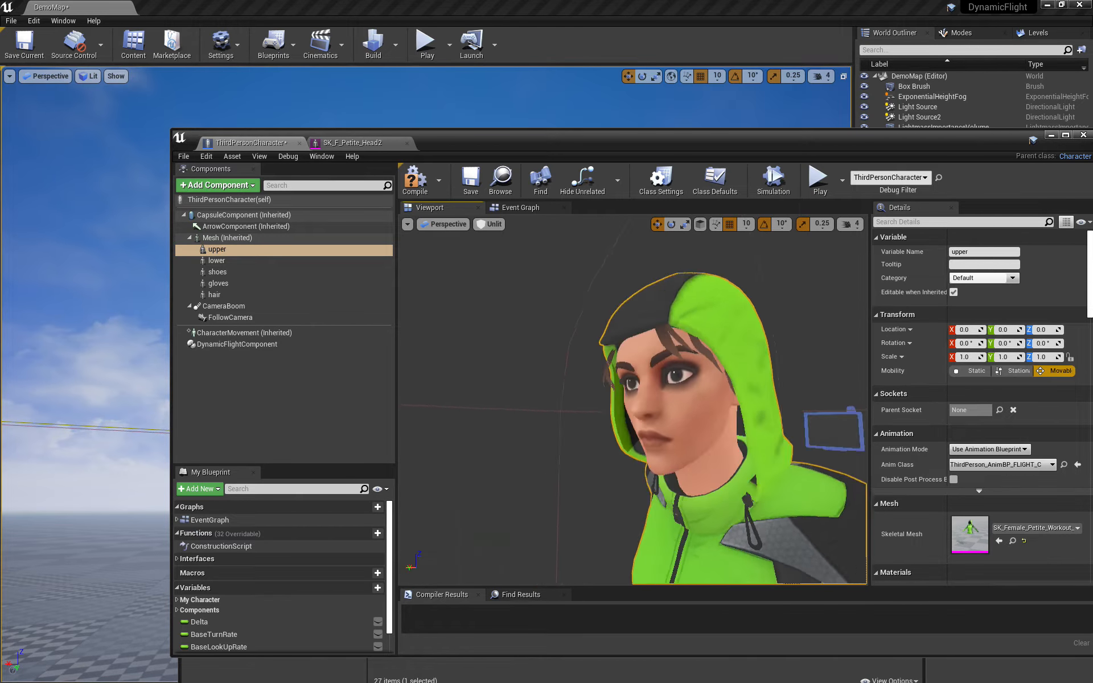
alt+drag(552, 373, 506, 373)
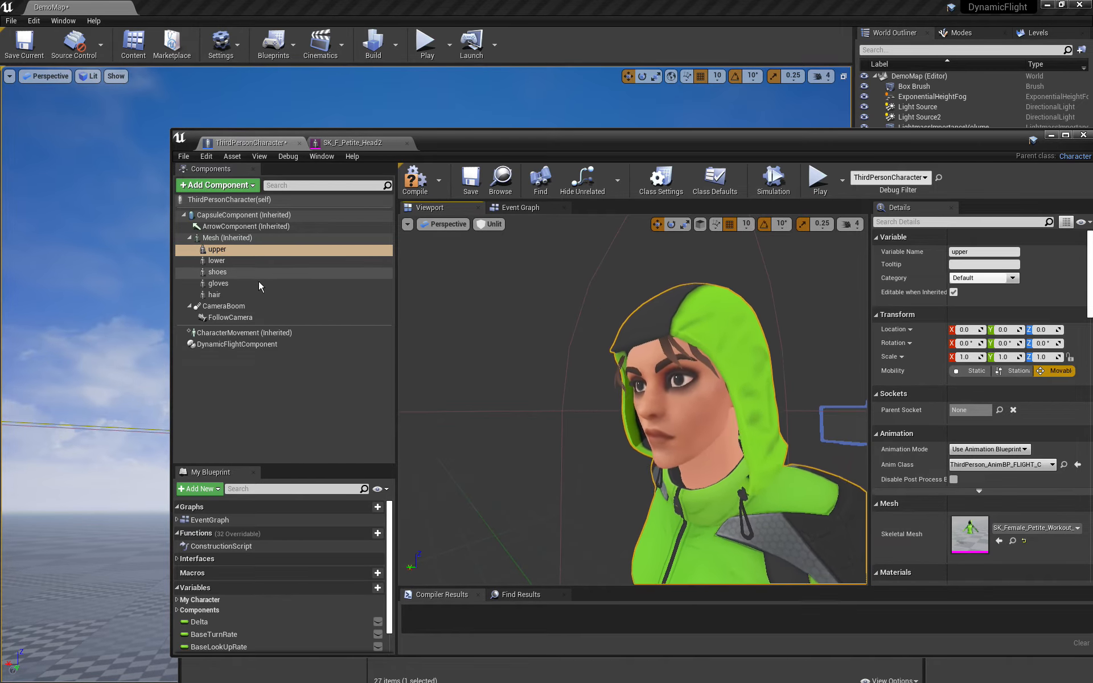
Step: Set the hair component's skeletal mesh to SK_Female_Petite_Workout_Hair_Tail using the asset selected in the Content Browser
click(243, 296)
click(1013, 541)
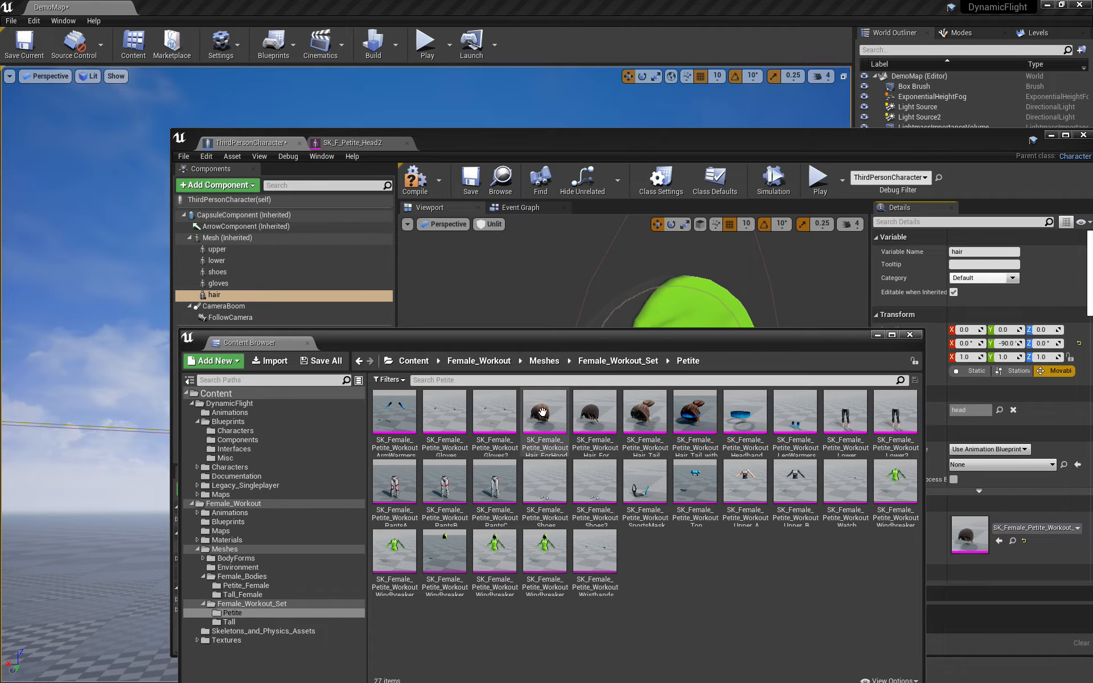
click(998, 542)
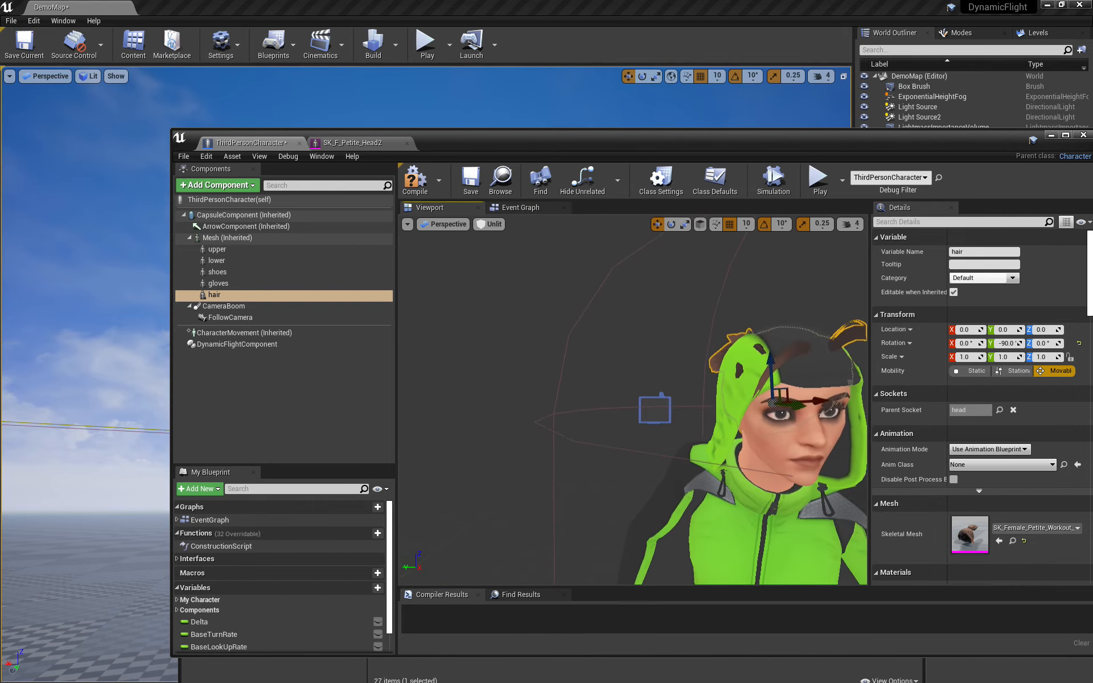
Step: Switch the upper component to the hood-down Windbreaker_Down variant from the "2" meshes and inspect the ponytail on the head
click(217, 249)
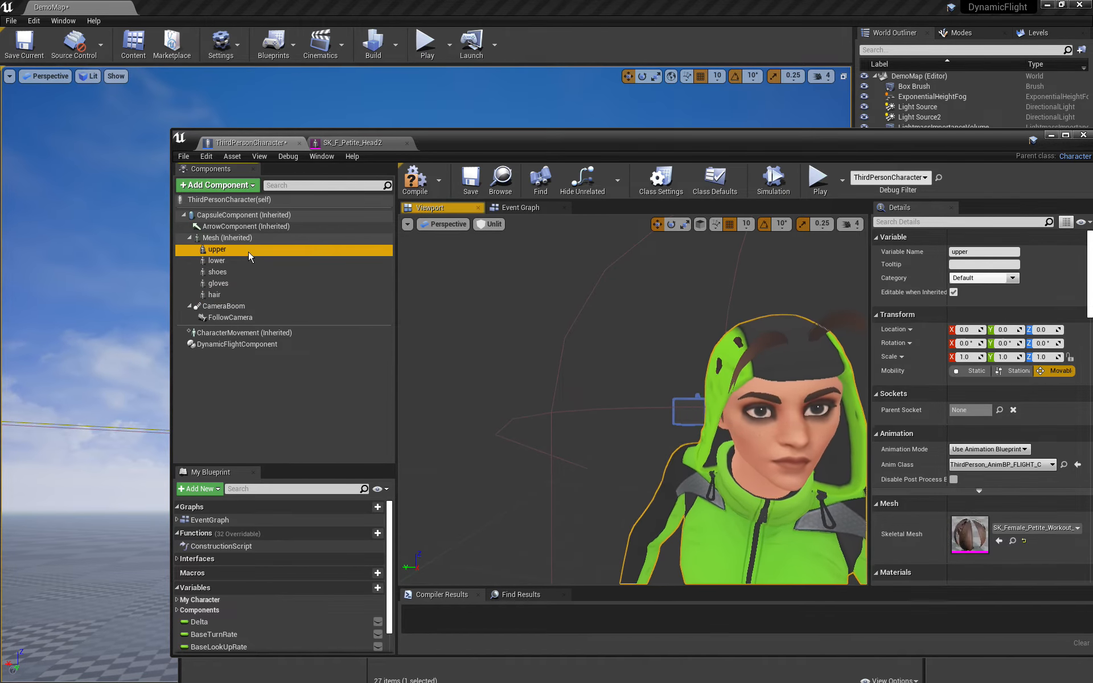
click(1041, 528)
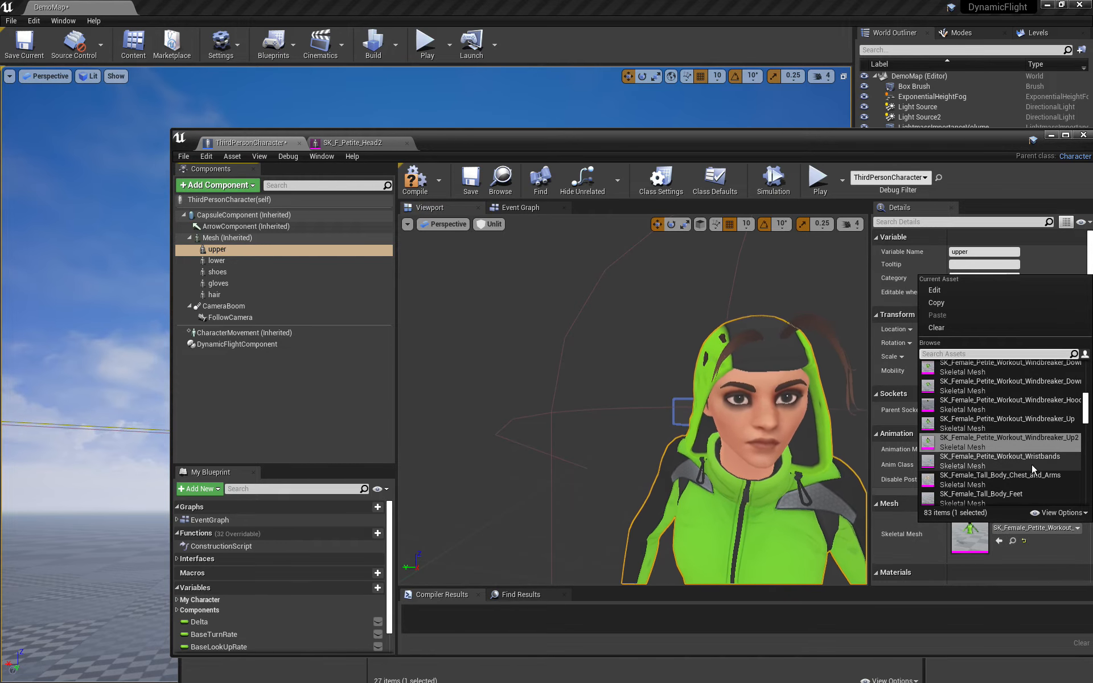
text(2)
click(1039, 421)
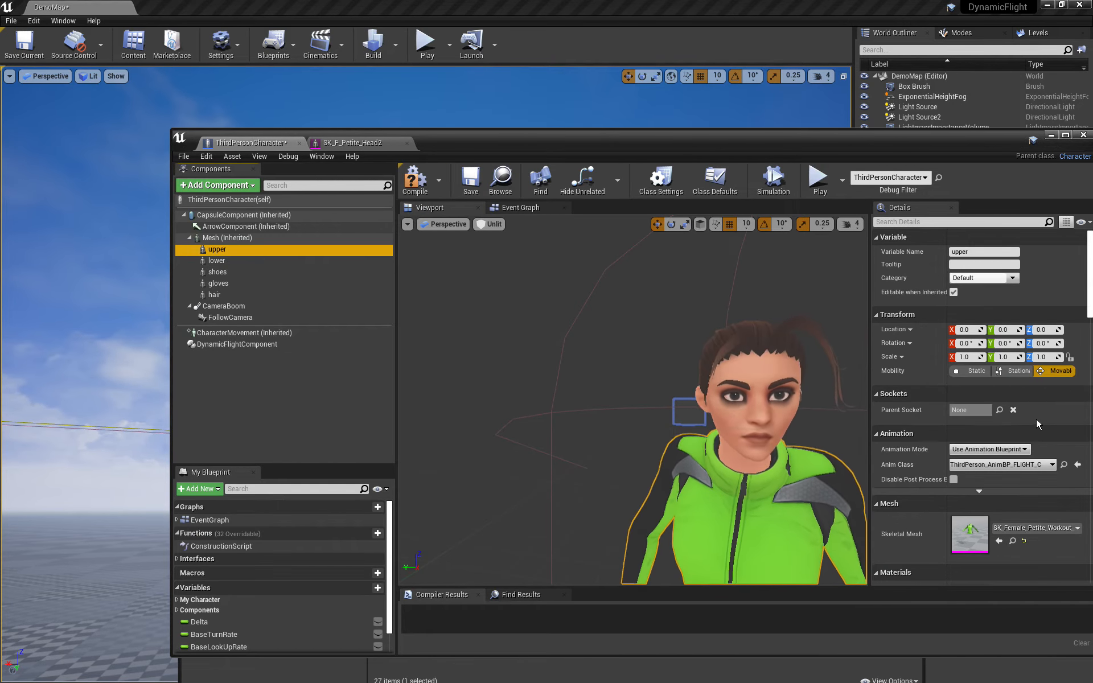
mouse_move(784, 416)
alt+mouse_down()
mouse_move(774, 400)
mouse_move(797, 398)
alt+mouse_up()
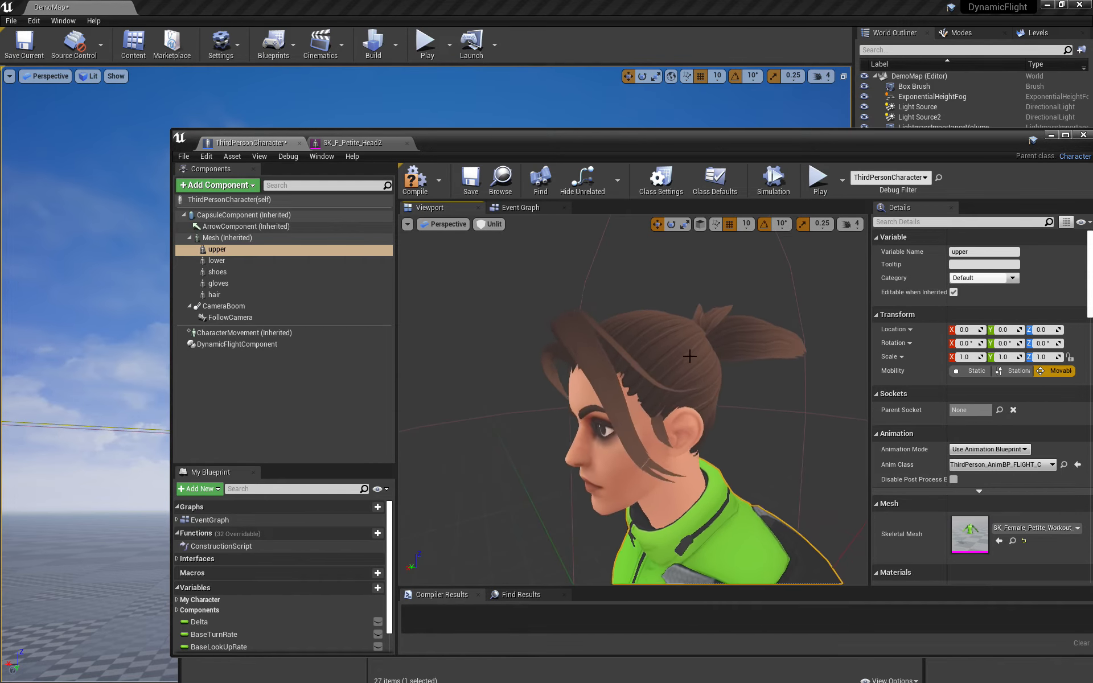
Step: Set the hair component's skeletal mesh back to SK_Female_Petite_Workout_Hair_ForHood2
click(214, 294)
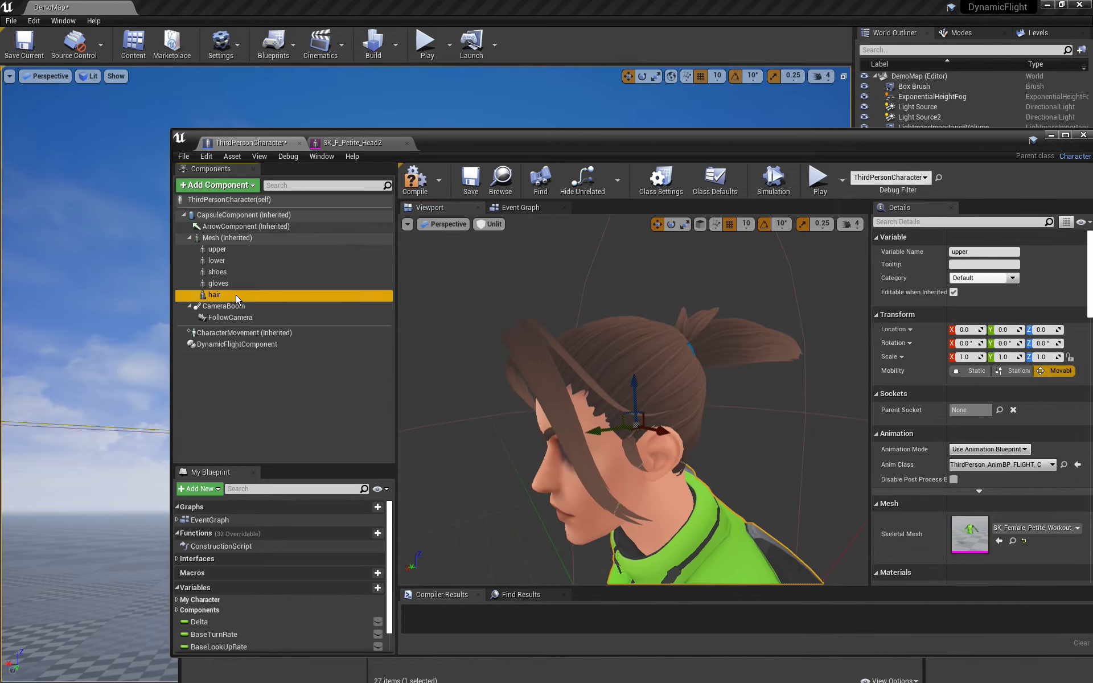
click(1018, 528)
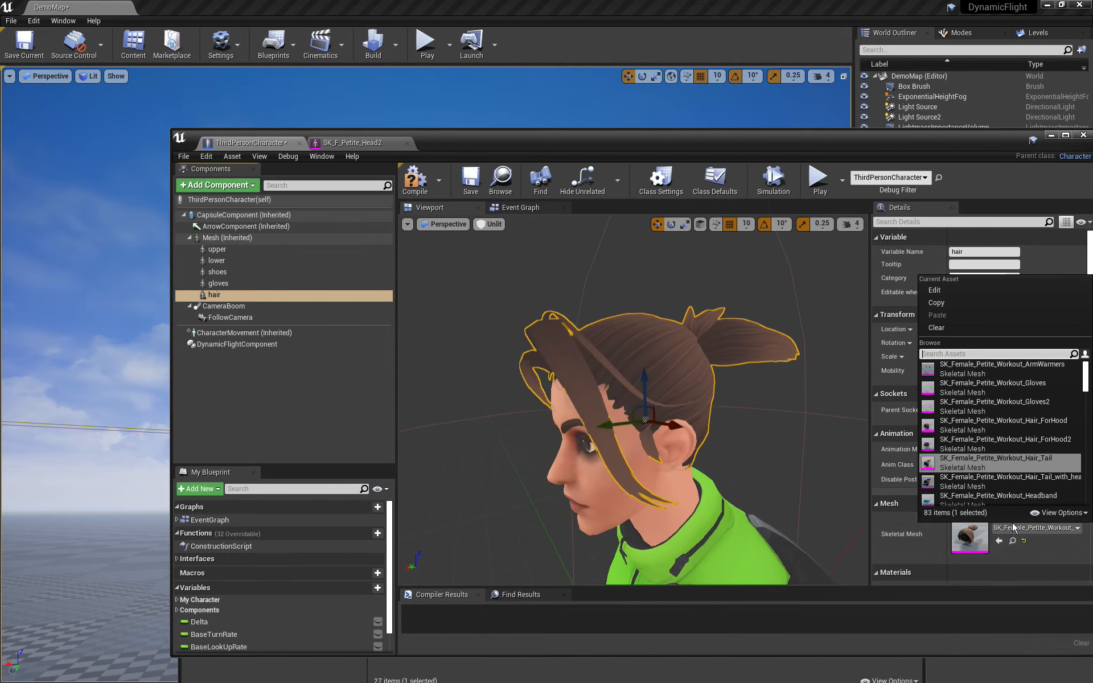
click(988, 446)
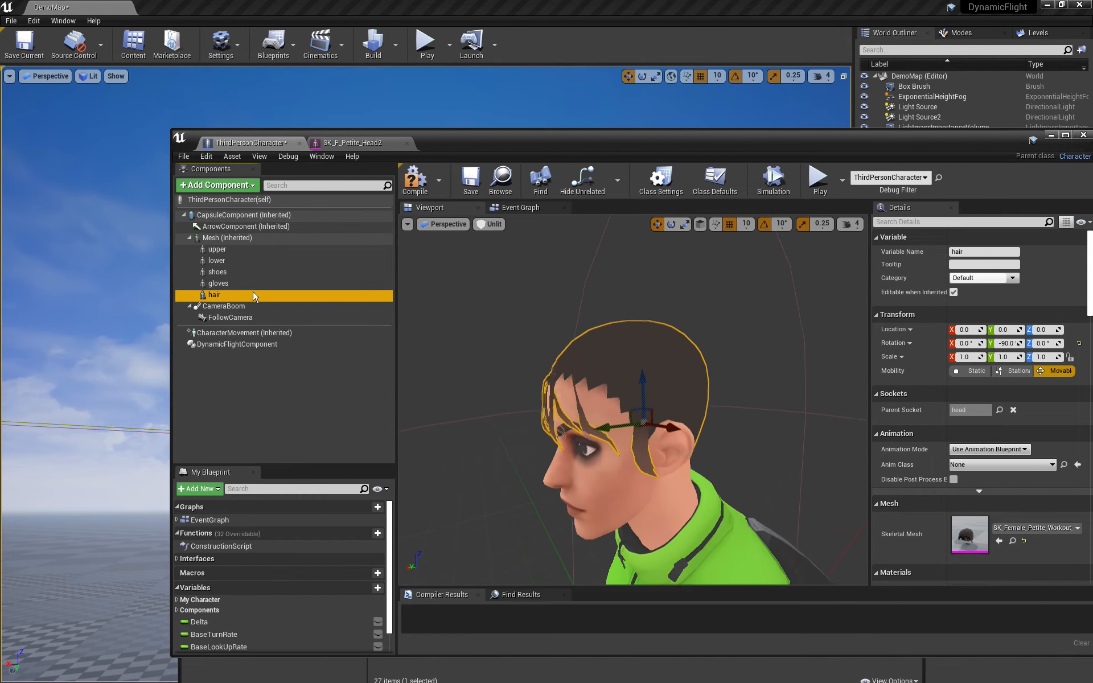
Step: Set the upper component's skeletal mesh to the hood-up SK_Female_Petite_Workout_Windbreaker_Up2
click(231, 250)
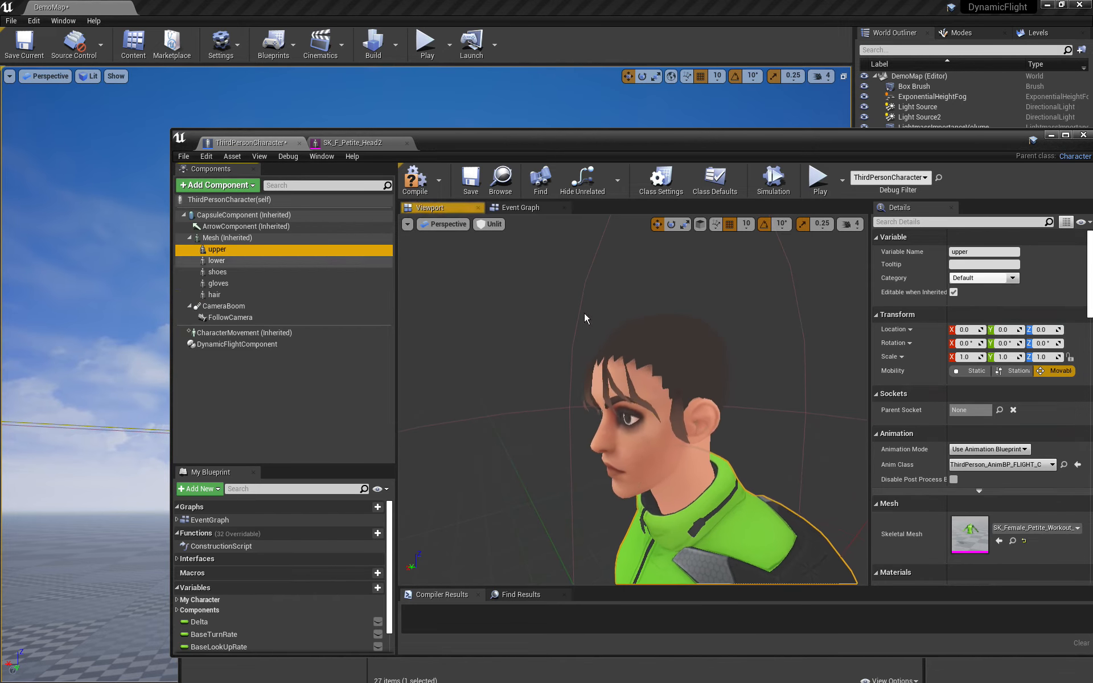
click(1037, 528)
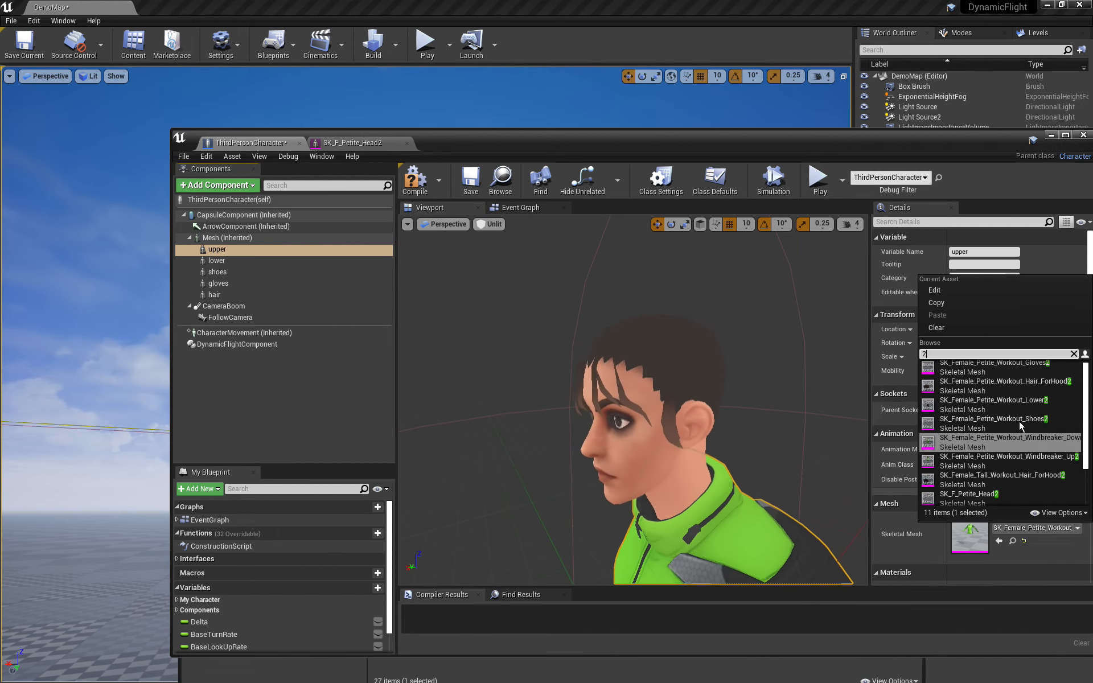
click(1033, 456)
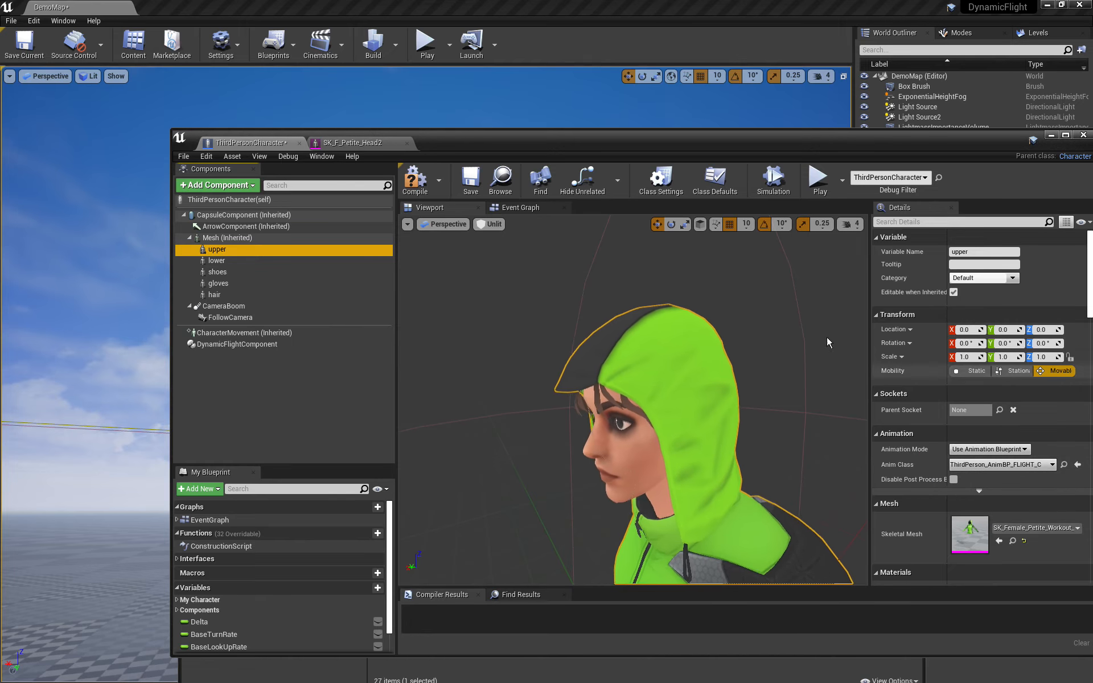
Step: Close the character blueprint editor, accepting the level of detail changes to SK_F_Petite_Head2, and close the Content Browser window
click(1084, 134)
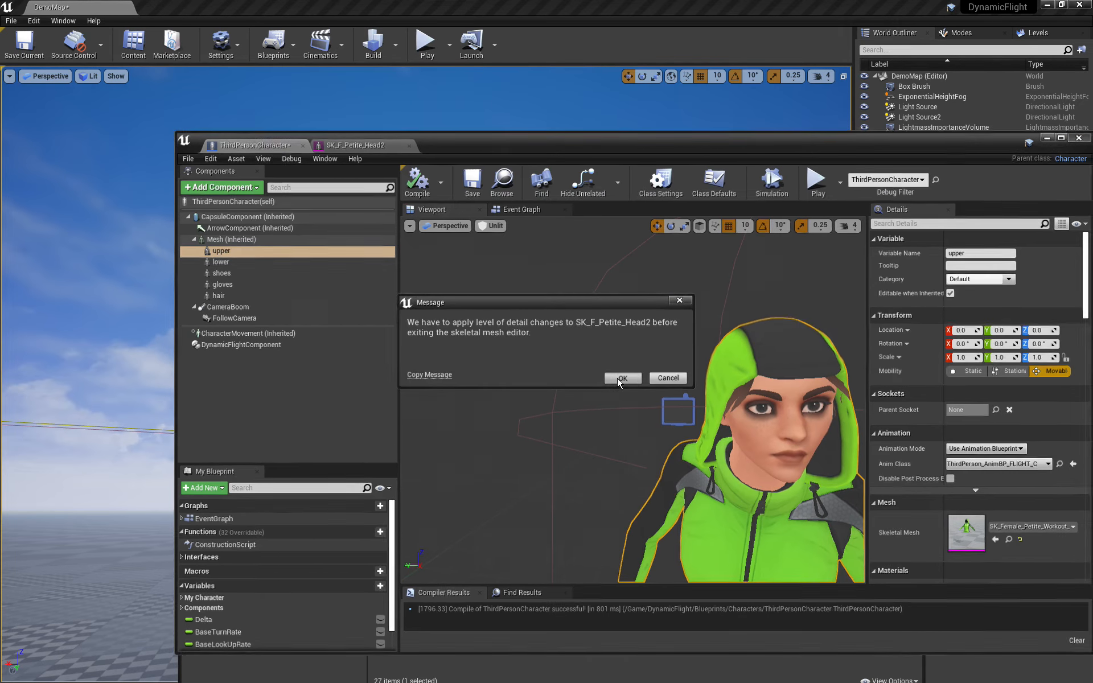
click(620, 378)
click(910, 335)
Step: Play the demo level and test the assembled character's running and jumping
drag(629, 302, 427, 133)
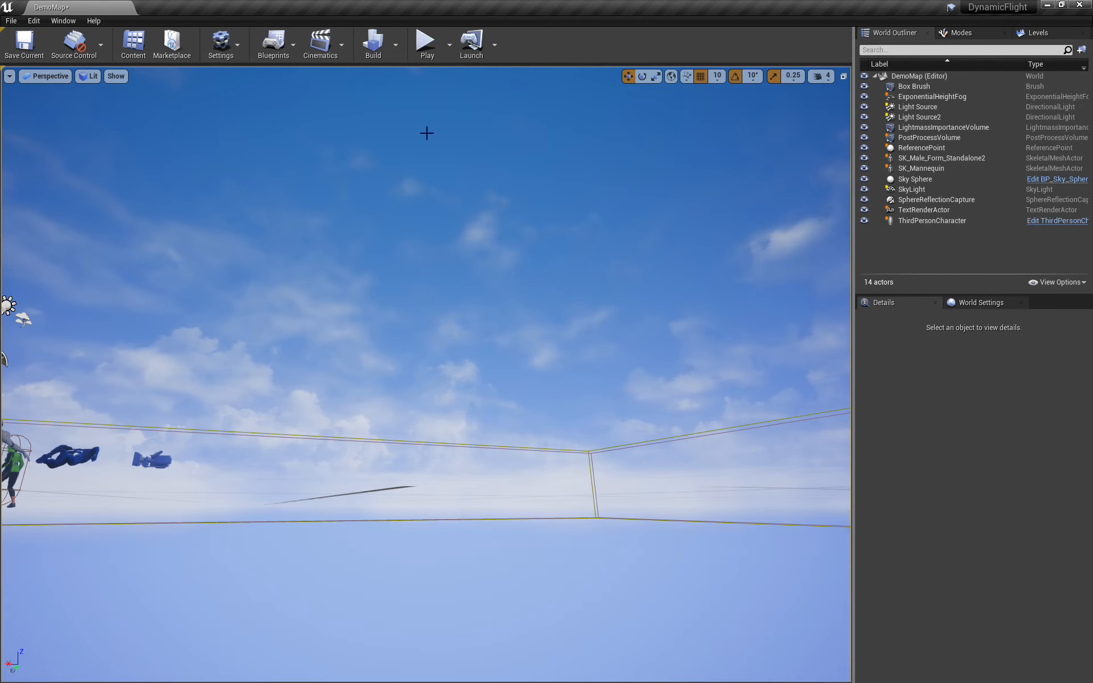
click(426, 44)
key(s)
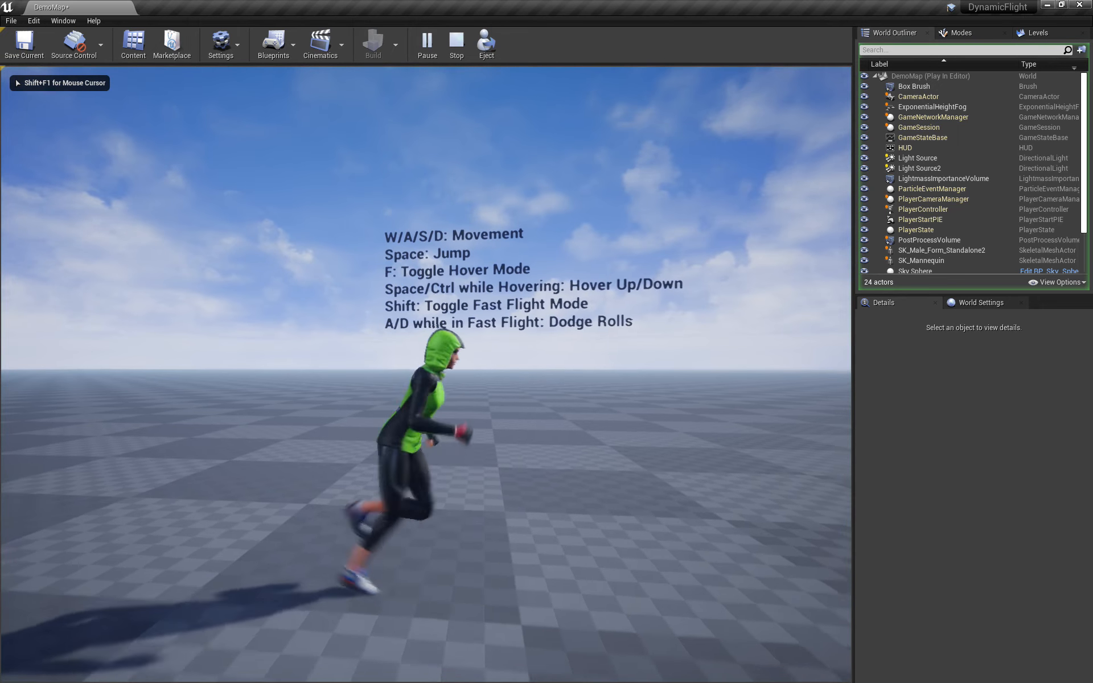
key(space)
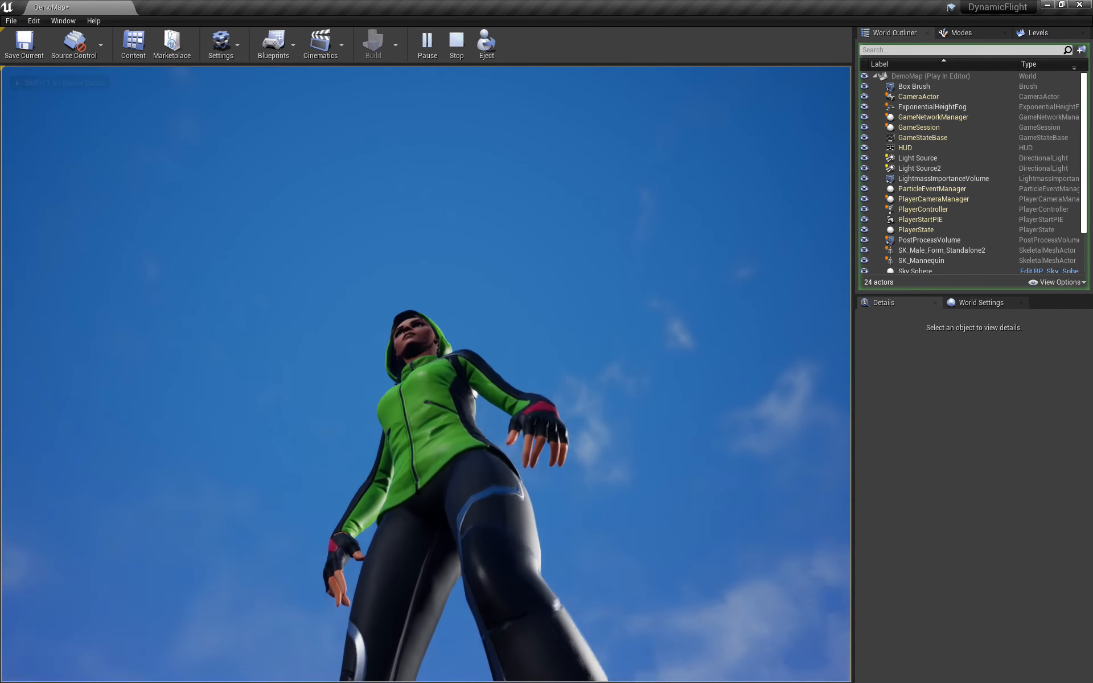
key(space)
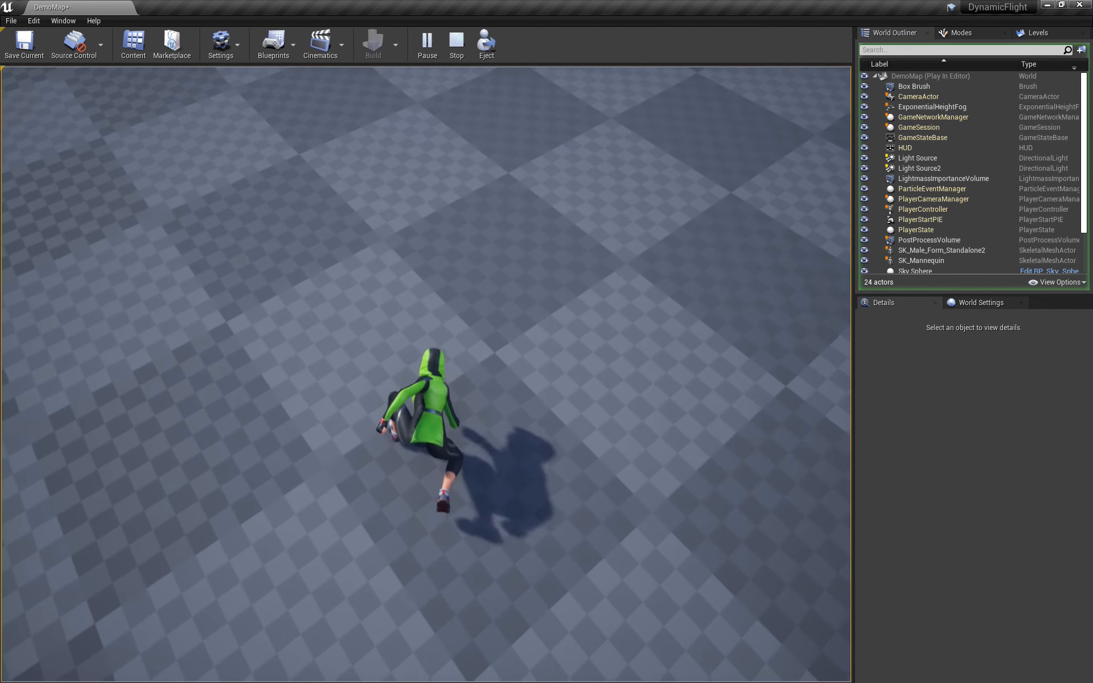
Step: Run the character around the level in several directions to examine the hood, clothing and shoes in motion
key(w)
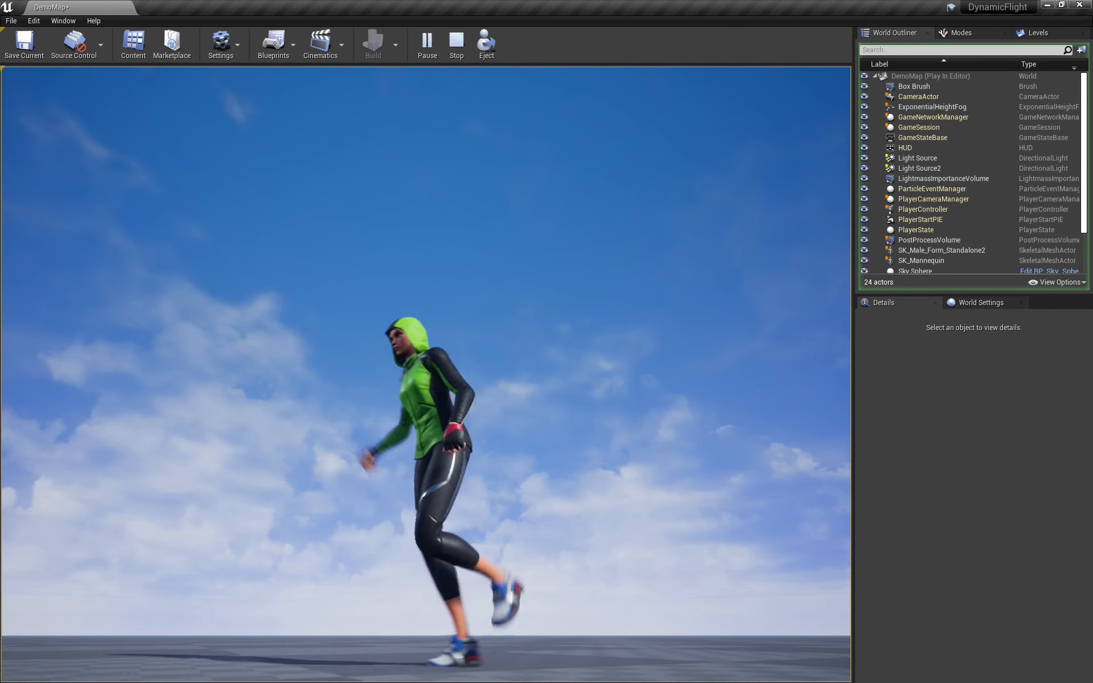
key(w)
key(a)
key(w)
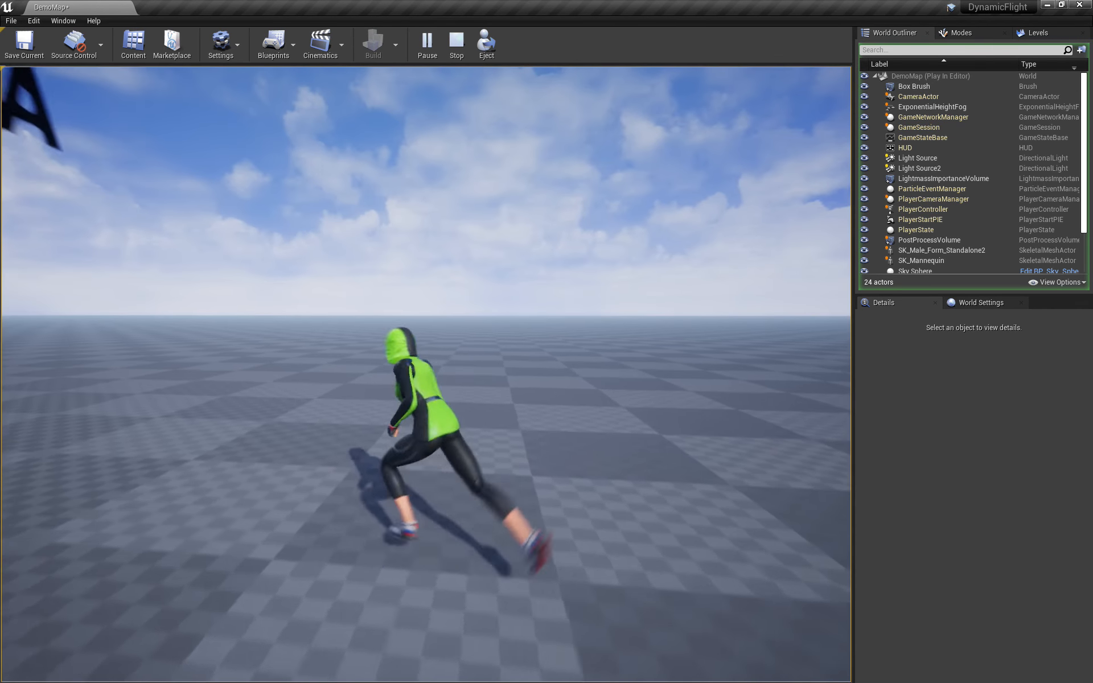
key(s)
key(a)
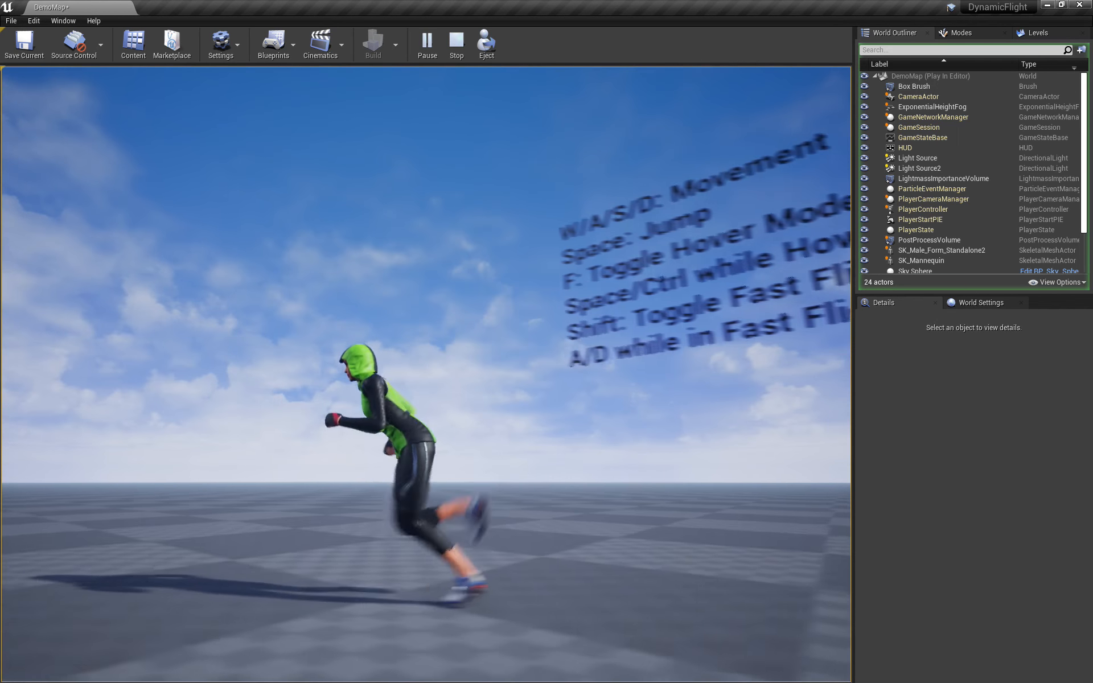
key(s)
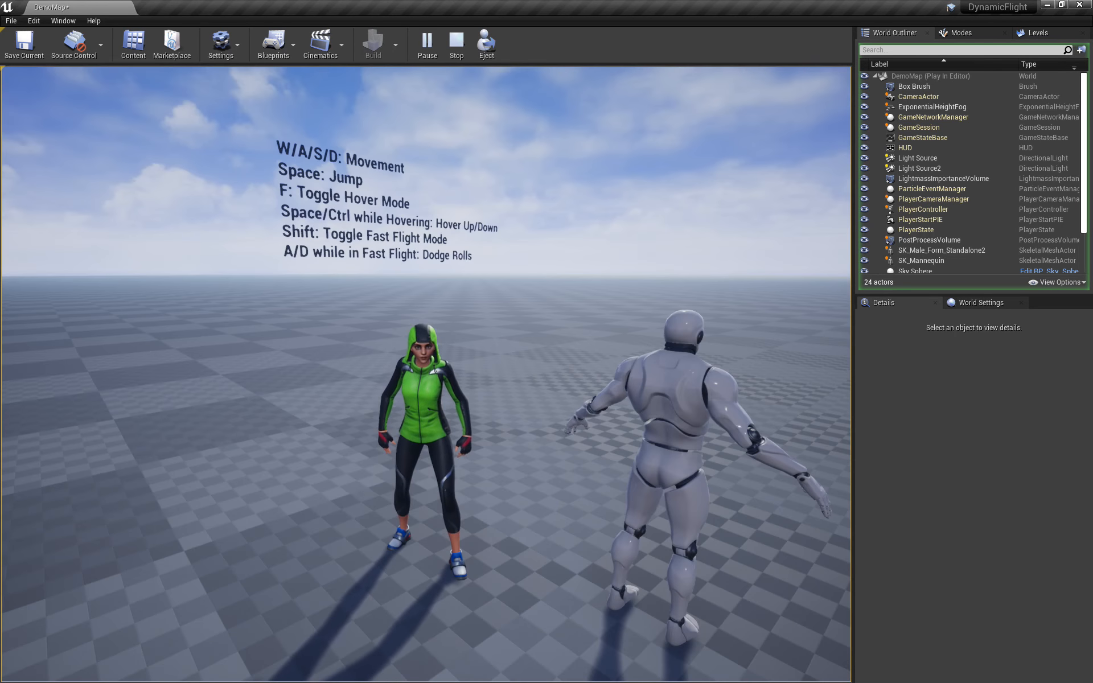
Step: Turn the standing character for another look at the outfit and send it up into flight
key(d)
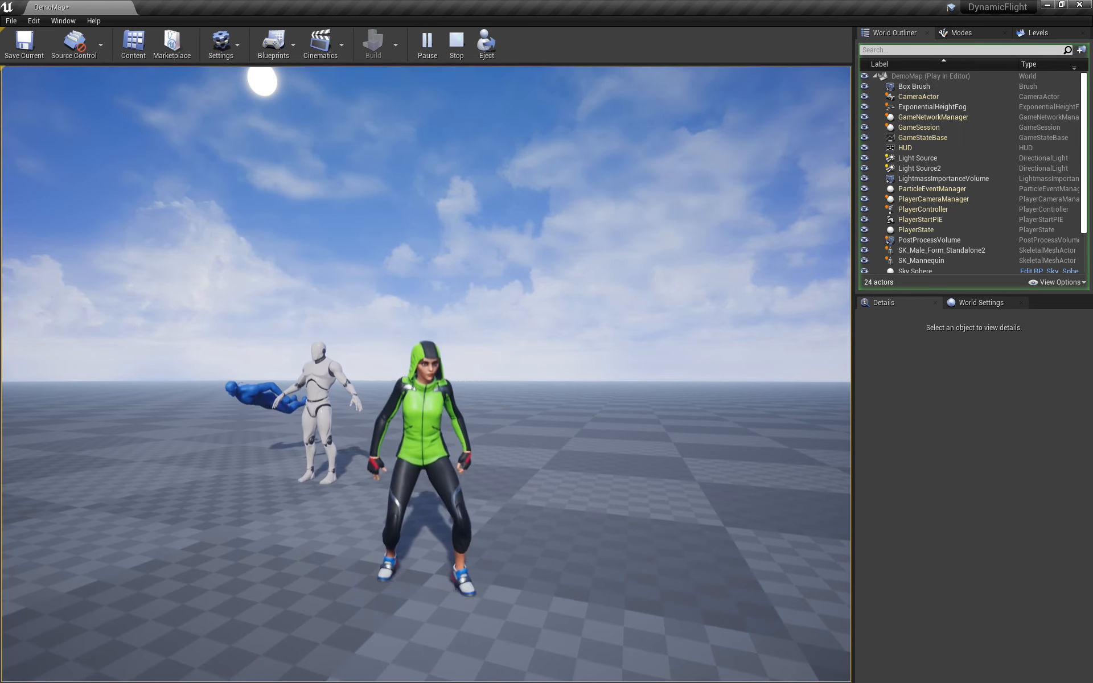
key(a)
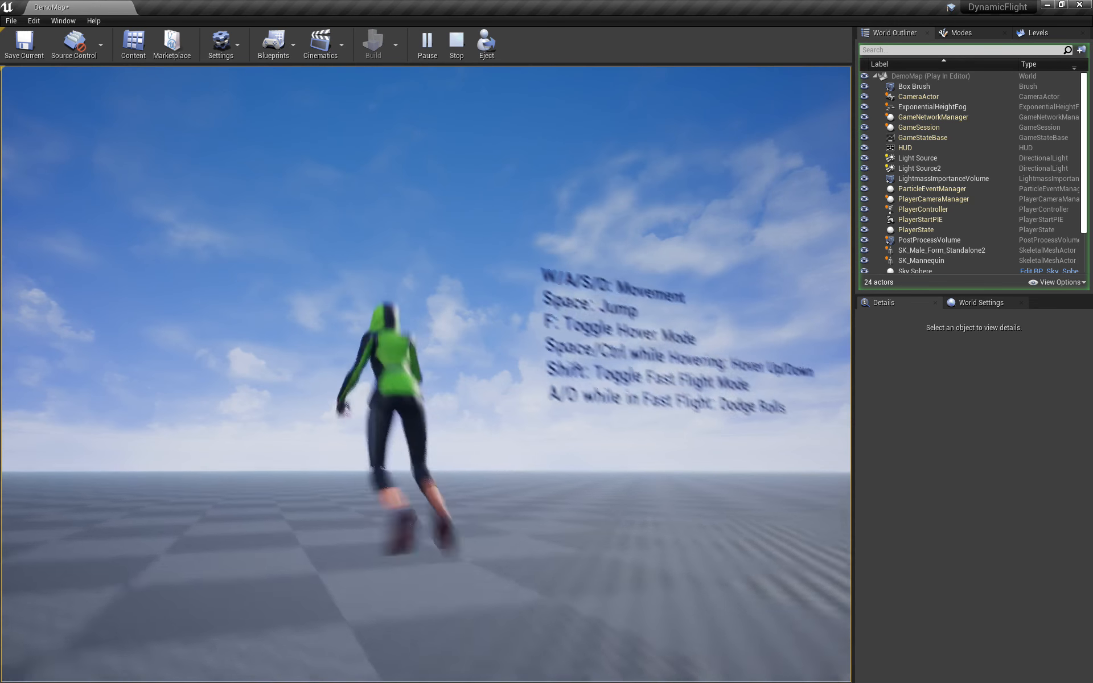
key(space)
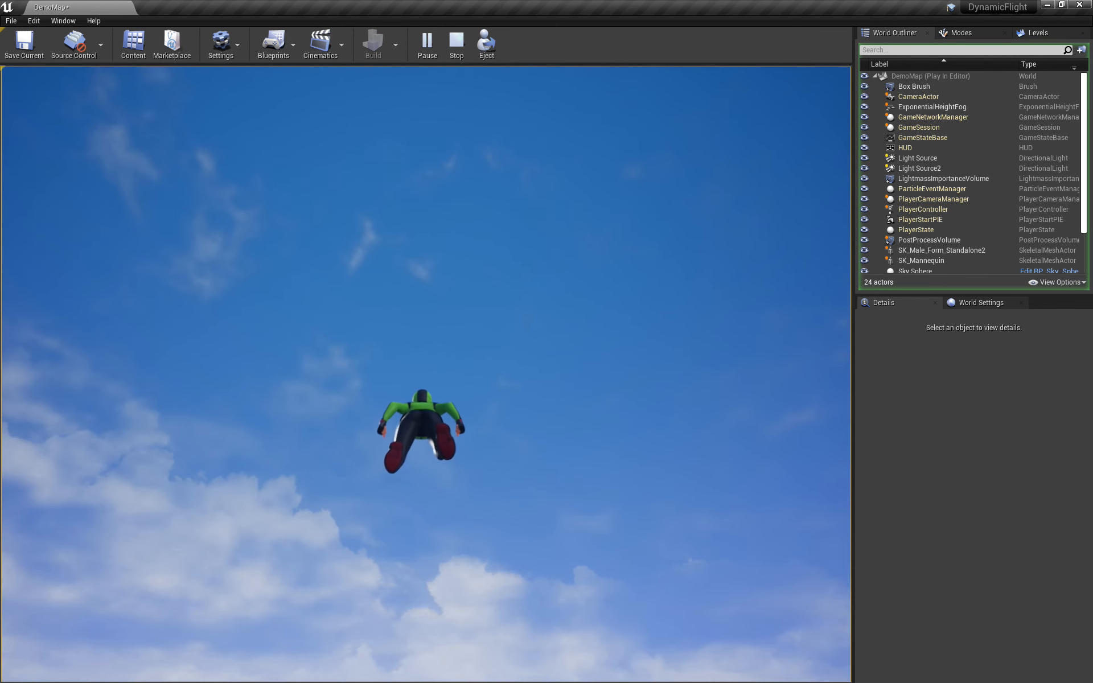